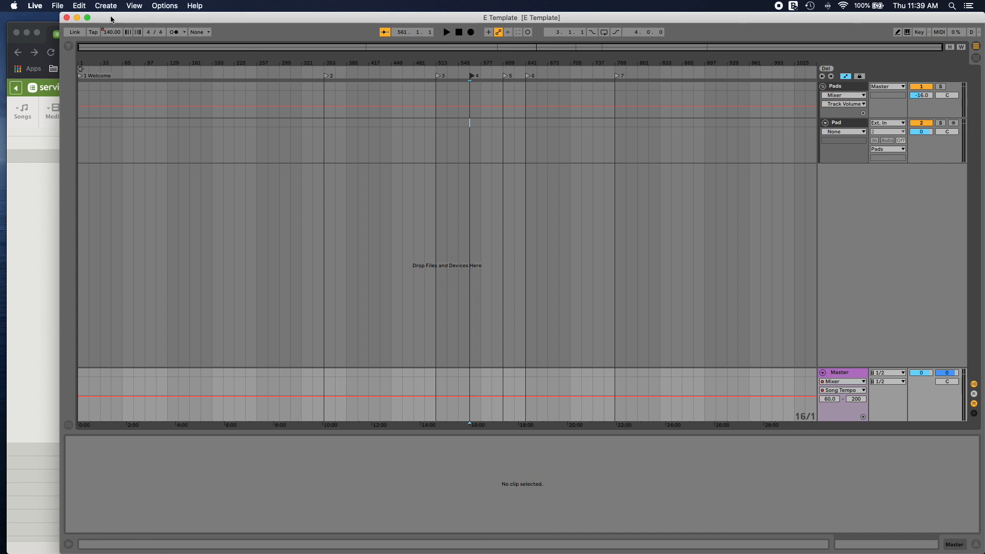
Step: Save the Live set as "2020 Nov 29 GWD" in the Greenwood folder under 2020 November 29
left_click(79, 5)
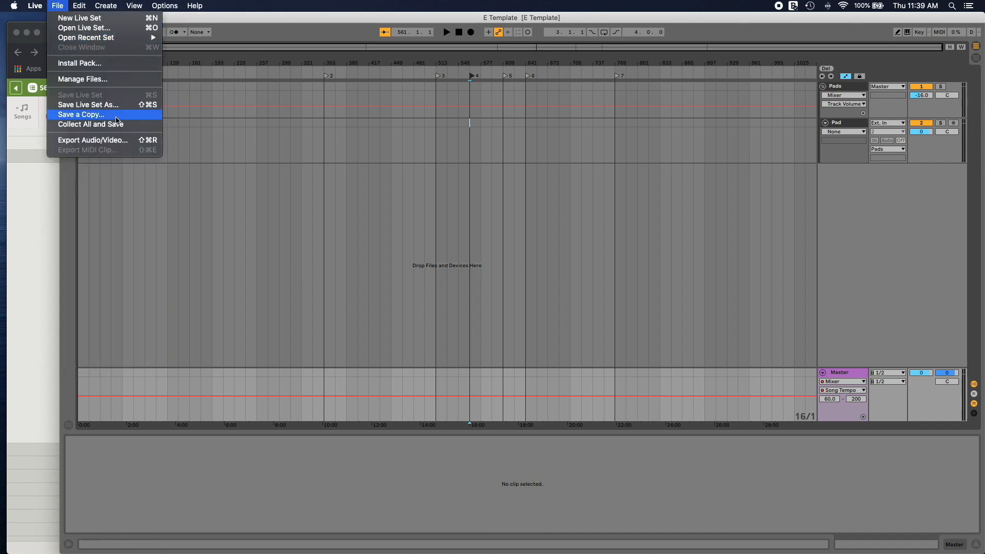
left_click(116, 105)
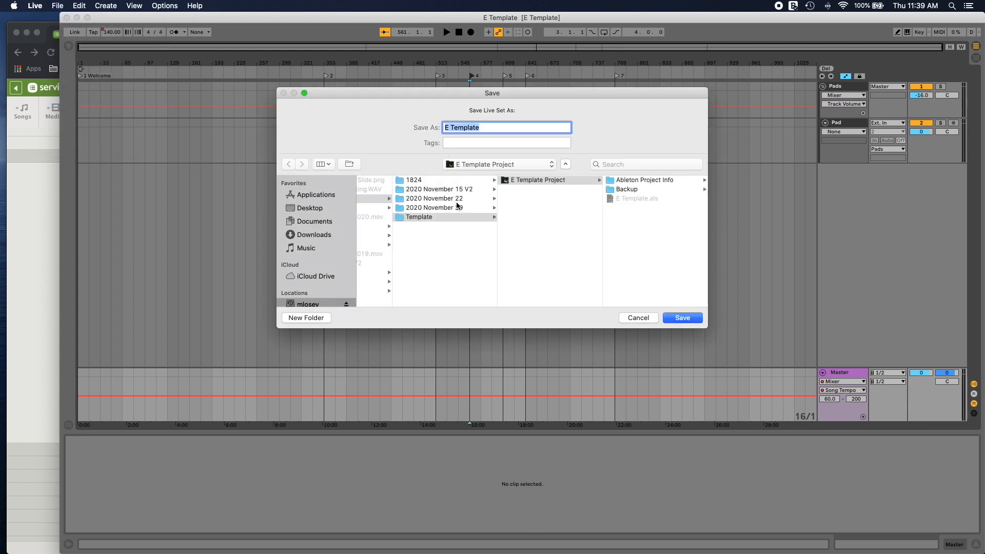
left_click(465, 208)
left_click(536, 181)
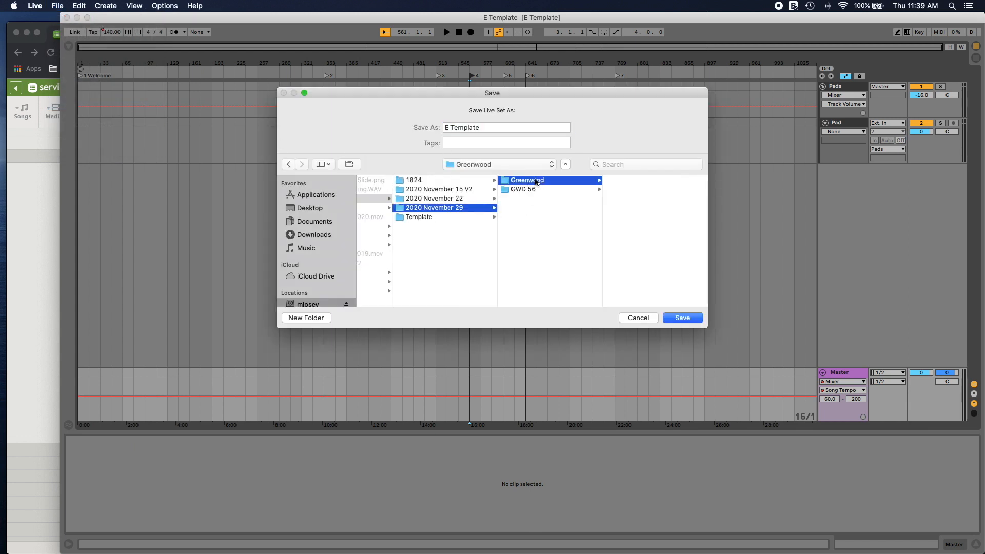
triple_click(505, 127)
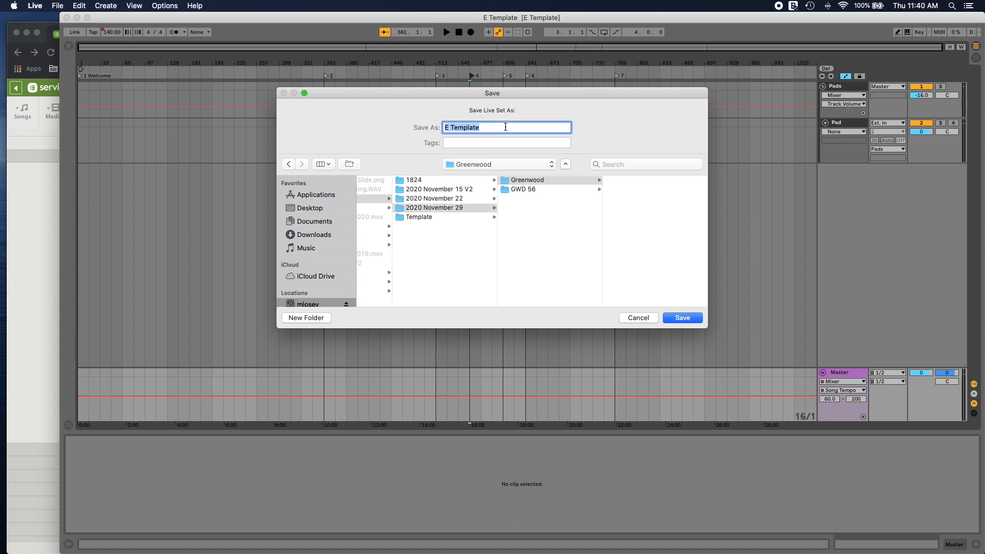
type("2020 Nov 29 GWD")
left_click(683, 318)
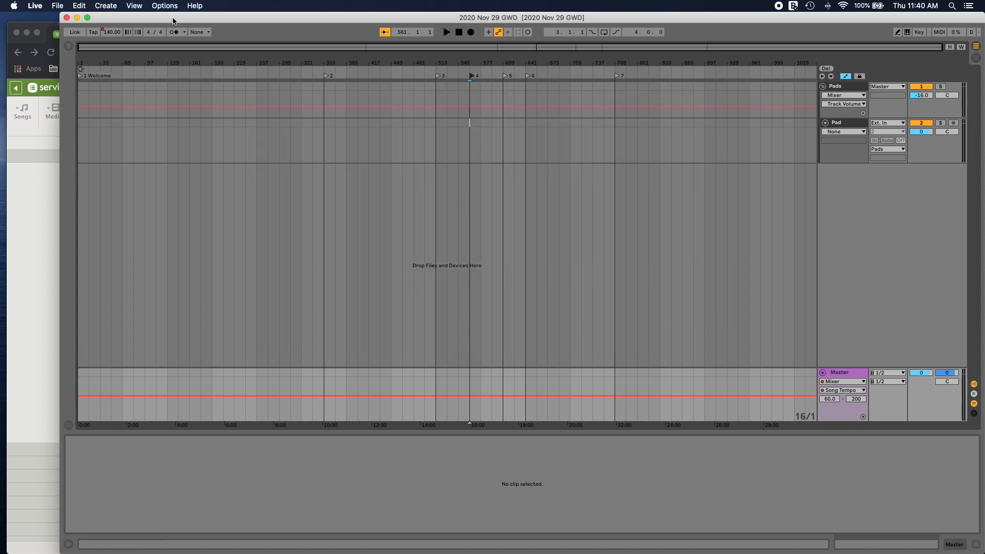
Step: Turn on the metronome and review the weekend's order of service in Chrome against the set's Welcome locator
left_click(183, 32)
left_click(56, 34)
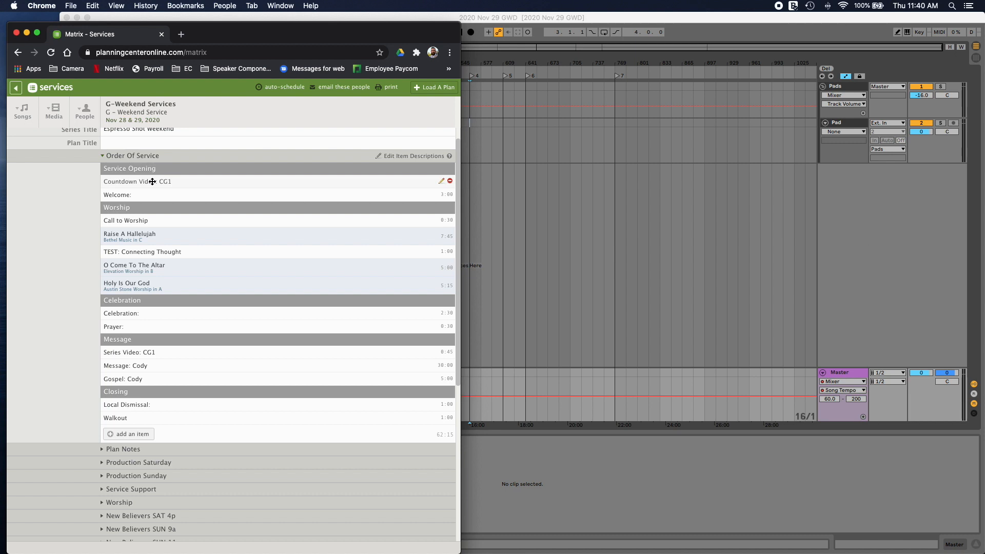
left_click(518, 20)
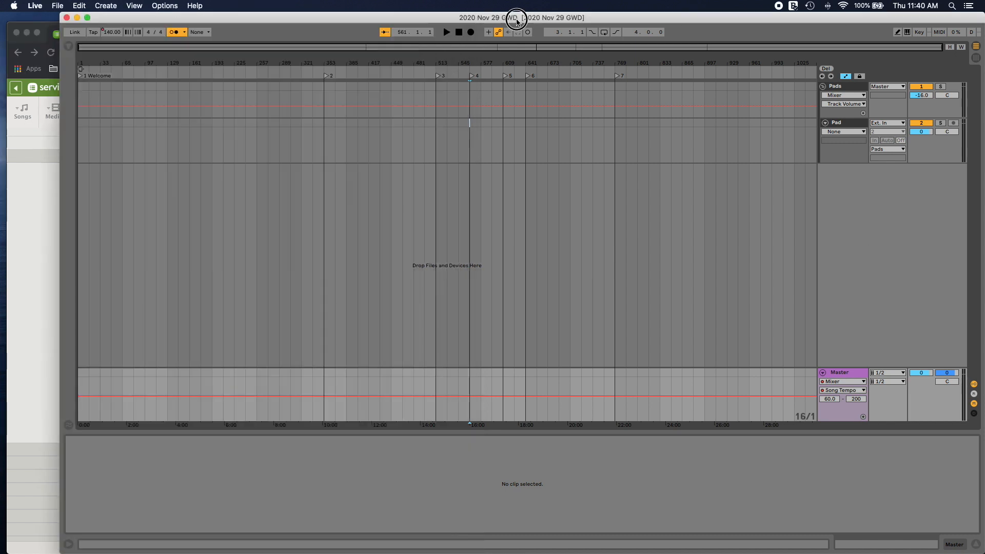
left_click(81, 77)
left_click(56, 34)
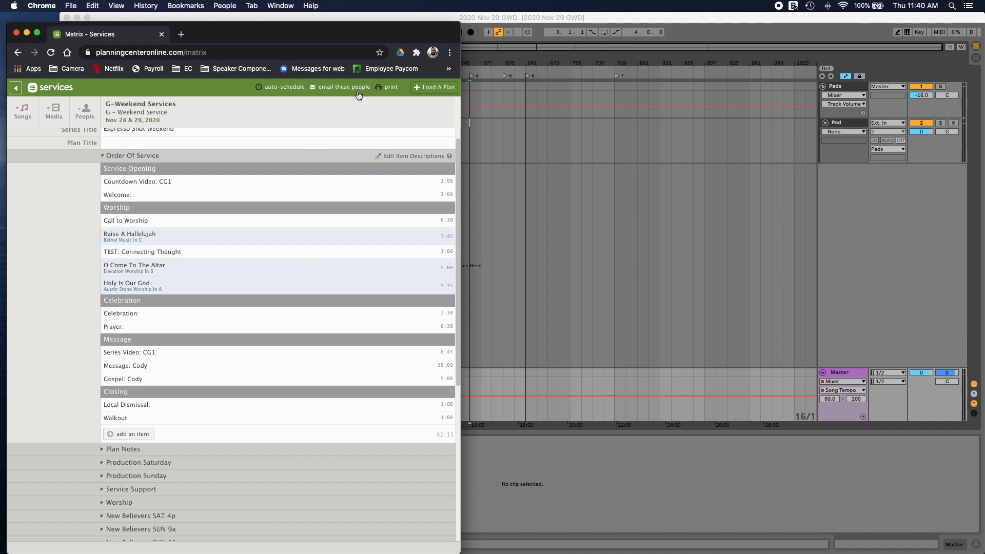
left_click(461, 21)
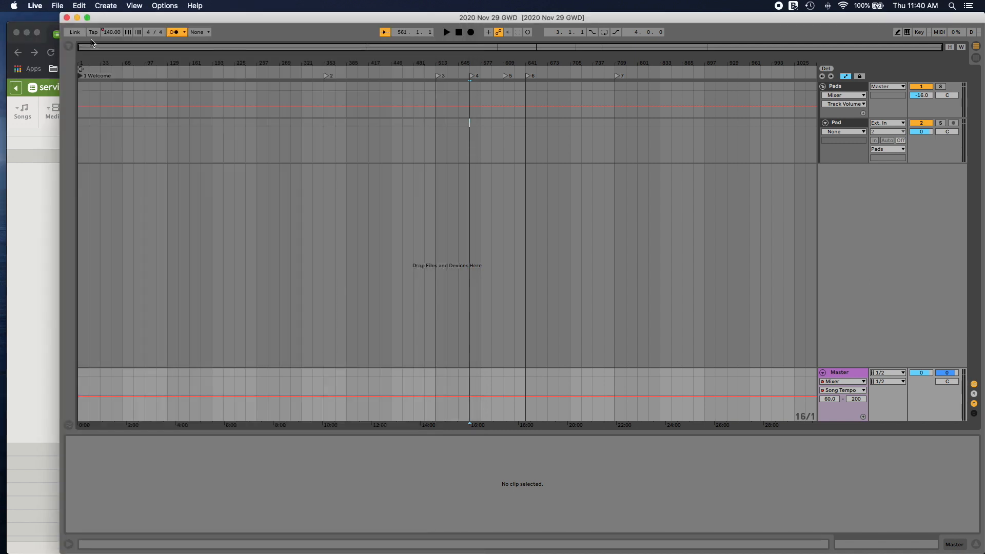
Step: Place the "C - WARM - CHURCHFRONT PADS.wav" sample from the Pads folder at the start of the Pad track
left_click(69, 45)
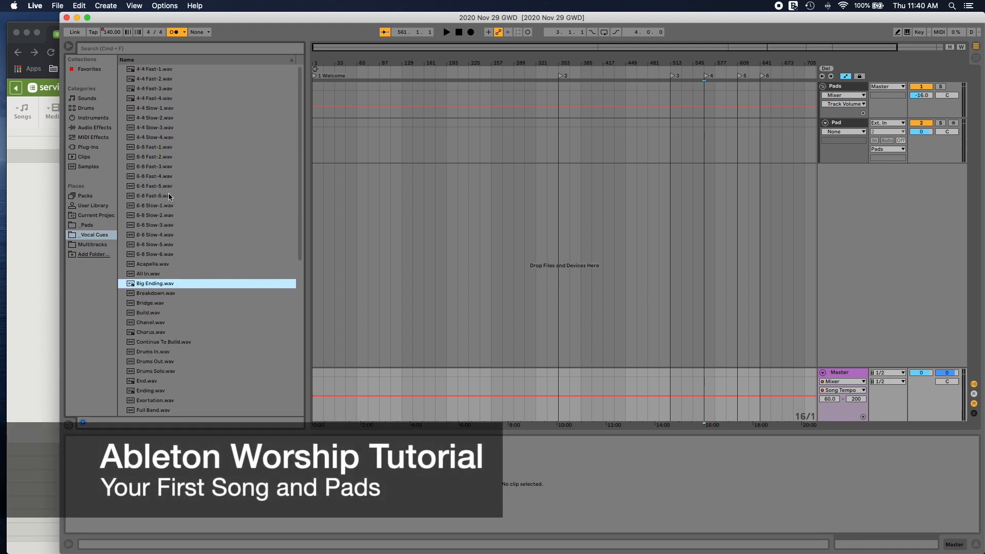
left_click(94, 226)
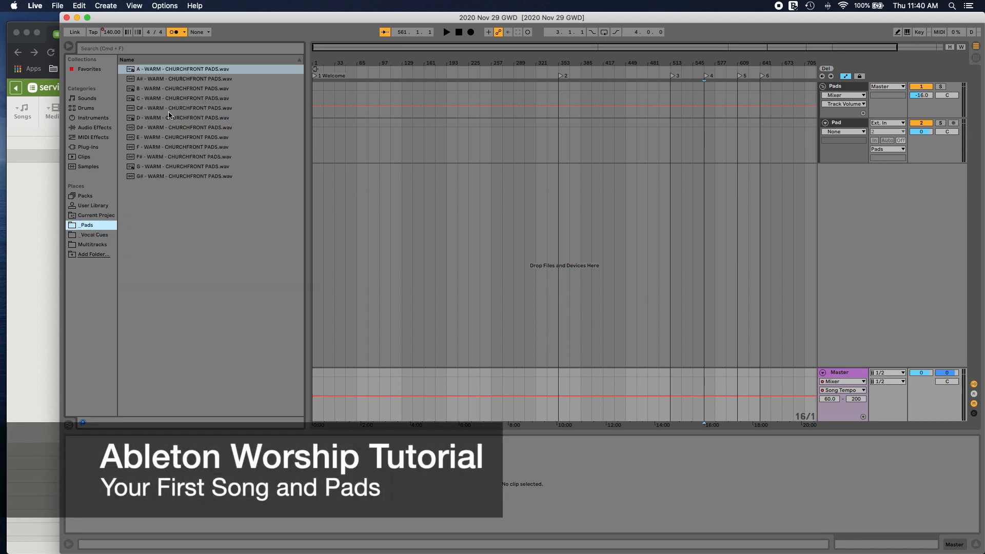
left_click_drag(170, 98, 316, 129)
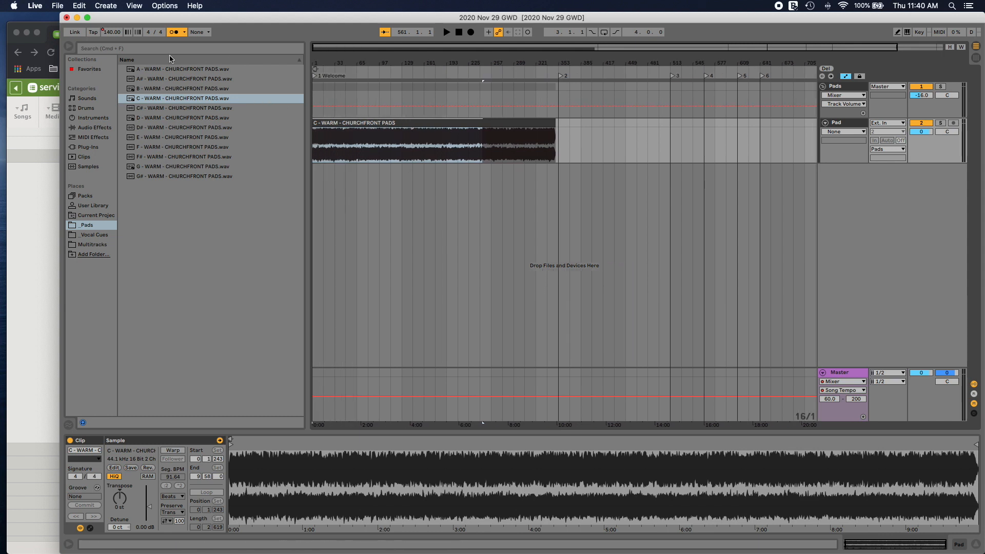
Step: Check the key of Raise A Hallelujah in the service plan in Chrome and return to Live
left_click(56, 39)
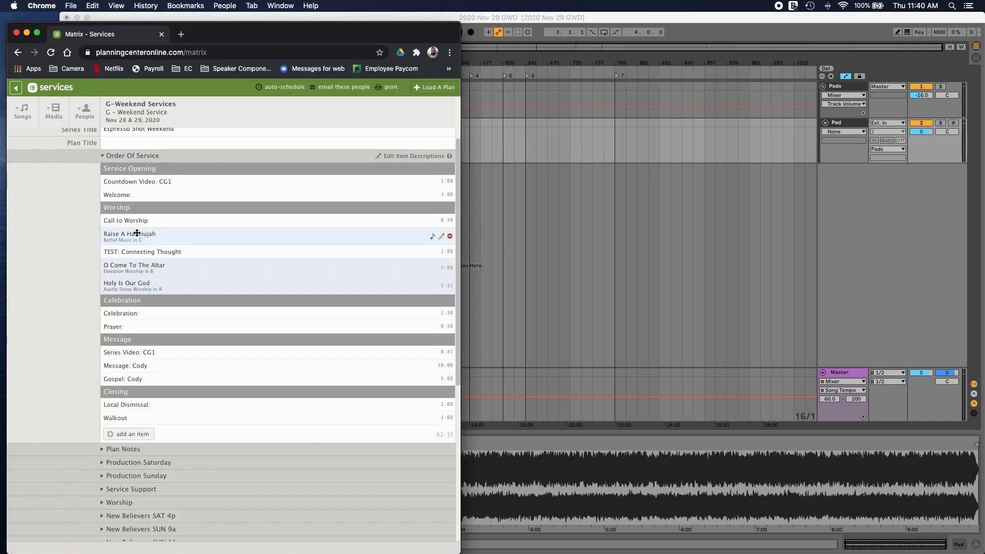
key("super+Tab")
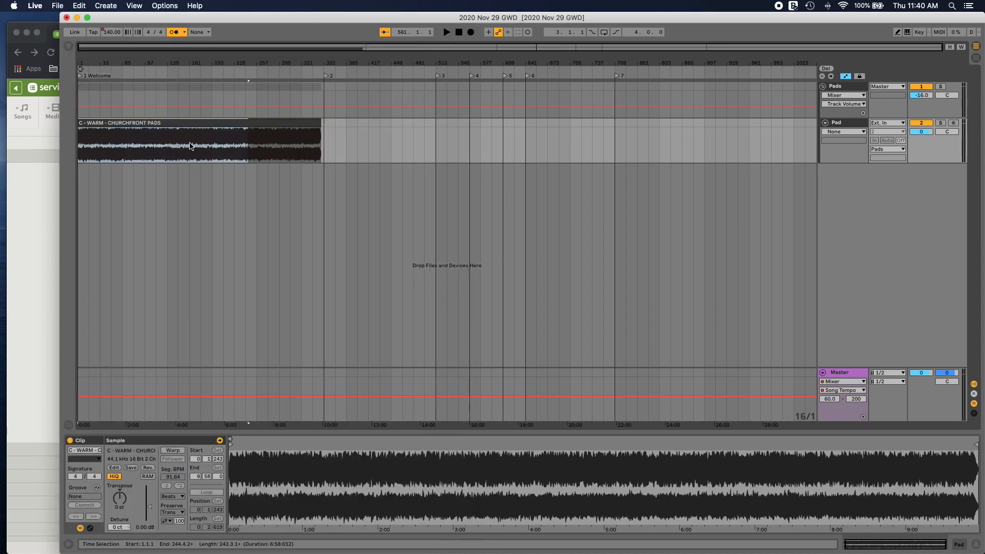
left_click(43, 282)
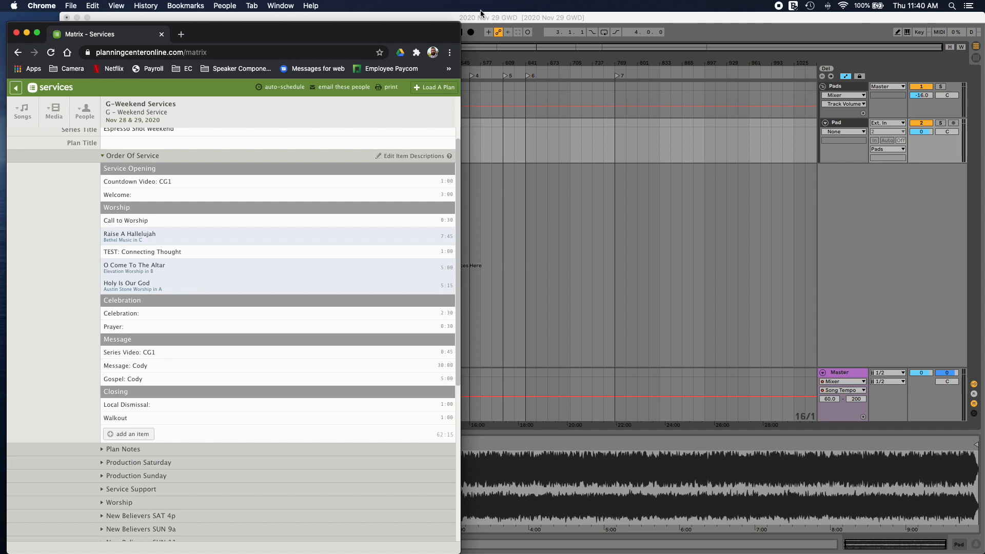
key("super+Tab")
Step: Import MultiTrack.als from the "Raise a Hallelujah-Victory-A-82.00bpm" multitracks folder at the start of the arrangement, below the Pad track
left_click(69, 46)
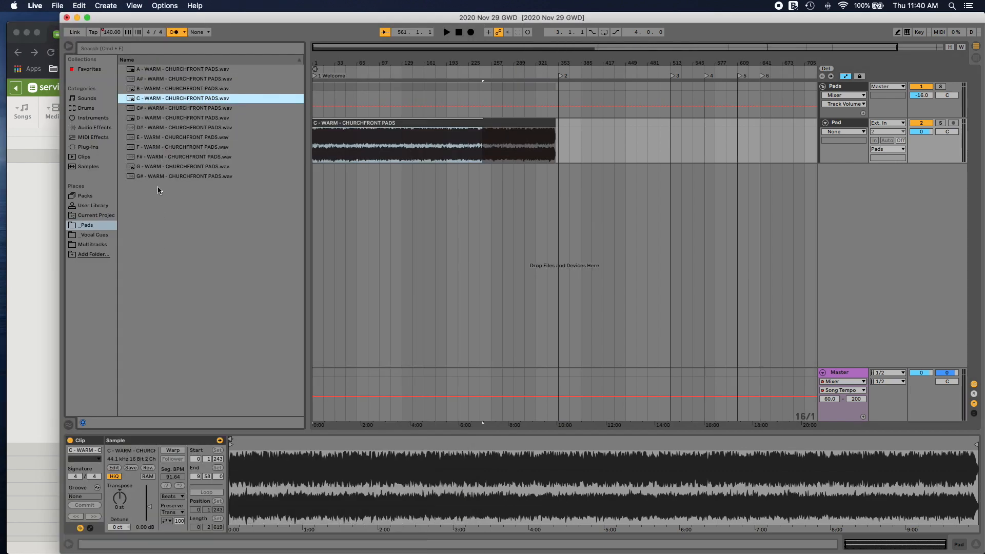
left_click(102, 246)
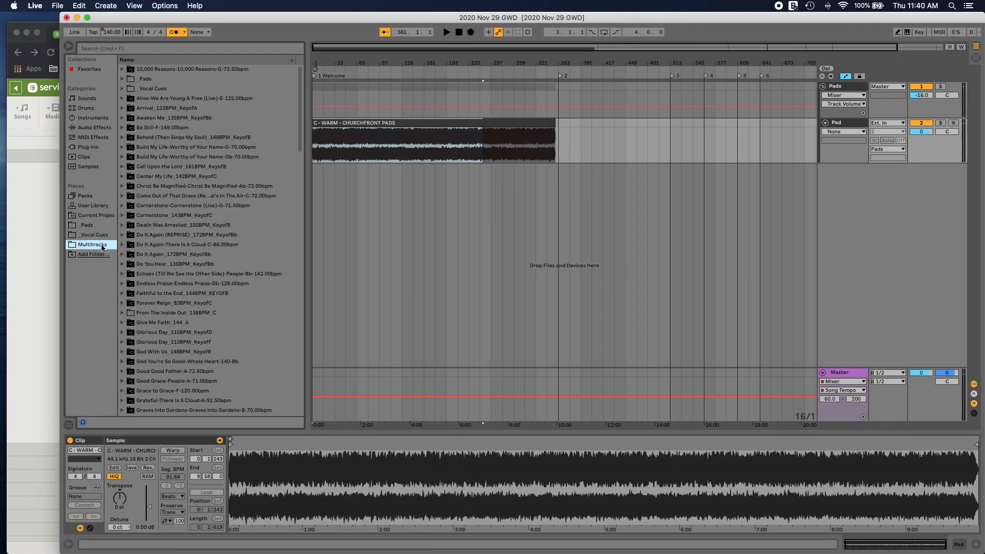
scroll(185, 200, "down", 15)
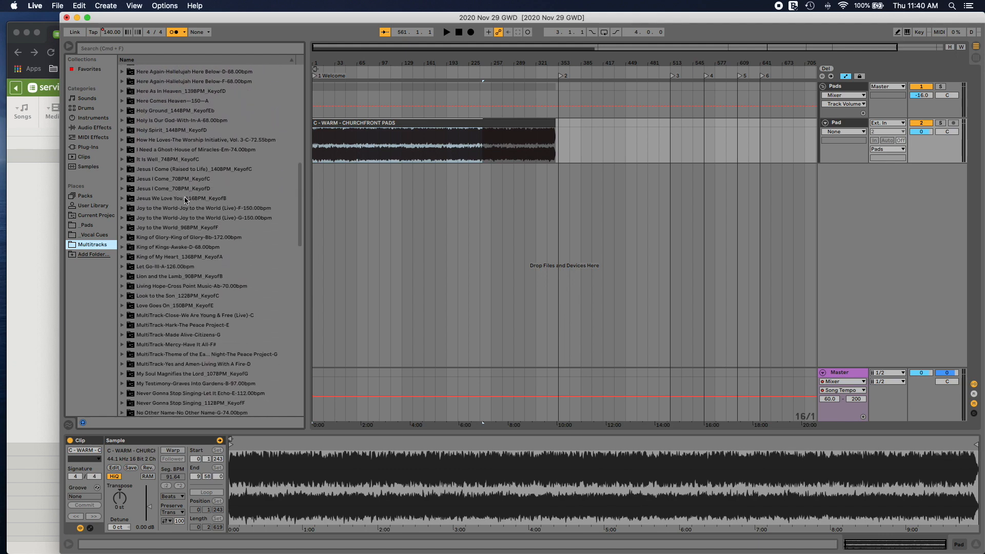
scroll(165, 361, "down", 8)
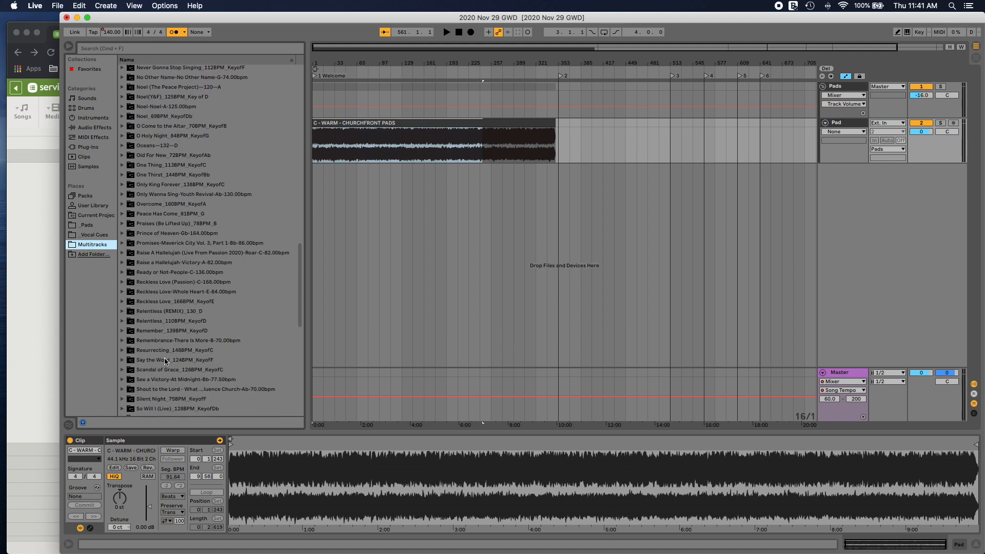
left_click(122, 263)
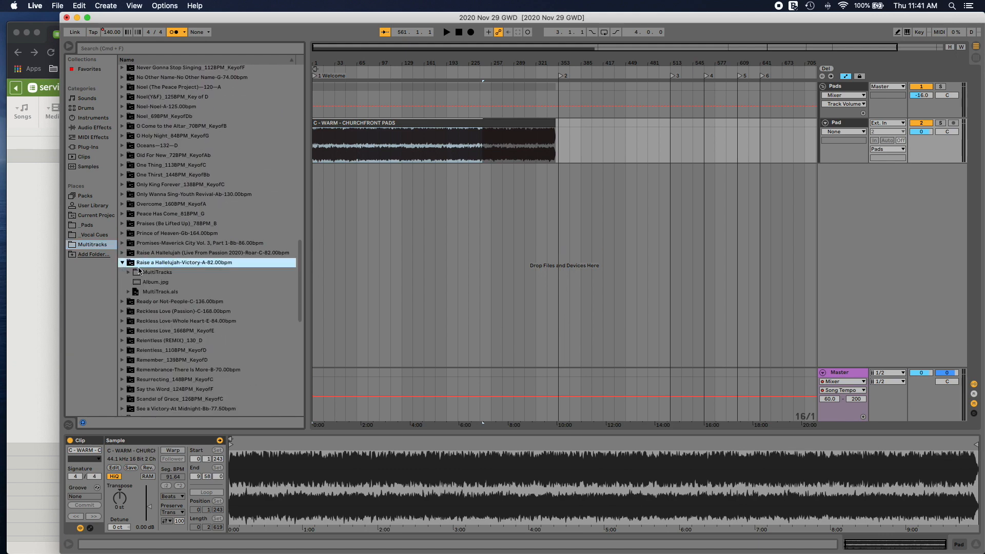
left_click_drag(157, 293, 382, 190)
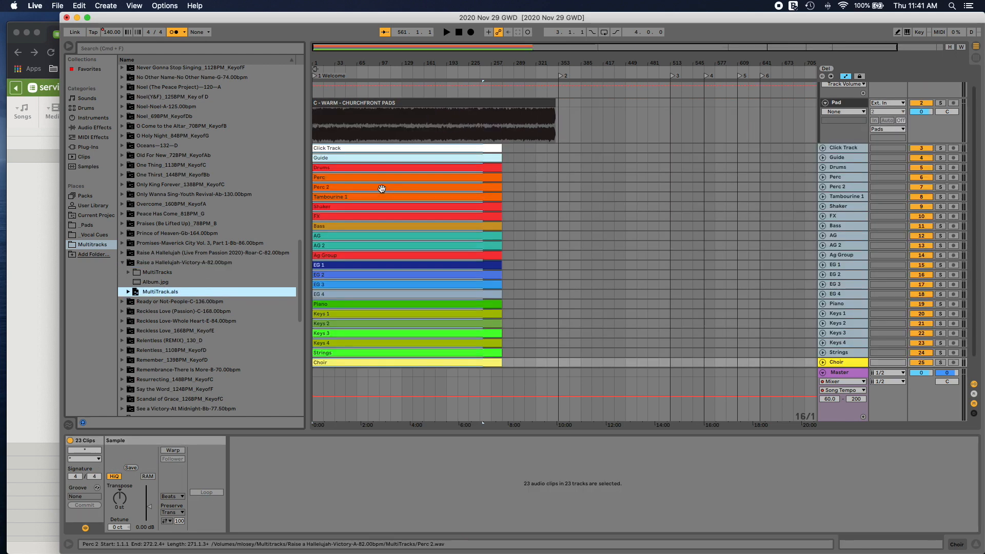
Step: Group the imported tracks from Drums through Choir
left_click(845, 168)
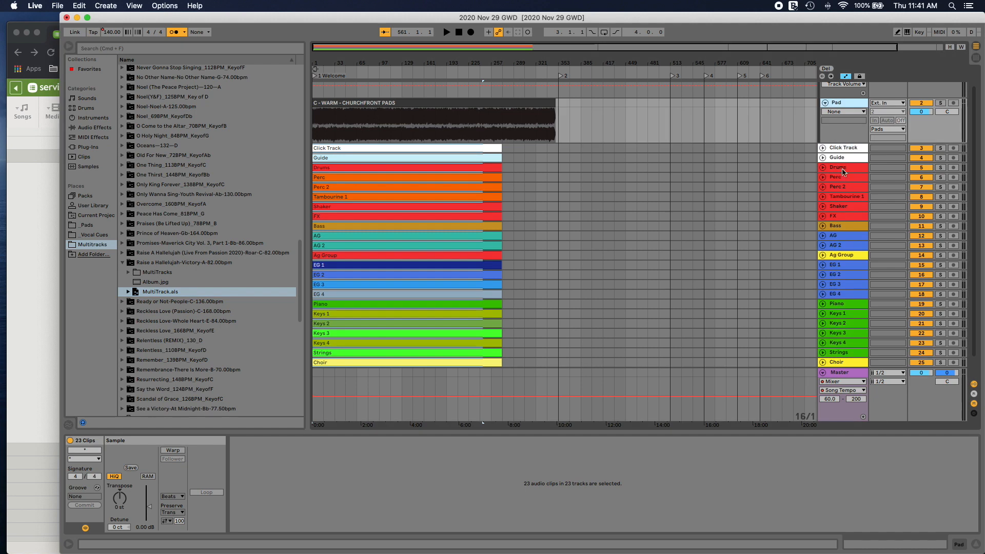
scroll(840, 367, "down", 1)
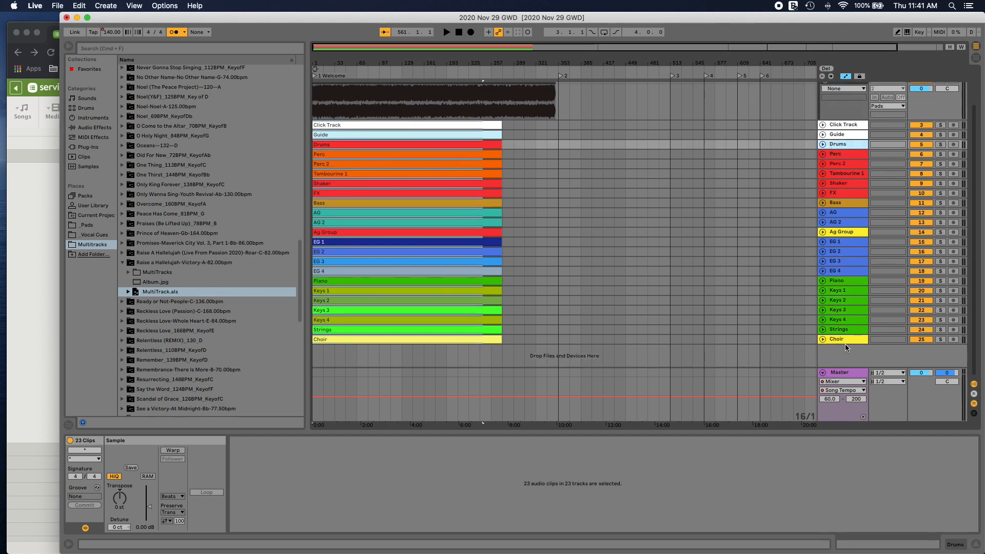
left_click(845, 341, "shift")
right_click(843, 144)
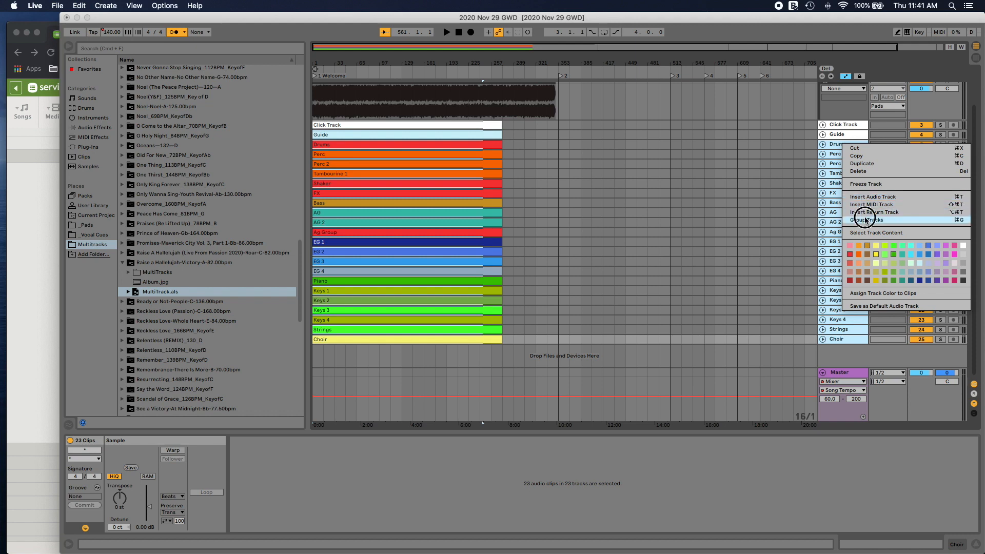
left_click(867, 219)
Step: Rename the new instrument track group as "Raise a"
left_click(843, 148)
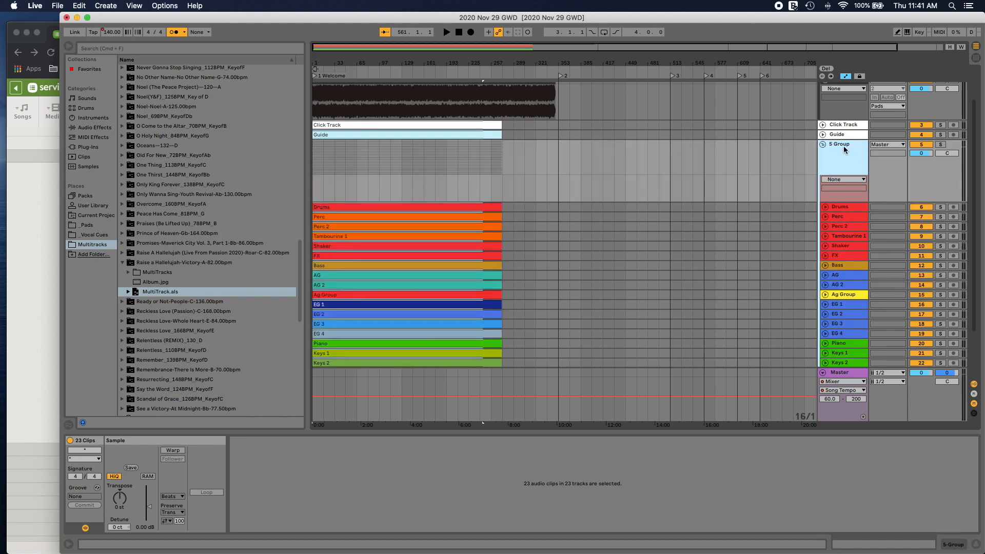
right_click(844, 146)
left_click(864, 188)
type("Rais")
key("Return")
Step: Group the Click Track and Guide tracks, name the group "Click/Guide" and collapse it
right_click(842, 125)
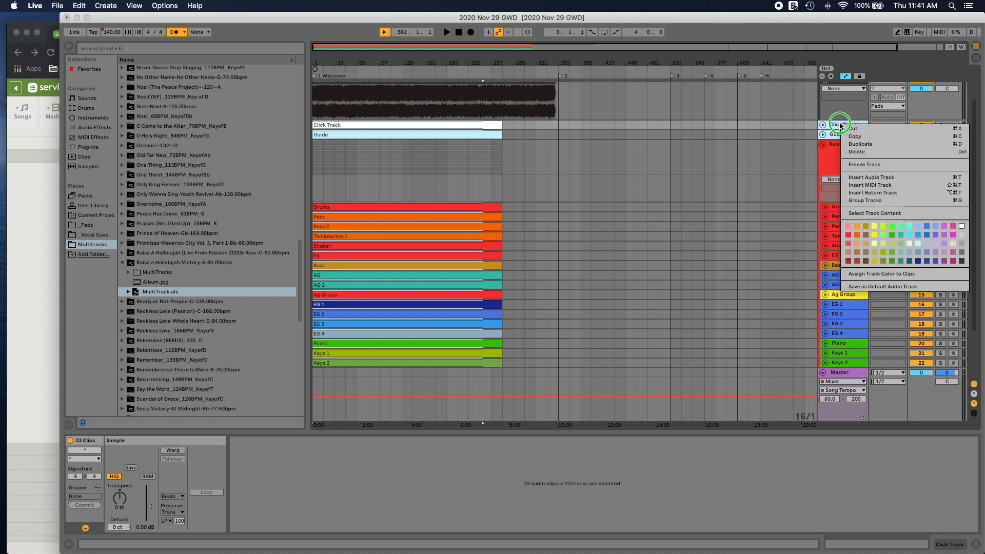
left_click(865, 201)
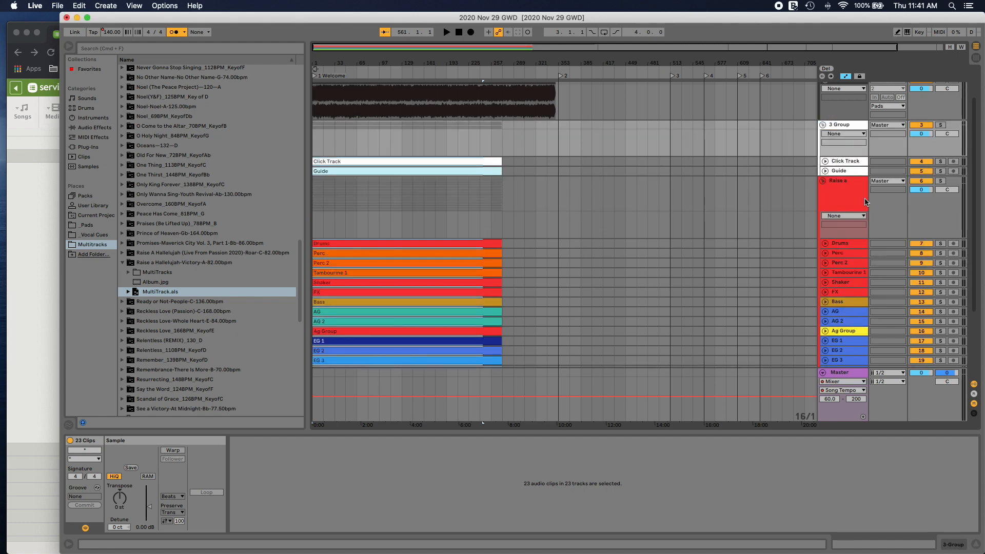
key("super+r")
type("Cl")
key("Return")
left_click(823, 126)
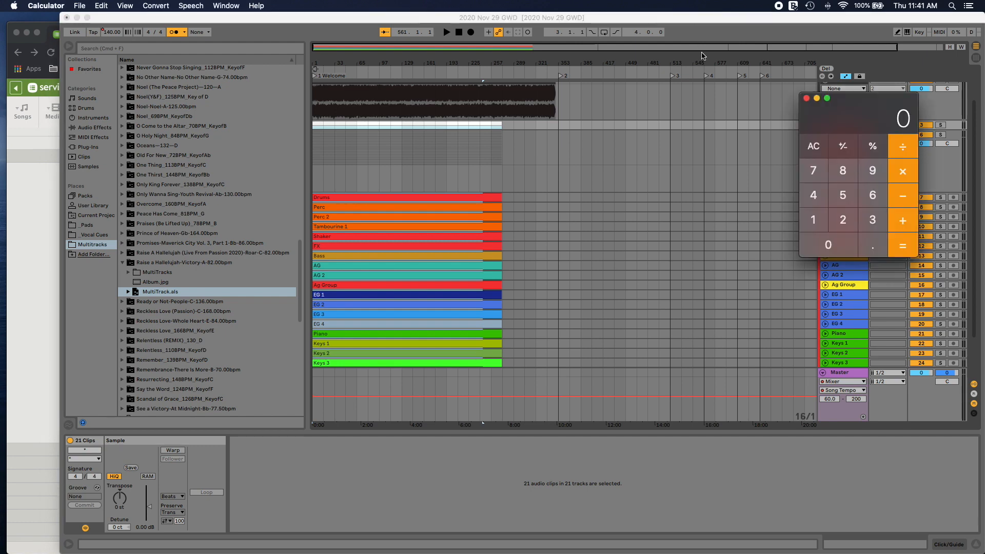
Step: Double the song's 82 BPM with Calculator, and set the Master's song tempo automation to 164 BPM
left_click_drag(842, 100, 679, 87)
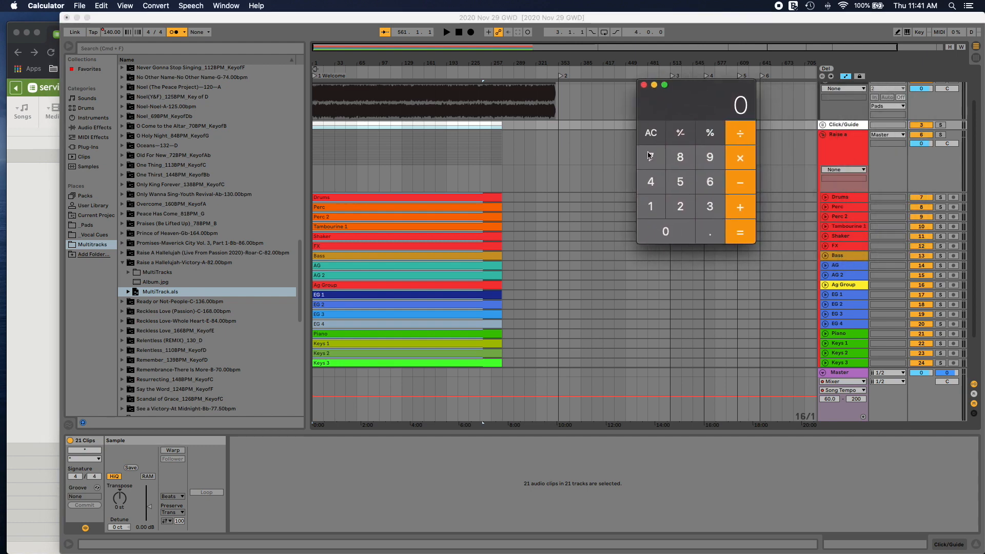
left_click(681, 157)
left_click(681, 206)
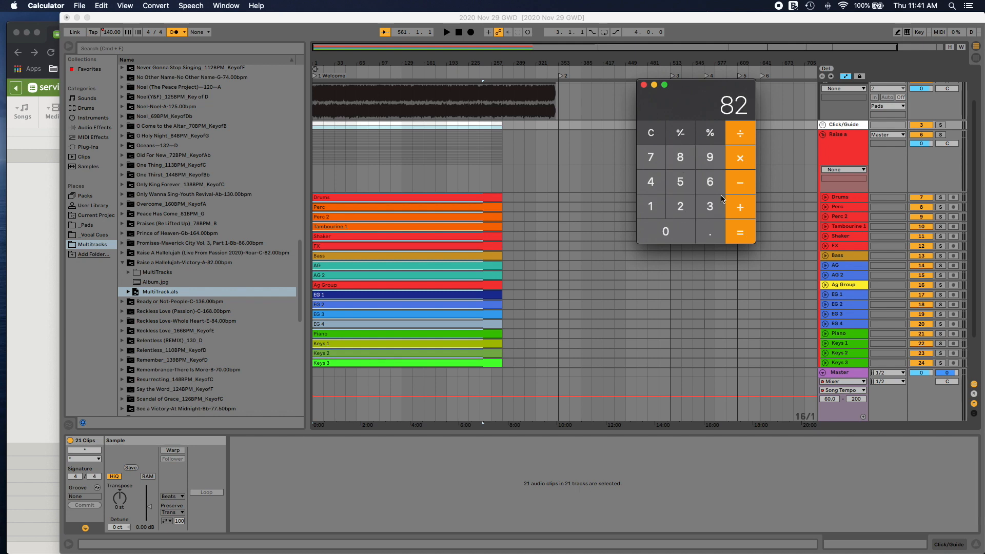
left_click(684, 207)
left_click(742, 230)
left_click(644, 85)
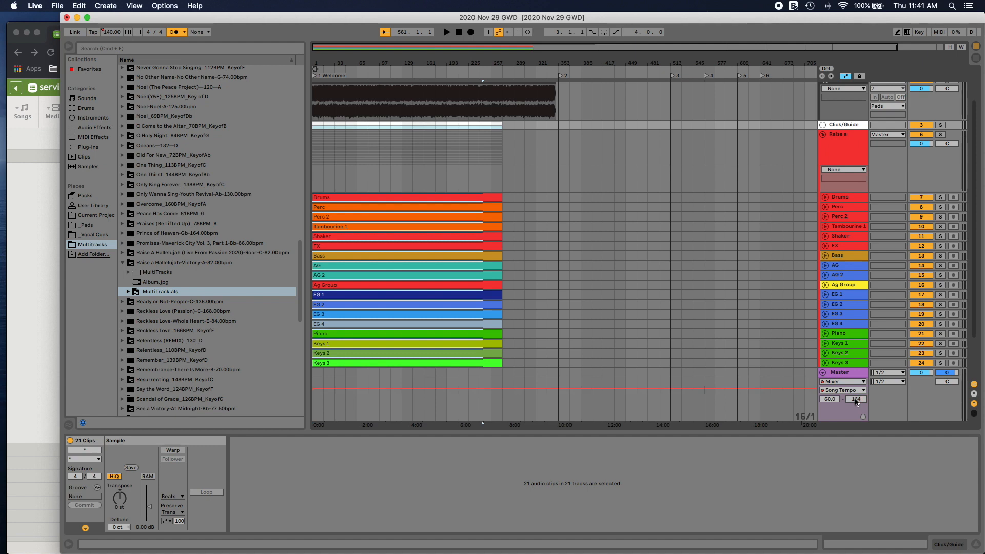
left_click_drag(353, 392, 353, 383)
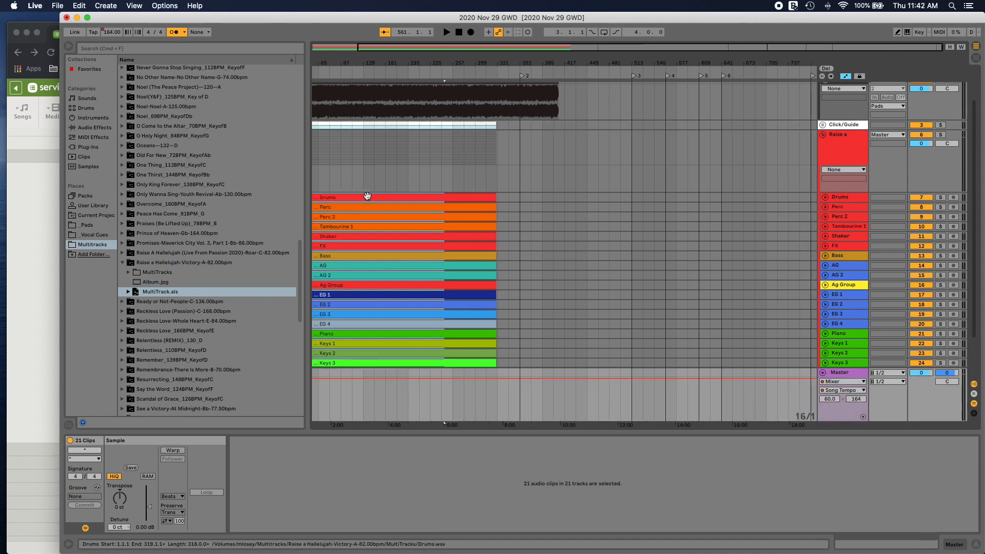
Step: Move all 21 song clips, from the Click/Guide group through Choir, together so that they start at bar 209
left_click(547, 204)
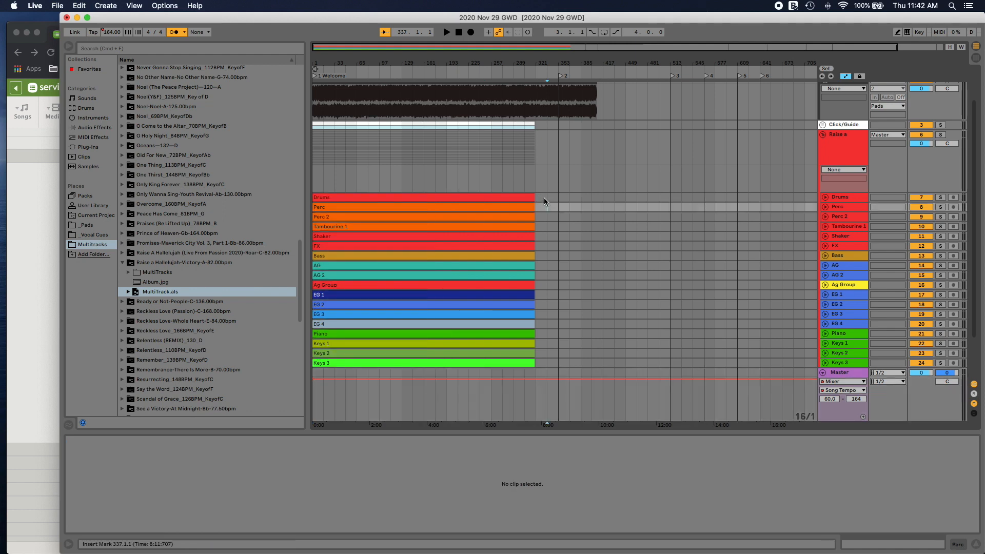
left_click_drag(546, 200, 277, 365)
left_click(414, 363)
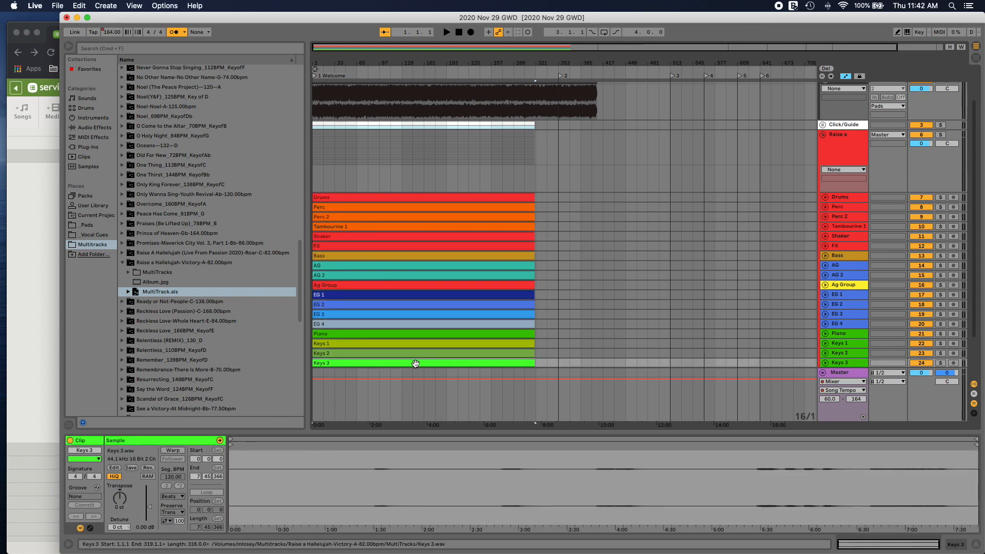
key("shift+Up")
key("shift+Up")
key("shift+Up")
key("shift+Up")
key("shift+Up")
key("shift+Up")
key("shift+Up")
key("shift+Up")
key("shift+Up")
key("shift+Up")
key("shift+Up")
key("shift+Up")
key("shift+Up")
key("shift+Up")
key("shift+Up")
key("shift+Up")
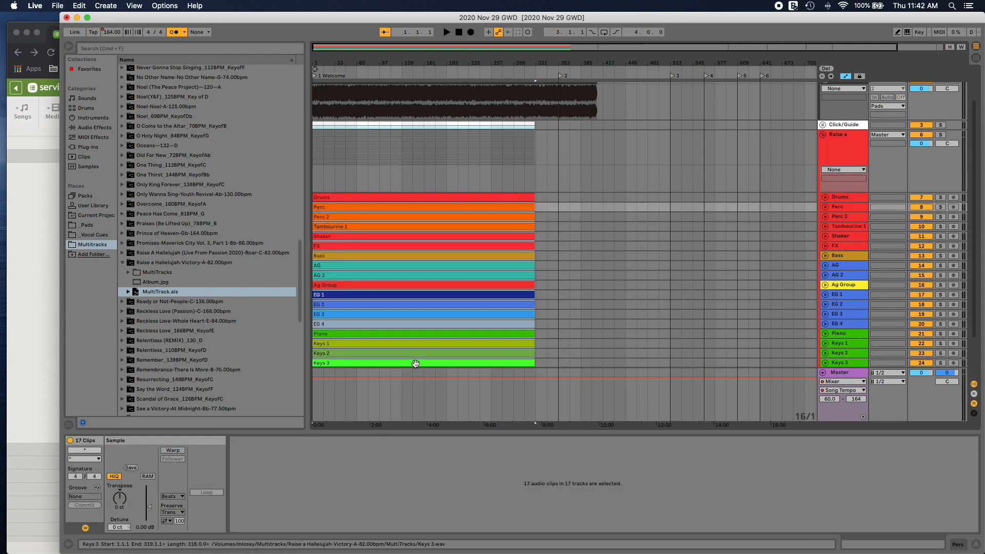
key("shift+Up")
key("shift+Up")
key("shift+Up")
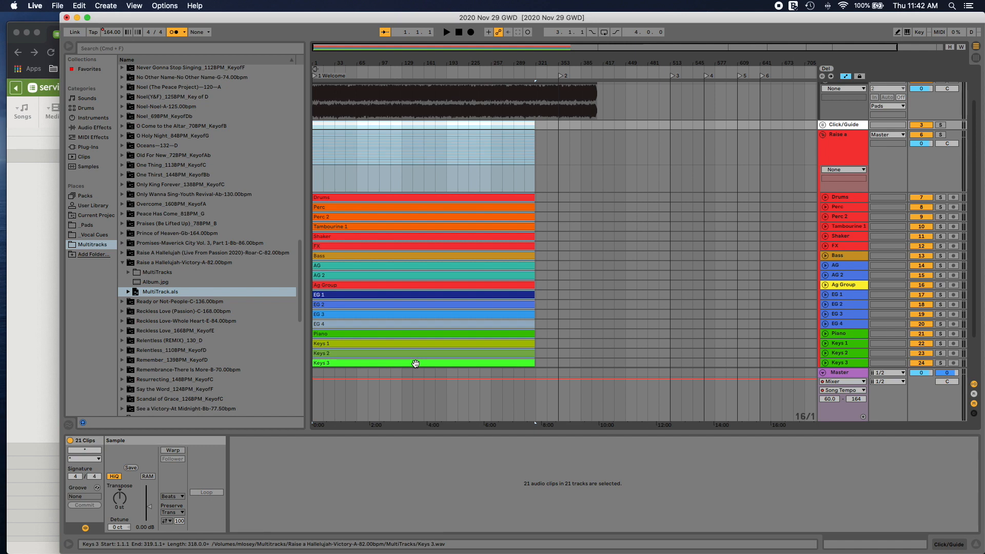
left_click_drag(337, 363, 473, 365)
scroll(454, 178, "up", 3)
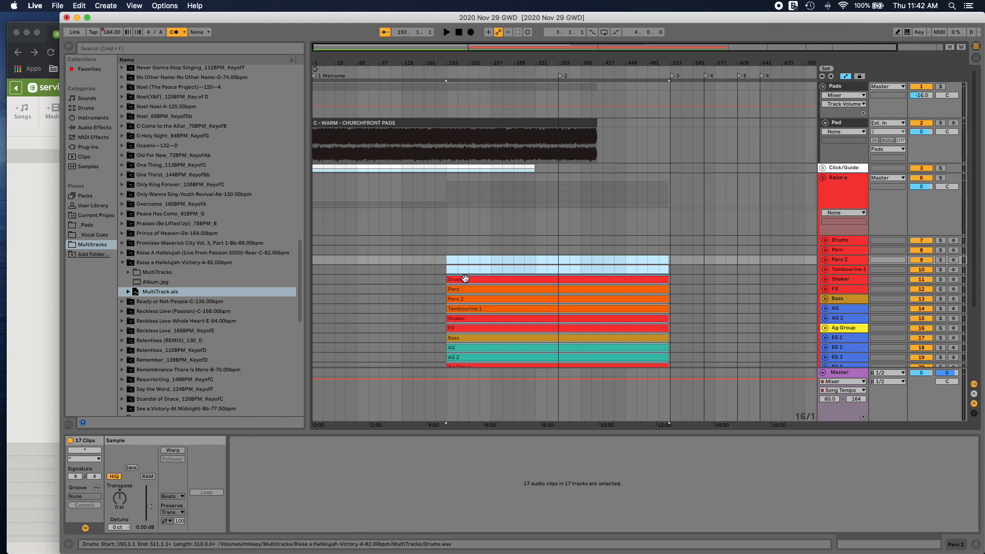
key("super+z")
left_click_drag(326, 239, 464, 239)
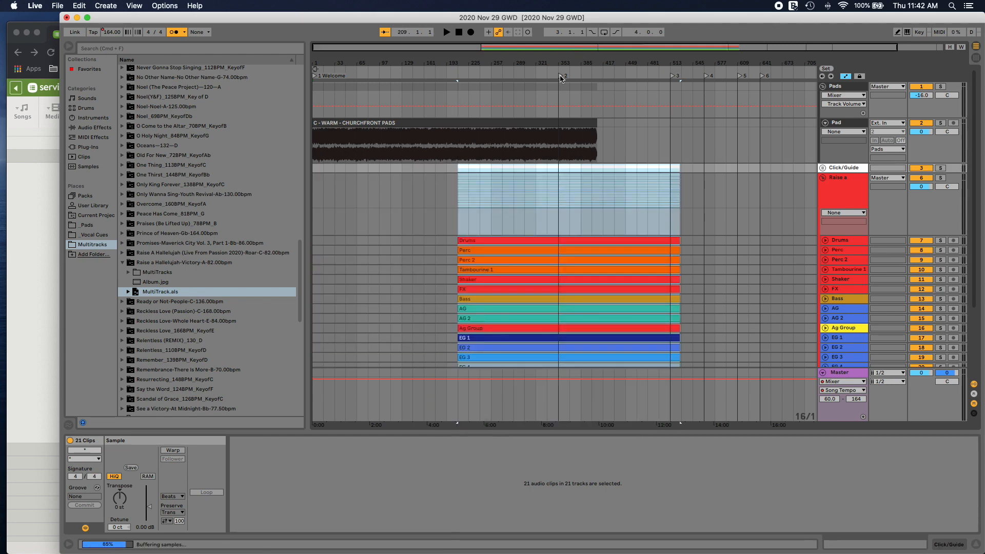
Step: Move locator 2 to the start of the song clips at bar 209 and rename it "2 Raise a Hallelujah"
left_click_drag(563, 76, 459, 77)
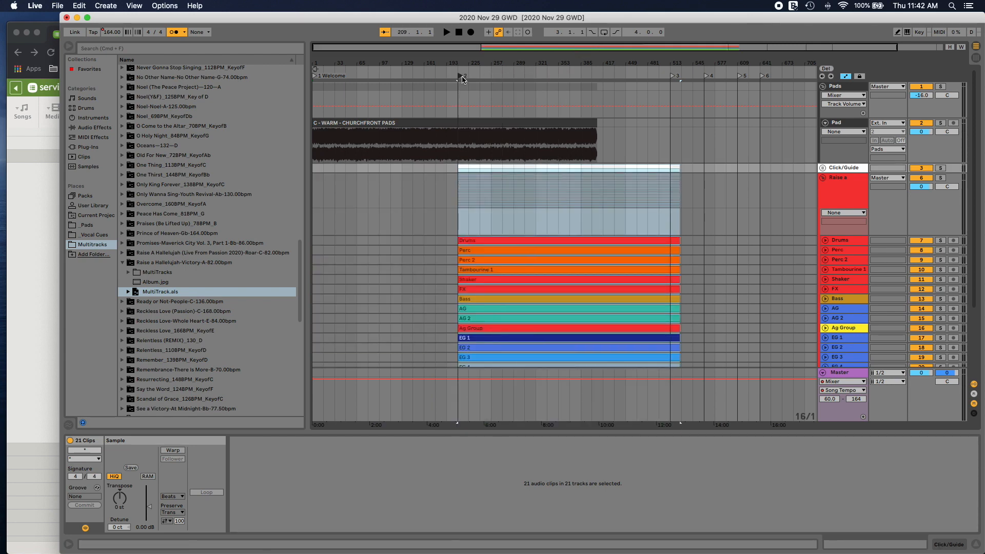
right_click(460, 77)
left_click(495, 115)
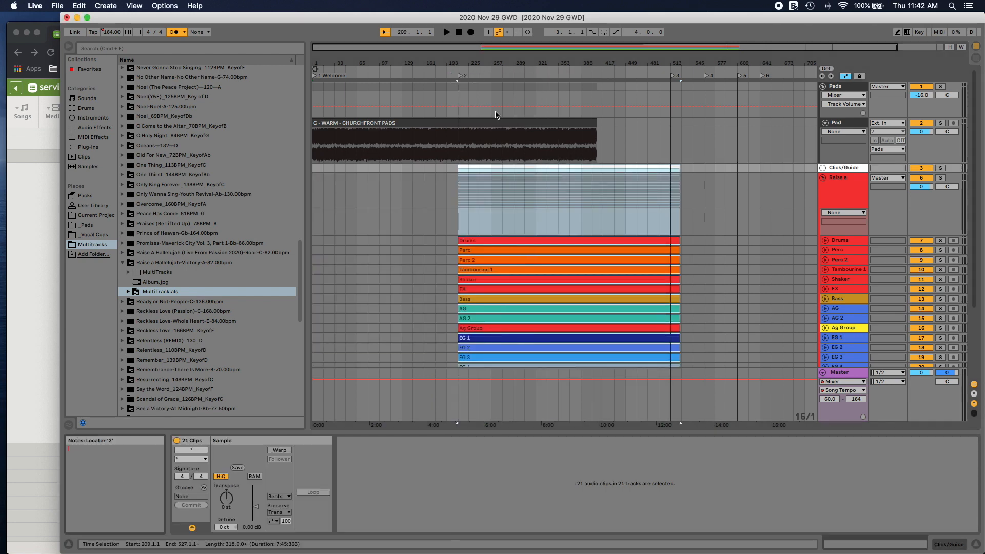
right_click(459, 76)
left_click(476, 80)
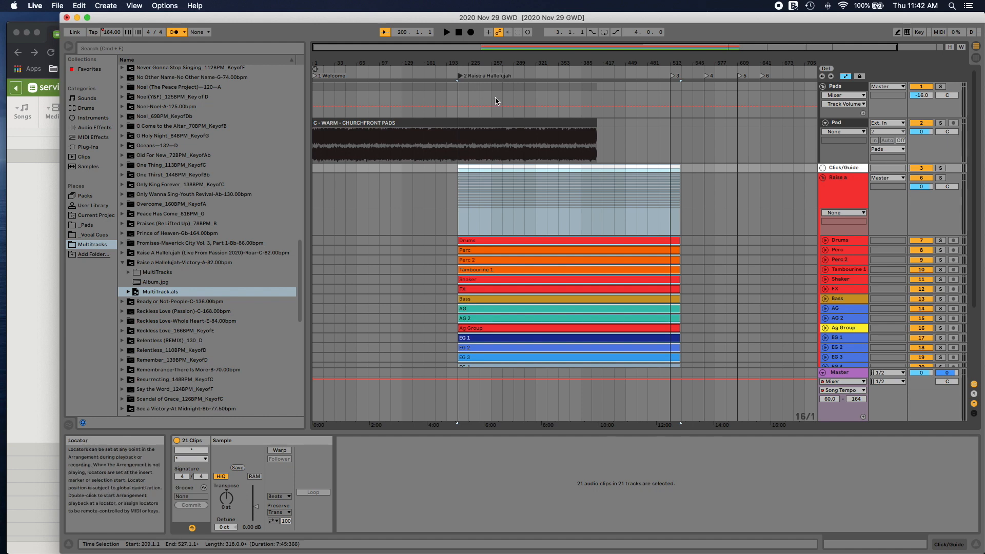
Step: Paste a copy of the C - WARM - CHURCHFRONT PADS clip after the original and make the two clips meet at bar 385
scroll(521, 157, "down", 3)
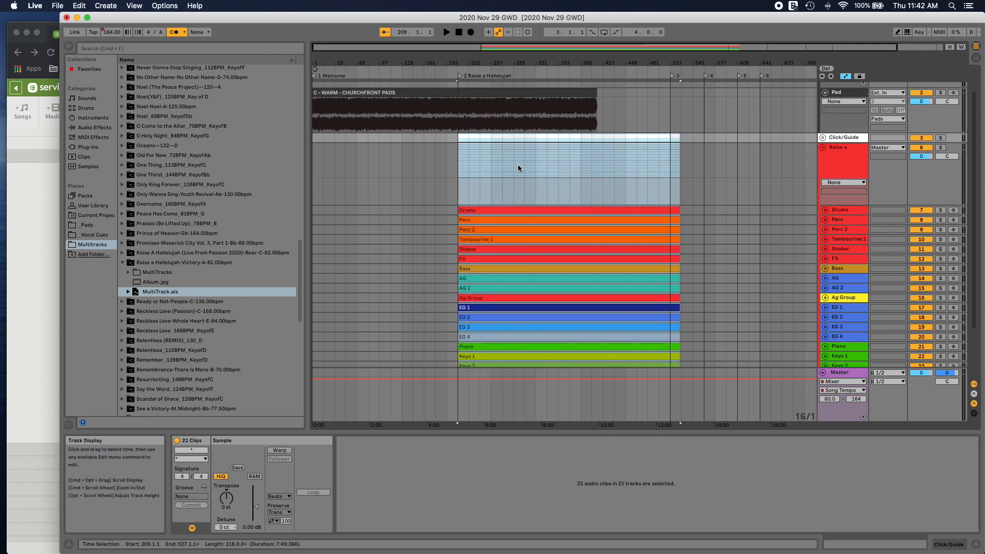
scroll(518, 168, "up", 3)
left_click(507, 124)
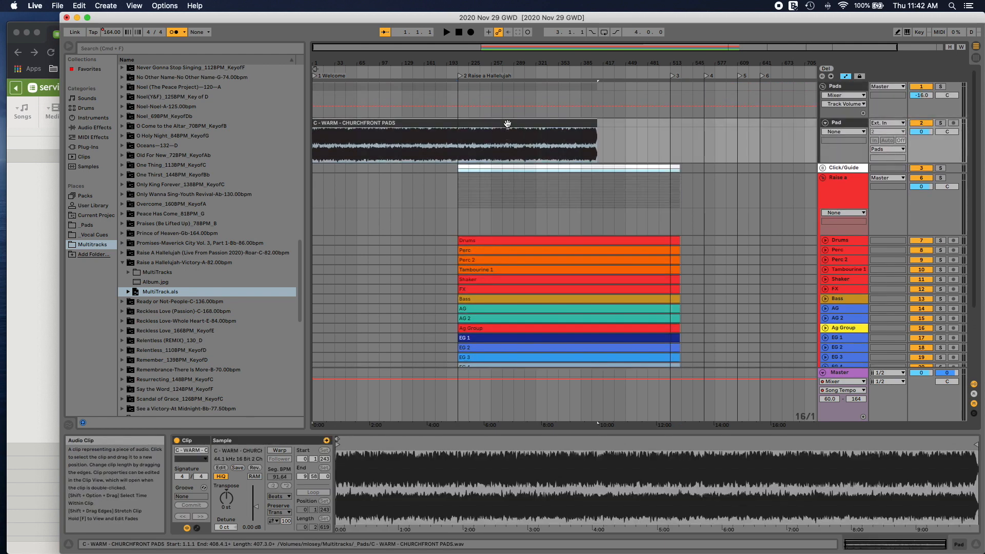
left_click(603, 124)
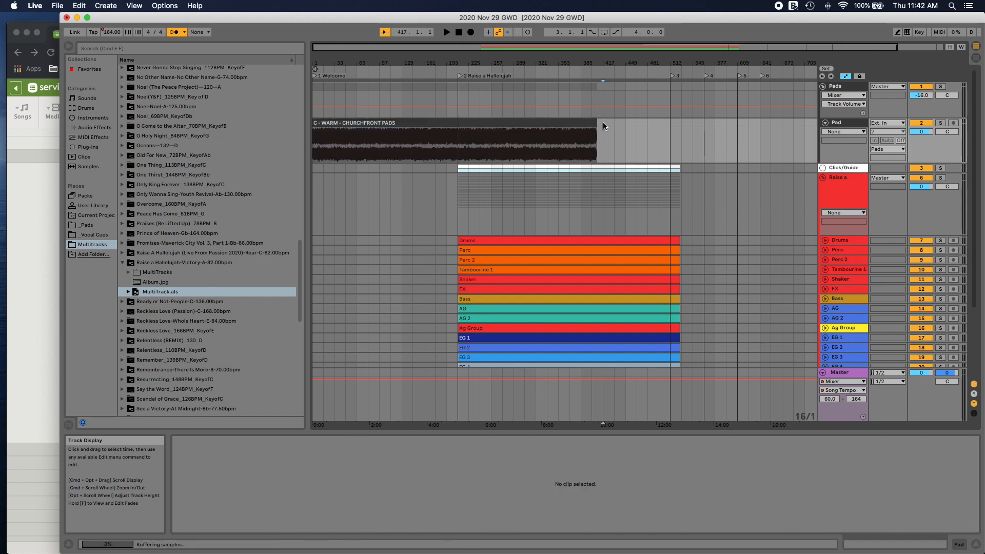
key("super+v")
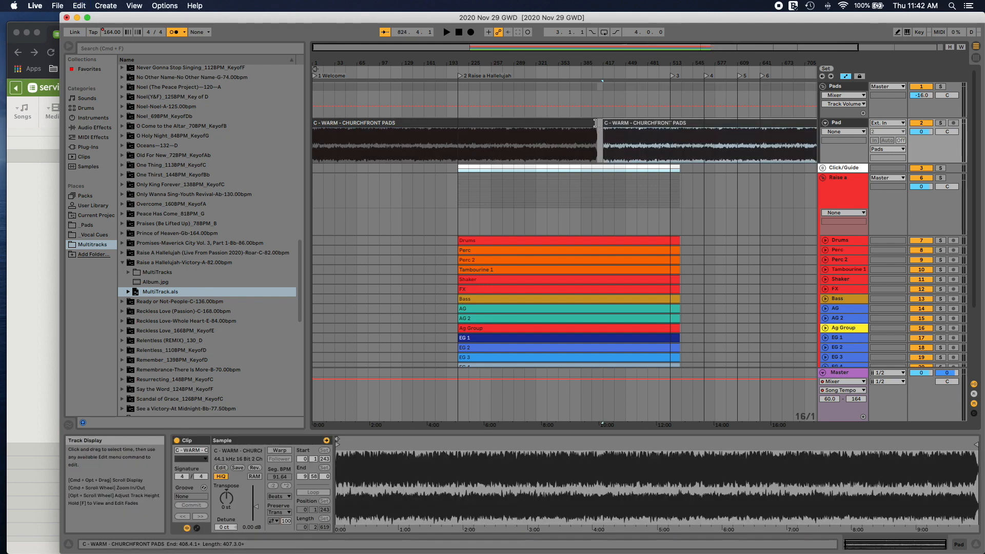
mouse_move(595, 123)
left_mouse_down()
mouse_move(581, 123)
mouse_move(613, 127)
mouse_move(587, 123)
left_mouse_up()
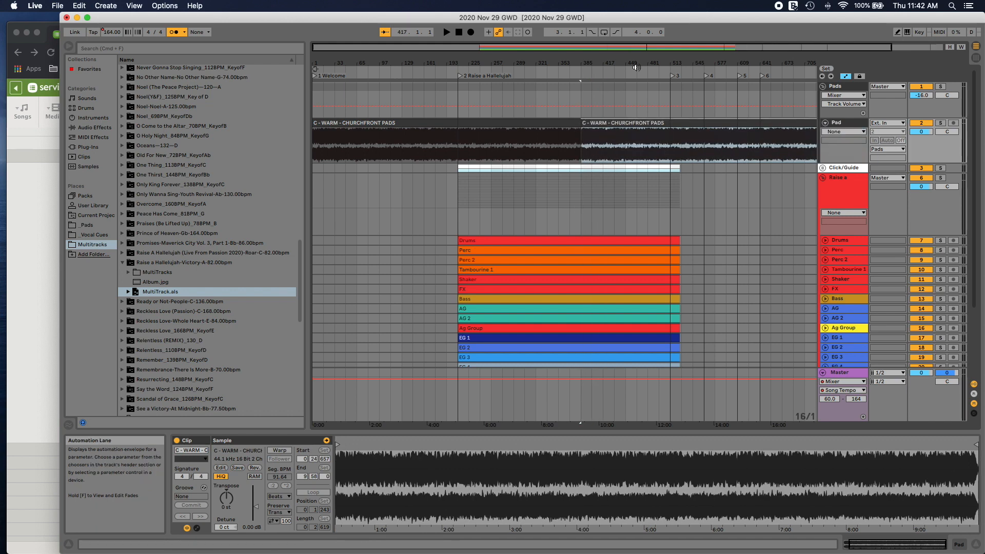
Step: Create a crossfade between the two pad clips from bar 383 to bar 387 and play it back
left_click_drag(623, 47, 620, 100)
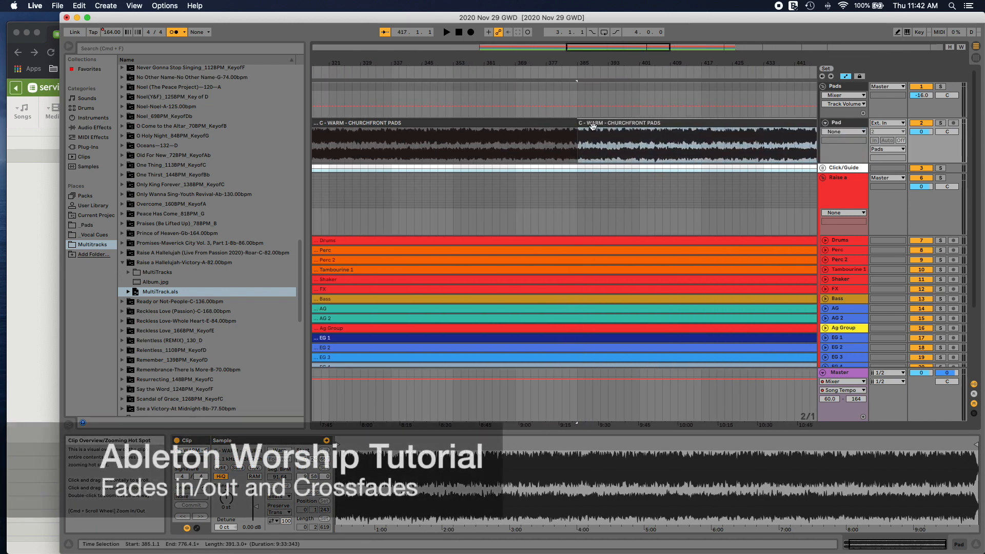
left_click_drag(590, 134, 583, 141)
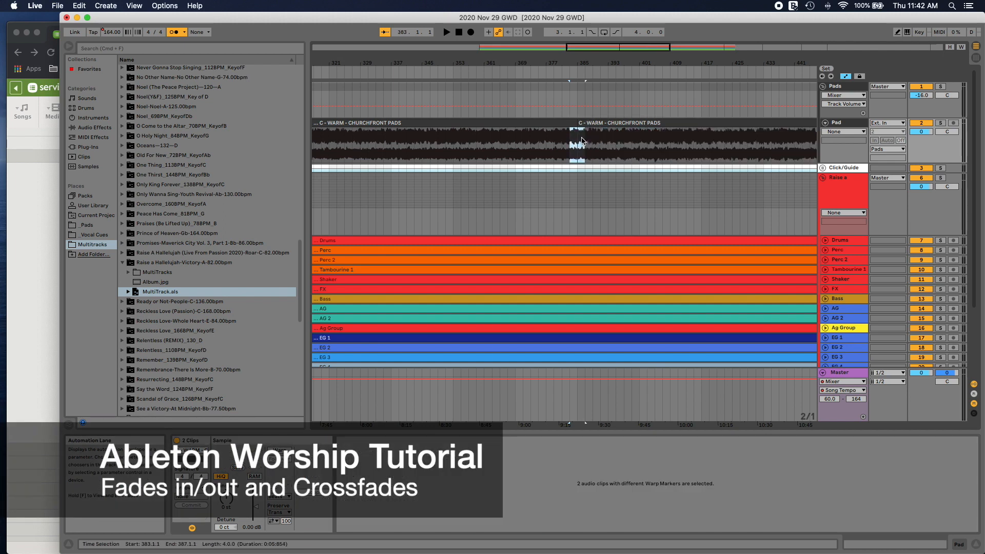
right_click(582, 141)
left_click(606, 199)
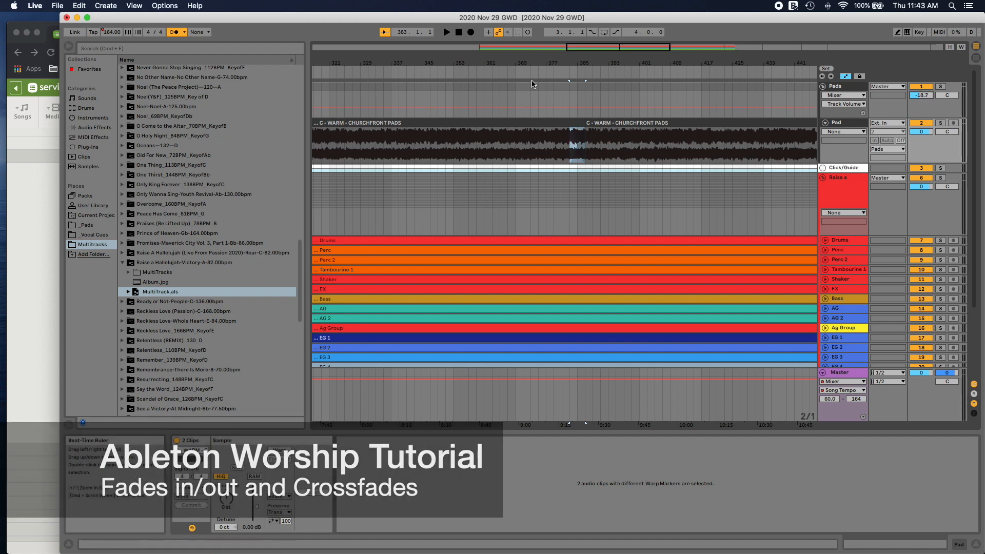
left_click(584, 76)
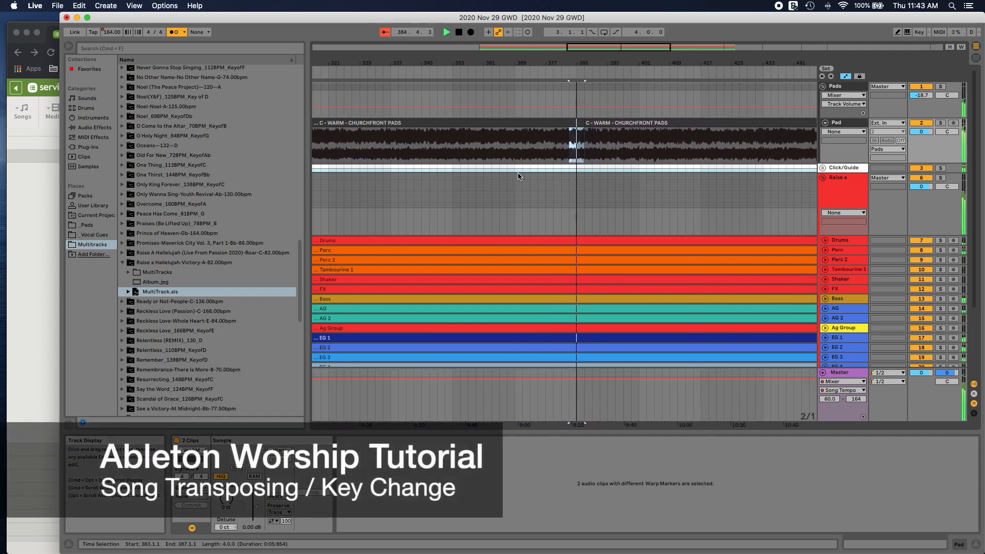
Step: Turn on warping for the 15 clips from Bass through Choir and set their warp mode to Complex
scroll(483, 200, "left", 15)
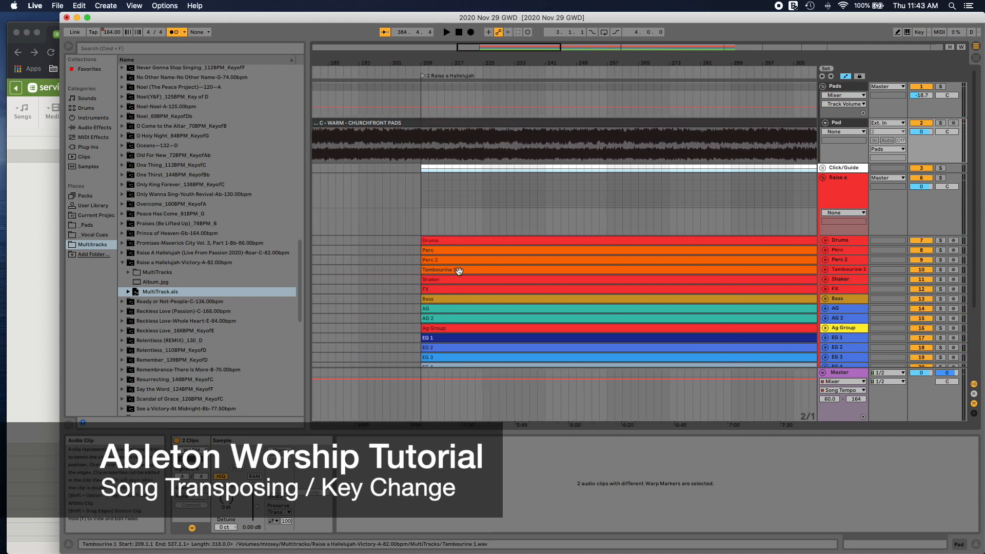
left_click(459, 288)
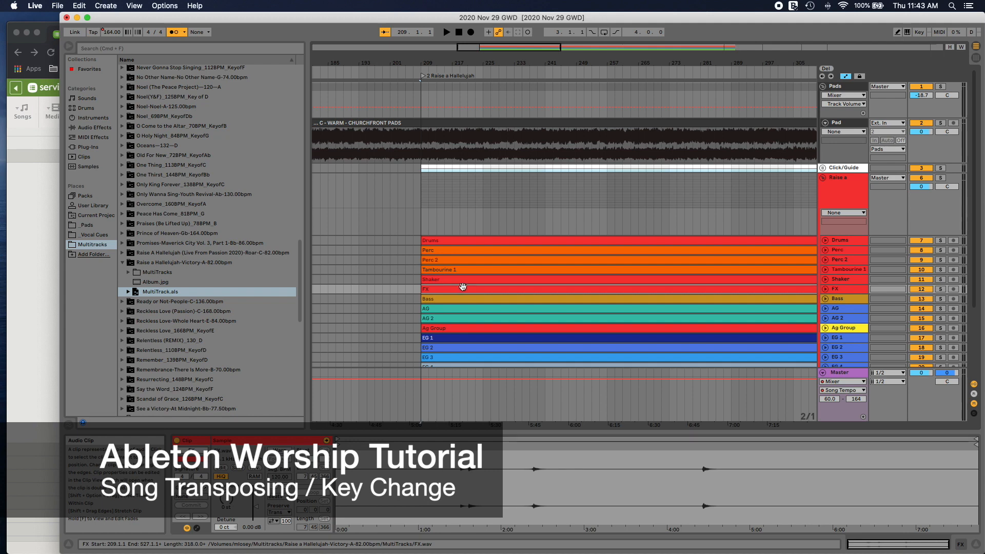
scroll(457, 277, "left", 5)
scroll(457, 277, "down", 3)
left_click(551, 236)
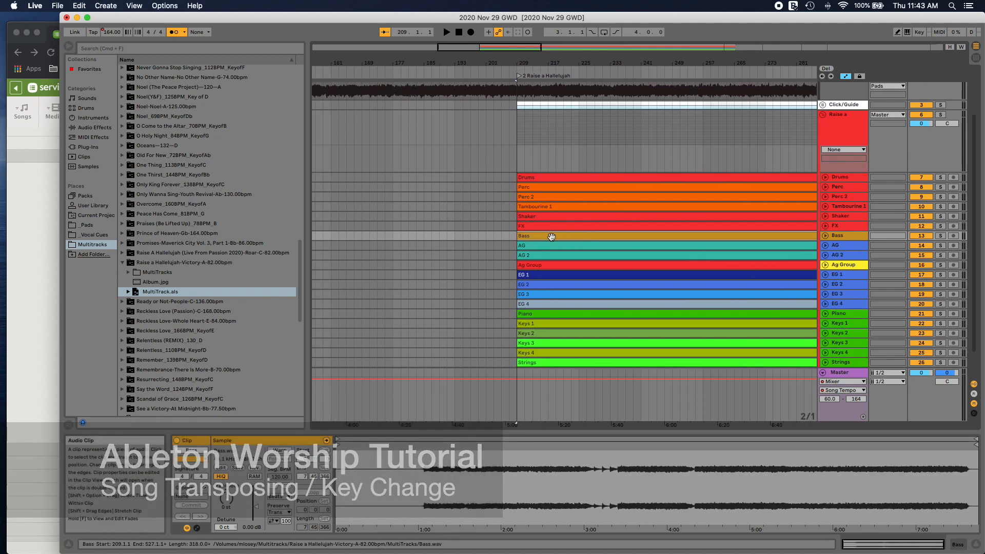
key("shift+Down")
key("shift+Down")
key("shift+Down")
key("shift+Down")
key("shift+Down")
key("shift+Down")
key("shift+Down")
key("shift+Down")
key("shift+Down")
key("shift+Down")
key("shift+Down")
key("shift+Down")
key("shift+Down")
key("shift+Down")
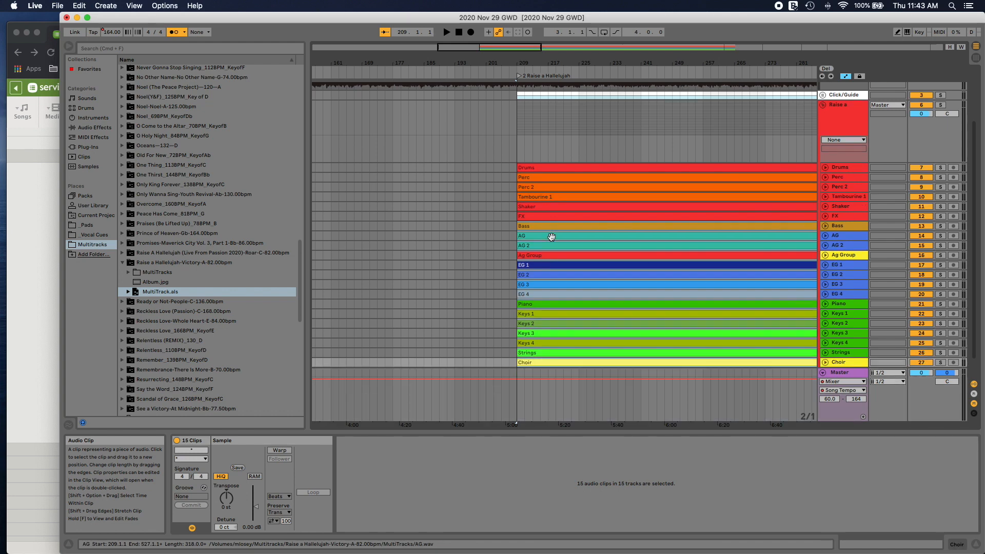
left_click(286, 453)
left_click(287, 496)
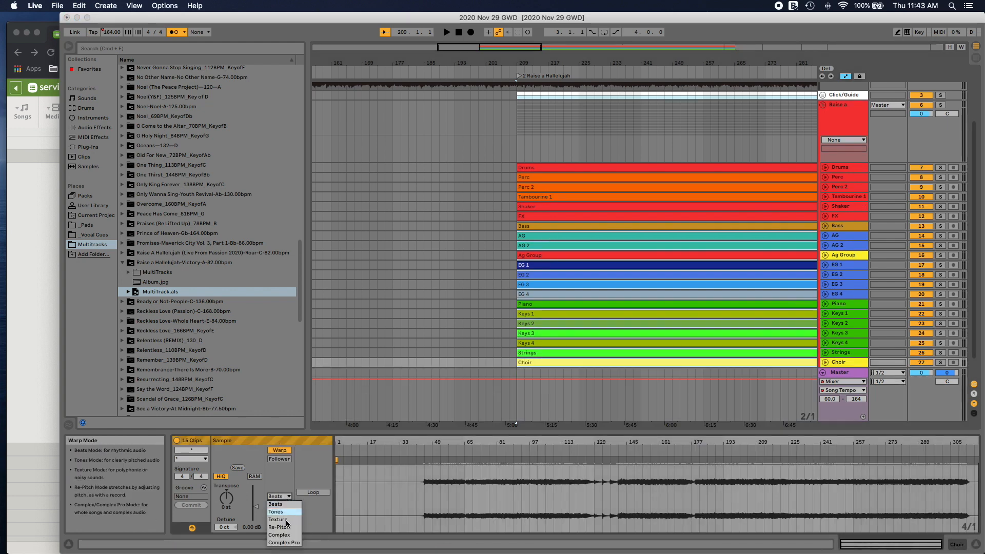
left_click(283, 535)
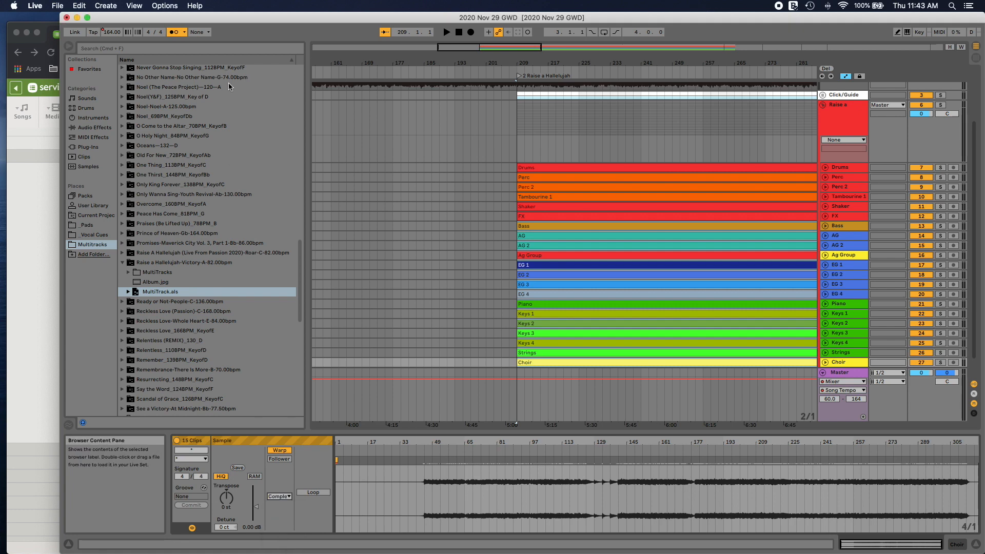
Step: Transpose the Bass through Choir clips by -3 semitones and play the song from the Raise a Hallelujah locator
left_click(86, 224)
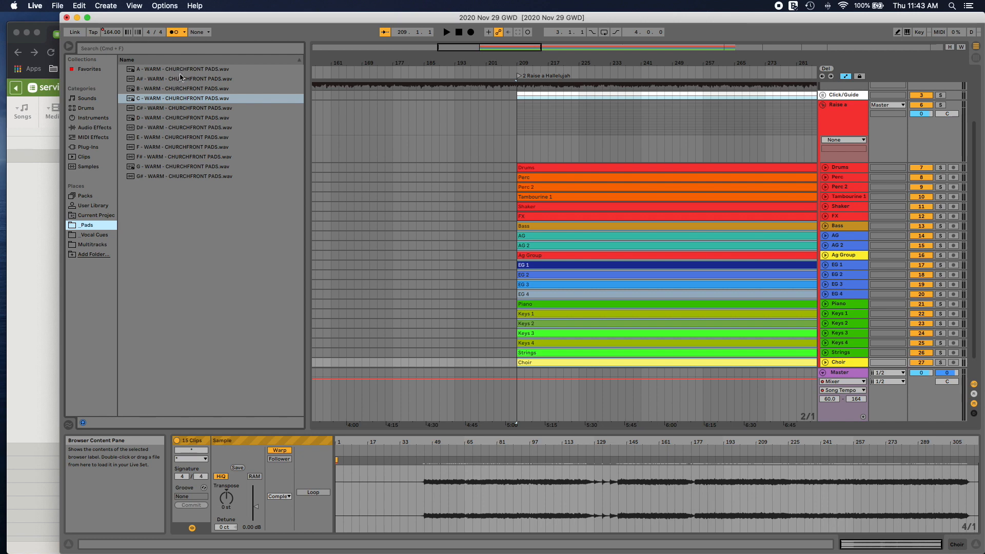
left_click_drag(226, 497, 226, 508)
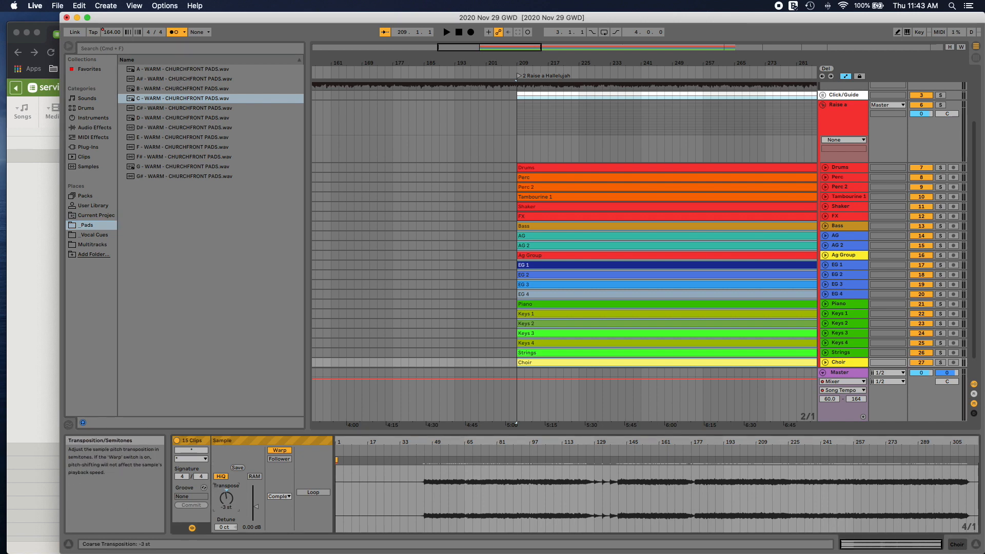
scroll(464, 215, "left", 3)
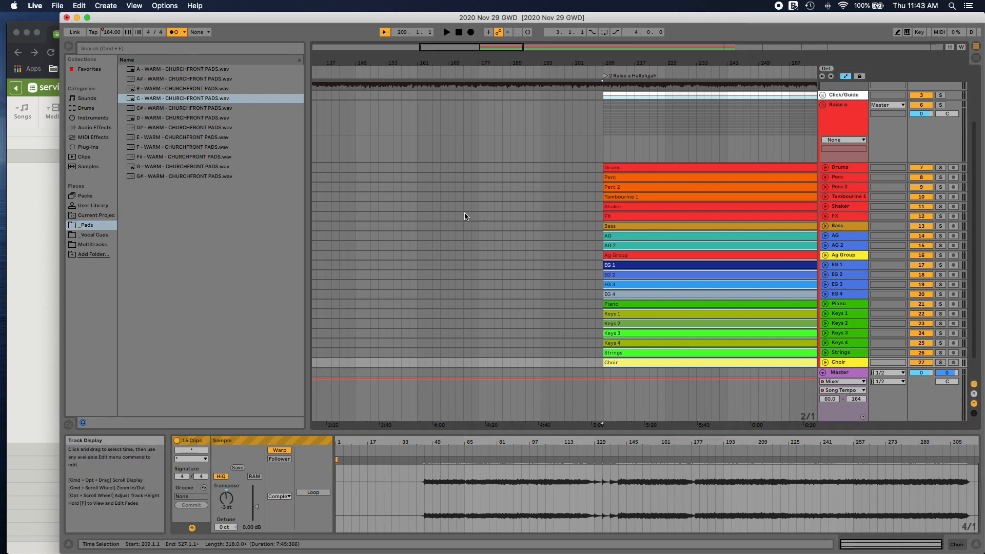
scroll(464, 216, "right", 3)
scroll(492, 111, "up", 1)
scroll(492, 114, "up", 2)
left_click(499, 73)
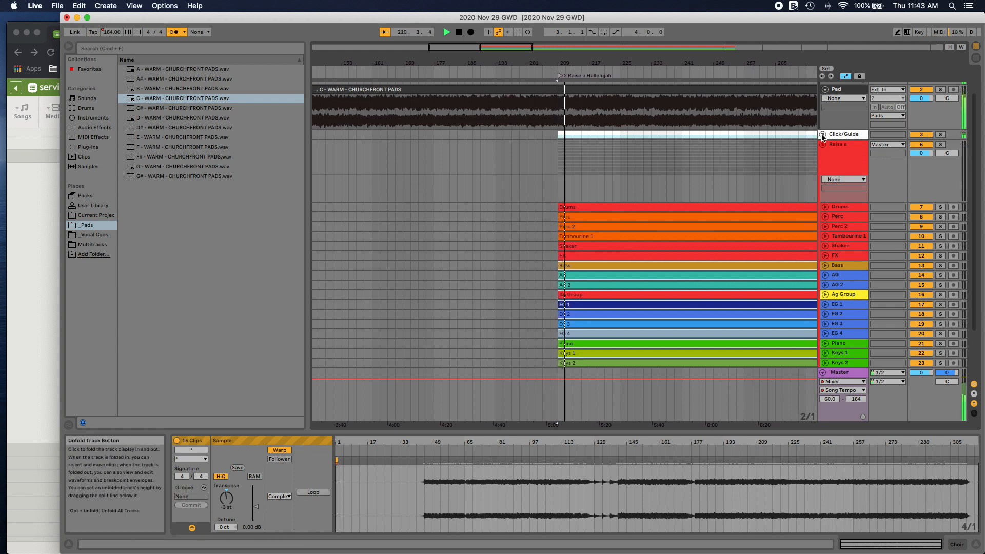
Step: Mute the Click Track in the Click/Guide group and set the selected clips' transposition to 3 semitones
left_click(823, 135)
left_click(921, 171)
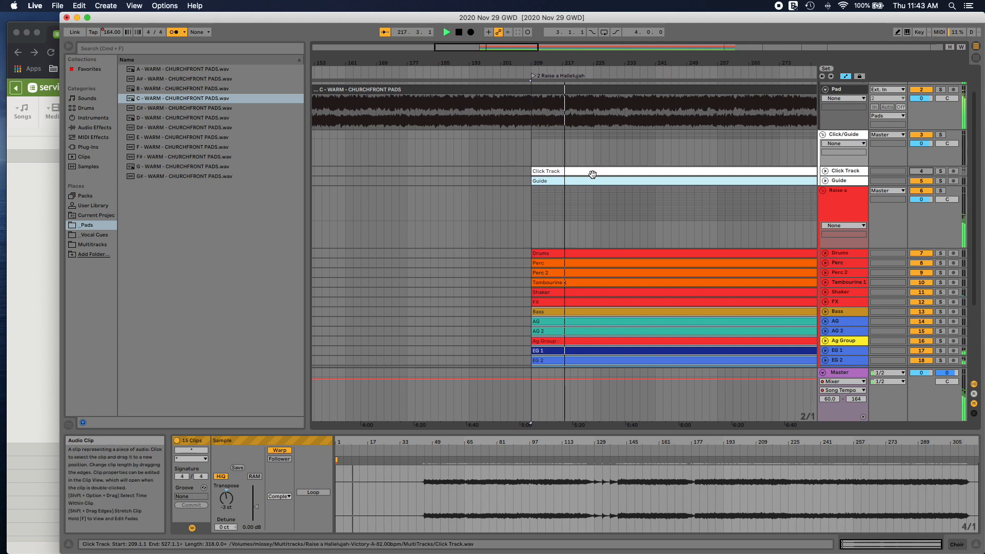
left_click_drag(226, 500, 226, 490)
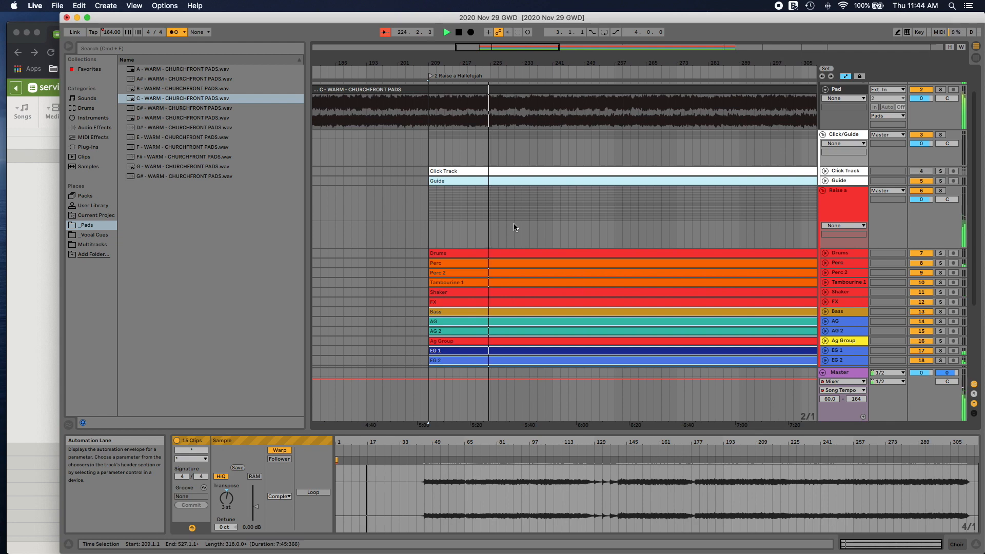
Step: Move locator 3 to the end of the song clips at bar 527 and check the next song in Chrome's Planning Center plan
scroll(513, 223, "right", 10)
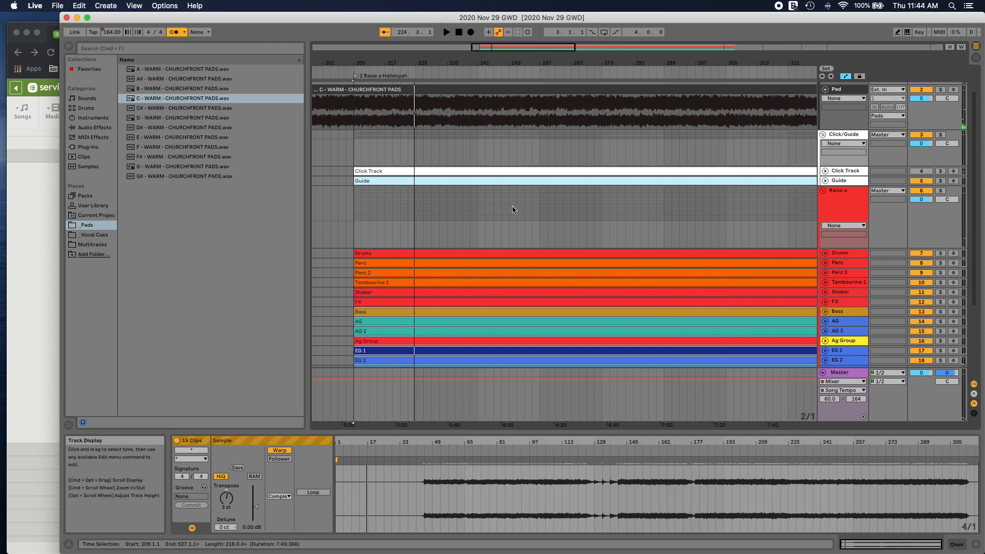
scroll(510, 210, "right", 11)
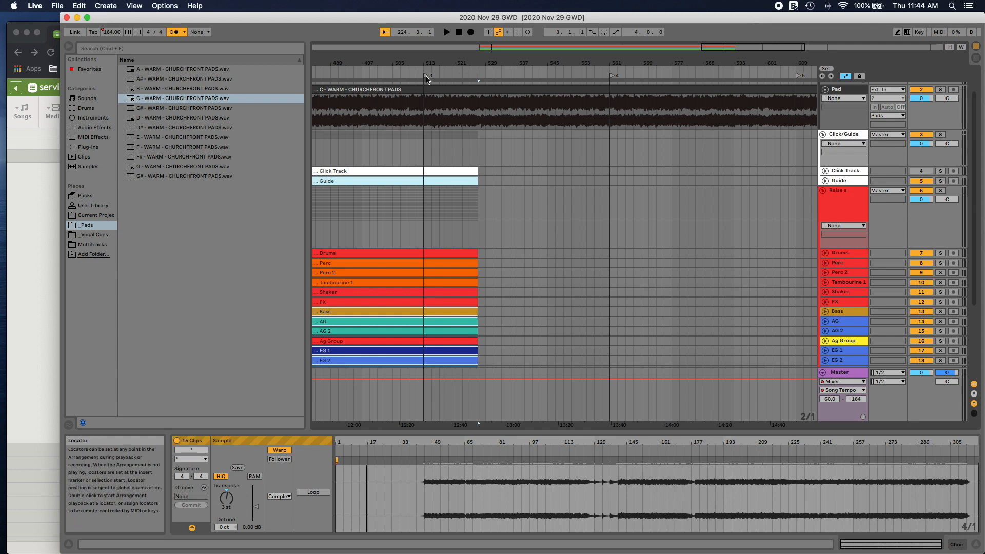
left_click_drag(427, 75, 482, 77)
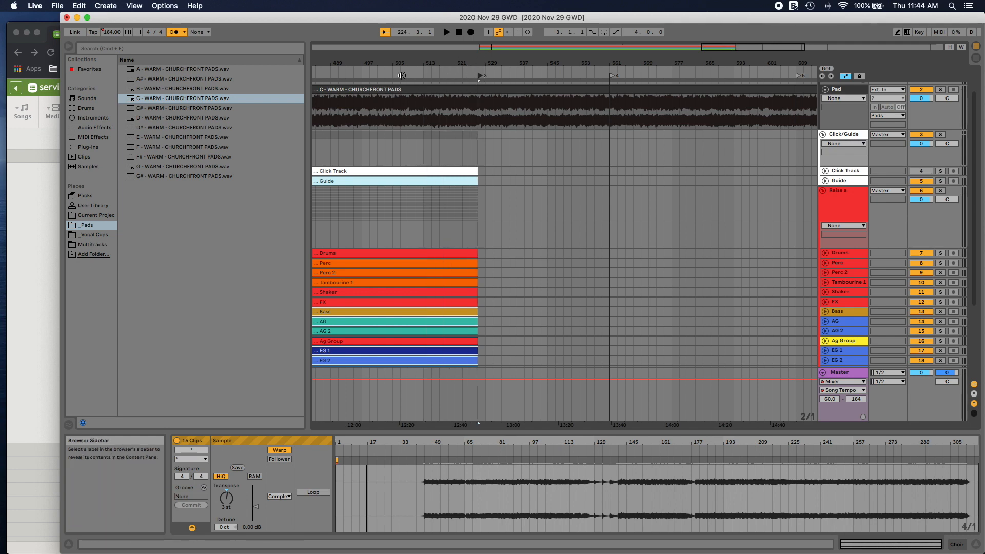
left_click(56, 36)
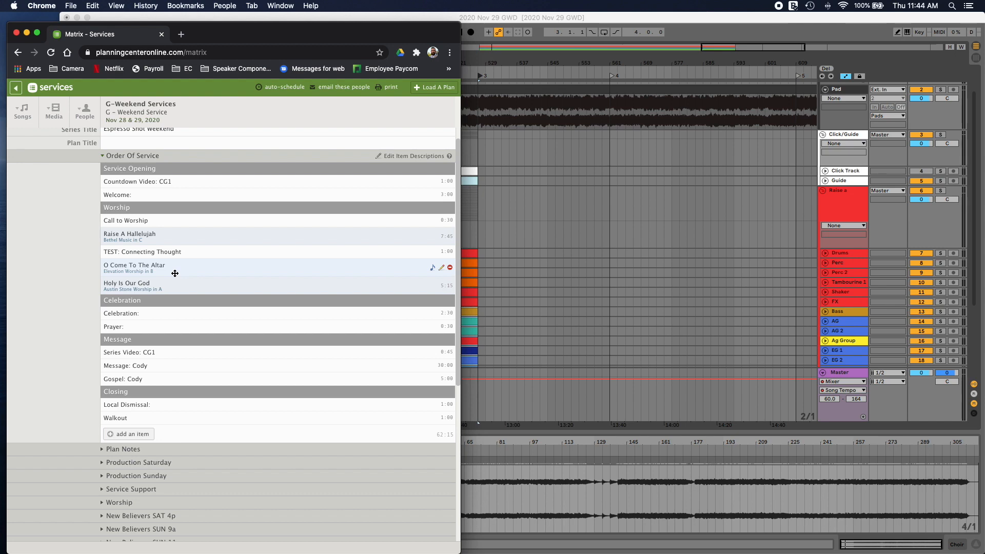
left_click(572, 24)
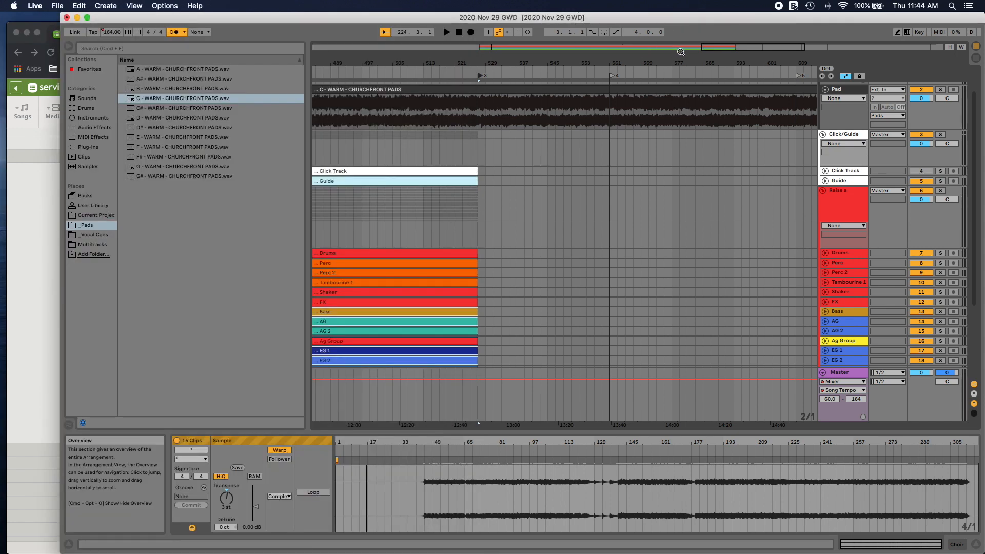
Step: Show the whole arrangement and expand the O Come to the Altar_70BPM_KeyofB folder in the Multitracks place
left_click_drag(722, 50, 721, 13)
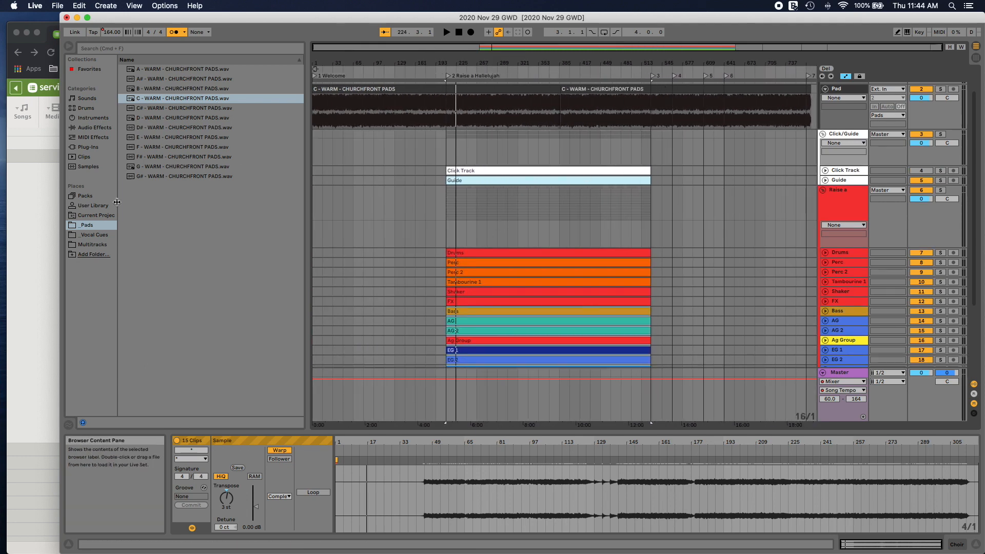
left_click(95, 245)
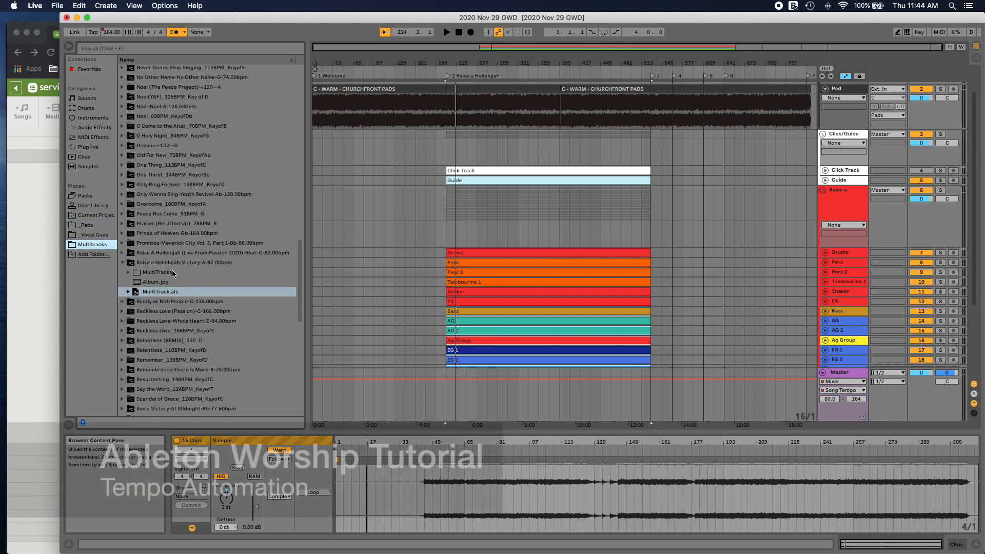
scroll(172, 276, "down", 10)
scroll(173, 276, "up", 5)
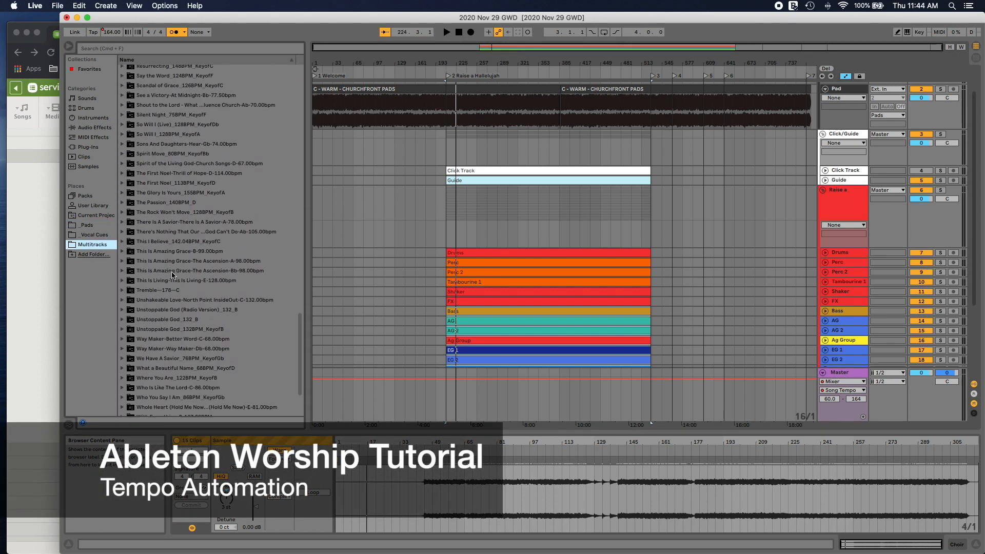
scroll(172, 275, "up", 6)
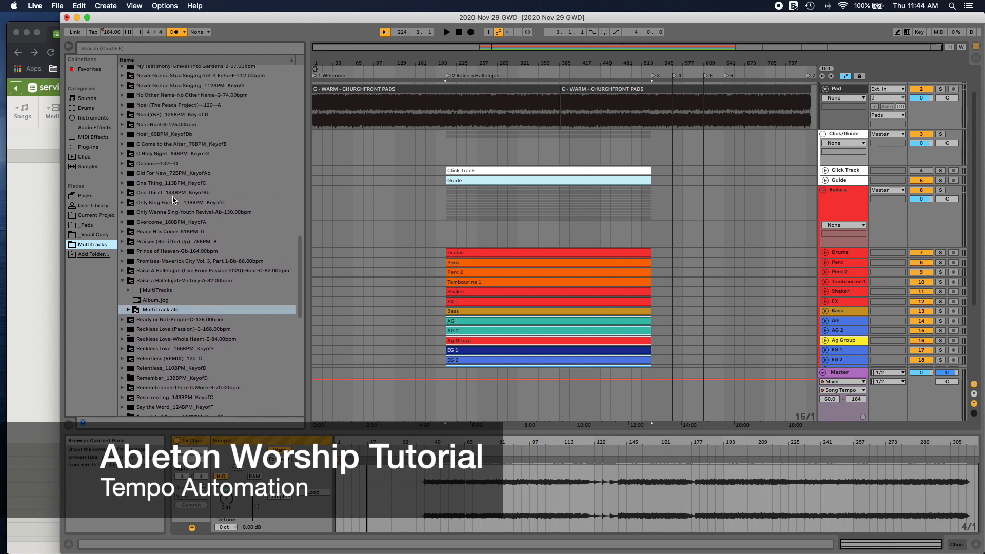
left_click(174, 146)
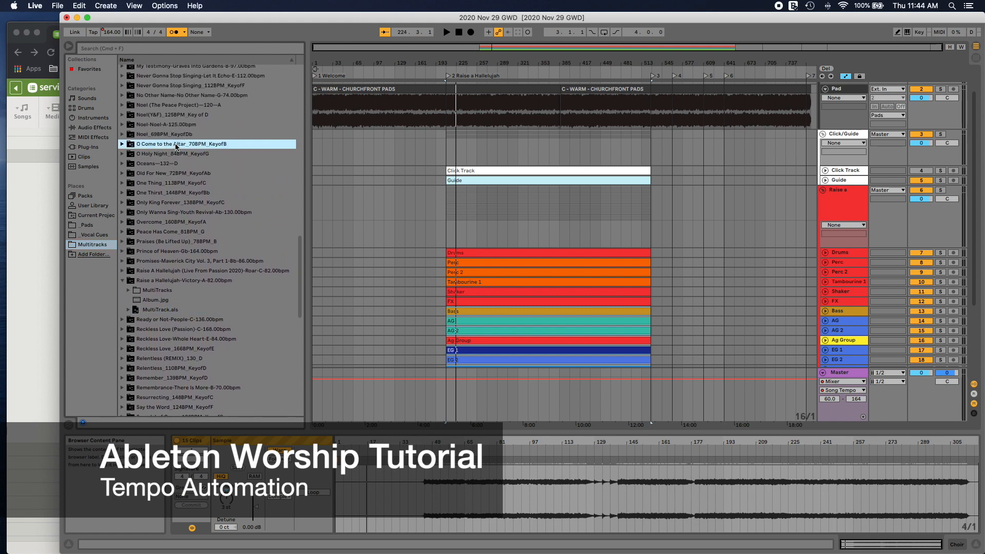
left_click(123, 144)
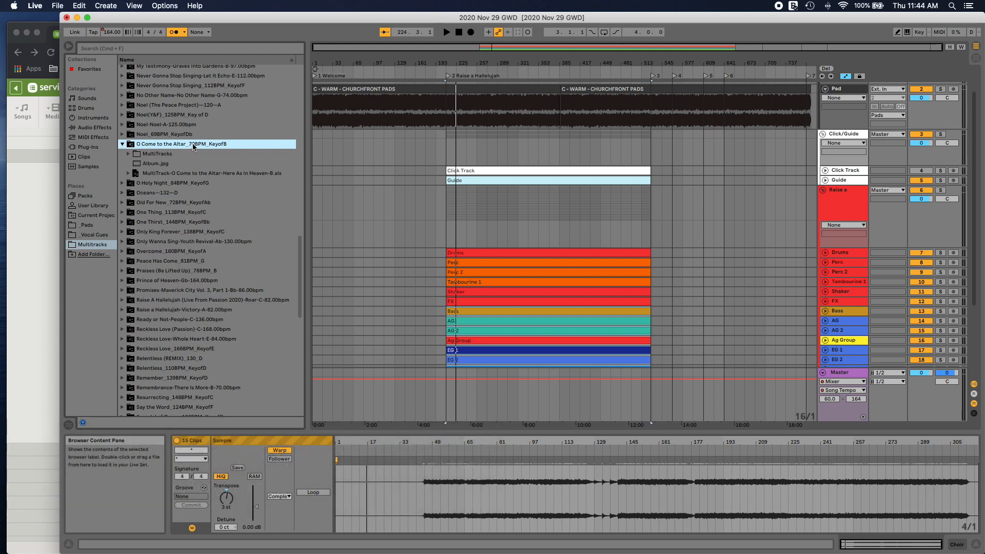
Step: Set the Song Tempo range minimum to 140 and automate a tempo drop to 140 BPM at the end of Raise a Hallelujah
left_click(655, 380)
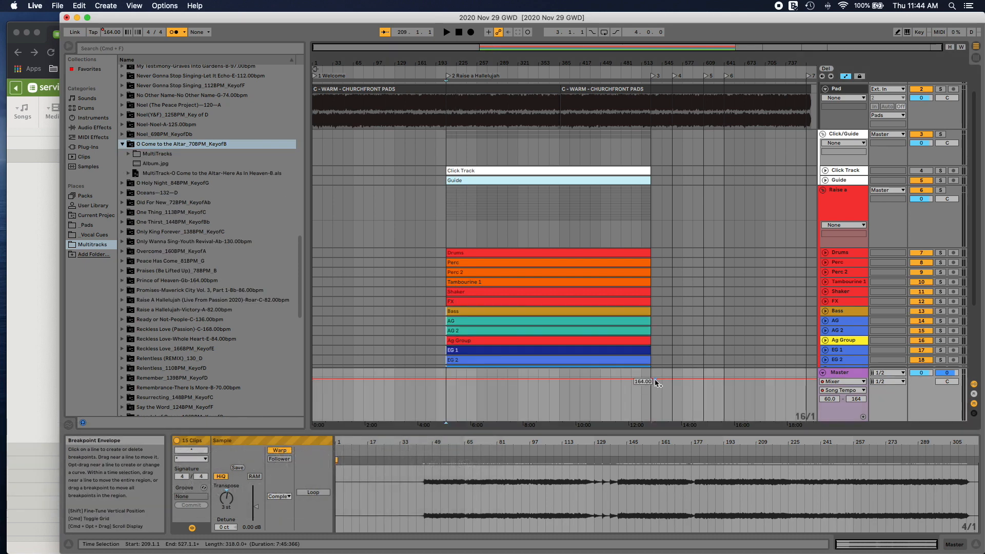
left_click(829, 398)
type("140")
key("Return")
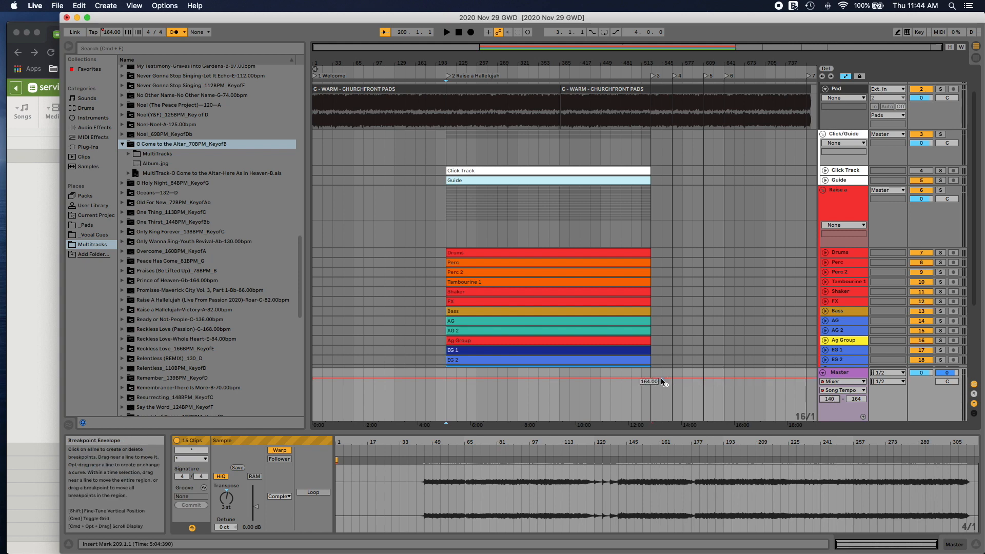
left_click_drag(662, 380, 651, 421)
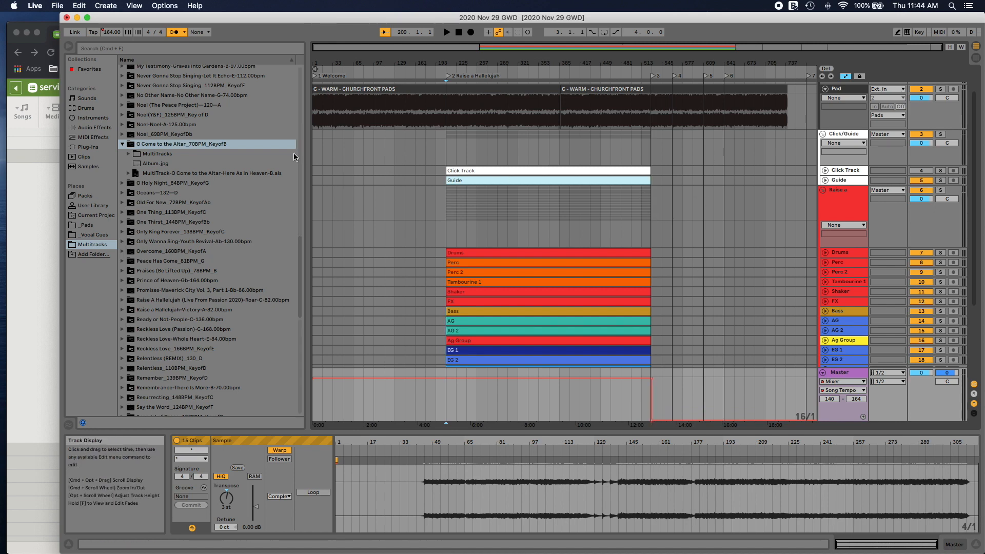
Step: Add the MultiTrack-O Come to the Altar-Here As In Heaven-B.als set to the arrangement below the Choir track
left_click(169, 174)
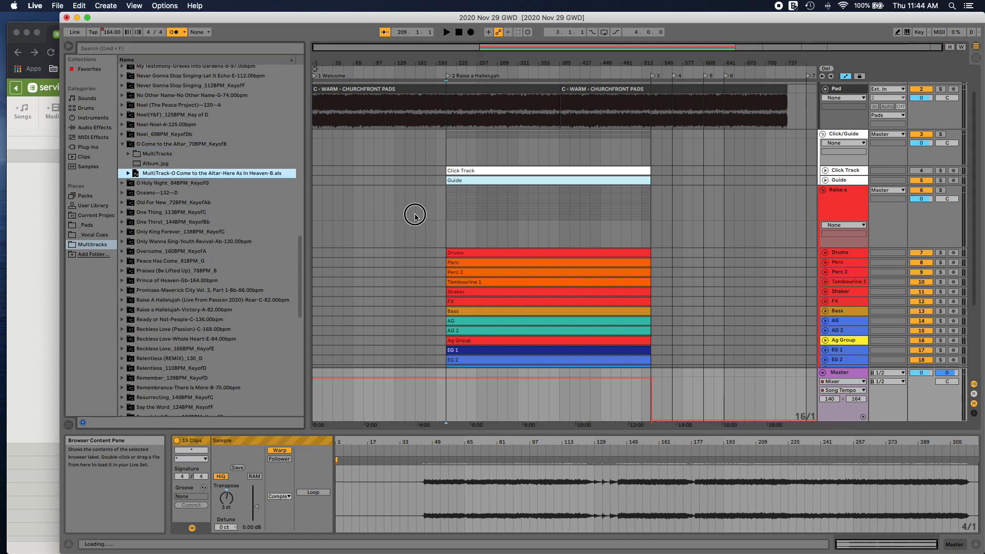
left_click_drag(416, 215, 645, 386)
left_click_drag(703, 416, 214, 175)
scroll(618, 289, "down", 5)
scroll(172, 176, "down", 1)
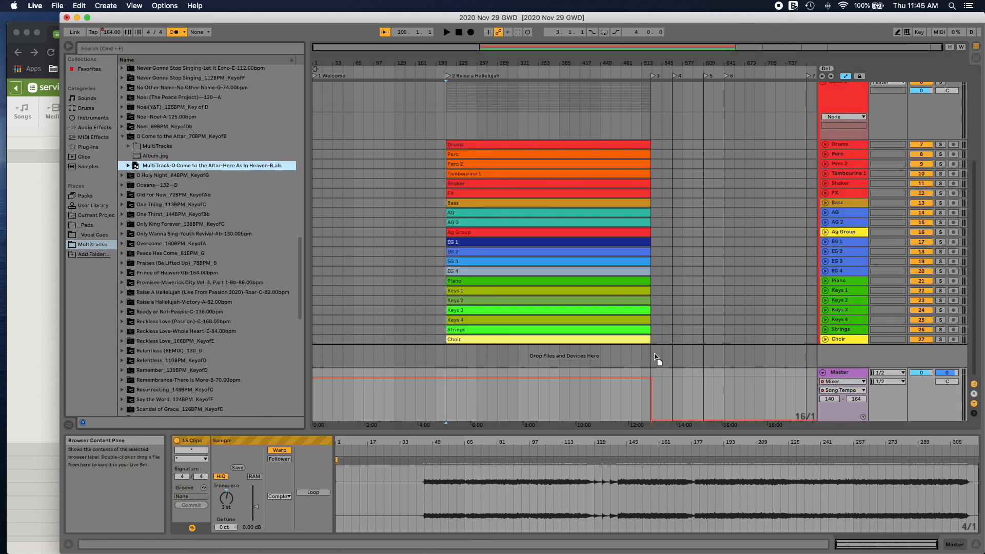
Step: Collapse the Raise a and Click/Guide group tracks
scroll(806, 152, "up", 10)
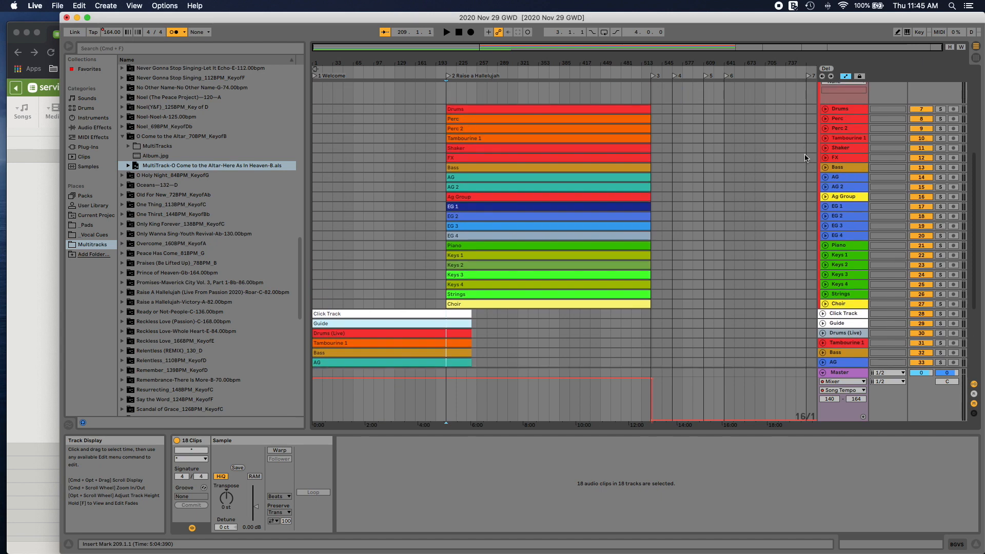
left_click(823, 116)
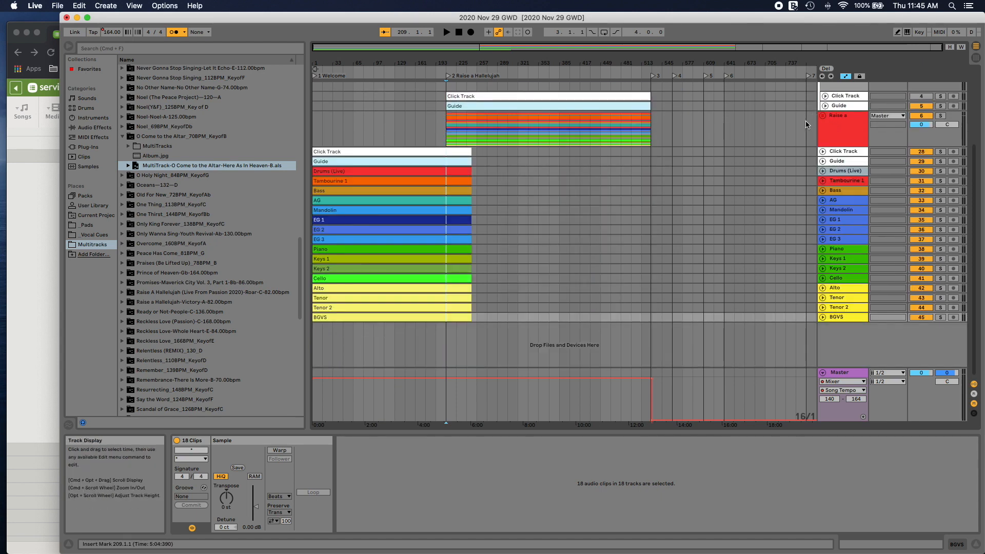
scroll(822, 115, "up", 3)
left_click(823, 111)
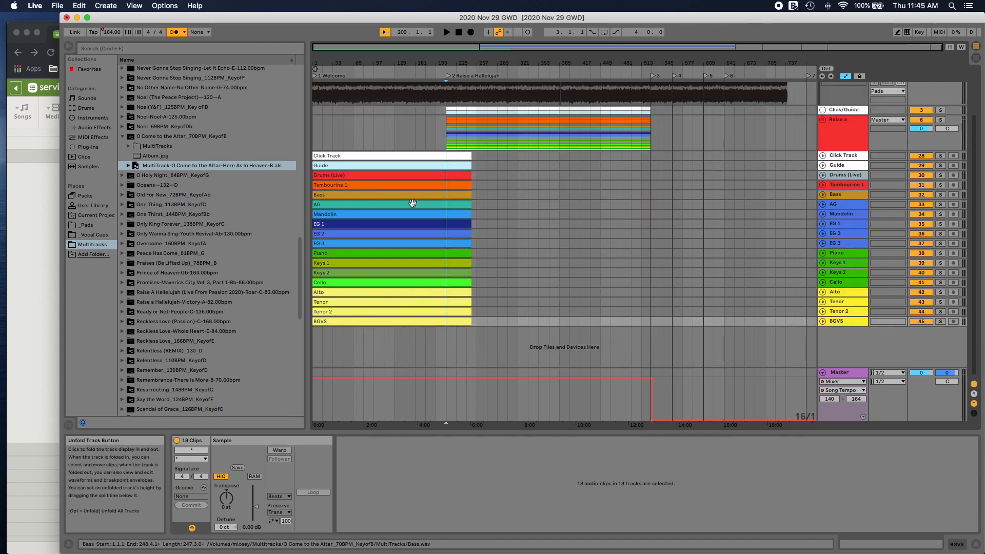
Step: Select all 18 O Come to the Altar clips from Click Track through BGVS and move them to start at bar 689
left_click(446, 322)
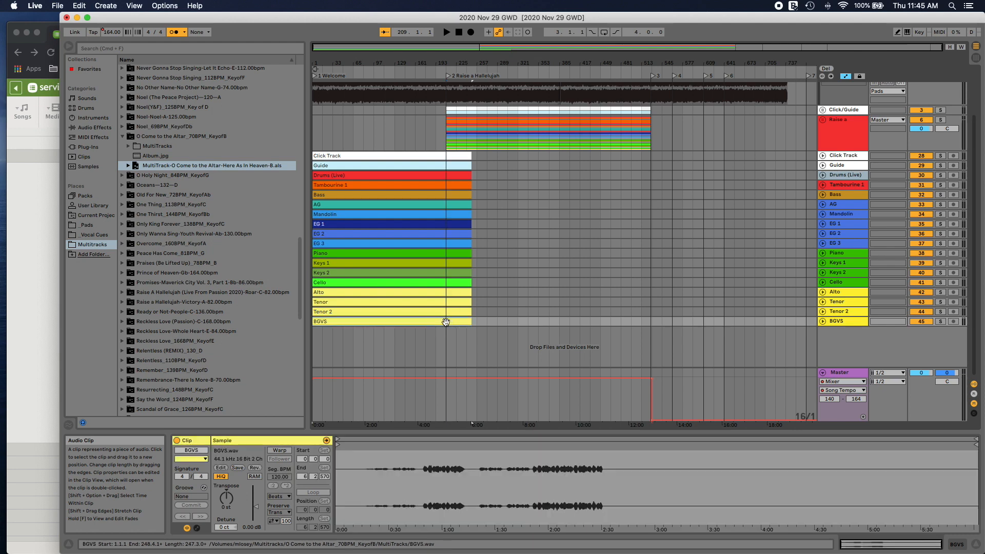
key("shift+Up")
key("shift+Up")
key("shift+Up")
key("shift+Up")
key("shift+Up")
key("shift+Up")
key("shift+Up")
key("shift+Up")
key("shift+Up")
key("shift+Up")
key("shift+Up")
key("shift+Up")
key("shift+Up")
key("shift+Up")
key("shift+Up")
key("shift+Up")
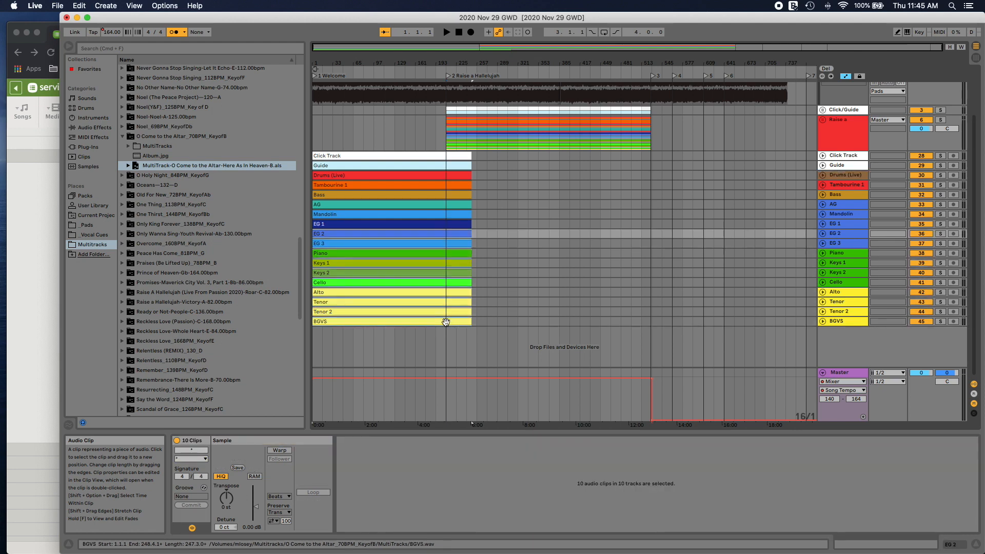
key("shift+Up")
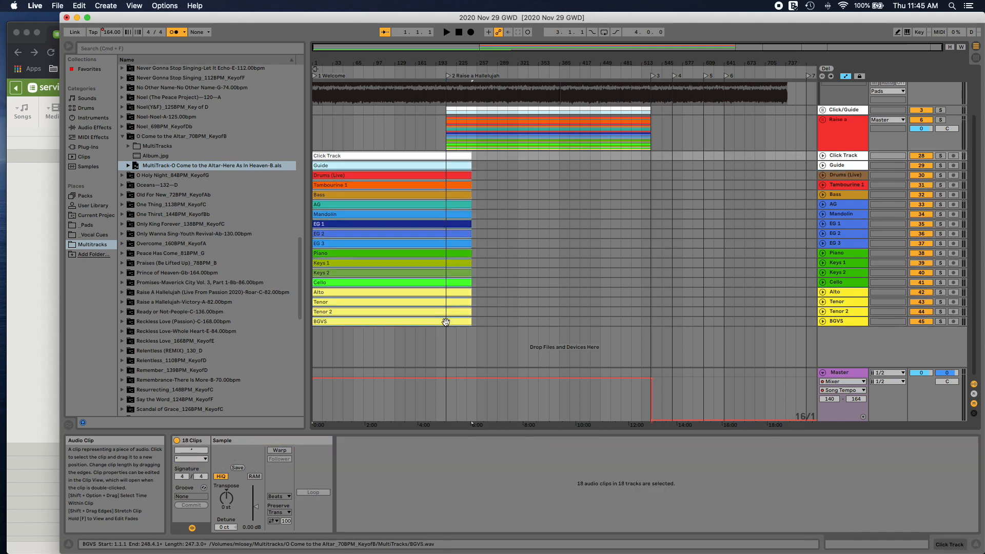
left_click_drag(322, 156, 761, 161)
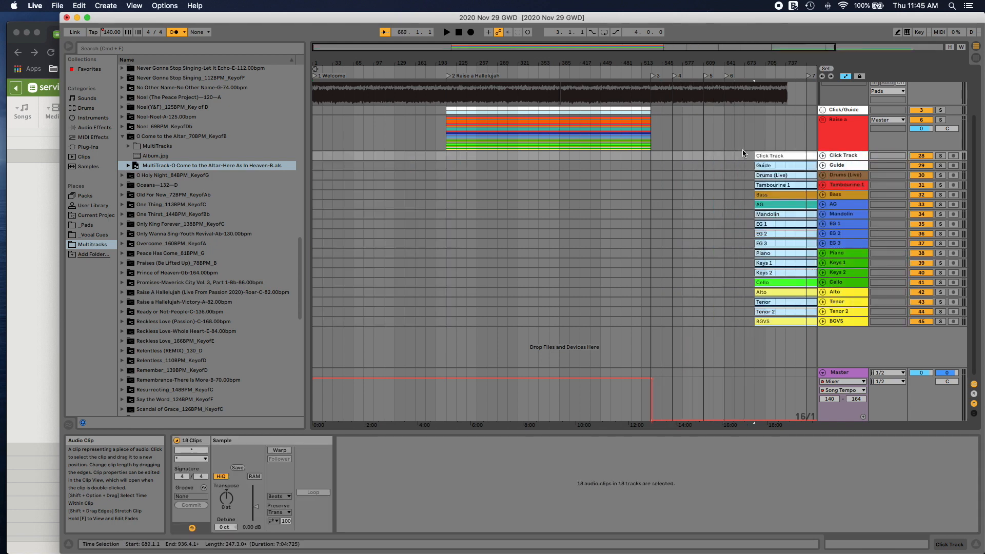
Step: Trim the last C pad clip to end at locator 3 and check the order of service in Chrome's Planning Center plan
scroll(698, 149, "right", 5)
scroll(683, 144, "up", 5)
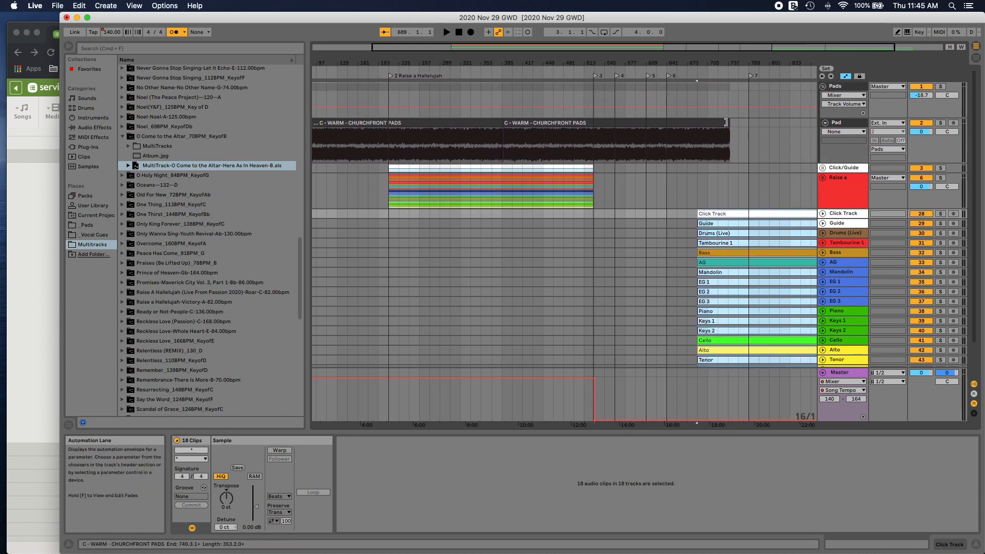
left_click_drag(726, 124, 592, 123)
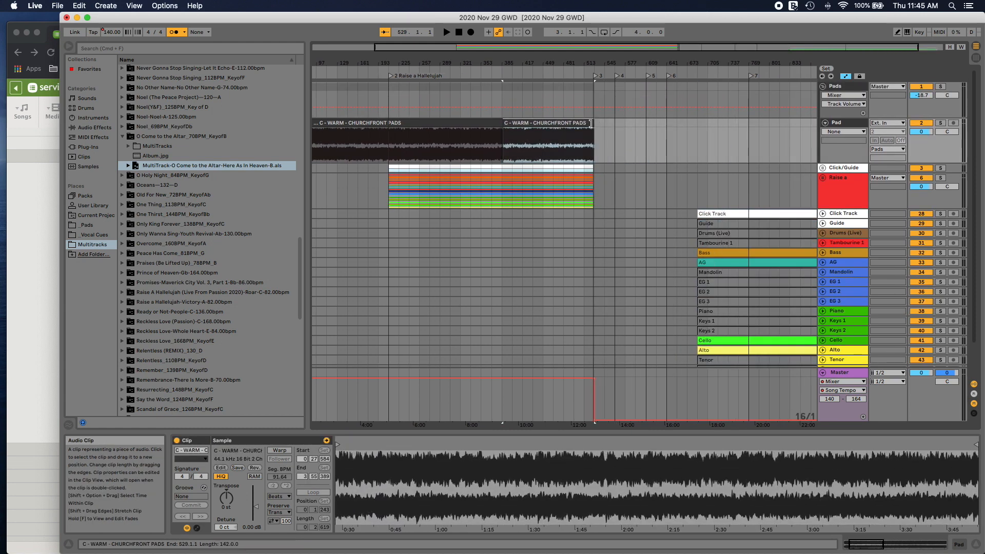
left_click(49, 33)
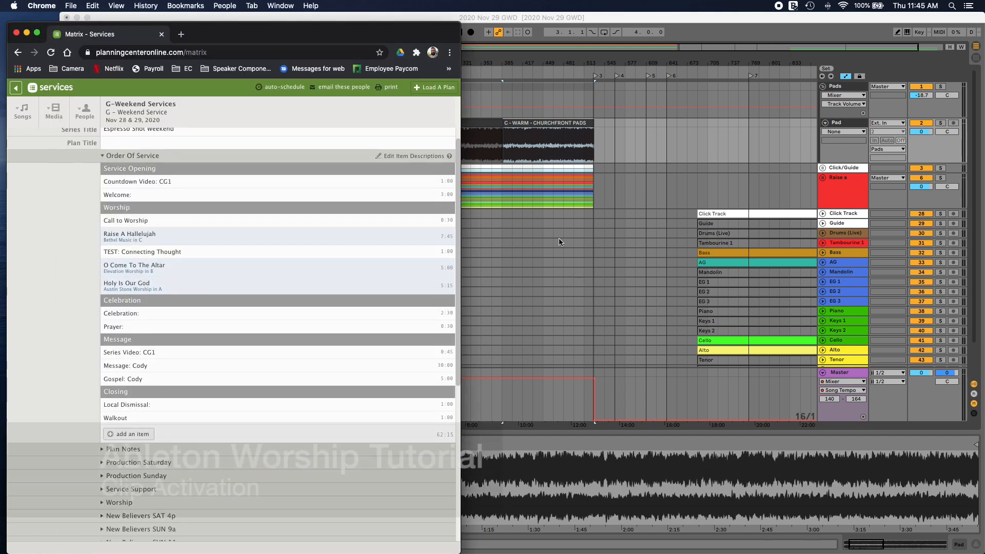
left_click(761, 300)
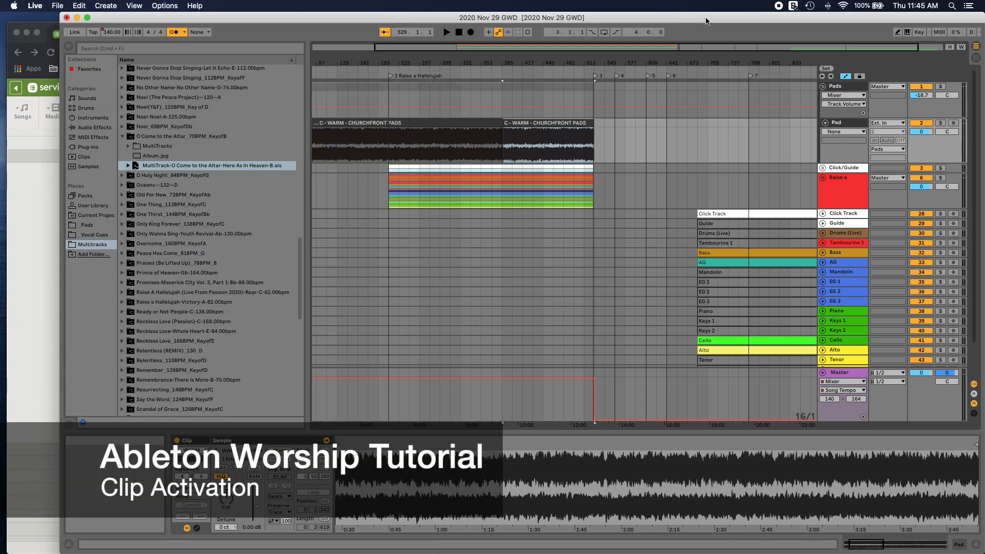
Step: Activate the deactivated Guide, Drums (Live), Mandolin, EG 1, EG 2, EG 3, Keys 1 and Keys 2 clips
left_click(738, 224)
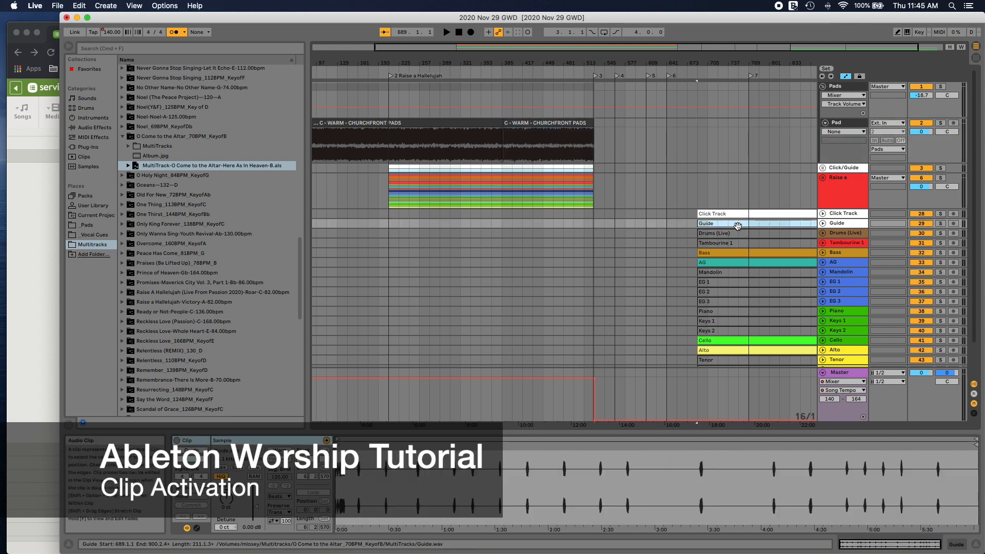
key("Down")
key("Down")
key("Down")
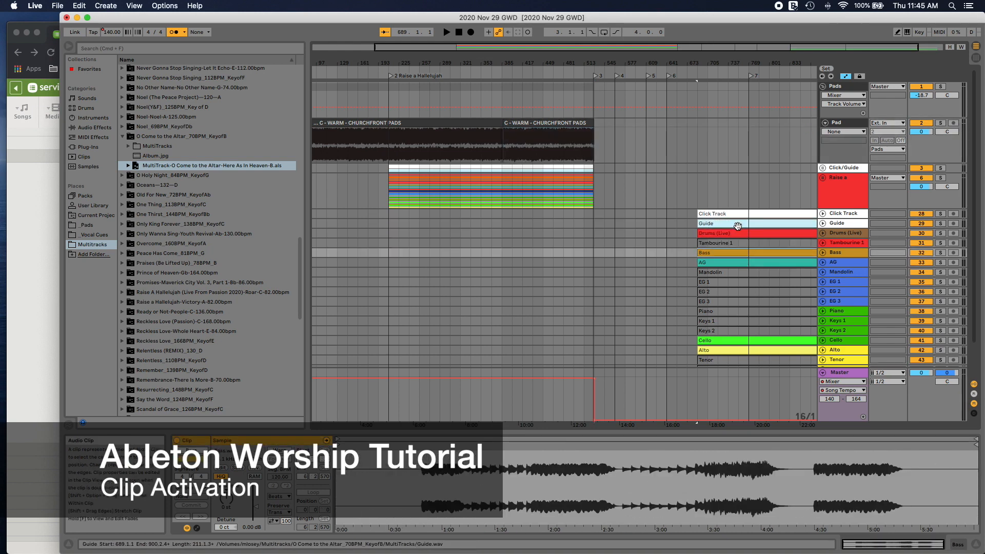
key("Up")
key("Down")
key("Down")
key("Down")
key("Up")
key("Up")
key("Up")
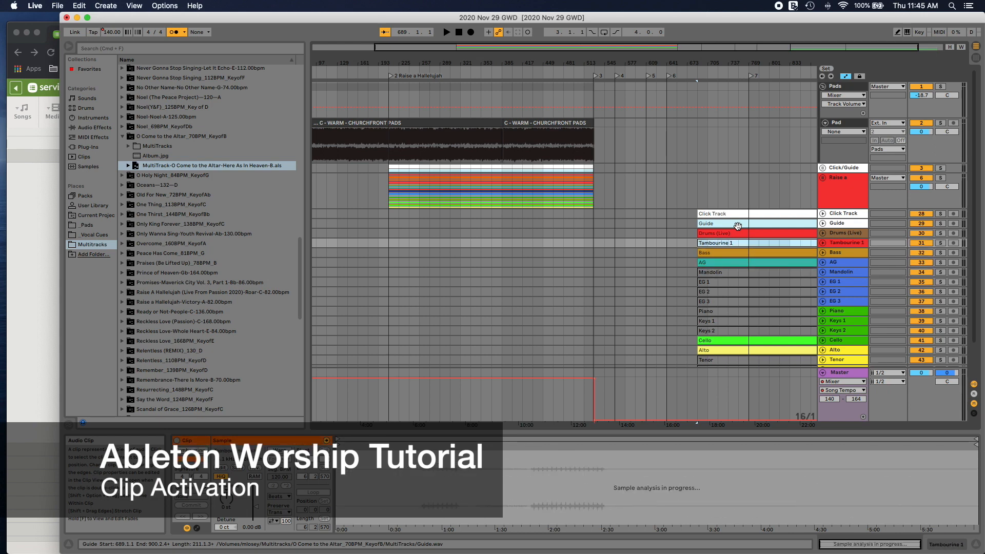
key("Down")
key("Down")
key("Down")
key("Down")
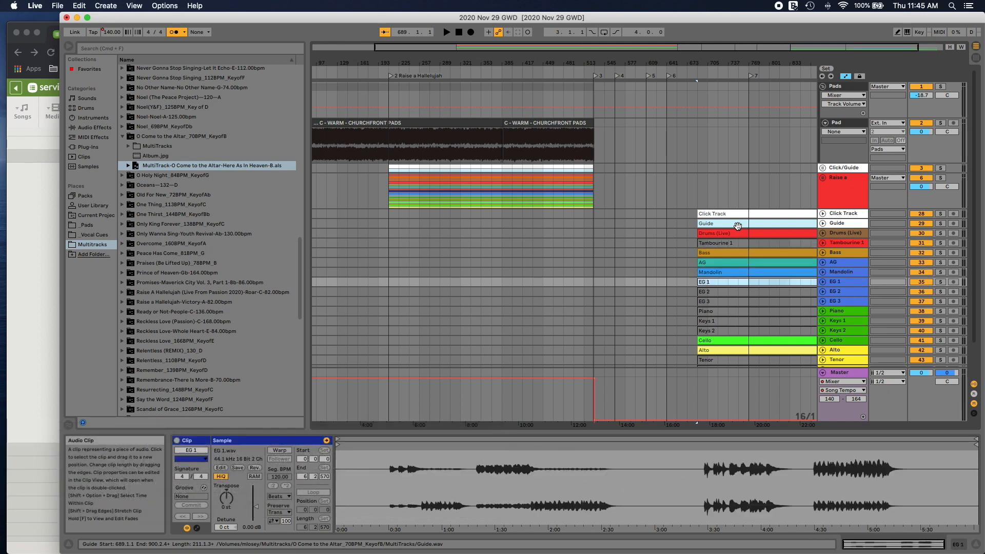
key("Down")
key("Down")
key("Down")
key("Down")
key("Down")
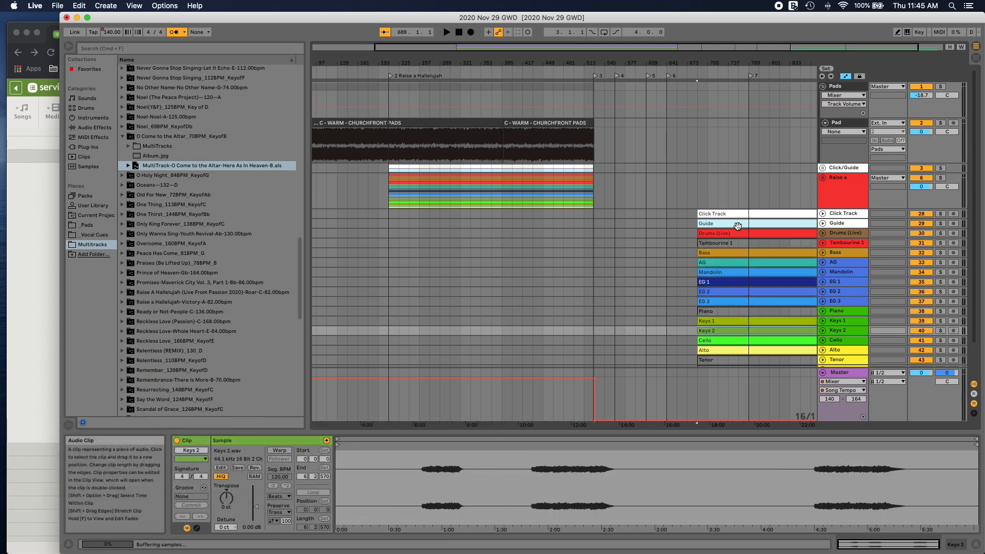
Step: Activate the remaining deactivated Tenor 2, Tenor, Piano and Tambourine 1 clips
key("Down")
key("Down")
key("Down")
key("Down")
key("Up")
key("Down")
key("Down")
key("Down")
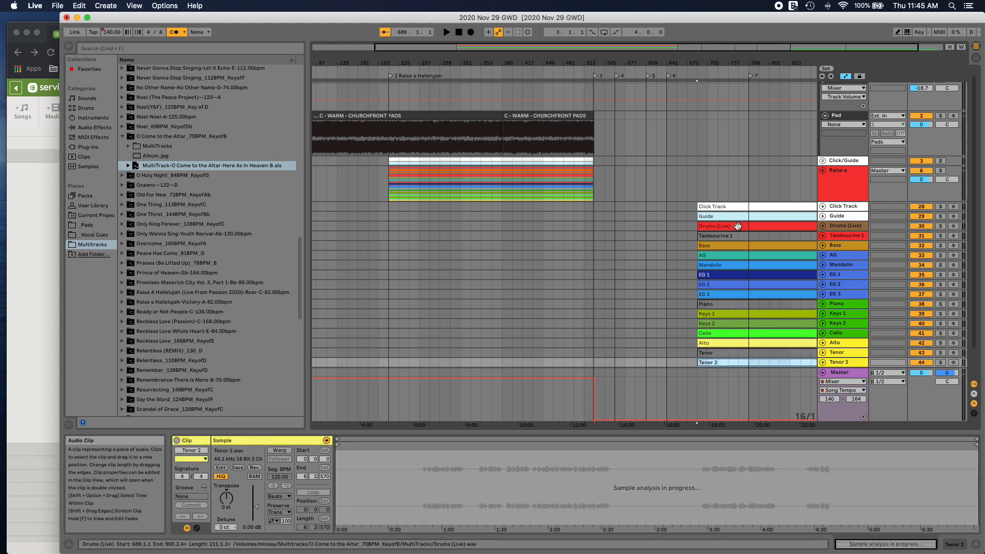
key("Up")
key("Up")
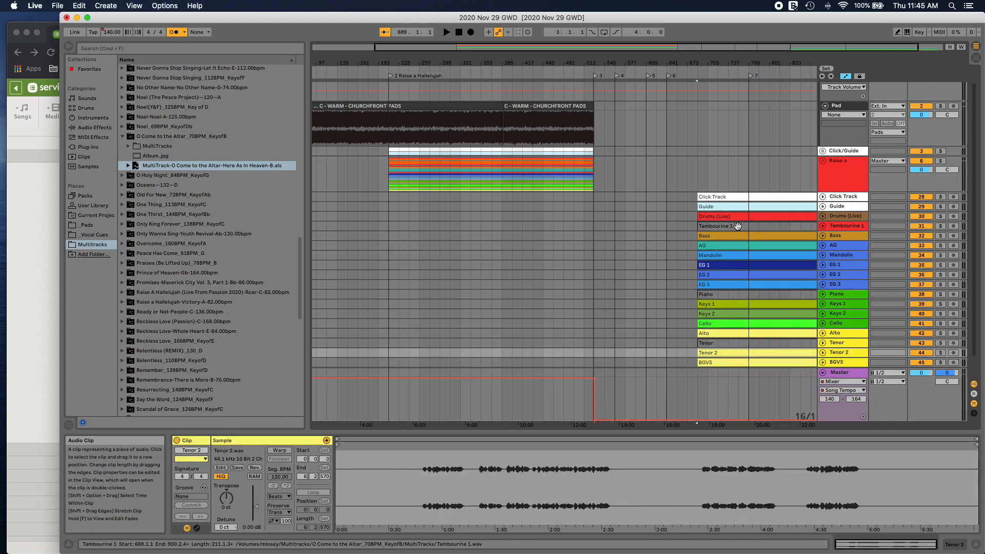
key("Up")
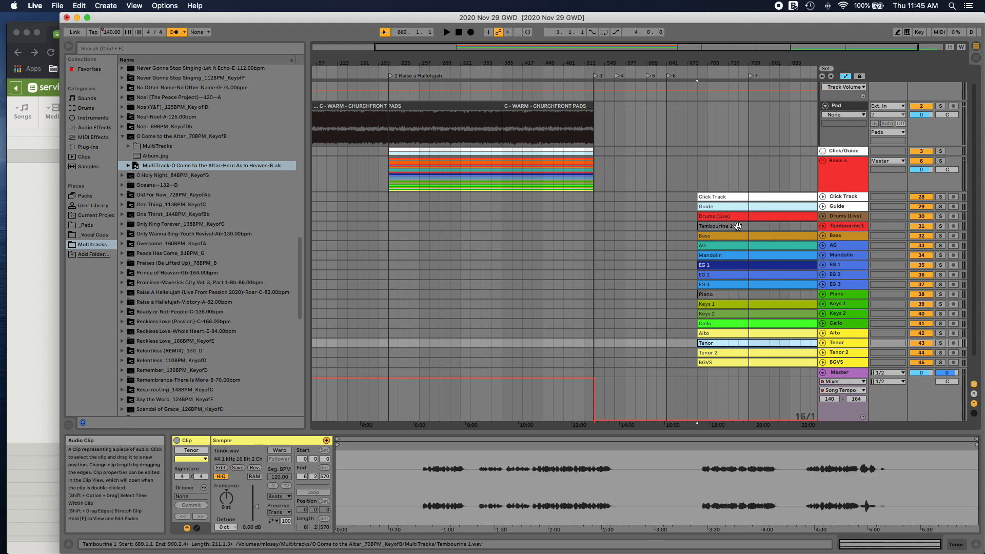
key("Up")
key("Up")
key("Up")
key("Up")
key("Up")
key("Up")
key("Up")
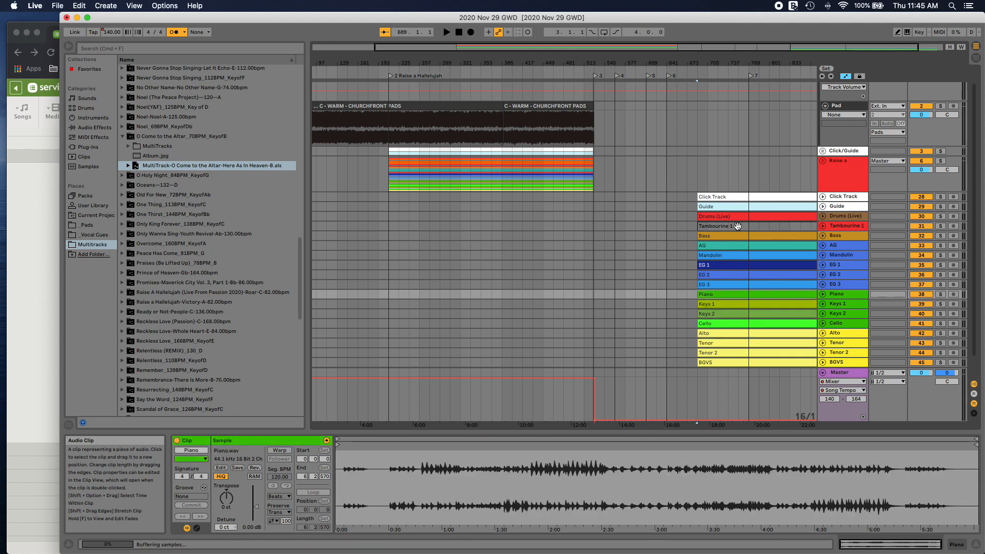
key("Up")
key("Up")
key("Up")
key("Up")
key("Up")
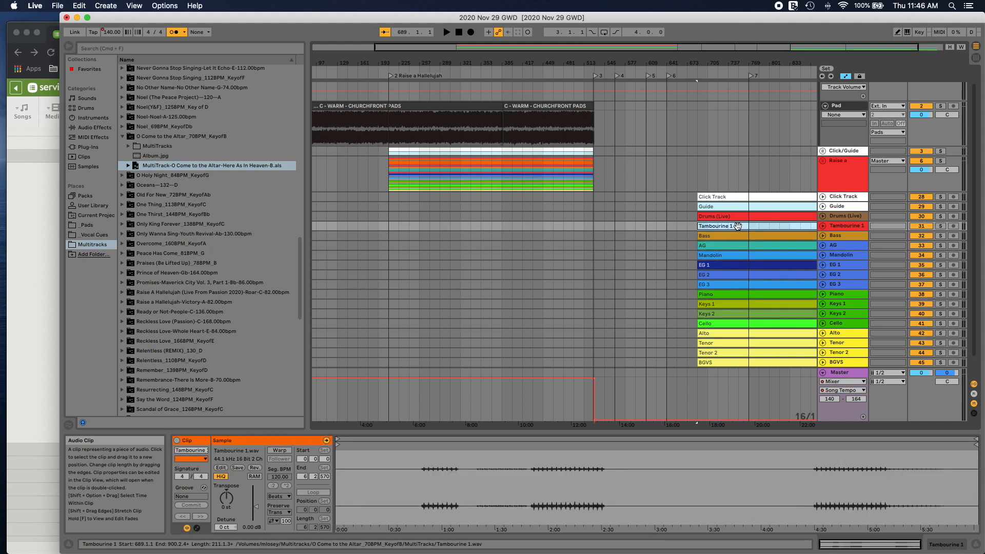
key("0")
scroll(738, 226, "right", 3)
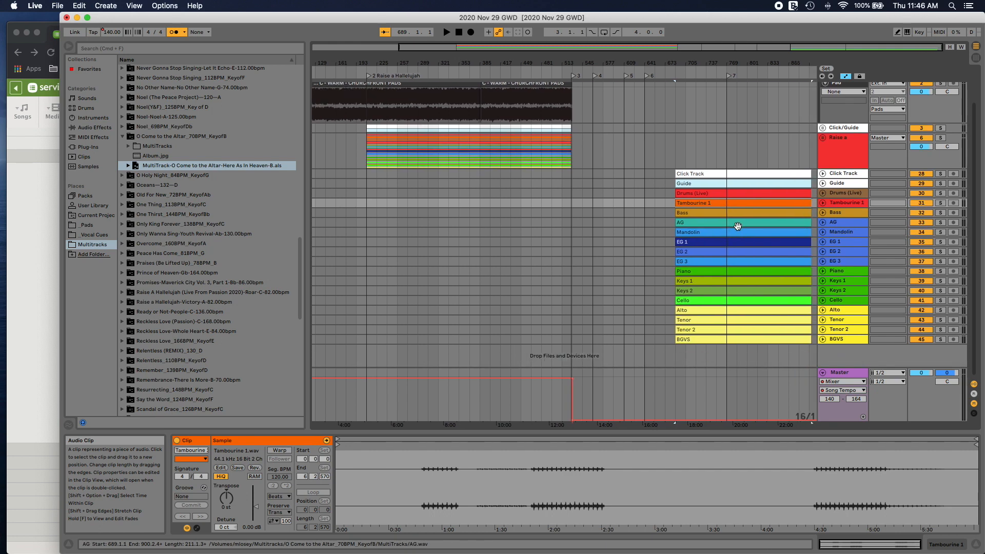
scroll(735, 227, "up", 1)
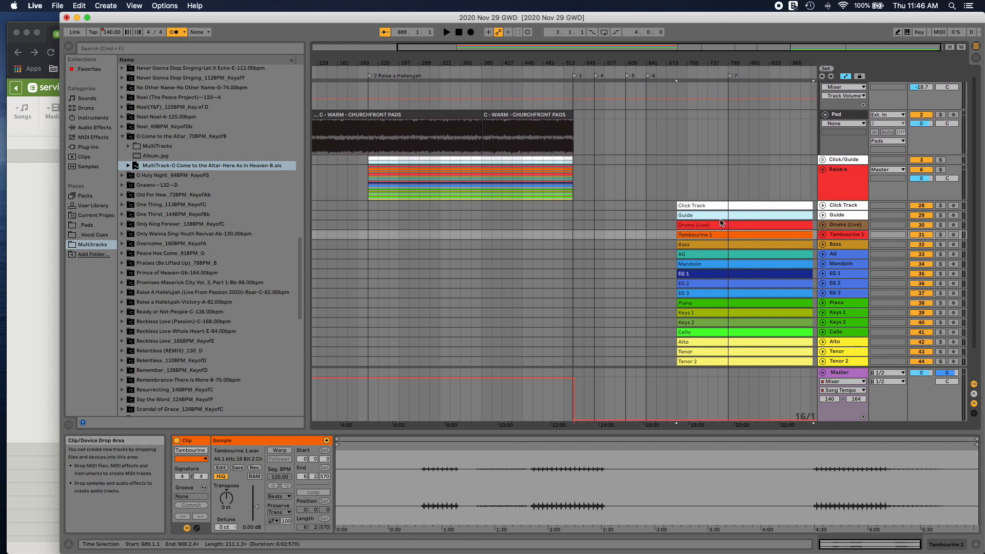
scroll(722, 218, "left", 2)
scroll(722, 218, "down", 3)
scroll(695, 181, "up", 1)
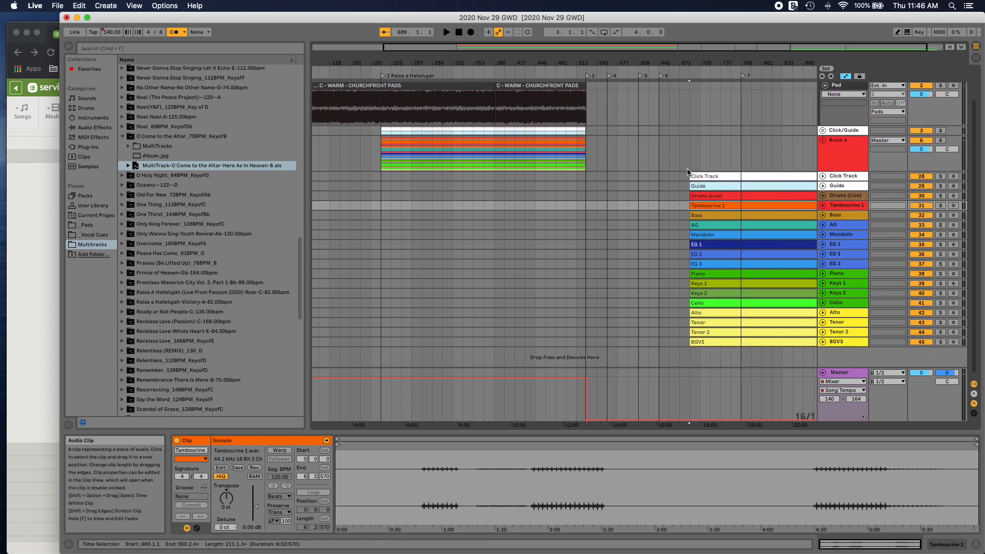
Step: Move locator 4 to the start of the O Come to the Altar clips and rename locator 3 as "3 COnnecting Thought"
scroll(685, 165, "up", 3)
left_click_drag(615, 78, 693, 83)
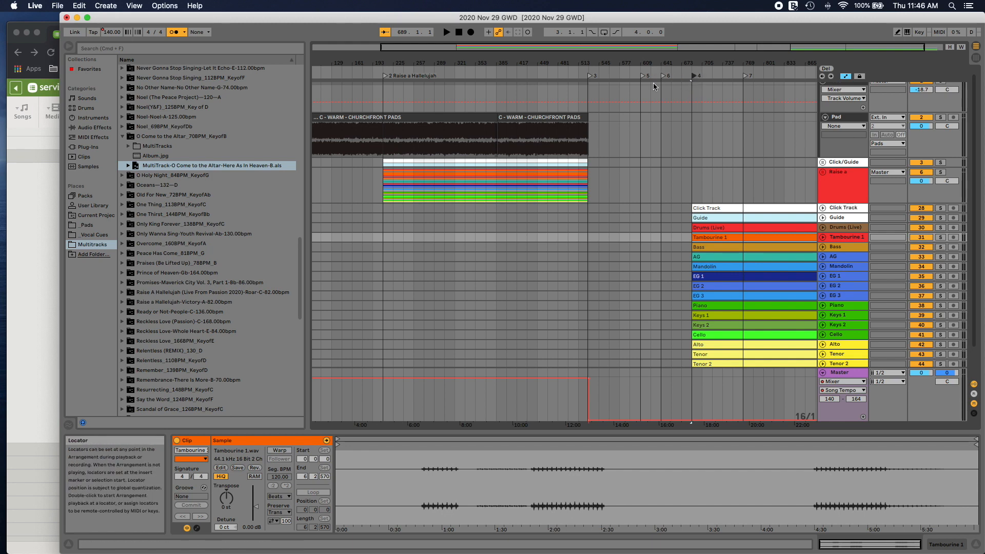
right_click(593, 77)
left_click(606, 92)
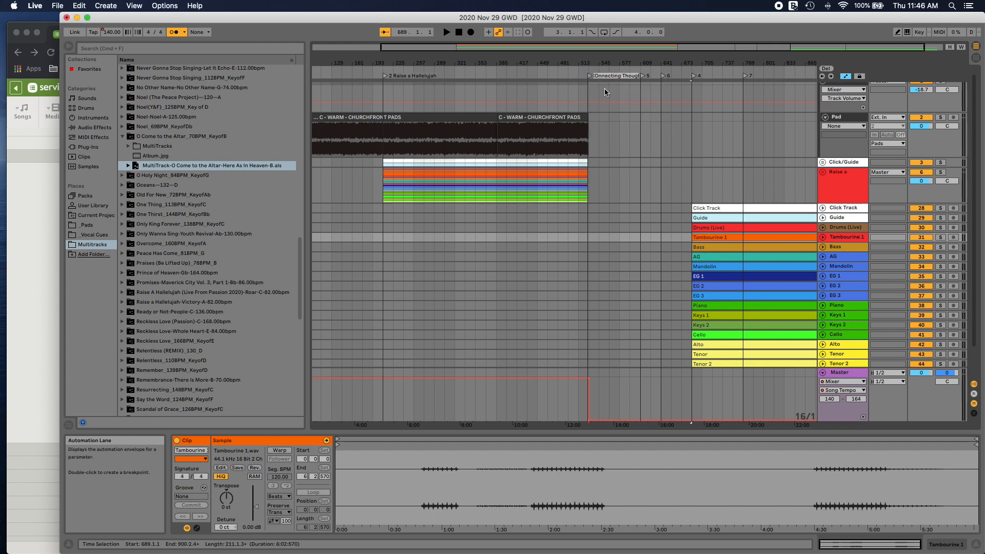
key("Return")
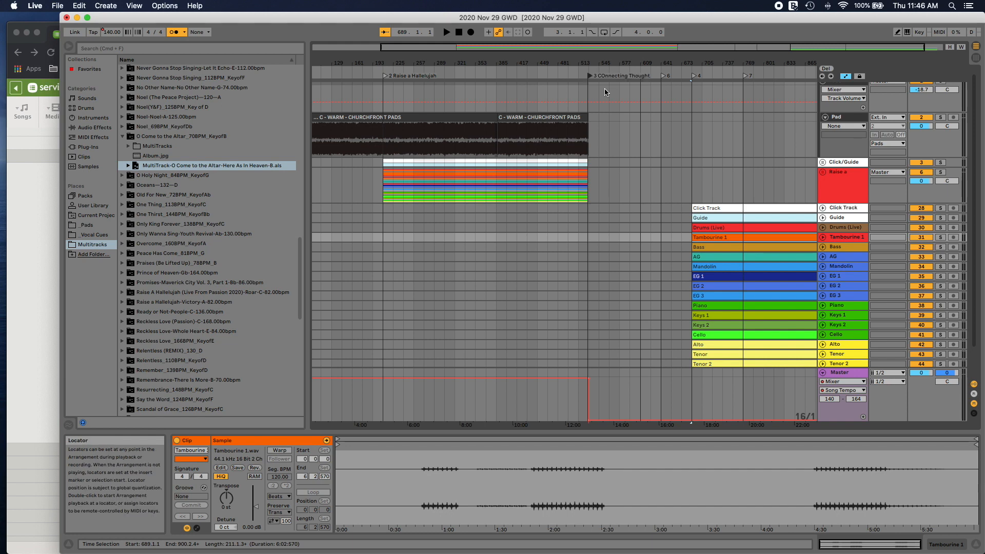
Step: Move locators 5 and 6 past locator 7 and rename locator 4 as "4 O Come to the Alter"
left_click(701, 78)
left_click_drag(702, 78, 764, 77)
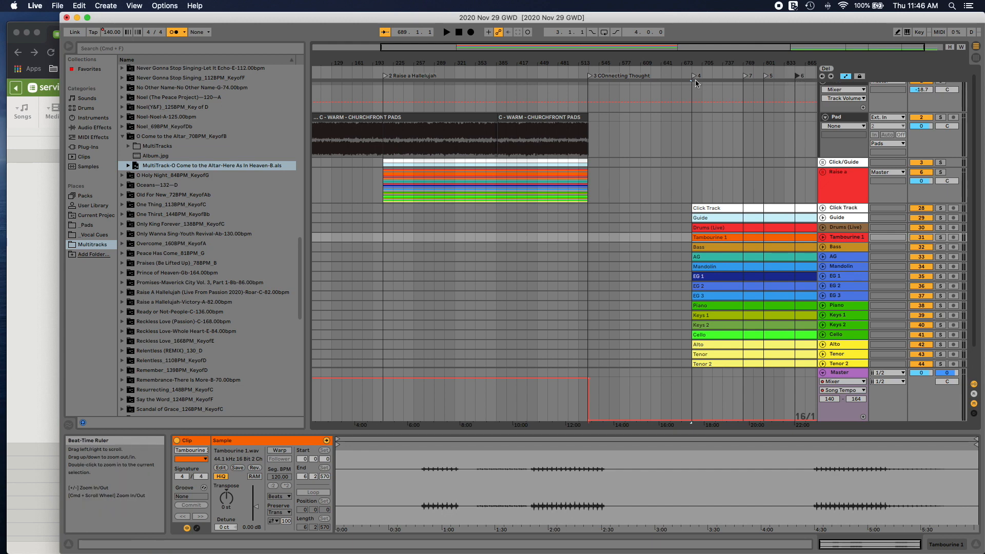
right_click(695, 78)
left_click(703, 91)
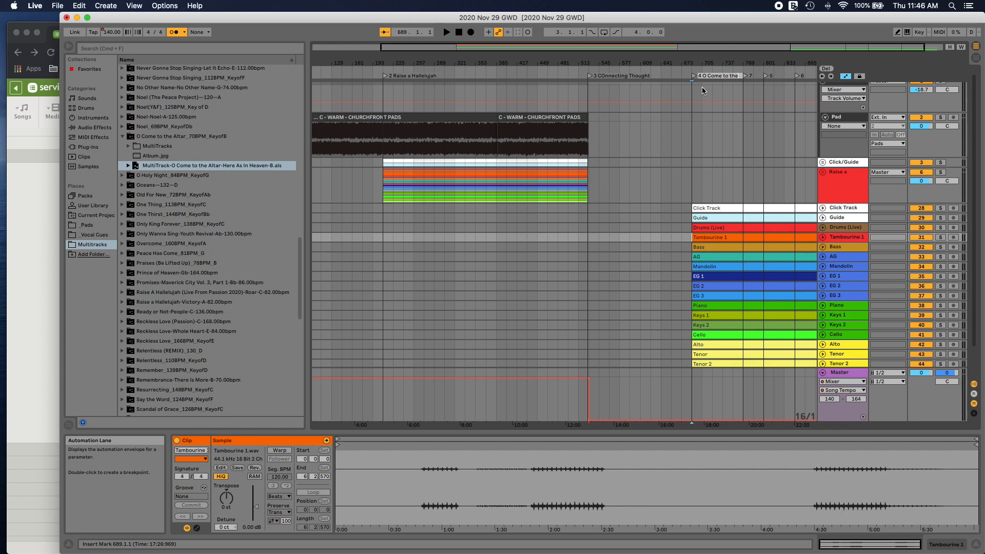
type("ter")
key("Return")
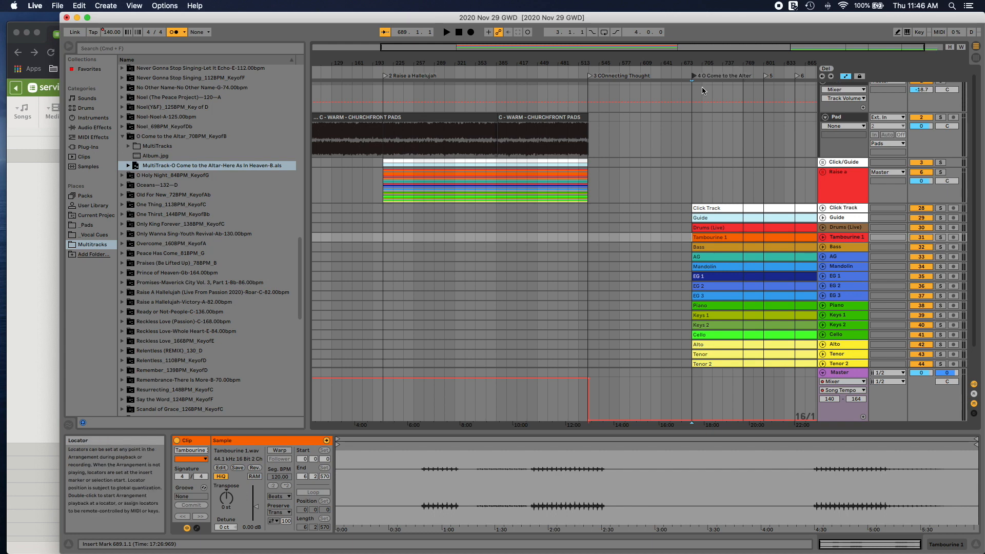
Step: Check the next song's key in Chrome's Planning Center plan and place the B - WARM - CHURCHFRONT PADS sample on the Pad track in Live
scroll(701, 90, "right", 2)
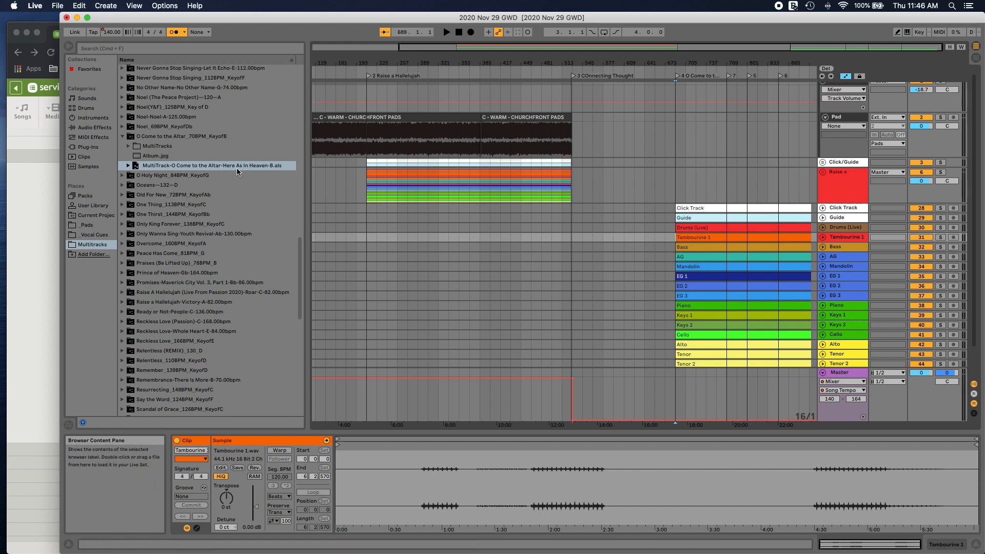
left_click(43, 196)
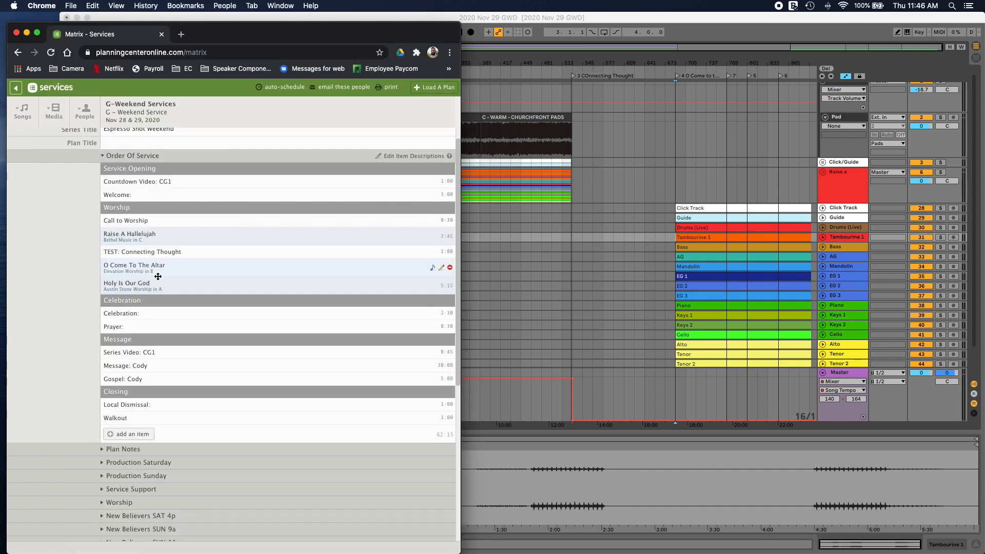
left_click(674, 24)
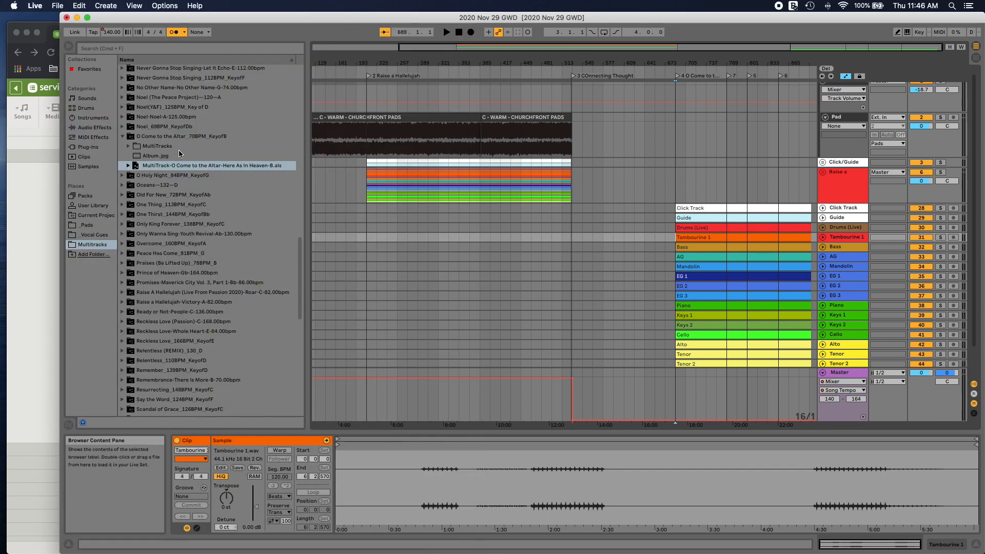
left_click(86, 224)
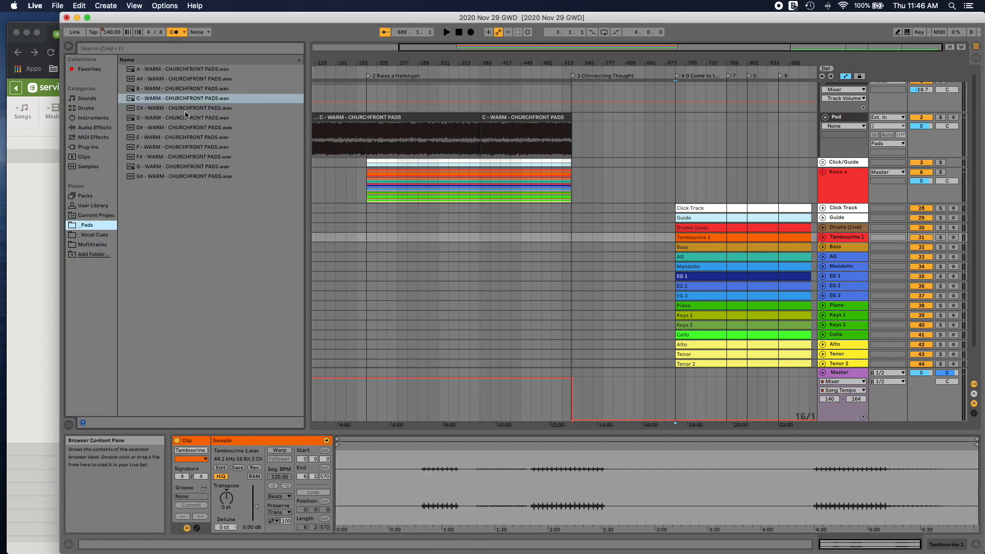
left_click_drag(167, 88, 627, 131)
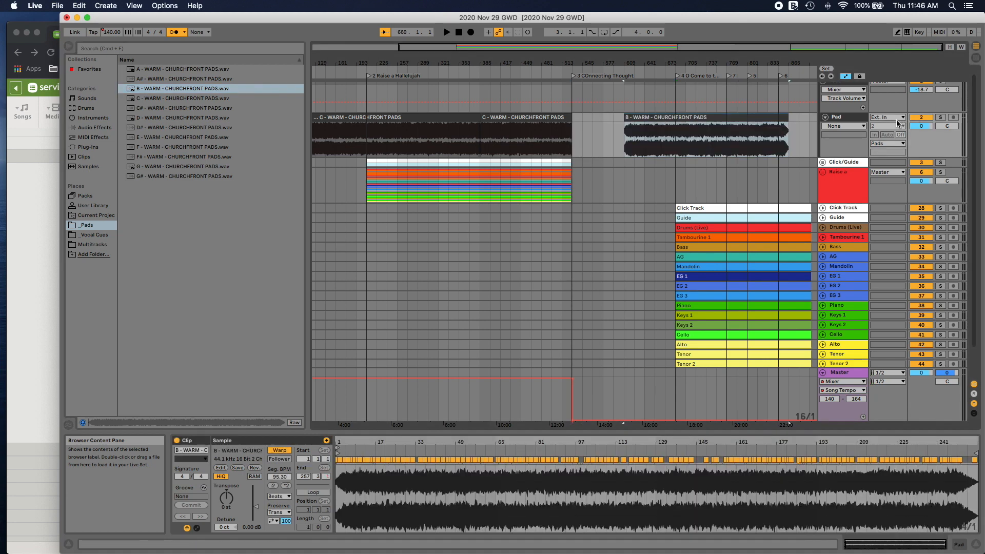
Step: Insert a second audio track named Pad below the first and move the B pad clip onto it, starting at bar 529
right_click(852, 121)
left_click(865, 175)
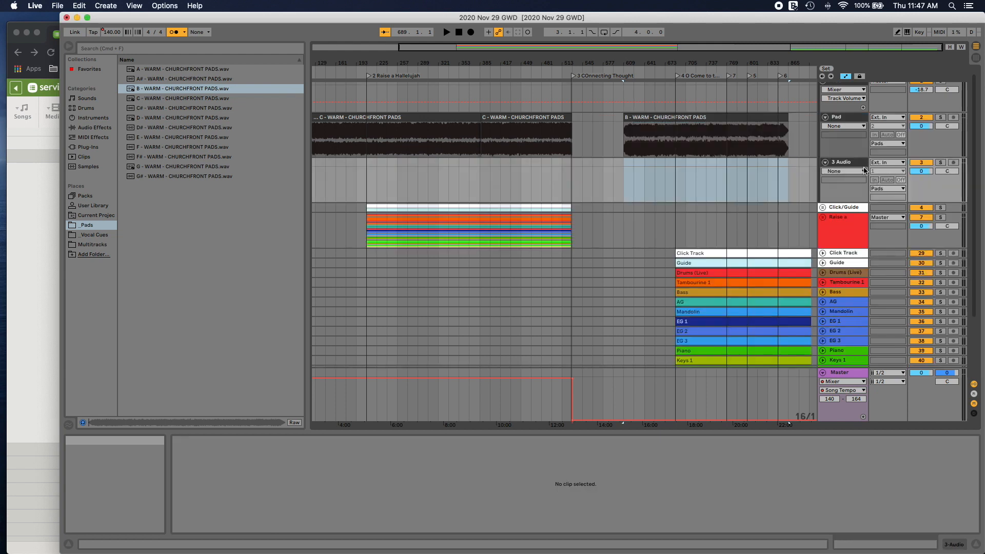
right_click(843, 162)
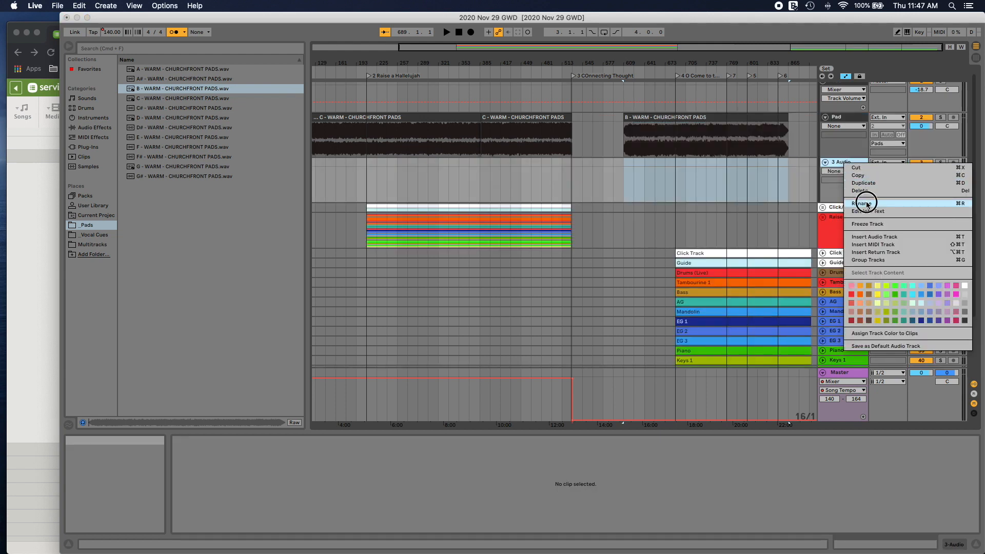
left_click(867, 203)
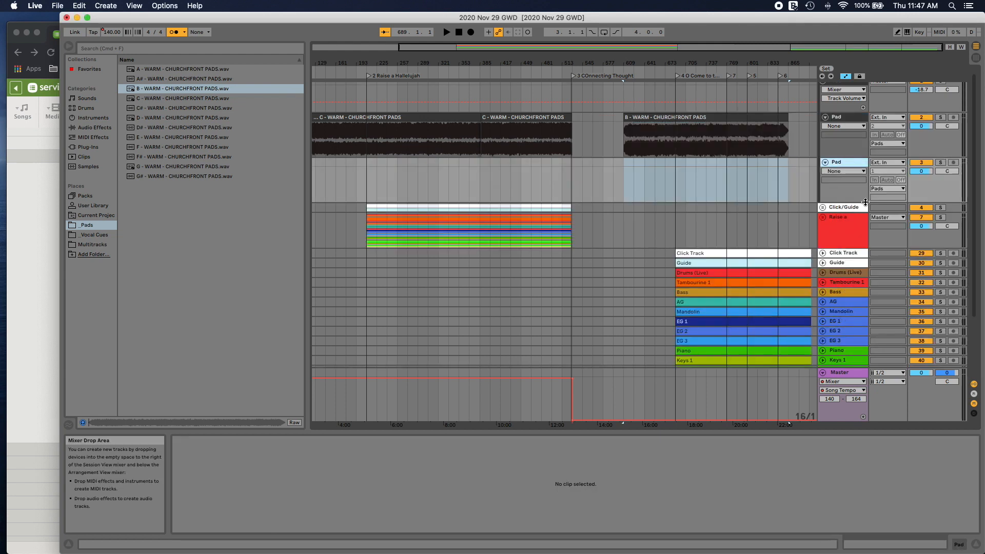
left_click_drag(665, 122, 612, 166)
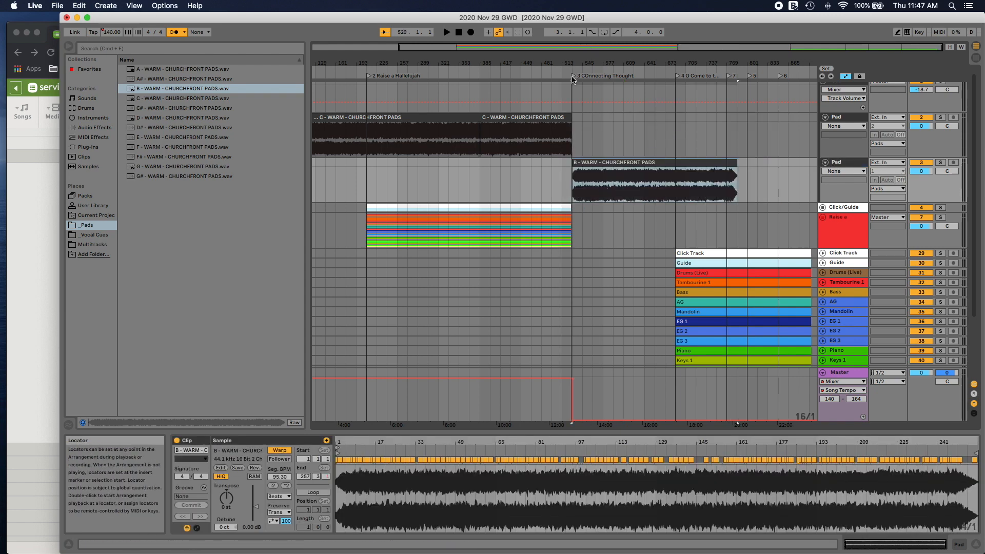
Step: Cut the C pad clip back to end at bar 527 and create a fade-out on it from bar 523
left_click_drag(571, 46, 588, 60)
scroll(583, 152, "right", 10)
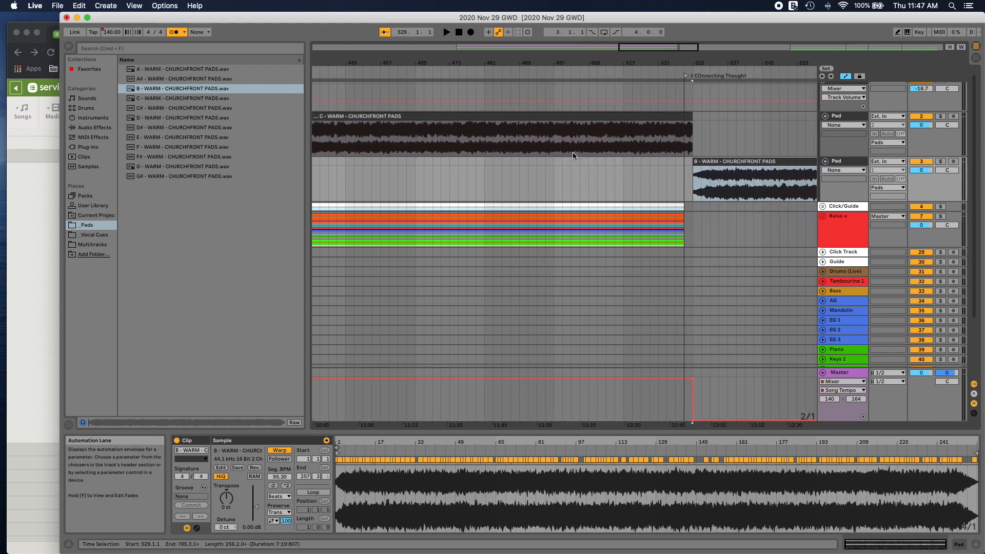
left_click(503, 75)
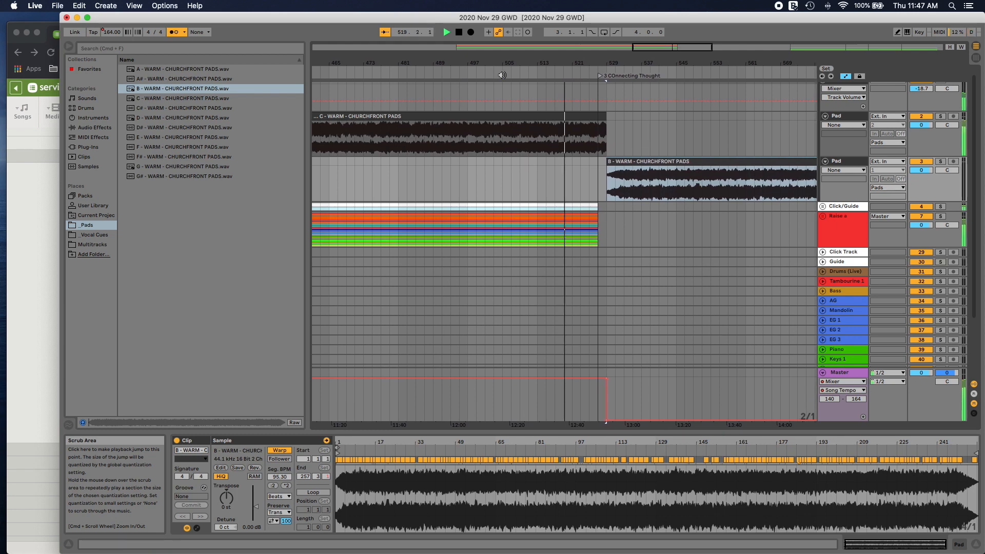
left_click(594, 114)
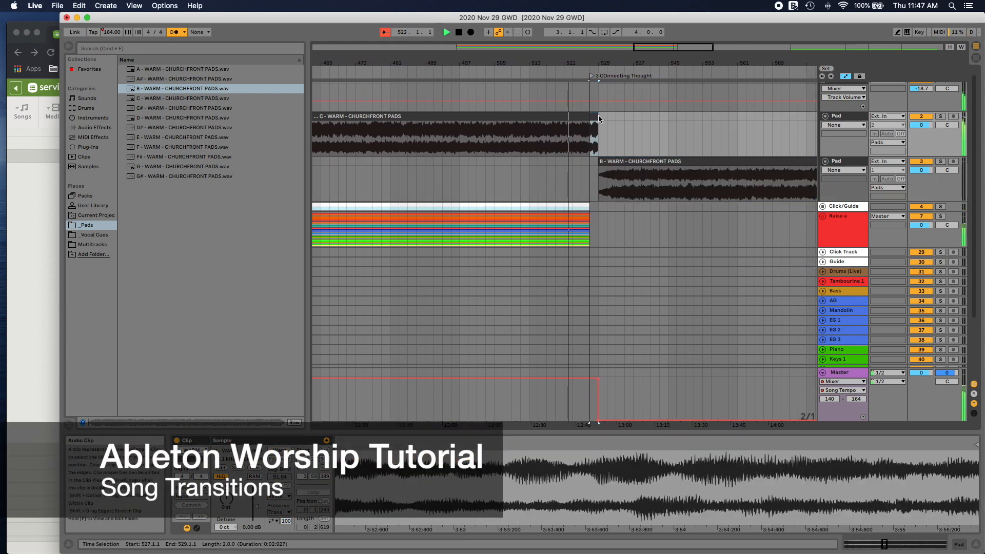
left_click_drag(595, 116, 571, 119)
right_click(578, 120)
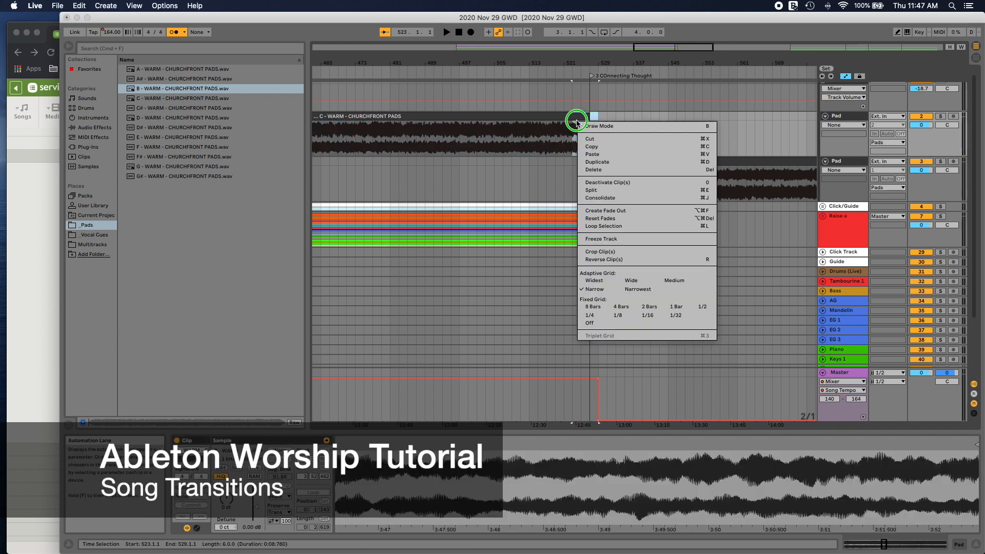
left_click(606, 211)
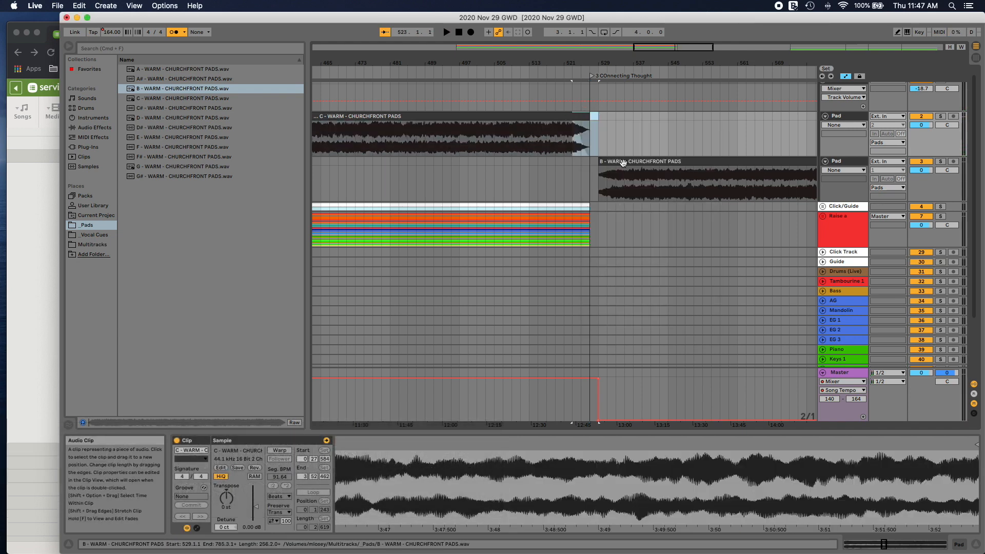
Step: Create a fade-in on the B pad clip up to bar 531 and play back the transition
left_click_drag(601, 176, 631, 181)
right_click(609, 183)
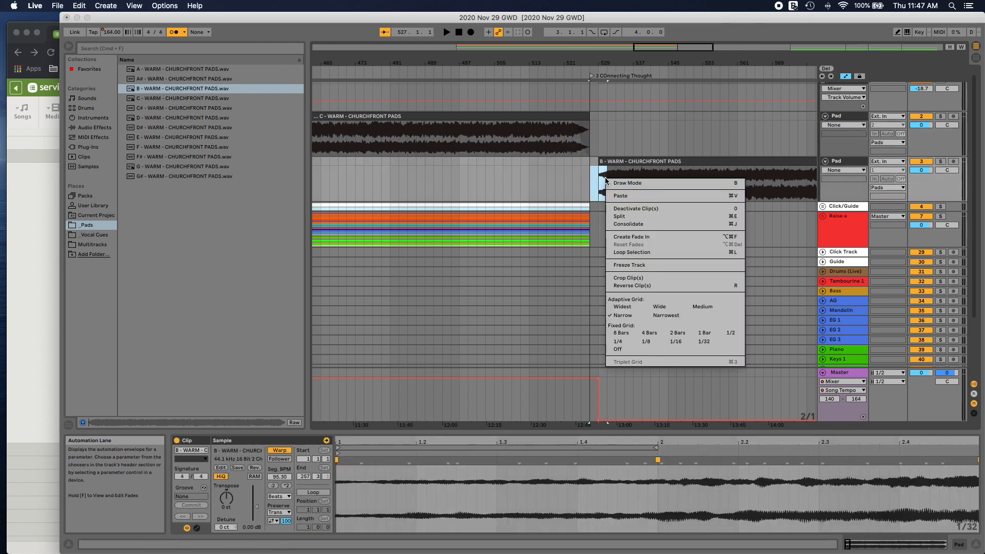
left_click(616, 247)
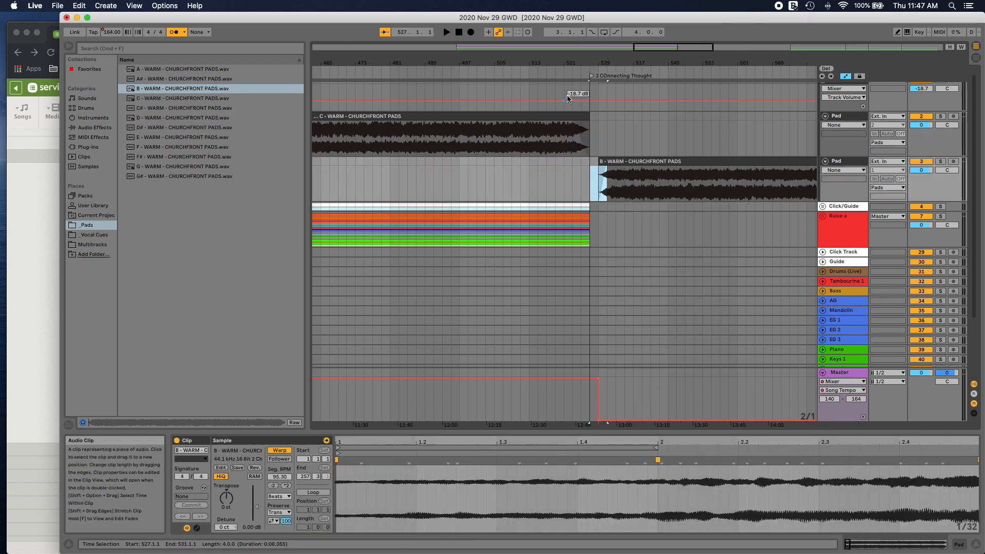
left_click(566, 73)
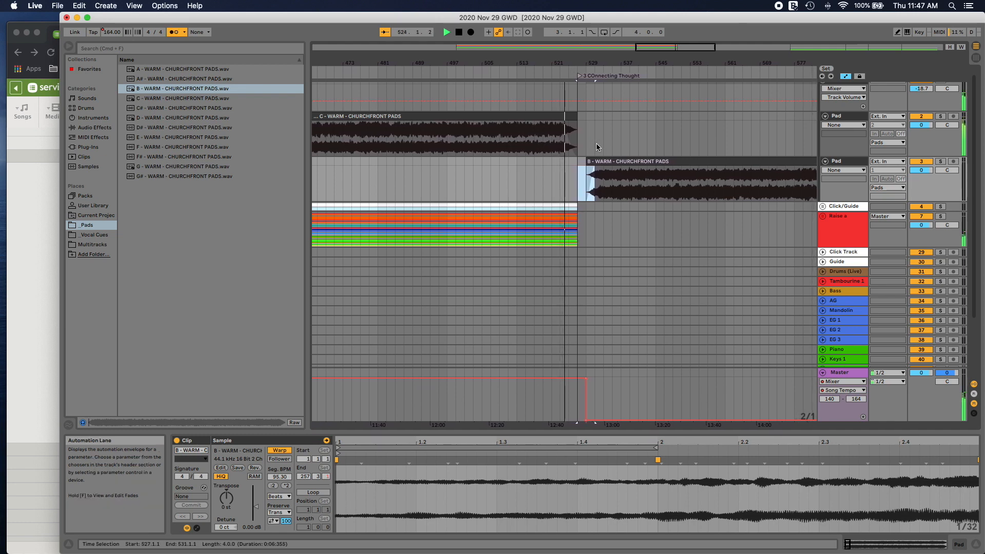
Step: Overlap the pads by trimming the C pad clip to end at bar 525 and moving the B pad clip to start at bar 523
left_click_drag(606, 165, 589, 164)
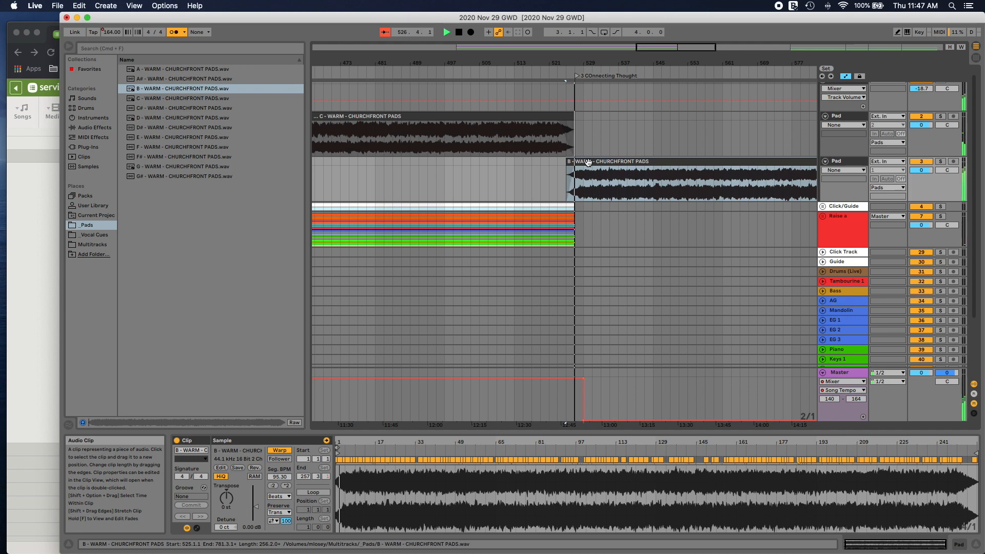
left_click(571, 117)
left_click_drag(572, 117, 567, 117)
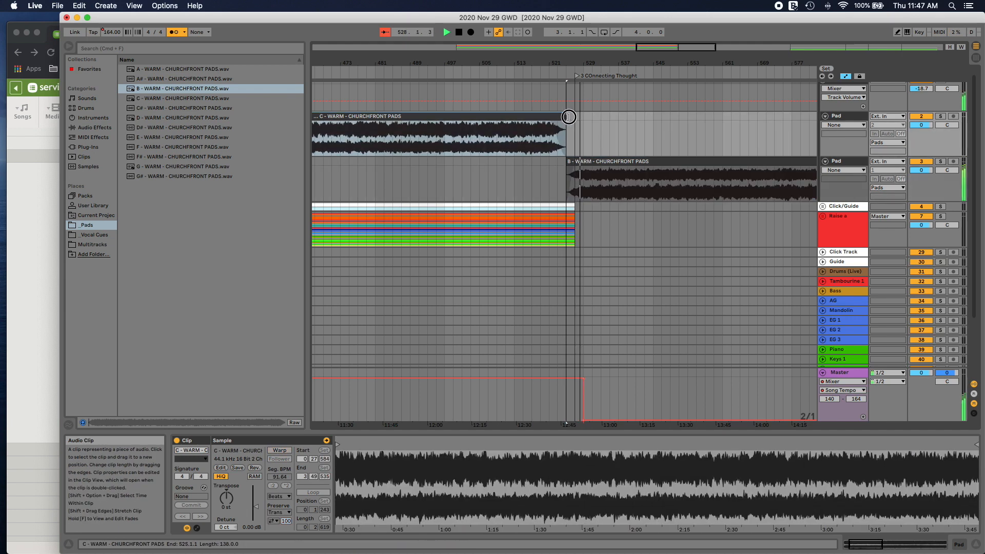
left_click(587, 163)
left_click_drag(587, 163, 579, 163)
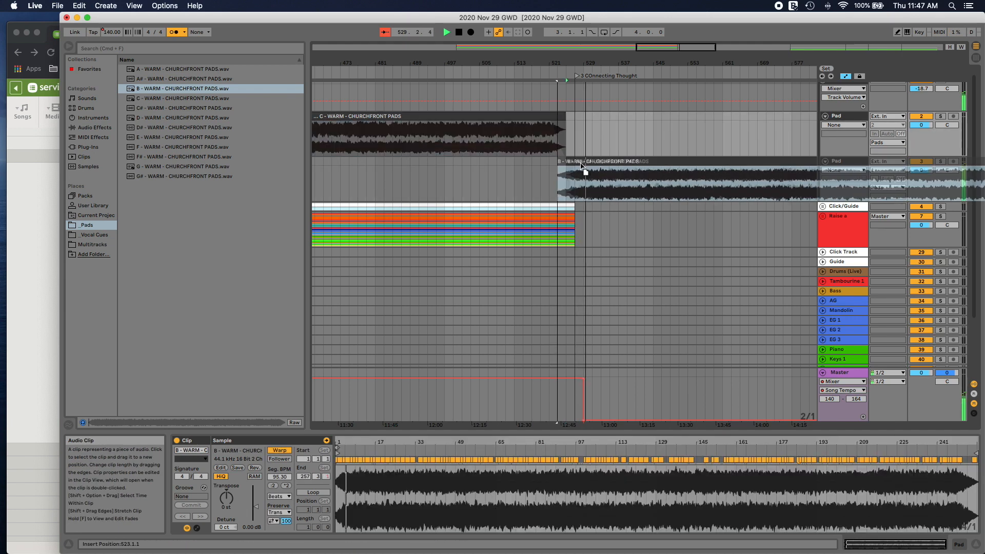
Step: Turn off Warp for the B pad clip, stop playback and save the set
left_click(281, 454)
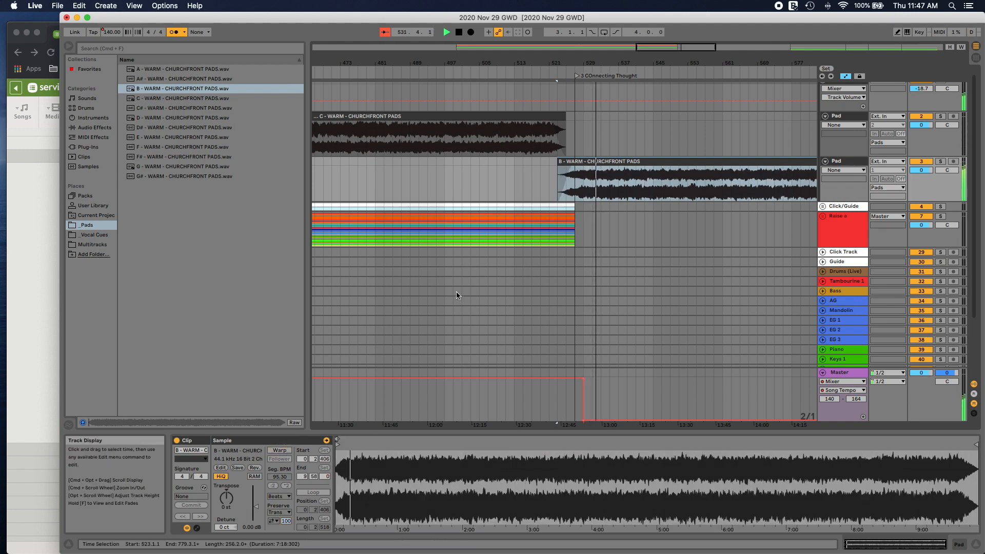
key("space")
key("super+s")
Step: Play back the B pad around the Connecting Thought locator and into the start of O Come to the Altar
scroll(498, 253, "right", 15)
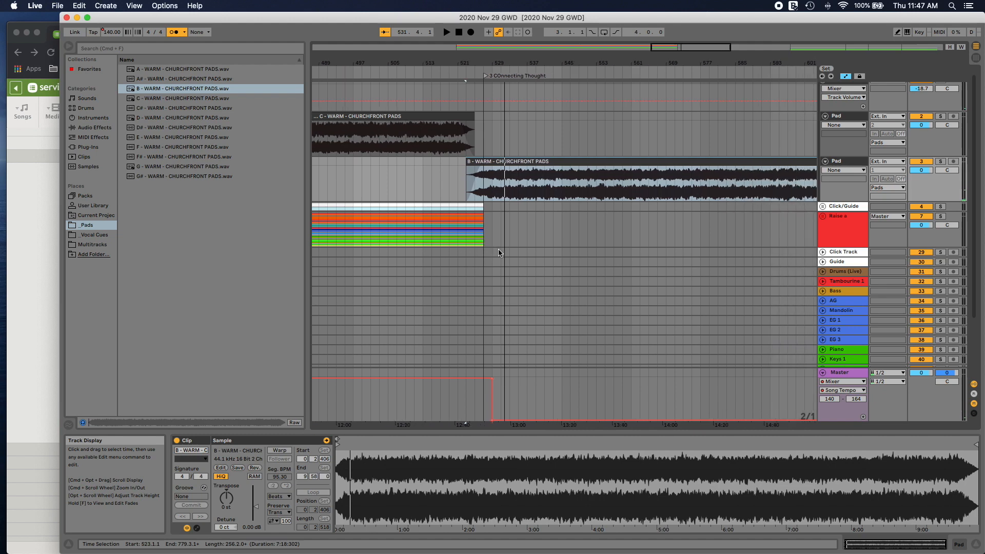
scroll(497, 253, "right", 3)
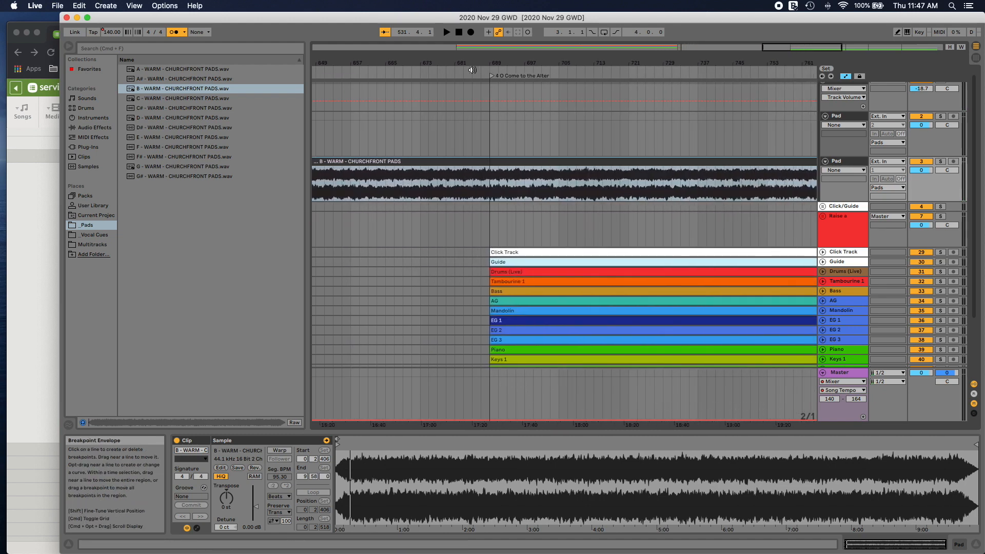
left_click(471, 72)
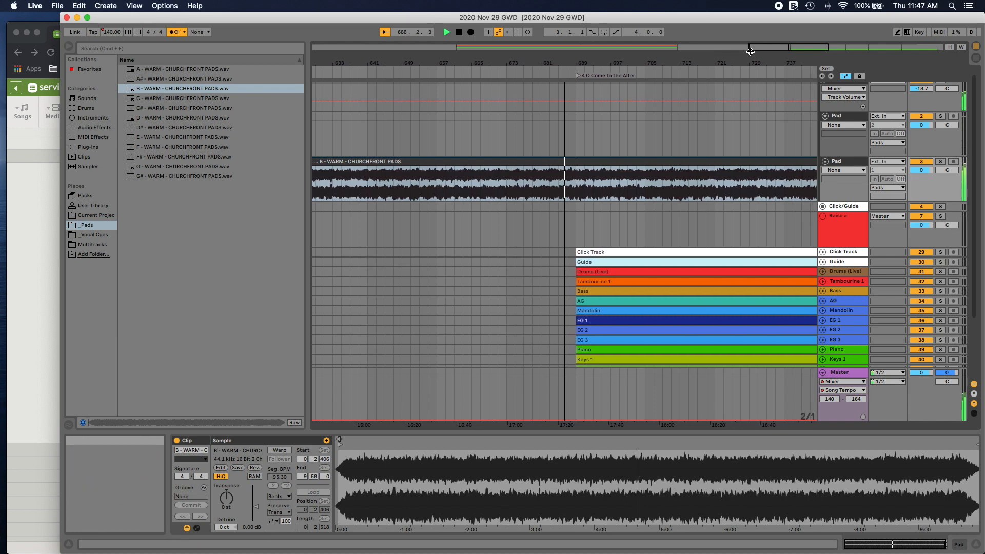
left_click_drag(760, 47, 783, 47)
left_click(368, 77)
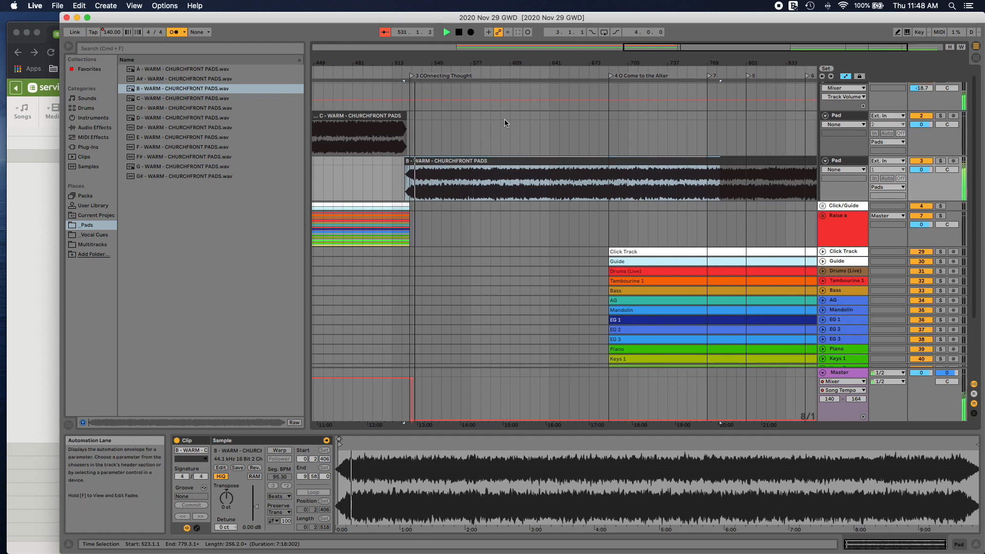
scroll(504, 119, "right", 2)
scroll(504, 119, "down", 1)
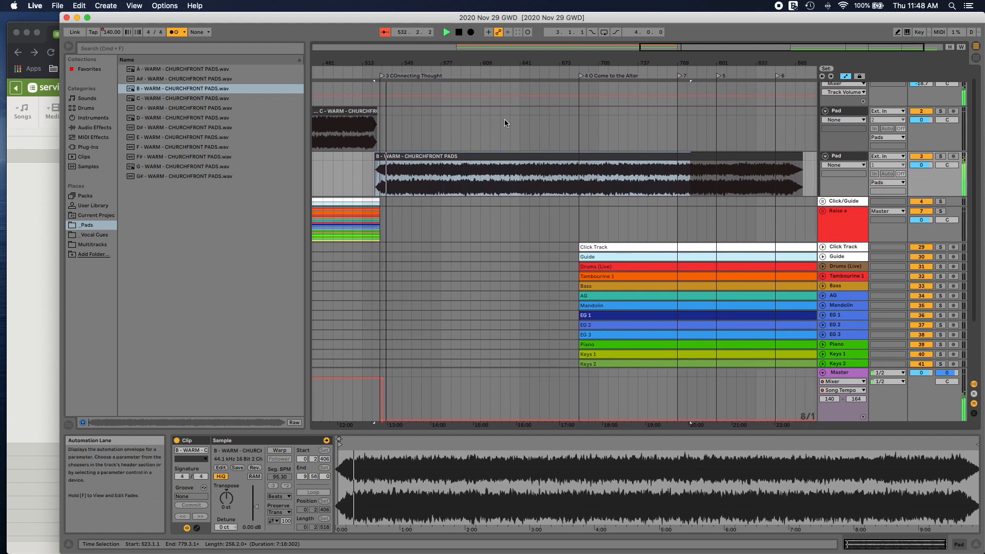
left_click(577, 76)
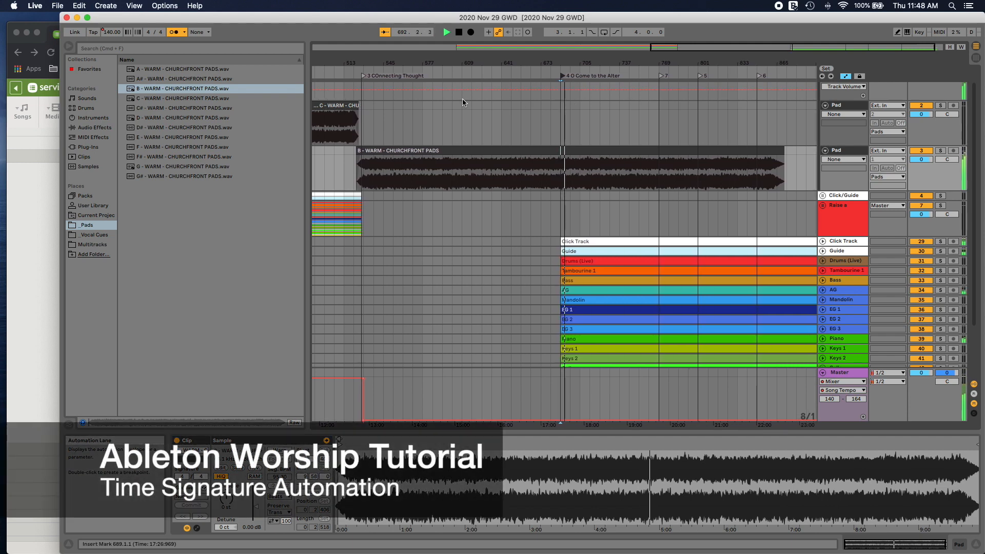
Step: Stop playback and move the Connecting Thought locator to bar 529, in line with the song tempo change
scroll(395, 101, "left", 5)
scroll(462, 106, "up", 5)
scroll(619, 133, "right", 2)
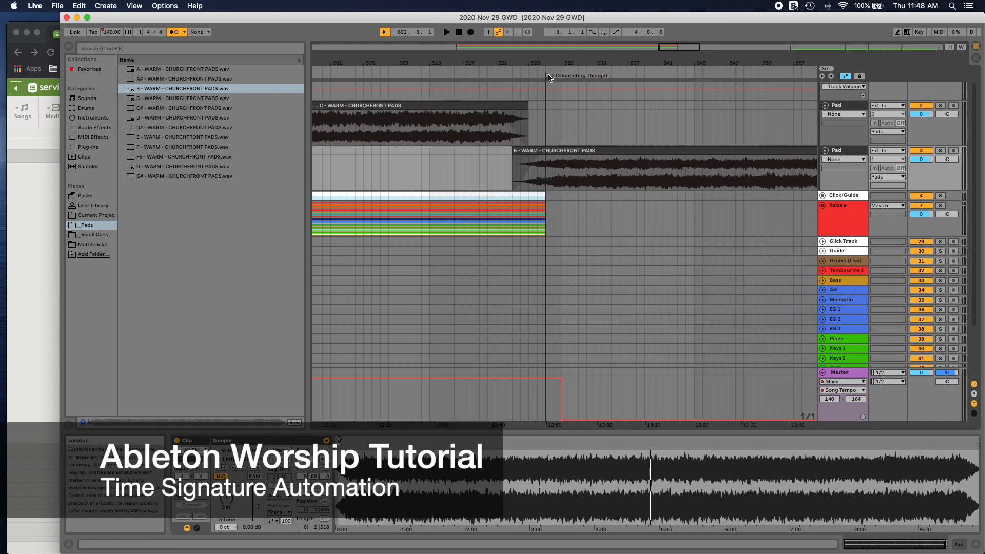
left_click_drag(548, 76, 563, 78)
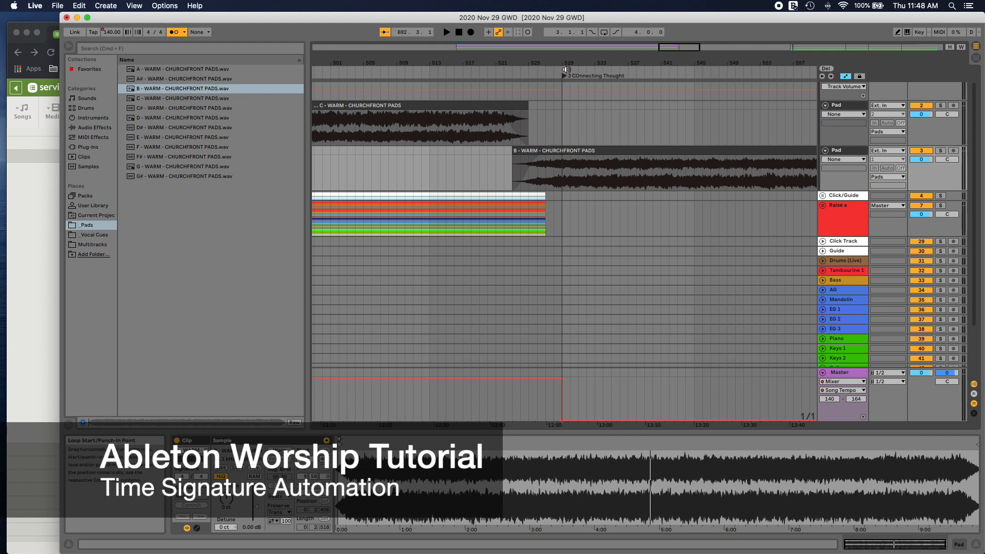
Step: Insert a 3/4 time signature change at bar 529, in line with the Connecting Thought locator
right_click(565, 72)
left_click(576, 75)
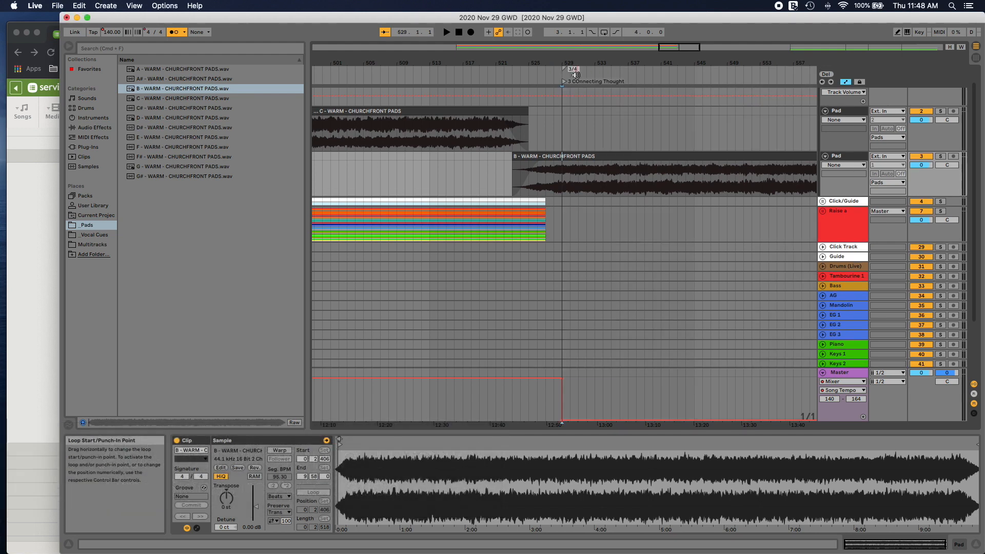
type("3/4")
key("Return")
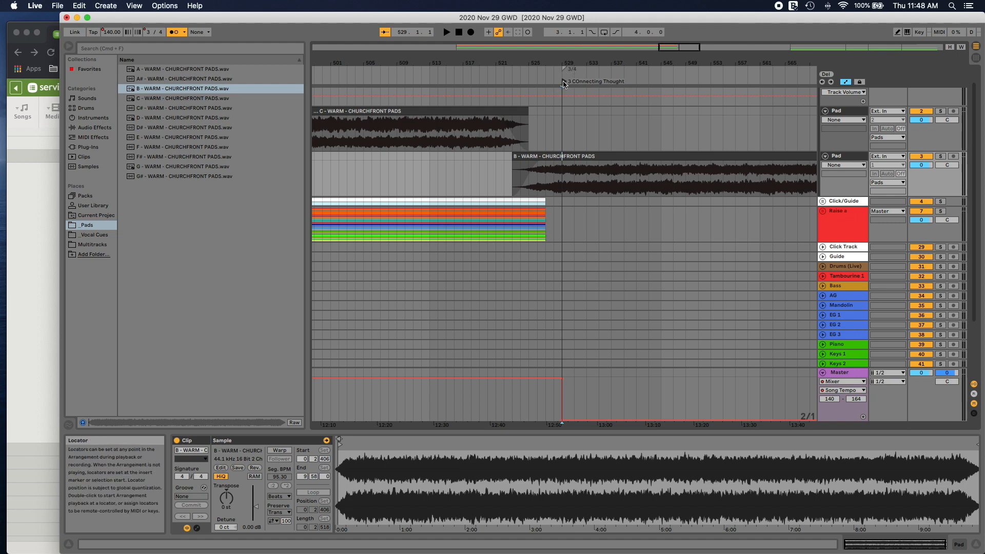
Step: Play back the pad from the Connecting Thought locator, jump to the O Come to the Altar locator, and stop playback
key("space")
left_click_drag(673, 50, 675, 49)
scroll(619, 122, "left", 1)
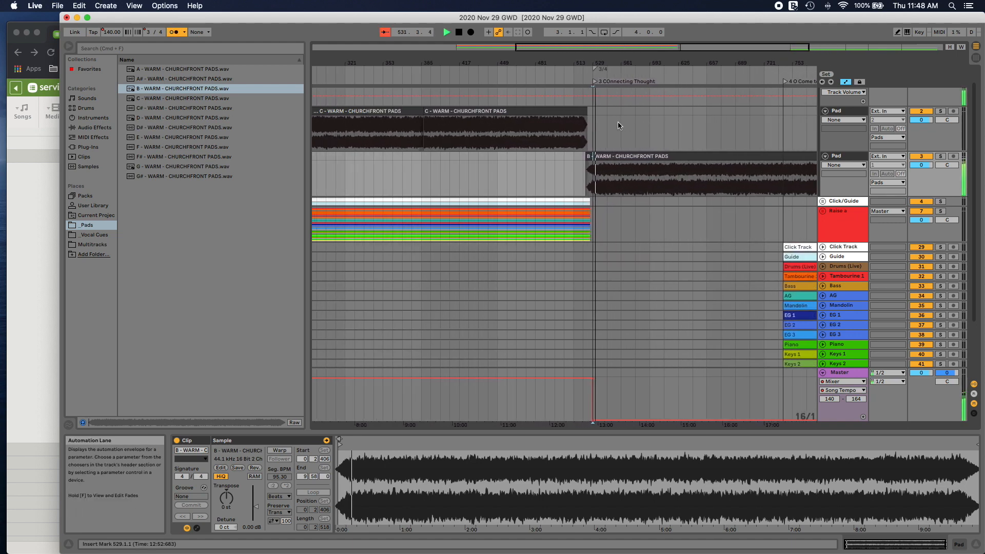
scroll(618, 122, "right", 5)
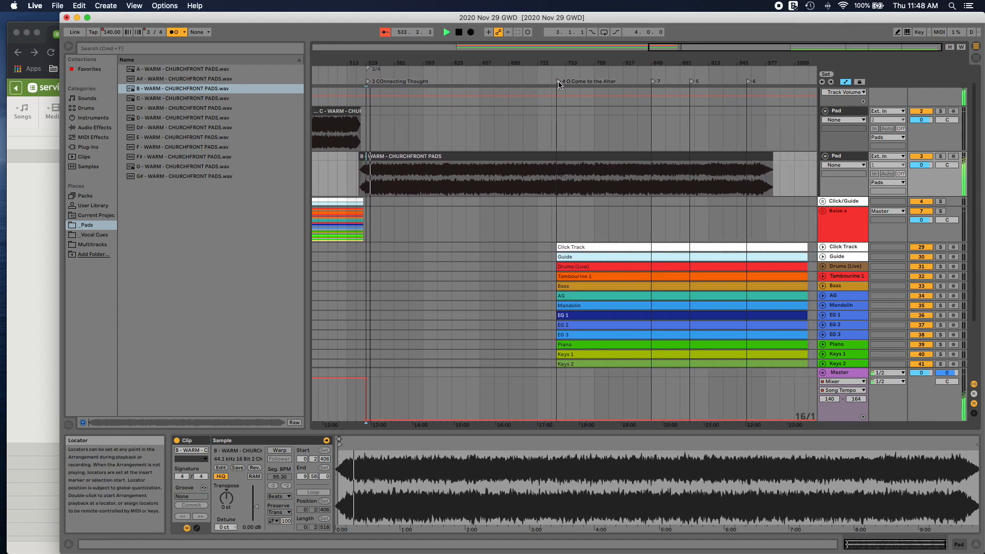
left_click(559, 83)
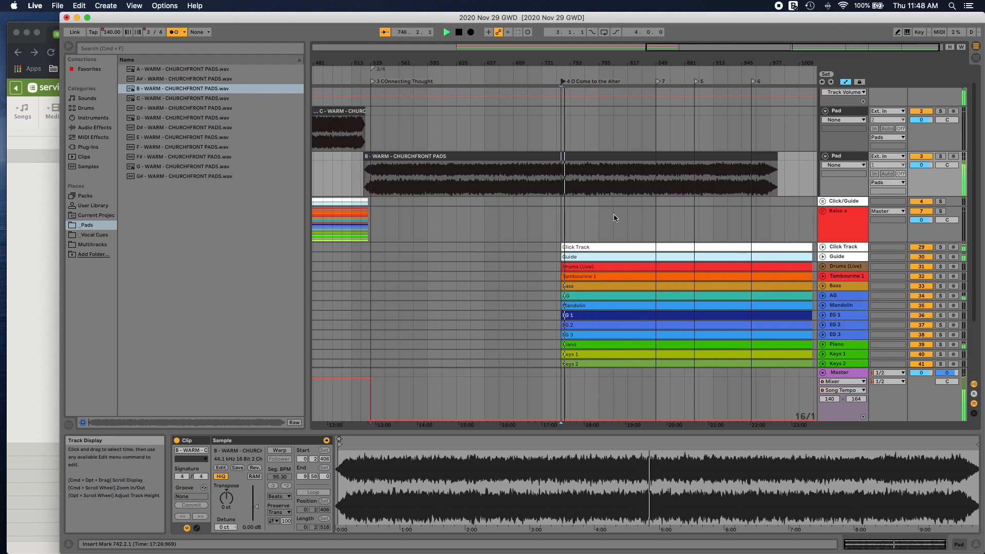
key("space")
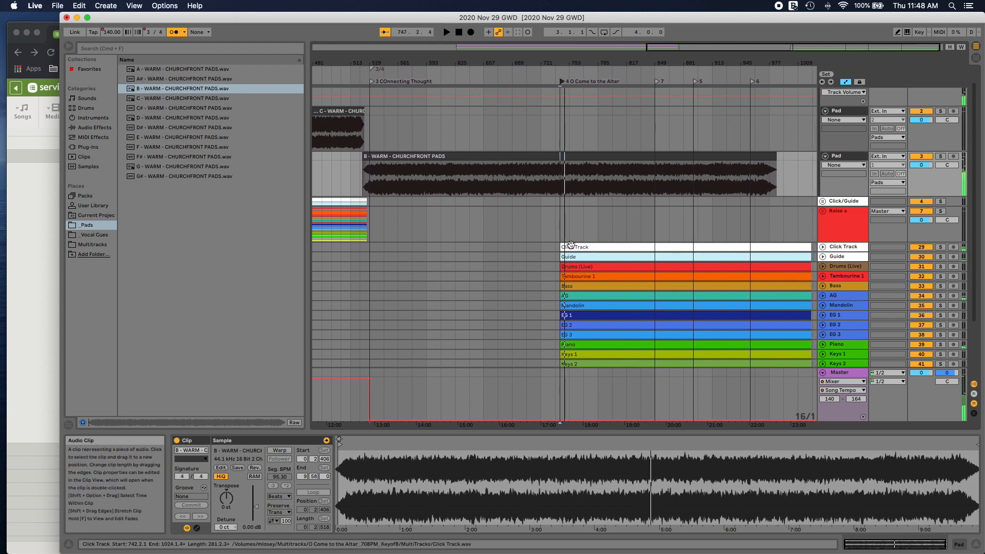
Step: Move all the O Come to the Altar clips, Click Track through BGVS, to start at bar 737 and align the song's locator with them
left_click(570, 247)
scroll(569, 246, "down", 5)
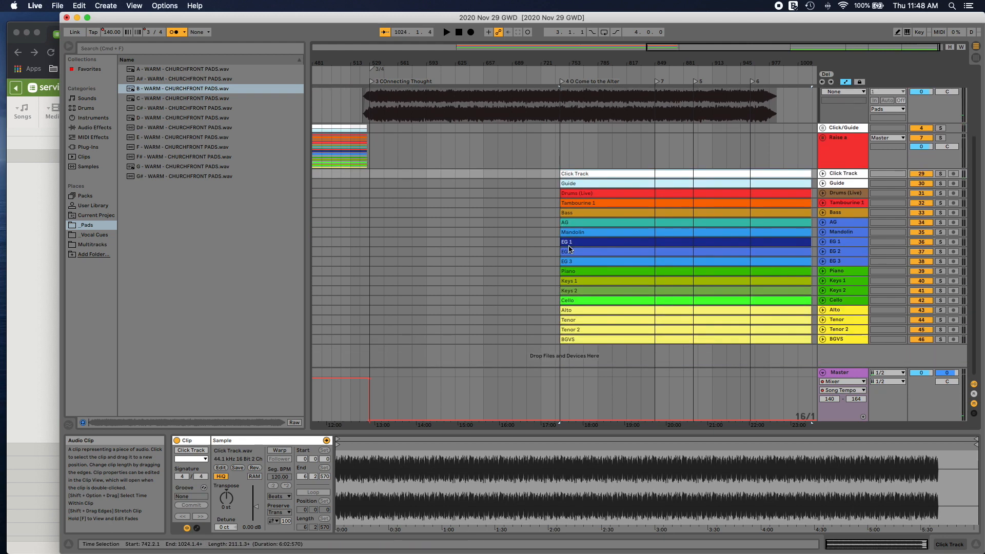
left_click(574, 340)
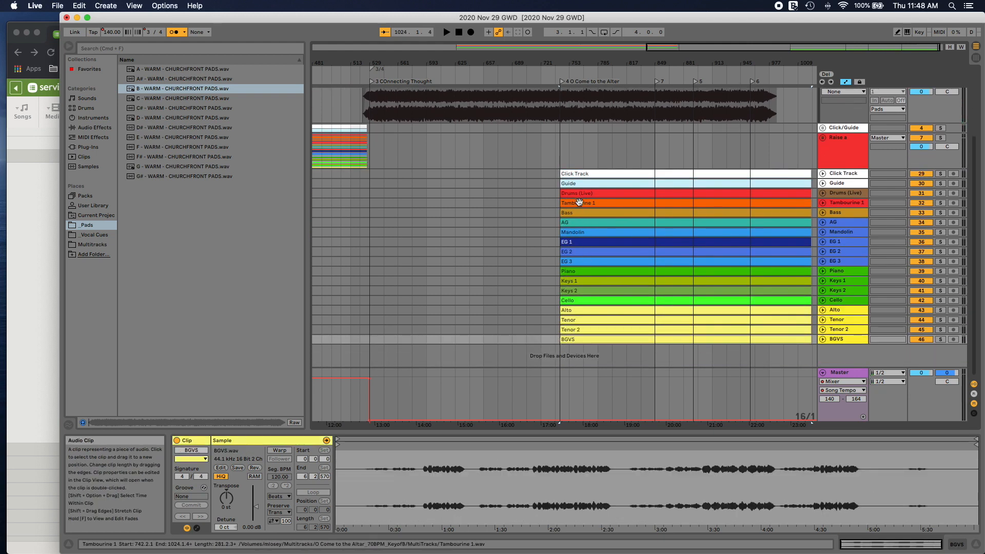
left_click(582, 173, "shift")
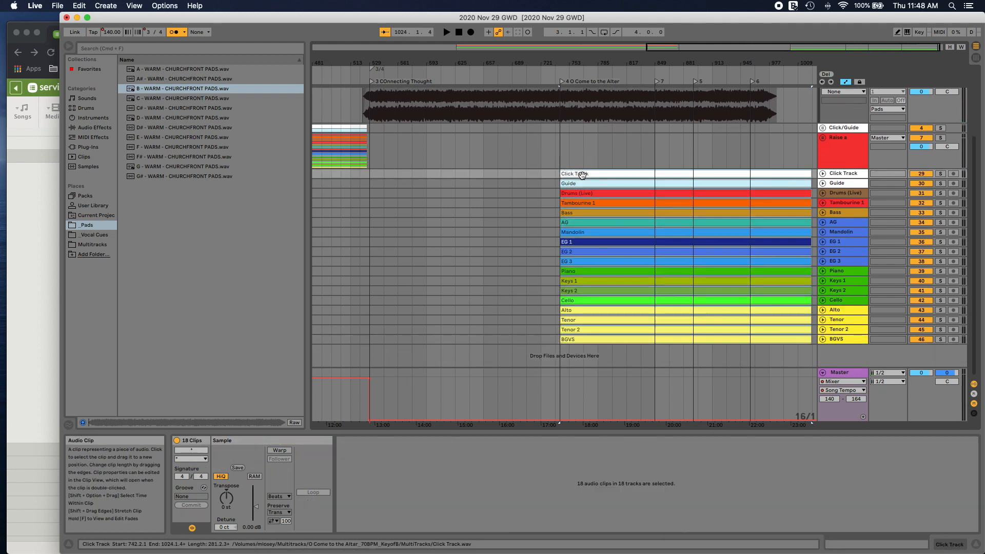
left_click_drag(582, 173, 578, 174)
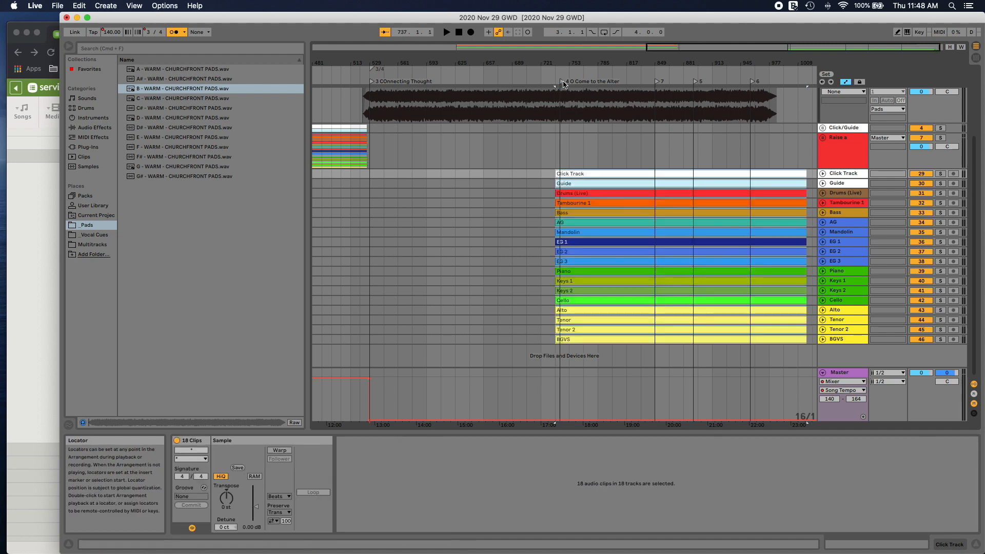
left_click(557, 76)
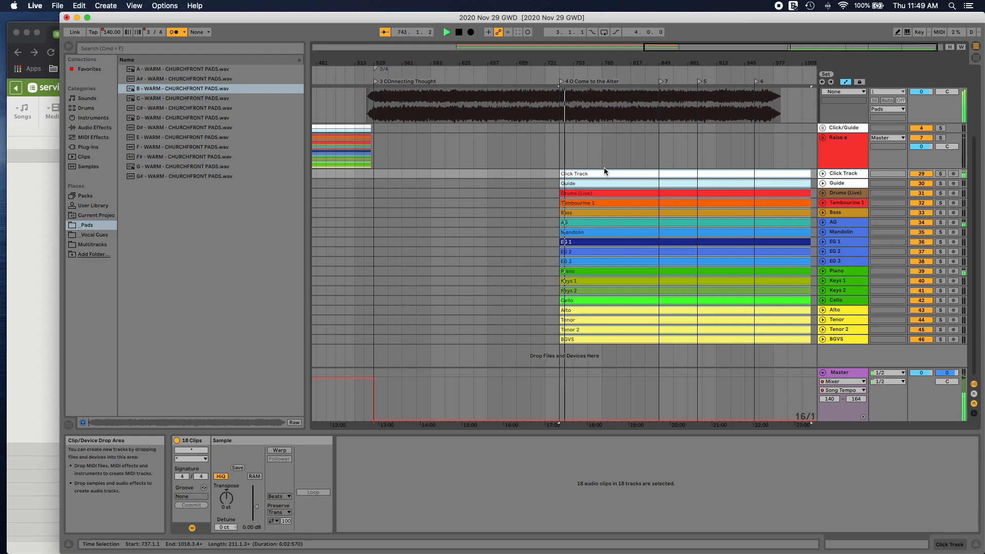
Step: Group the second song's tracks from Drums (Live) through BGVS and name the group O COme
left_click(855, 196)
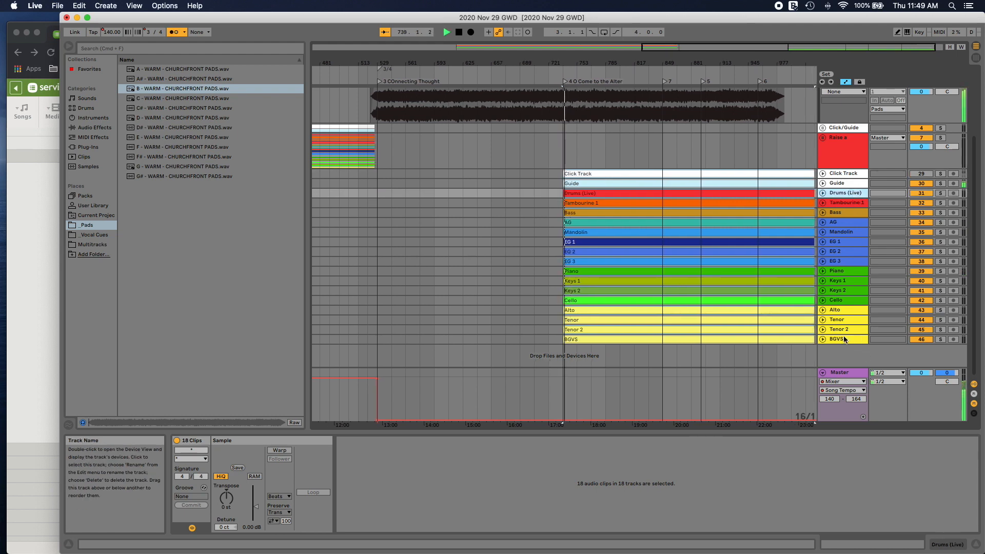
left_click(846, 340, "shift")
right_click(845, 197)
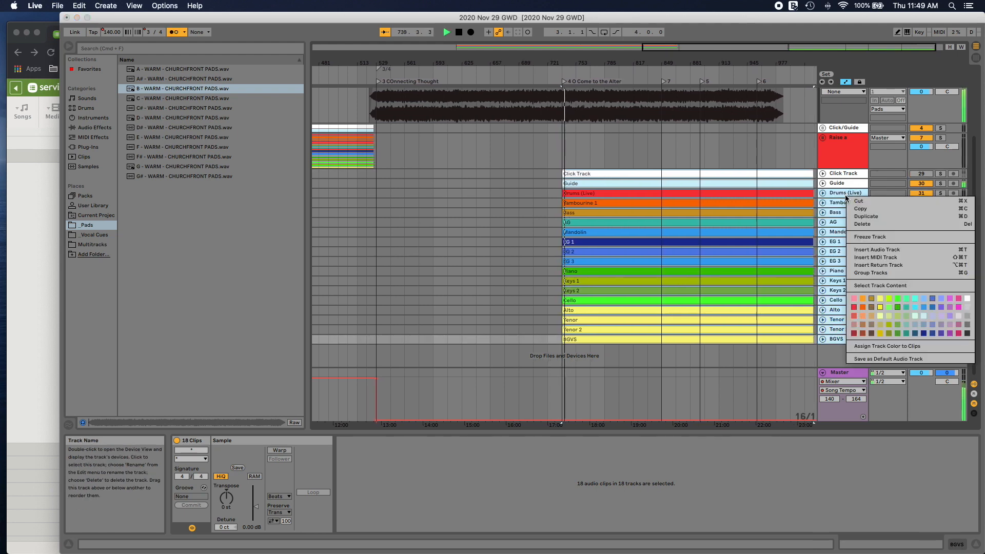
left_click(883, 272)
right_click(846, 197)
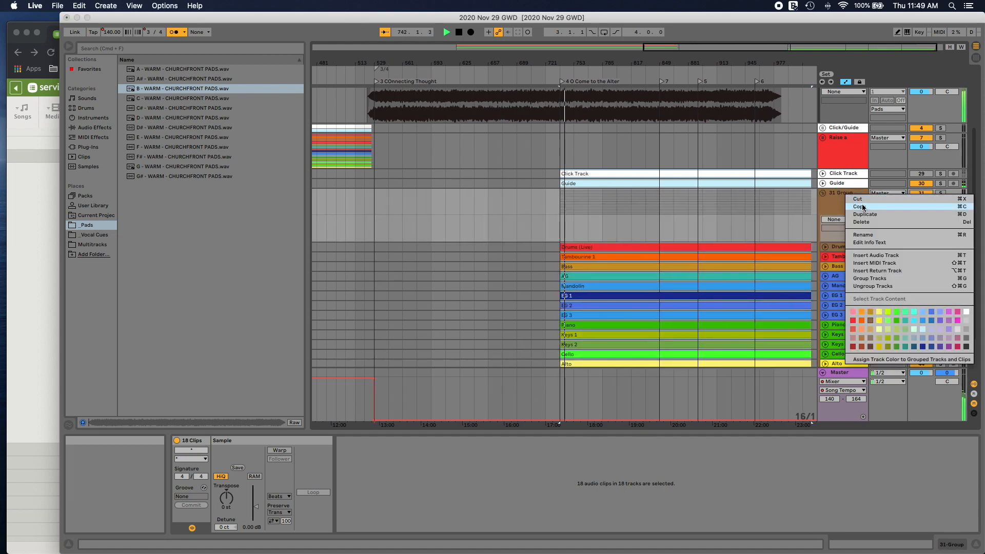
left_click(870, 235)
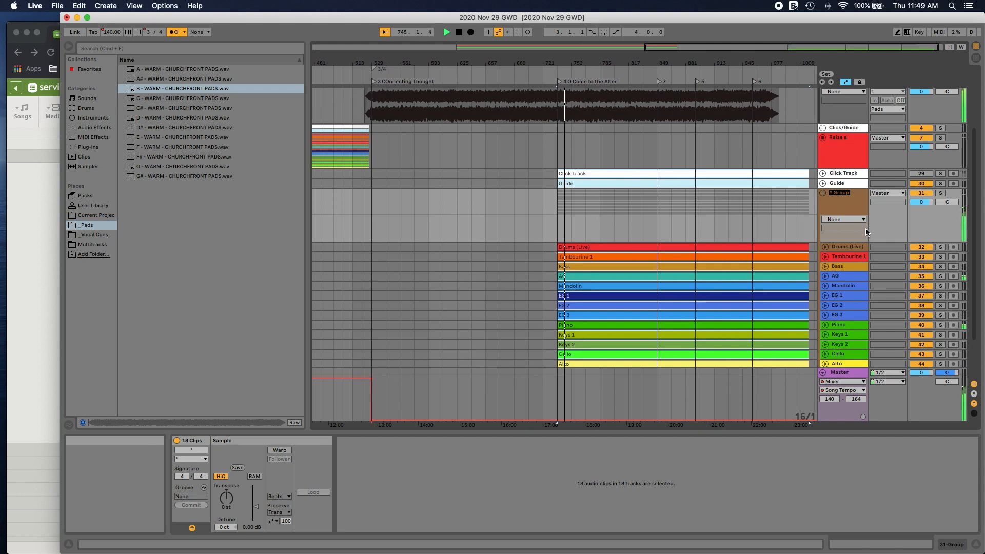
type("O COme")
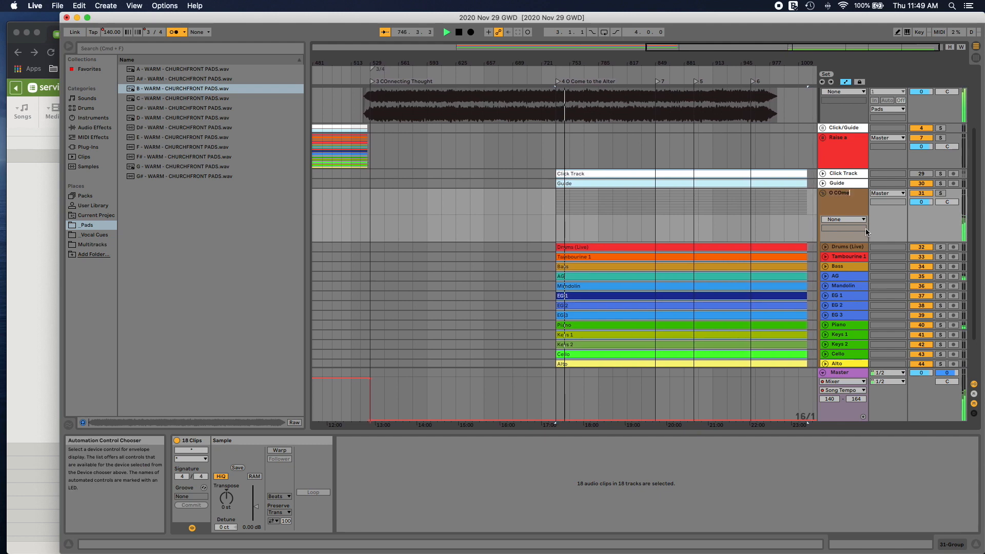
Step: Group the second song's Click Track and Guide tracks, name the group Click/Guide, and fold it
right_click(846, 183)
left_click(885, 259)
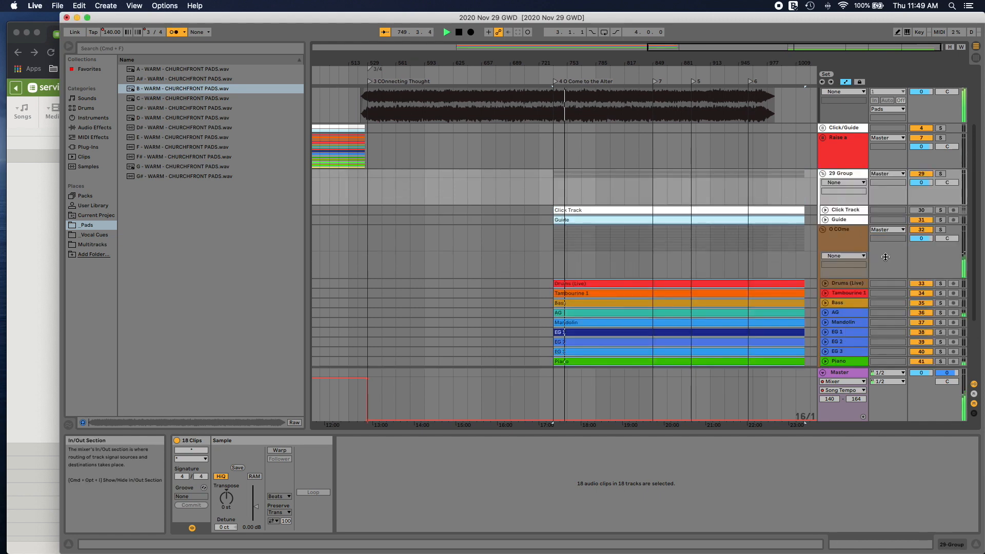
key("super+r")
type("C")
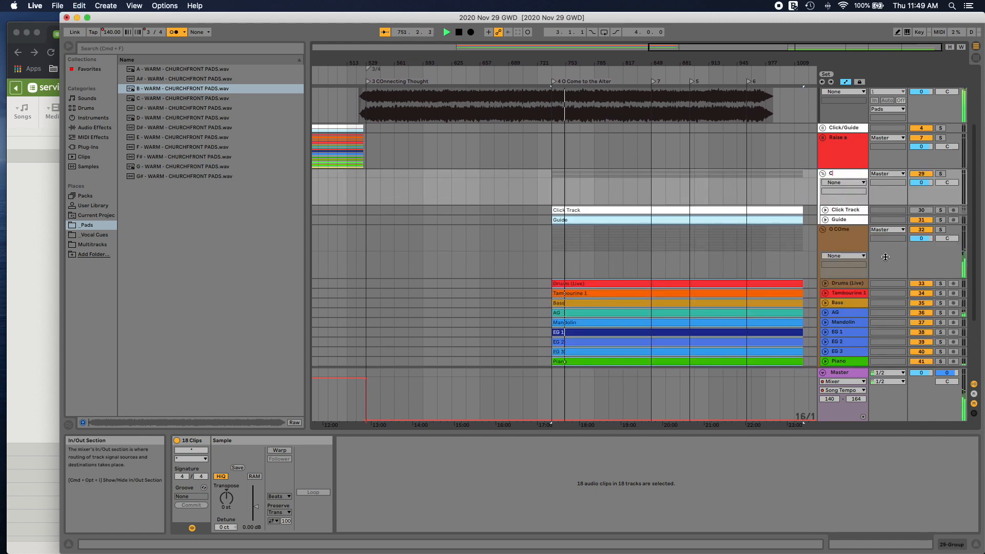
type("lick/Guide")
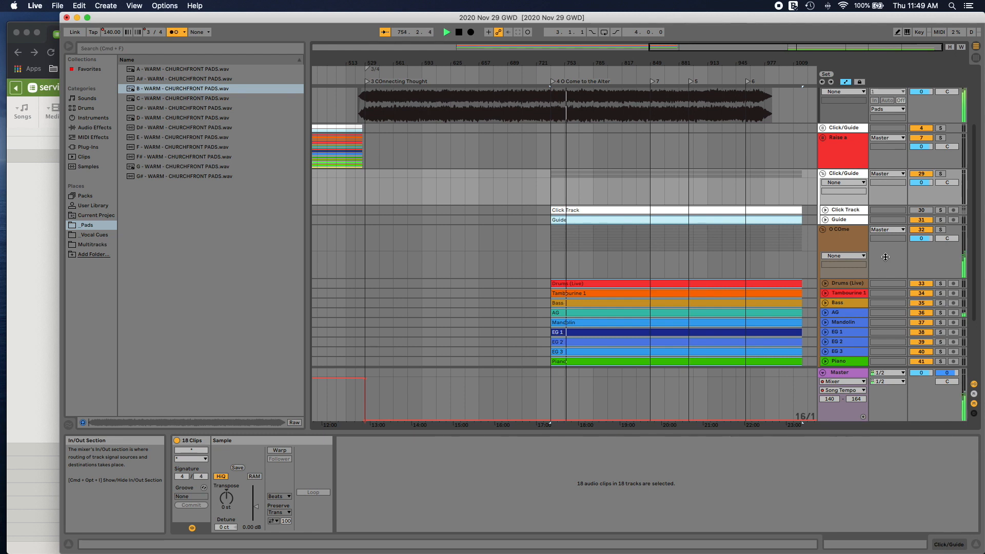
left_click(823, 173)
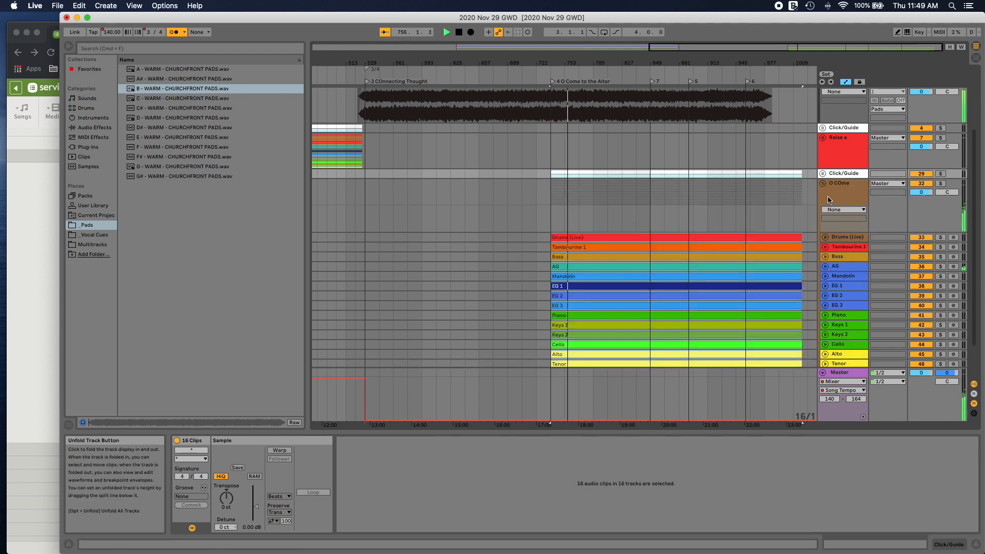
Step: Correct the second song's instrument group name to O Come and fold the group
right_click(843, 187)
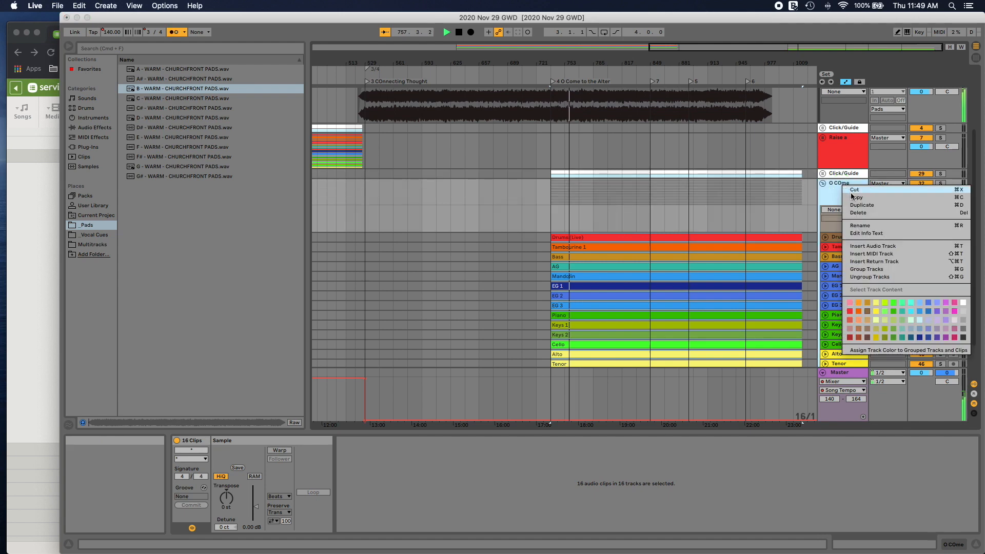
left_click(860, 226)
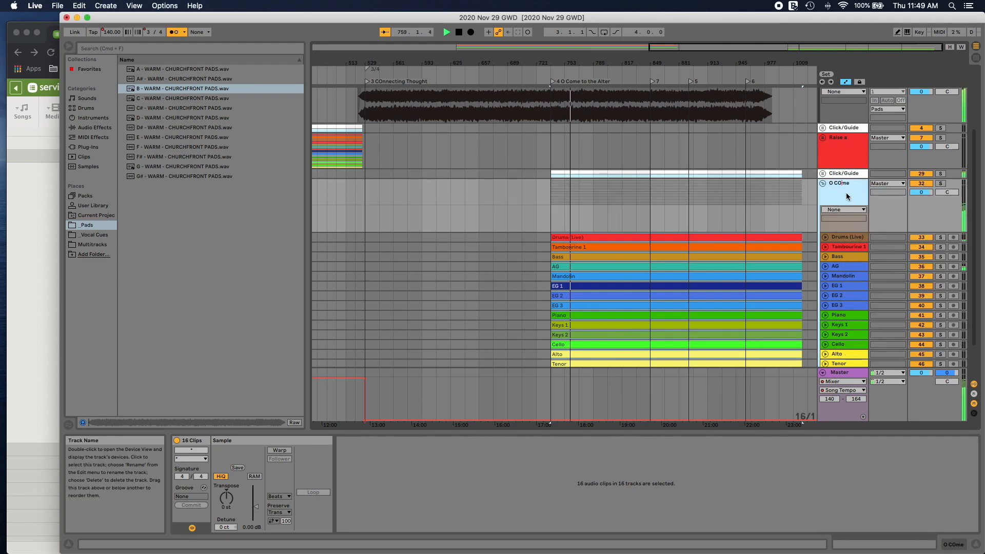
key("BackSpace")
type("o")
key("Return")
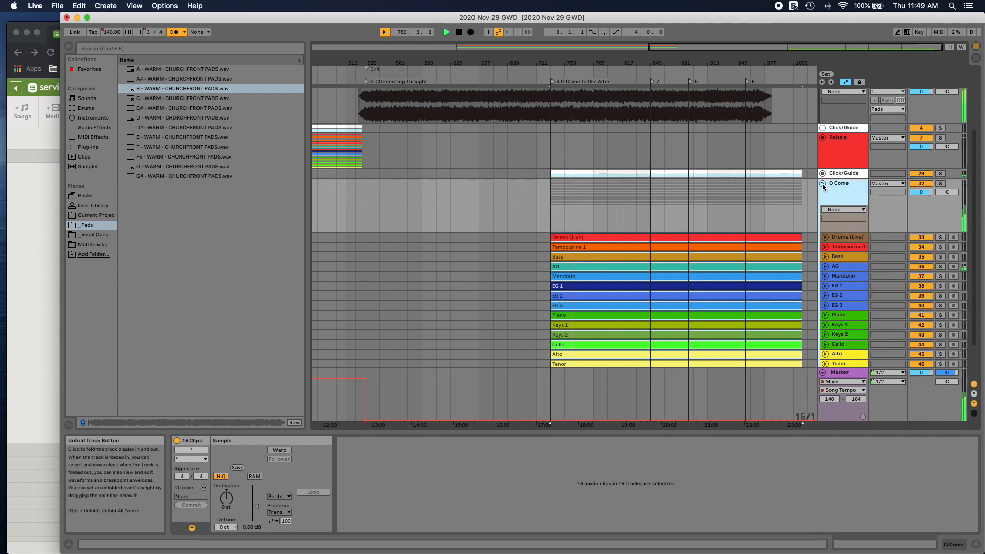
left_click(823, 184)
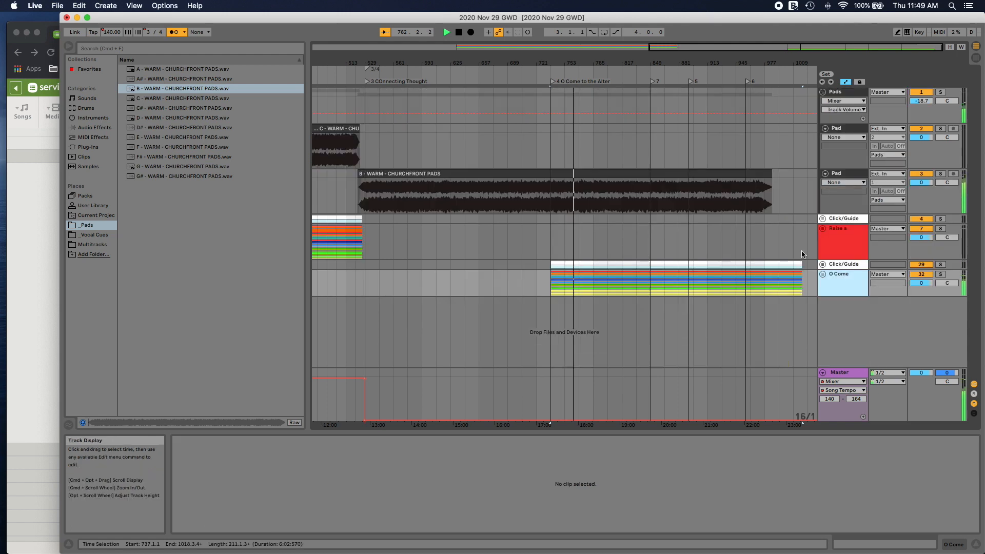
Step: Trim the B pad clip's fade-out to end at bar 969 and paste a copy directly after it with the fade-in trimmed off
left_click(838, 246)
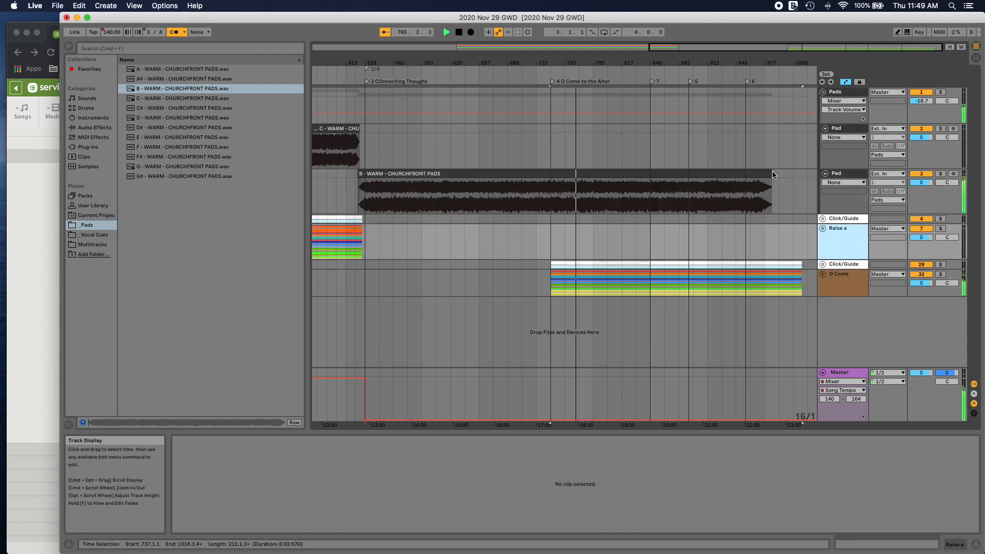
left_click_drag(772, 174, 760, 173)
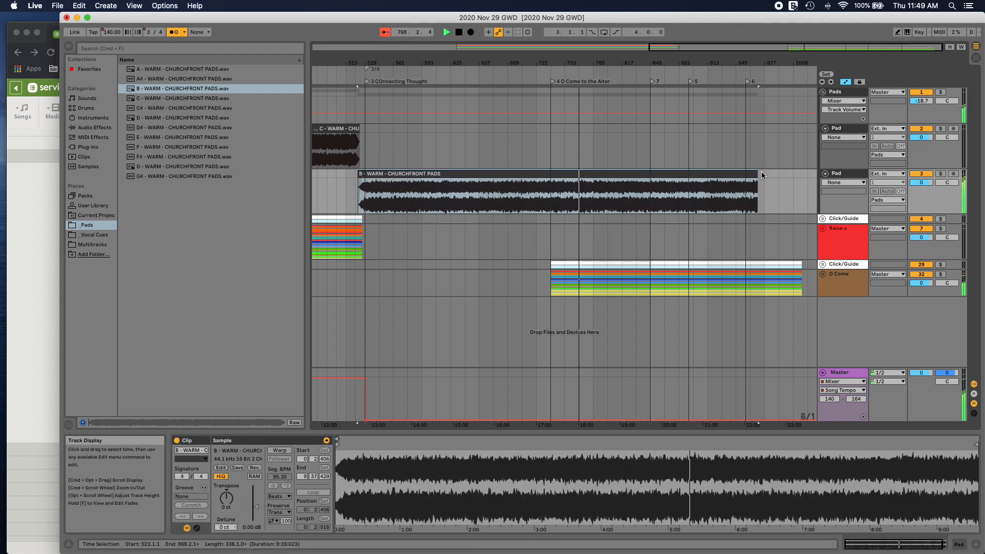
left_click(760, 173)
key("super+v")
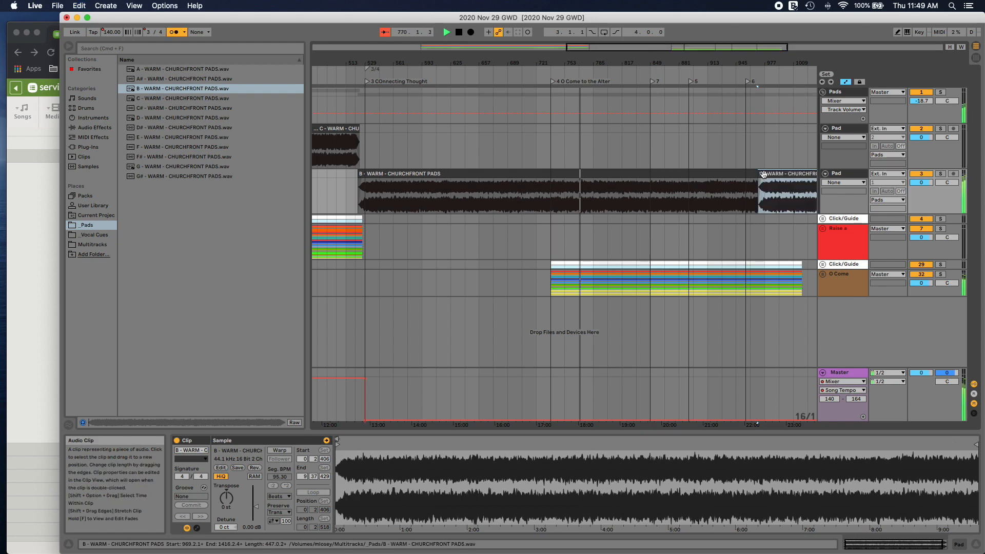
left_click(761, 173)
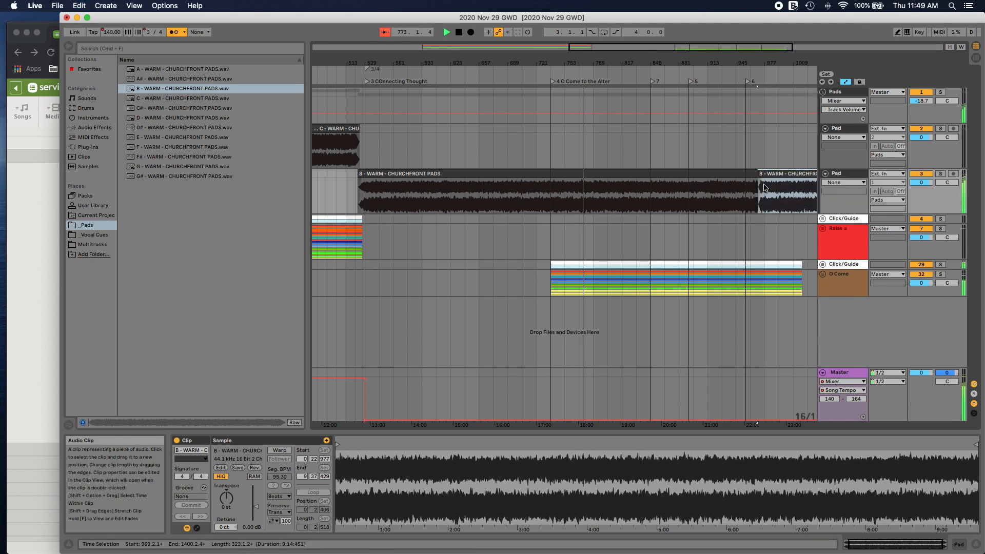
Step: Create a crossfade between the two B pad clips from bar 961 to bar 977
left_click_drag(764, 187, 751, 193)
right_click(757, 186)
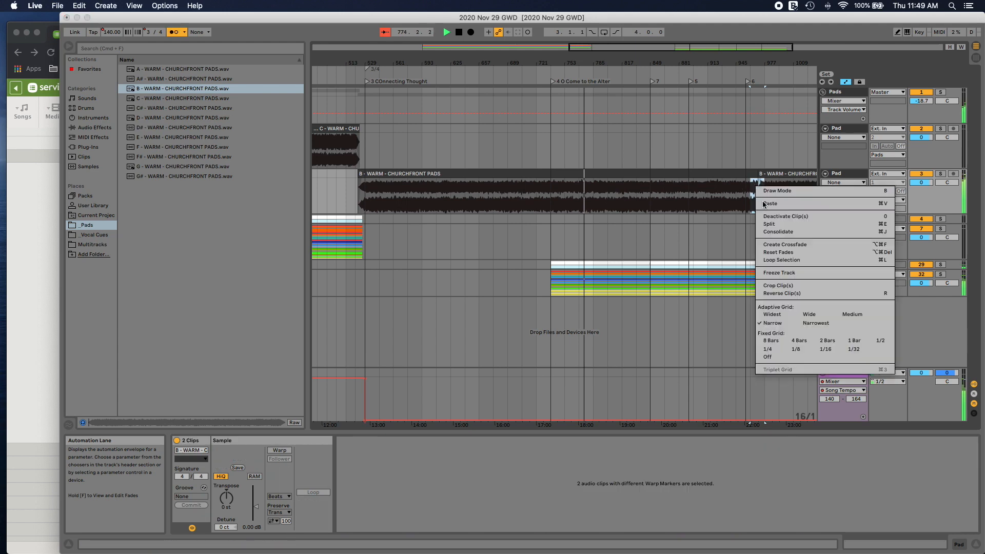
left_click(780, 244)
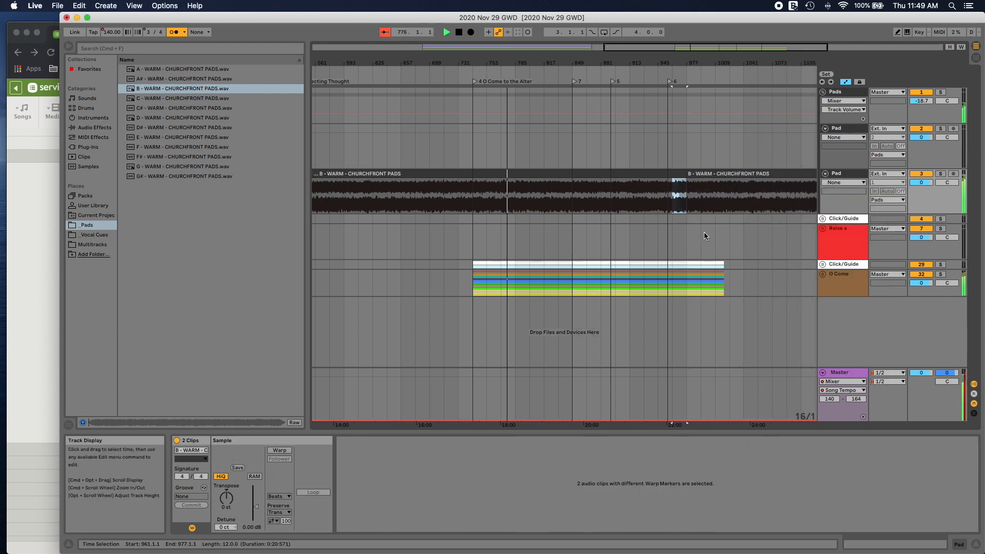
Step: Move locator 5 to the end of the O Come clips and place locators 6 and 7 further along the timeline
scroll(704, 236, "right", 5)
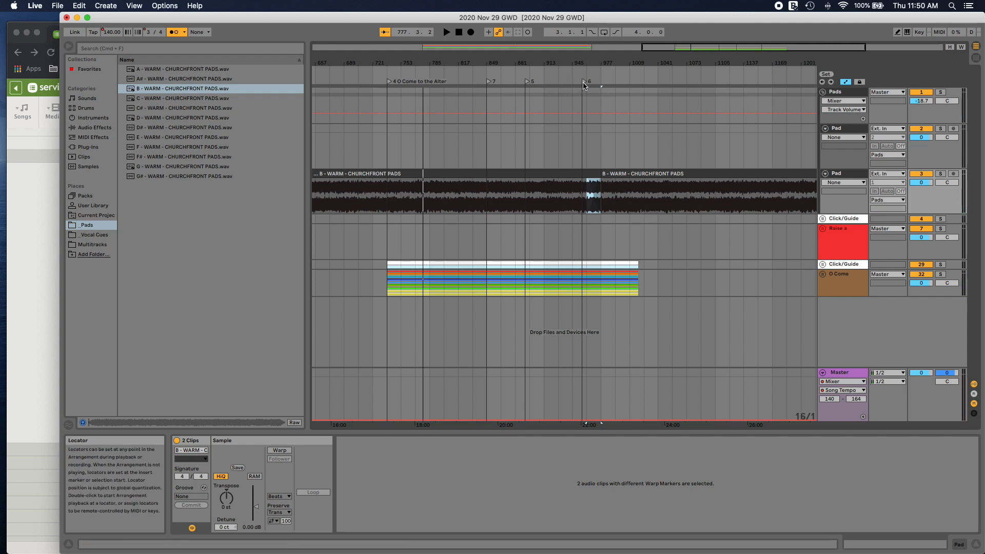
left_click_drag(583, 83, 776, 84)
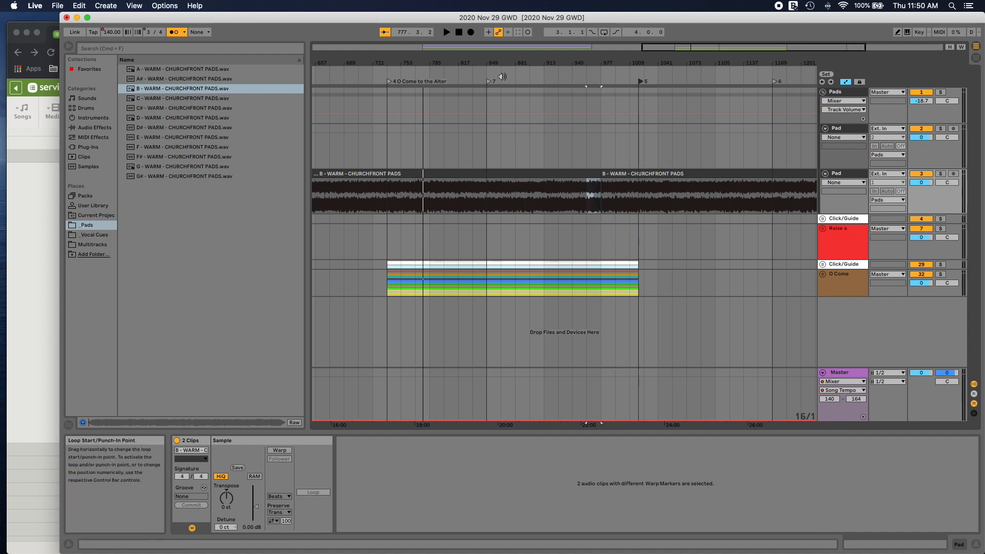
left_click_drag(488, 84, 706, 86)
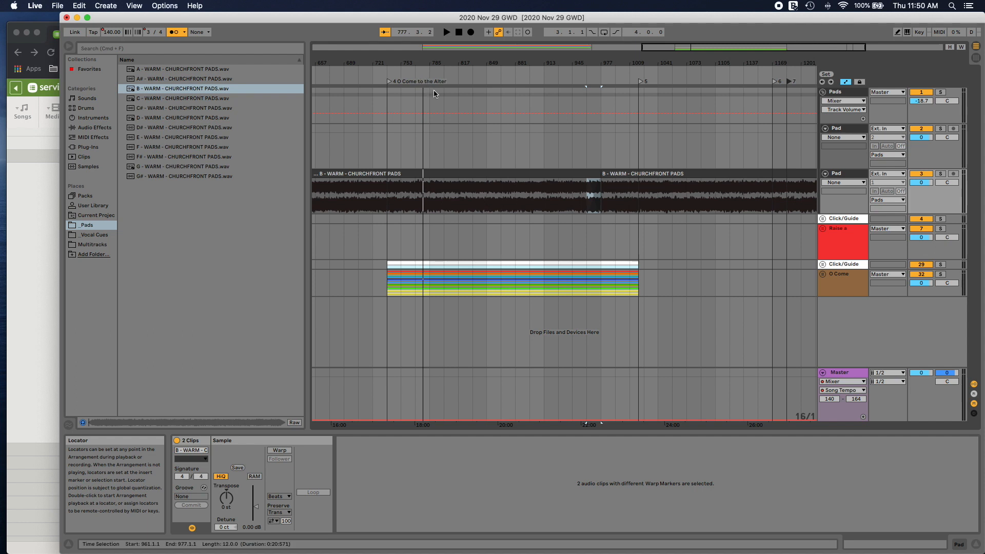
Step: Play back the B pad crossfade, check the order of service in Planning Center in Chrome, and return to Live
left_click(589, 83)
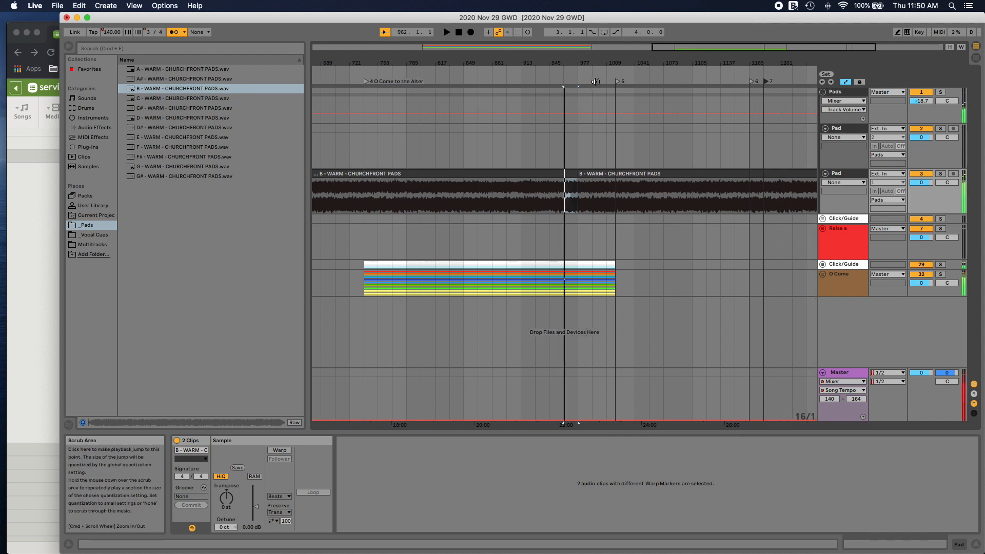
left_click(51, 182)
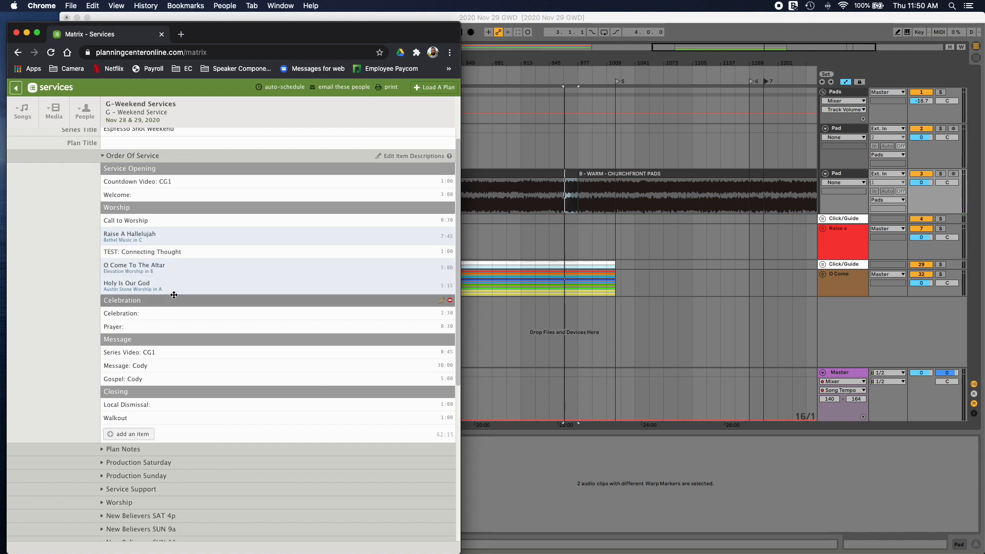
left_click(655, 23)
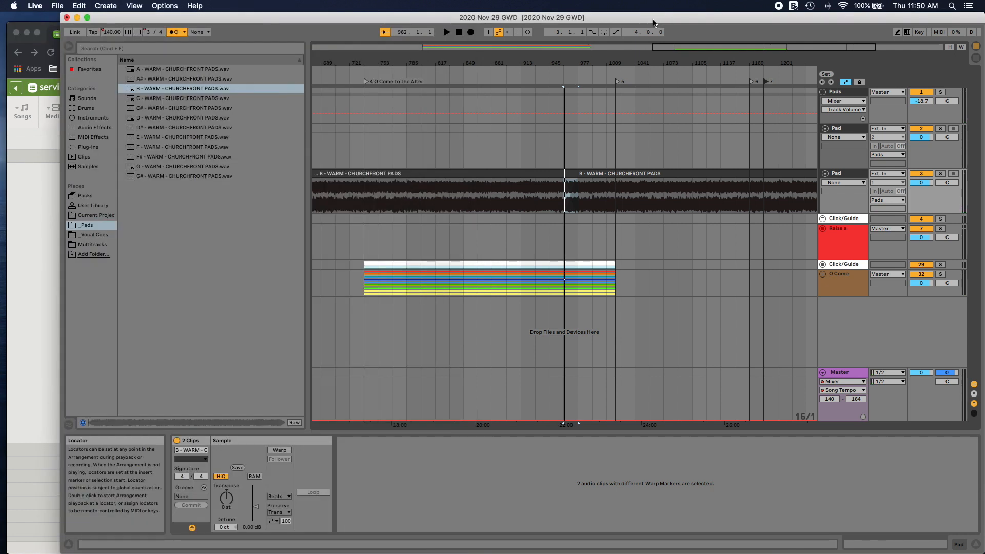
Step: Place the A pad sample on the upper Pad track at locator 5 and trim the second B pad clip to end there
scroll(512, 141, "left", 10)
scroll(512, 141, "right", 6)
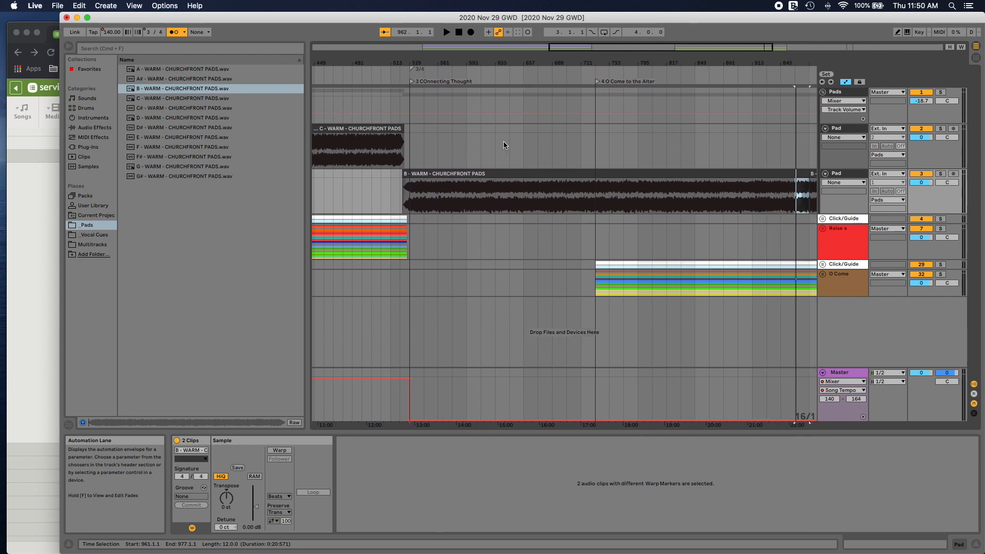
left_click_drag(234, 67, 733, 151)
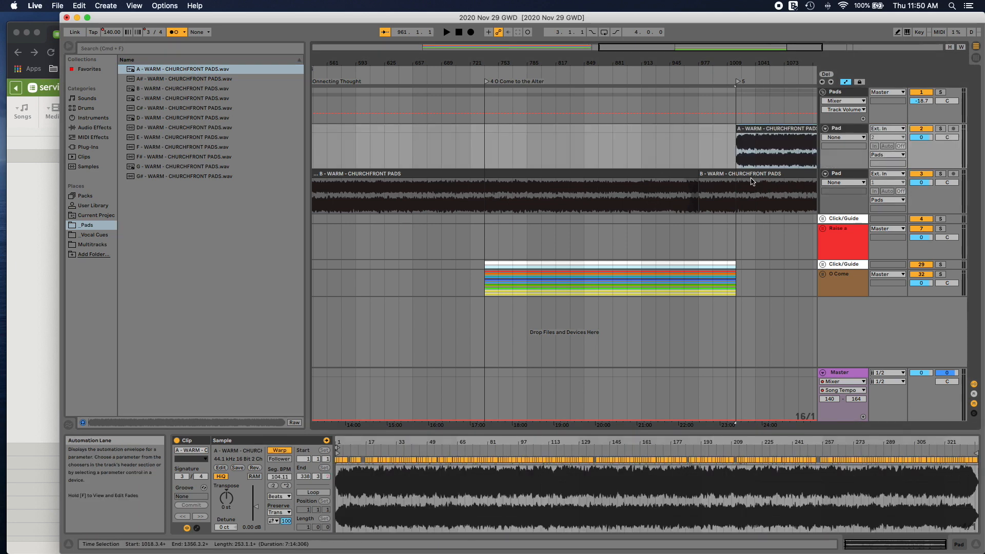
scroll(729, 176, "right", 10)
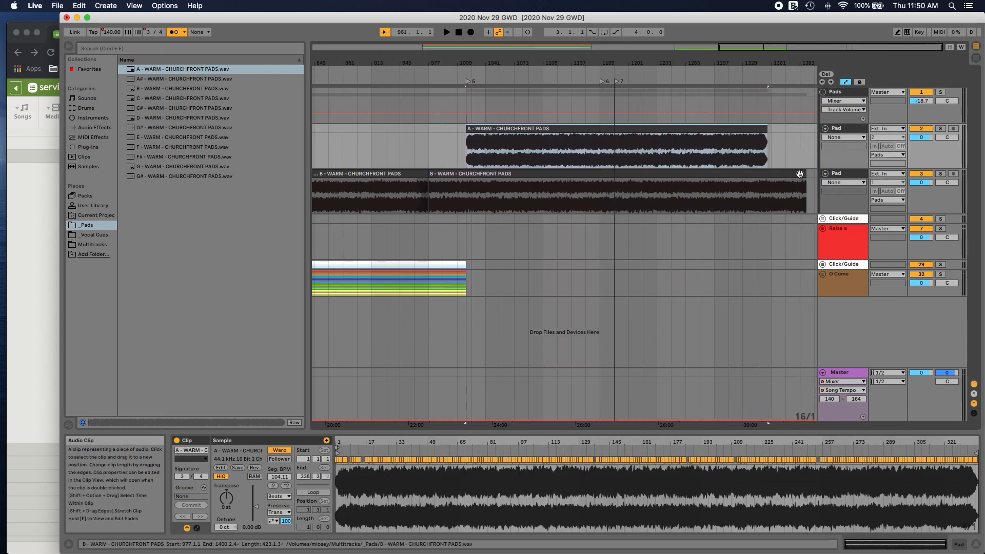
left_click_drag(802, 174, 468, 180)
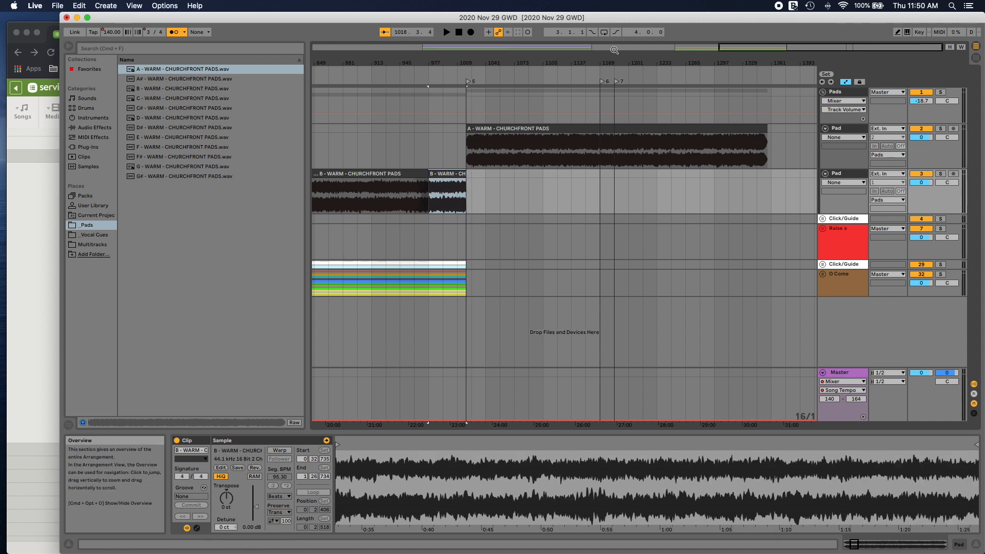
Step: Create a fade-out on the second B pad clip from bar 1015 to its end and play it back
left_click_drag(777, 46, 777, 76)
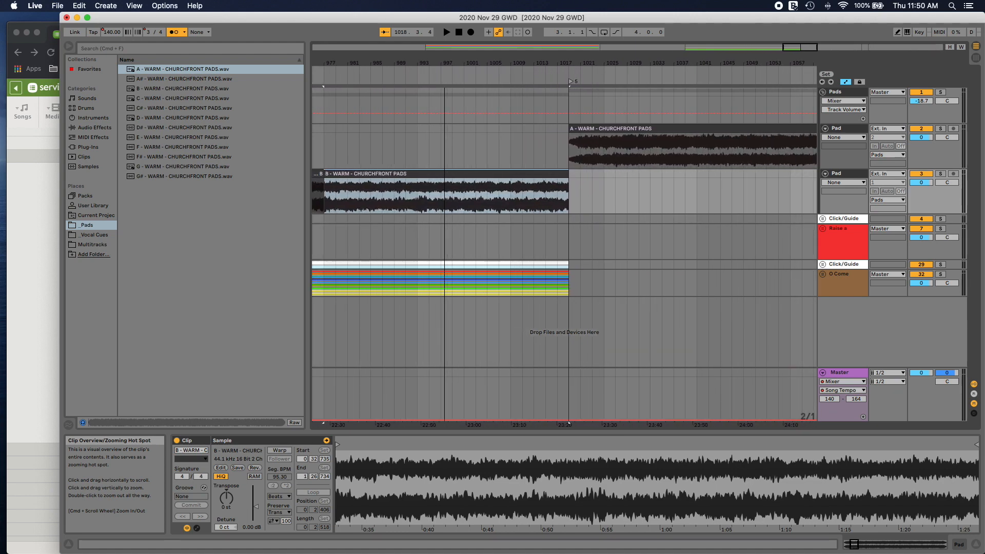
left_click_drag(571, 184, 548, 190)
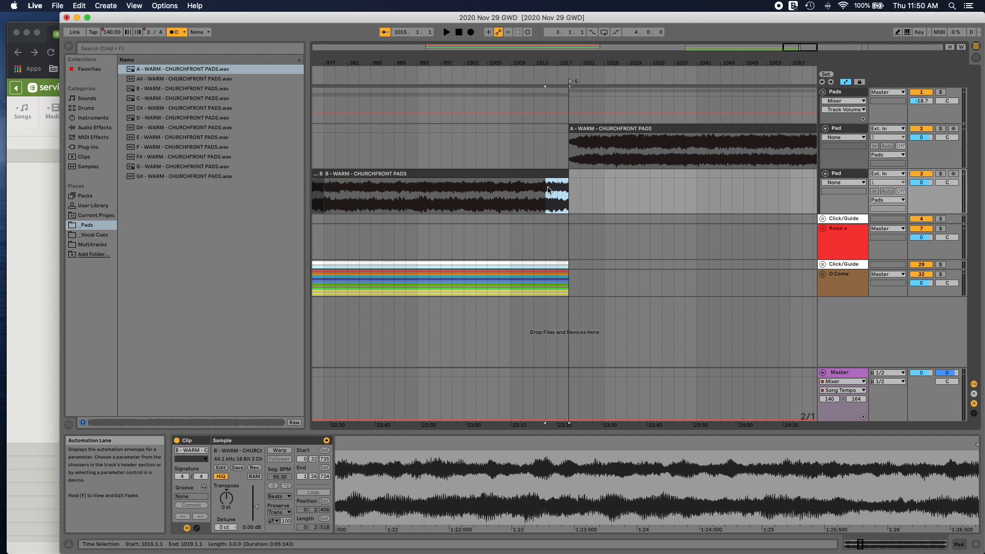
right_click(548, 190)
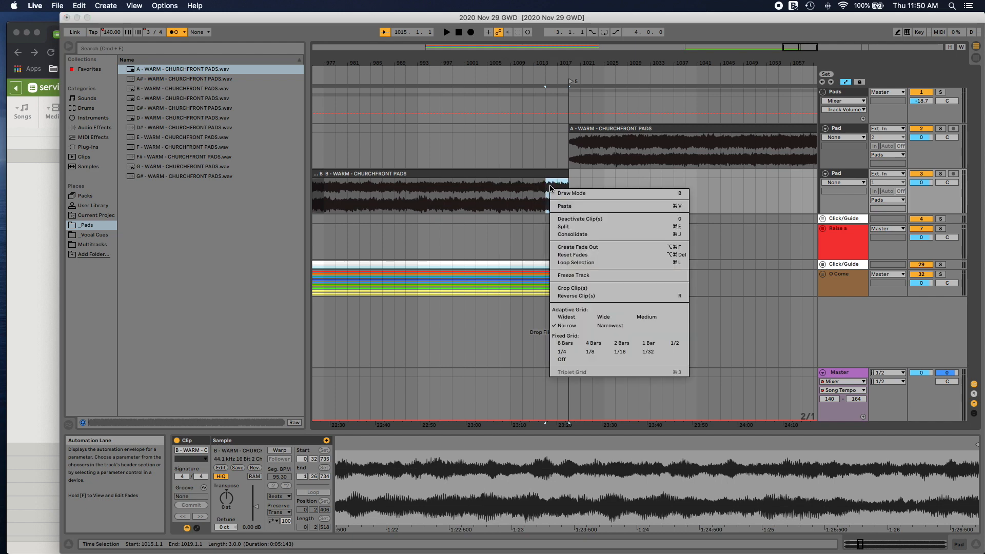
left_click(579, 247)
left_click(526, 78)
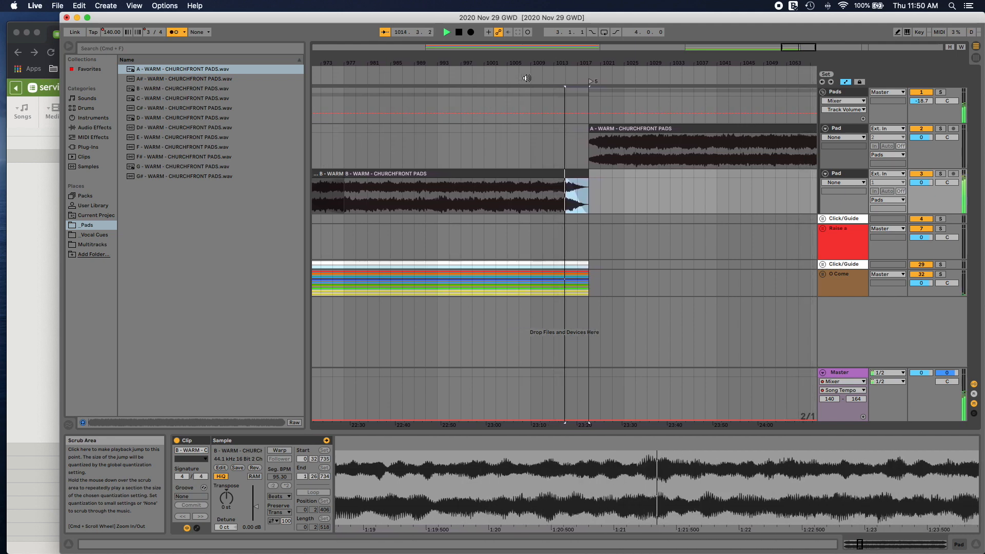
Step: Turn off warping on the A pad clip, give it a fade-in, and shift it two bars earlier to overlap the B pad's fade-out
left_click(585, 129)
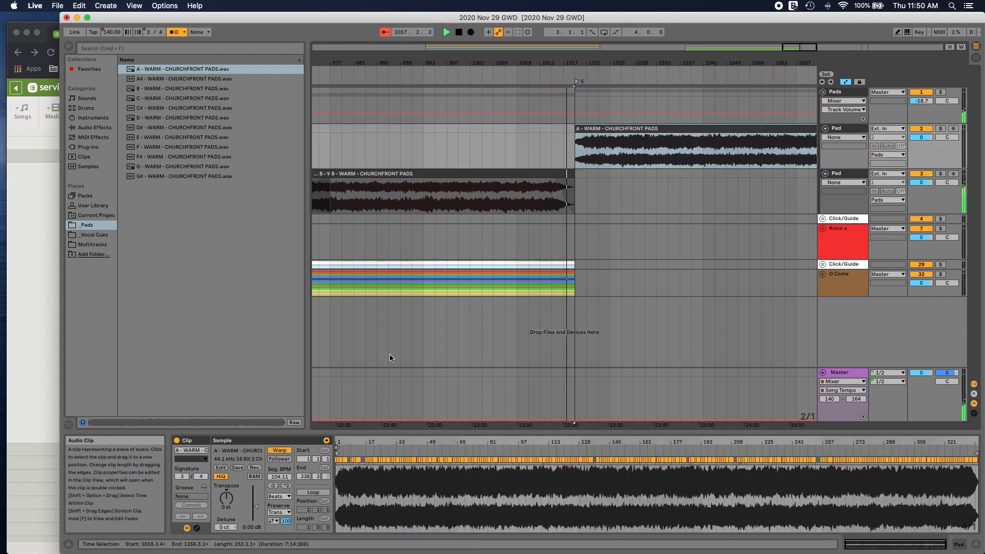
left_click(280, 450)
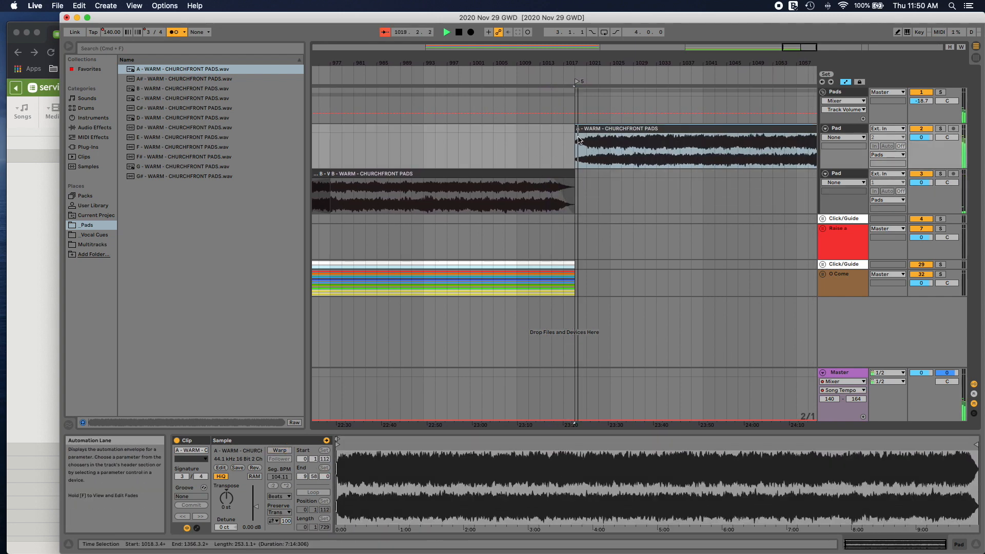
left_click_drag(566, 148, 611, 134)
right_click(592, 147)
left_click(619, 206)
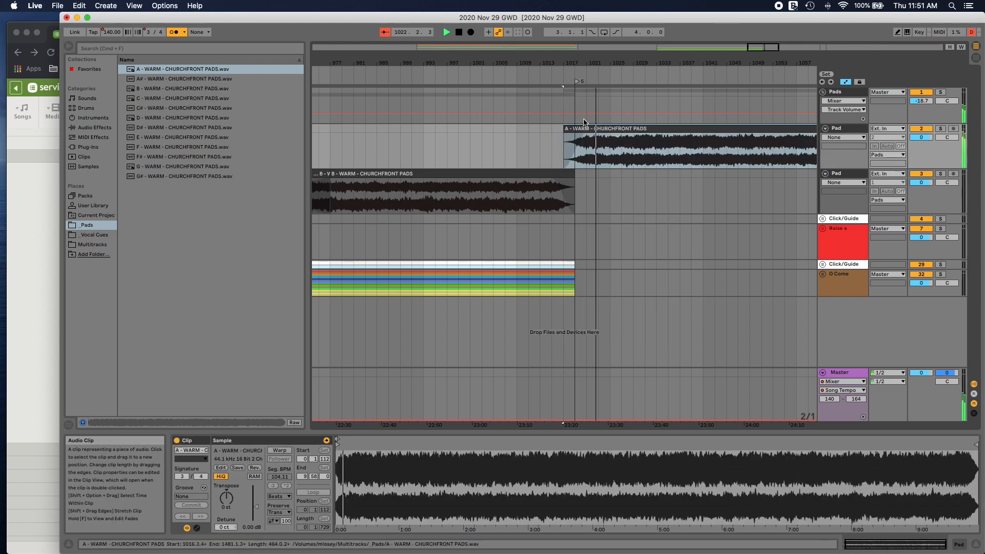
Step: Play back the B-to-A pad transition together with the end of the O Come song
left_click(550, 75)
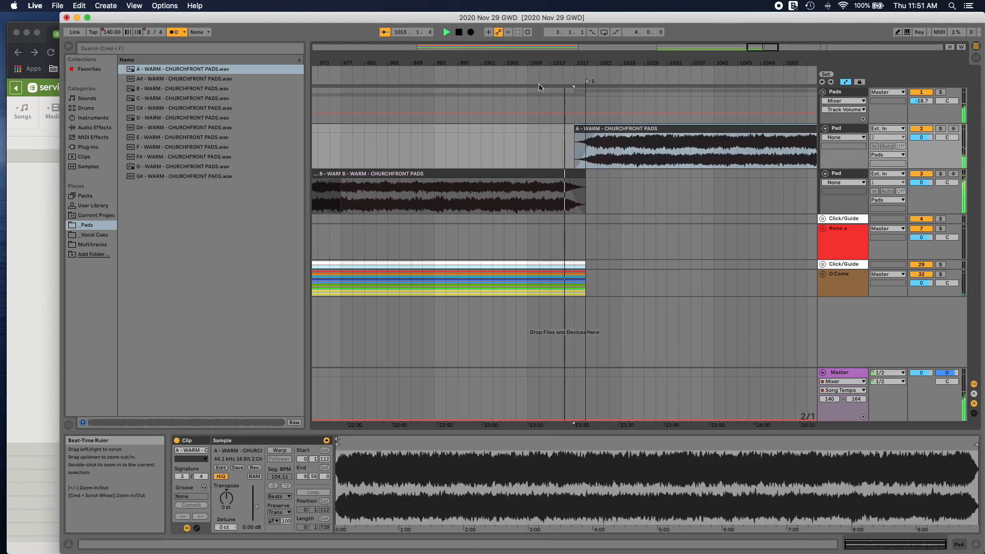
left_click(527, 77)
left_click(524, 77)
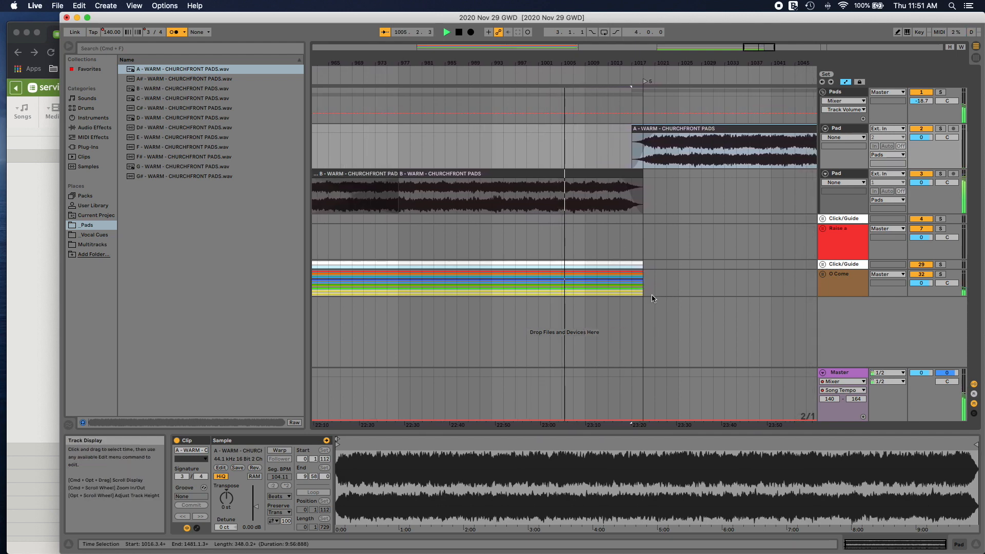
key("space")
Step: Shorten the second B pad clip to end at bar 1009 and align locator 5 and the A pad clip with that end
left_click_drag(642, 176, 583, 176)
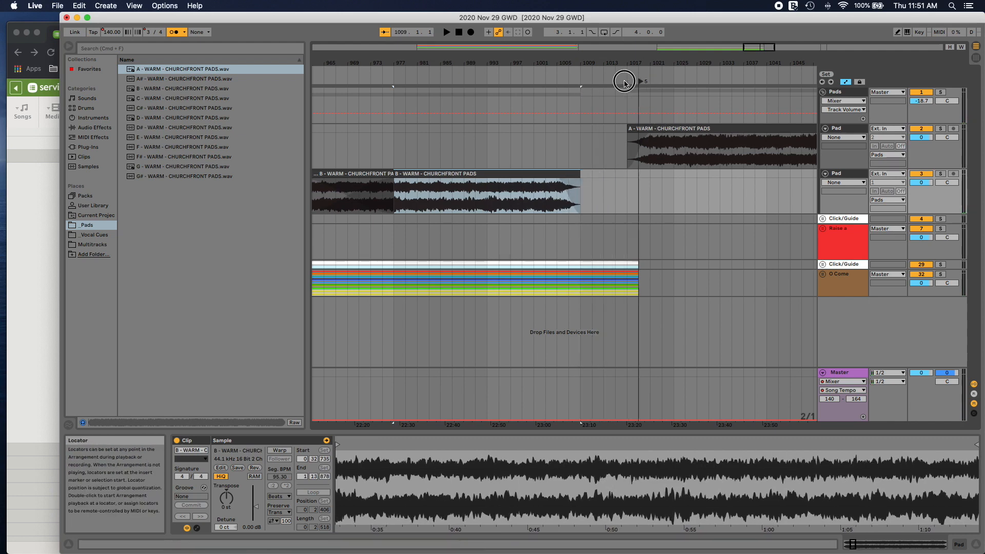
left_click_drag(624, 81, 582, 81)
left_click_drag(681, 128, 635, 131)
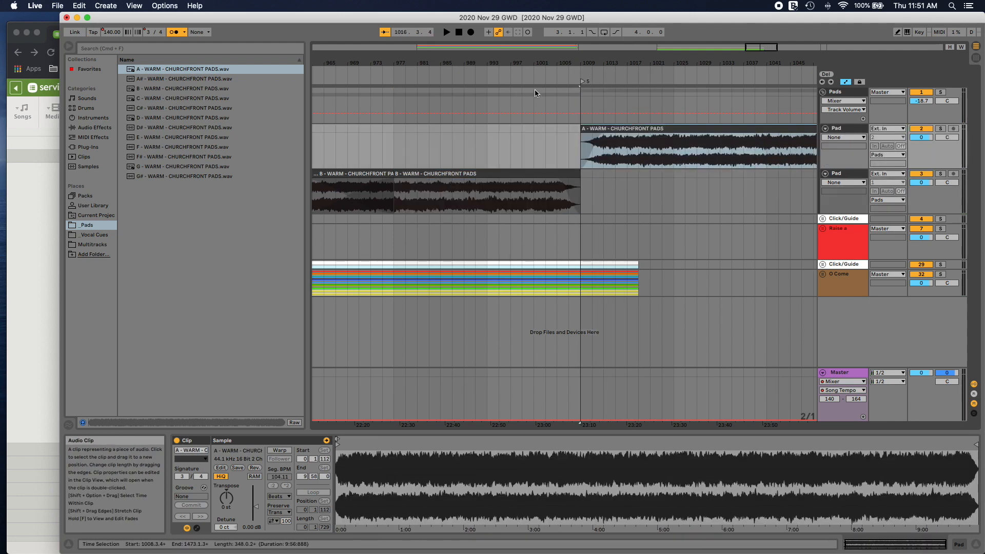
left_click(534, 81)
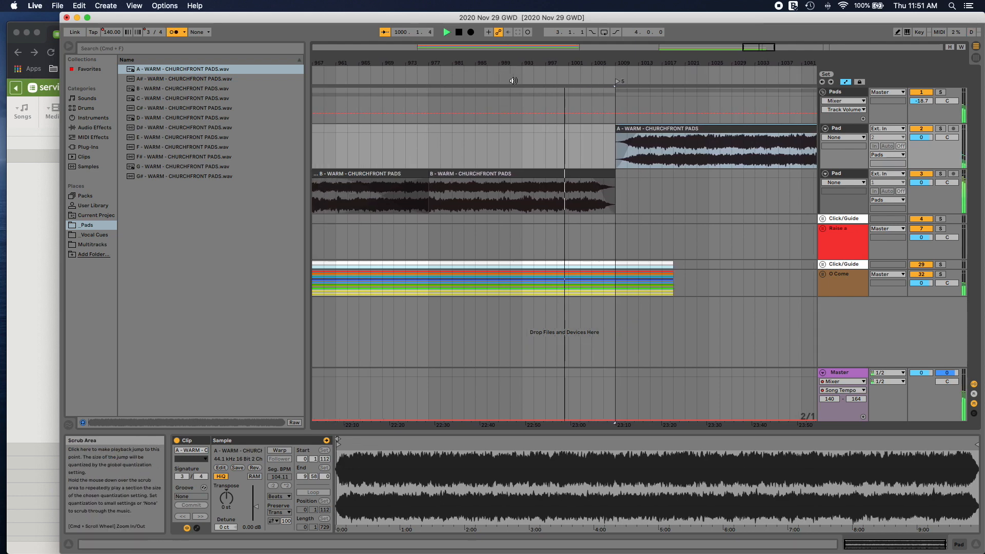
Step: Trim the O Come and click clips to end at bar 1011 and move the A pad clip to start at bar 1007
left_click_drag(674, 290, 621, 267)
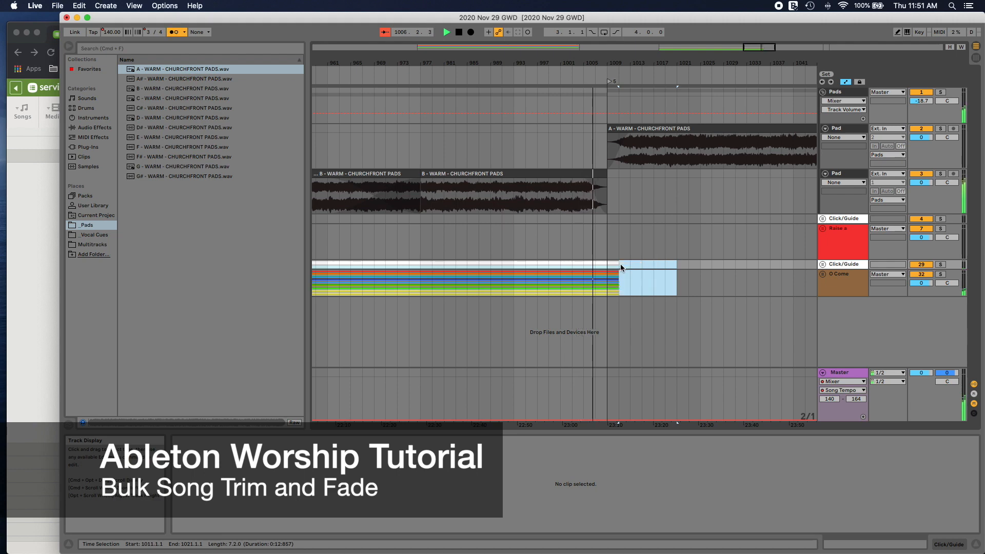
left_click(660, 130)
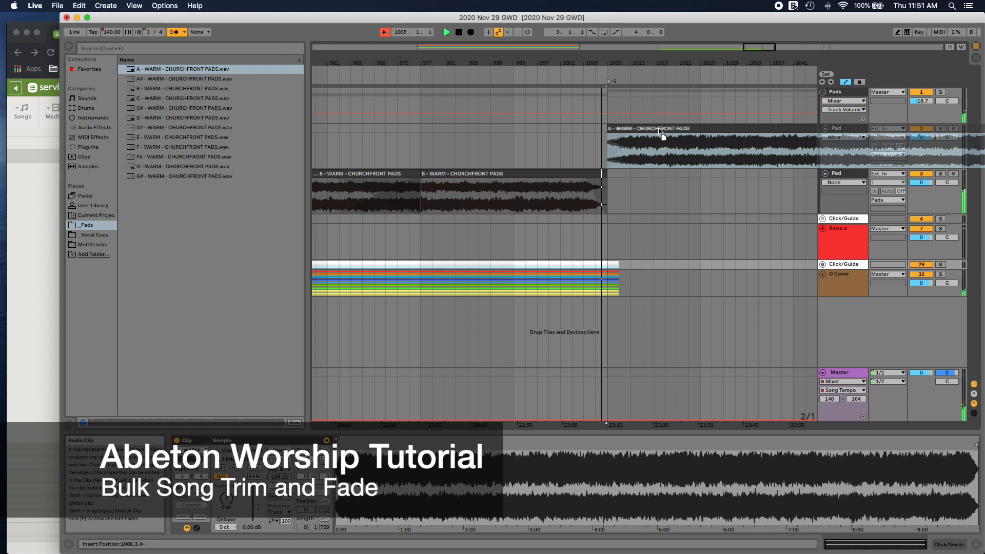
left_click_drag(662, 130, 629, 128)
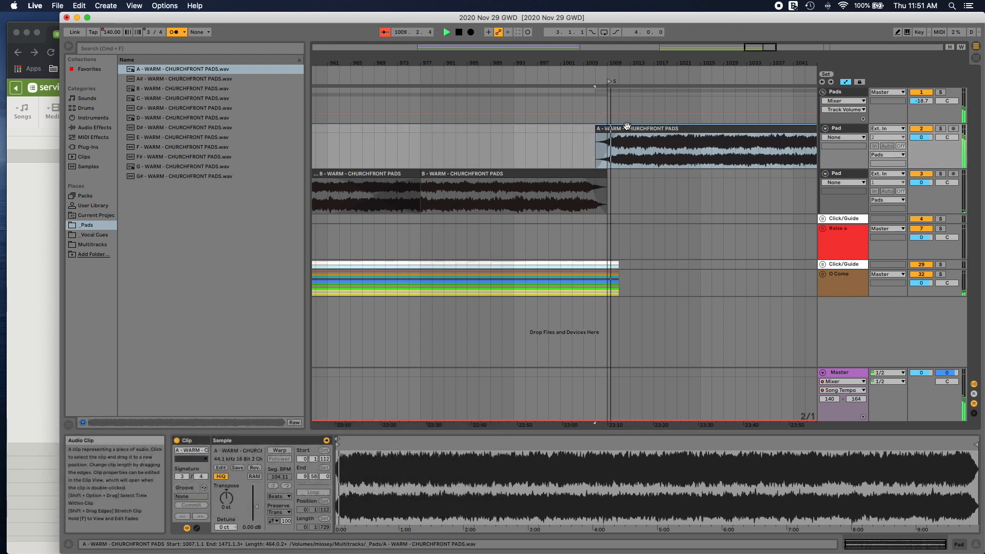
left_click(588, 78)
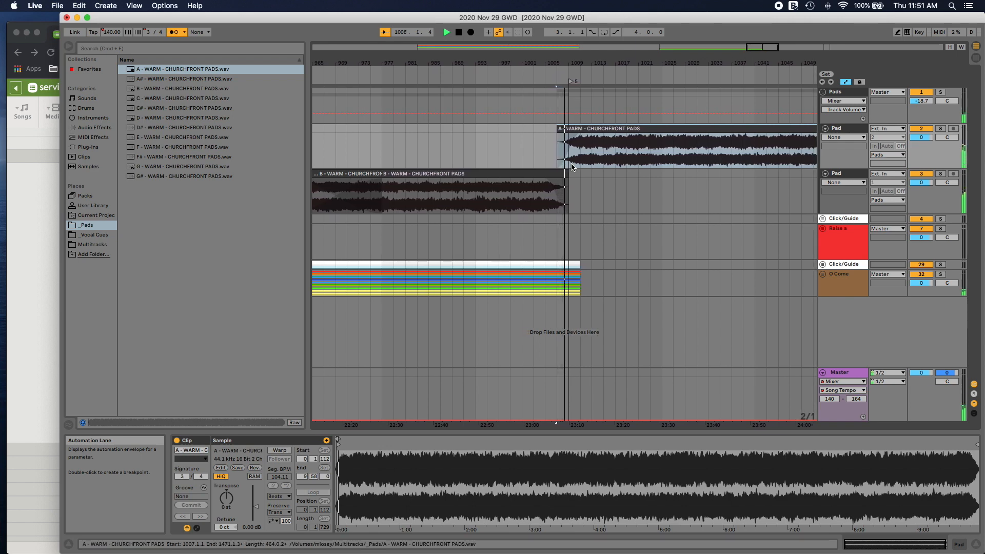
Step: Expand the O Come group and create a fade-out on all its stems from bar 1007 to bar 1011
left_click(824, 279)
scroll(537, 309, "down", 3)
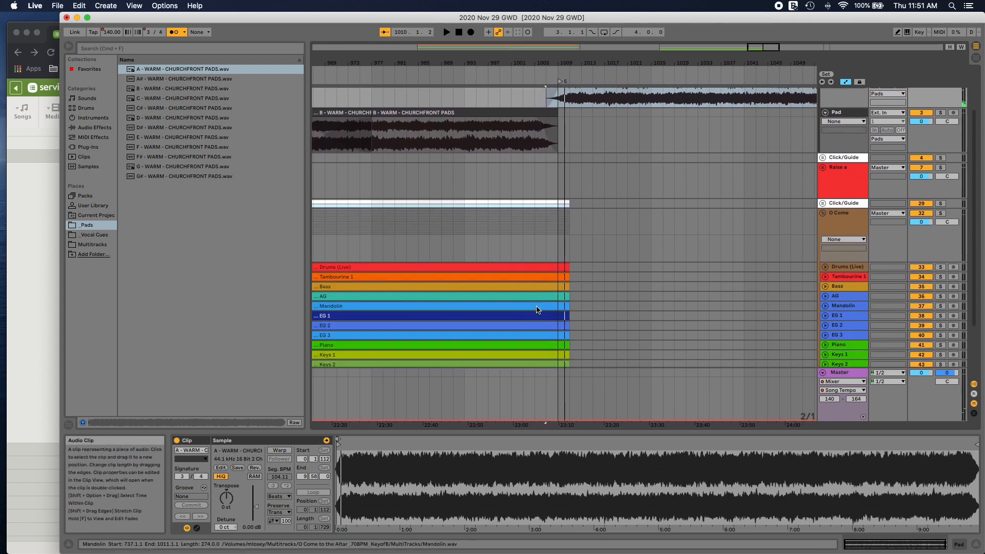
scroll(537, 310, "down", 3)
left_click_drag(574, 194, 543, 342)
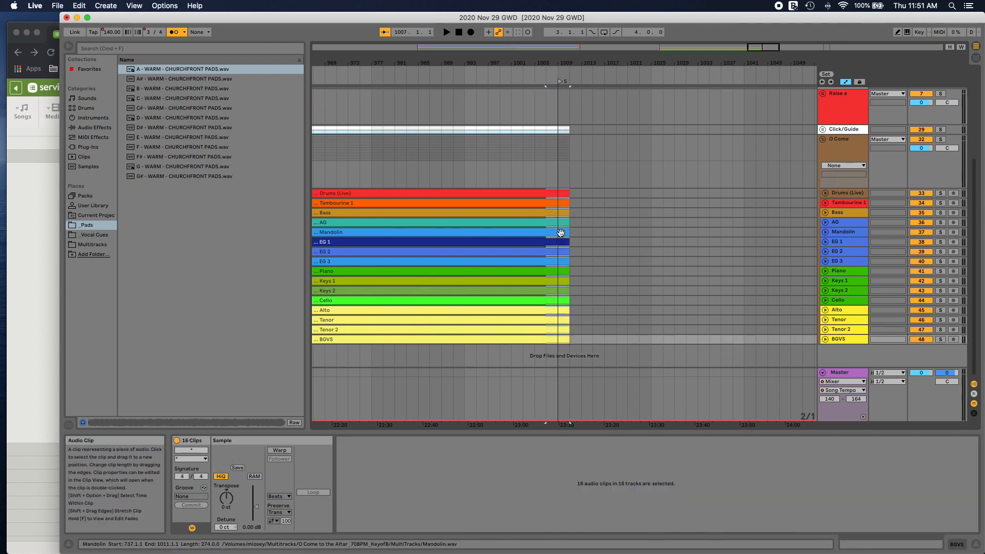
left_click(825, 193)
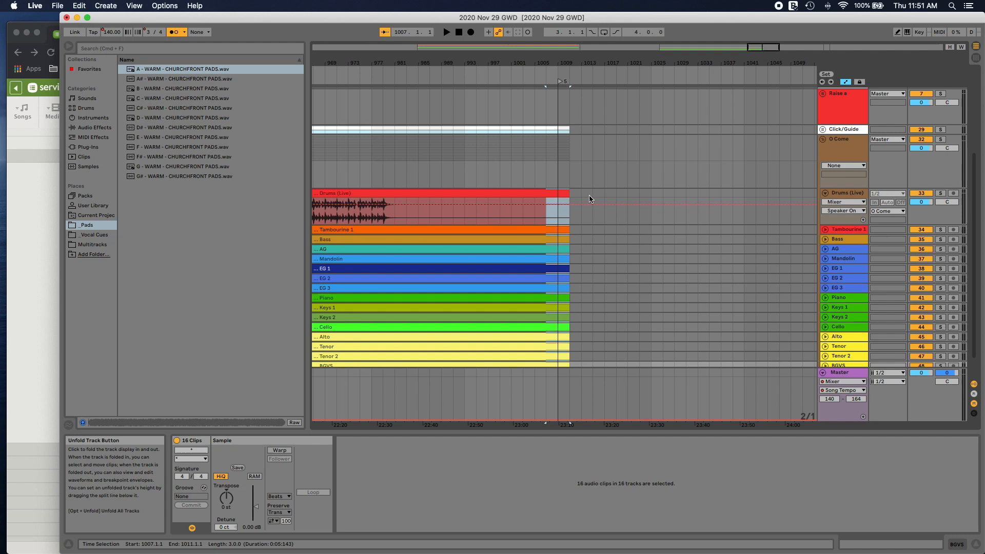
right_click(559, 214)
left_click(588, 305)
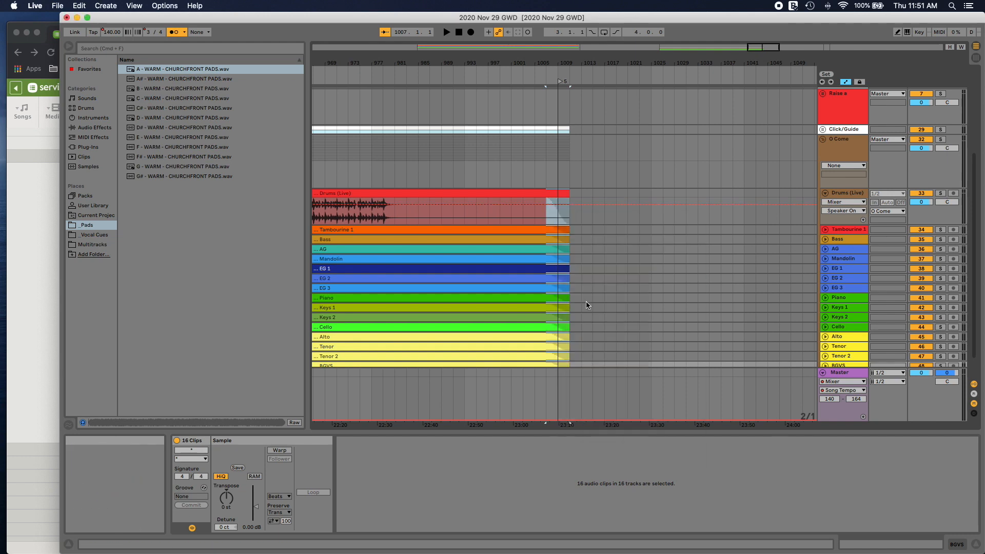
left_click(826, 194)
Step: Play back the faded ending of the O Come stems over the pad crossfade
scroll(643, 140, "up", 3)
left_click(542, 82)
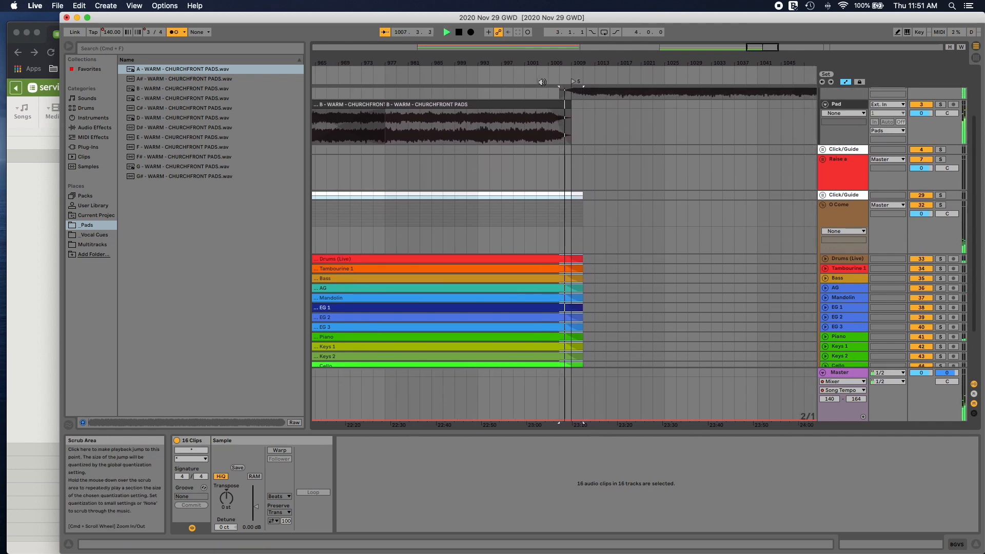
scroll(619, 134, "up", 1)
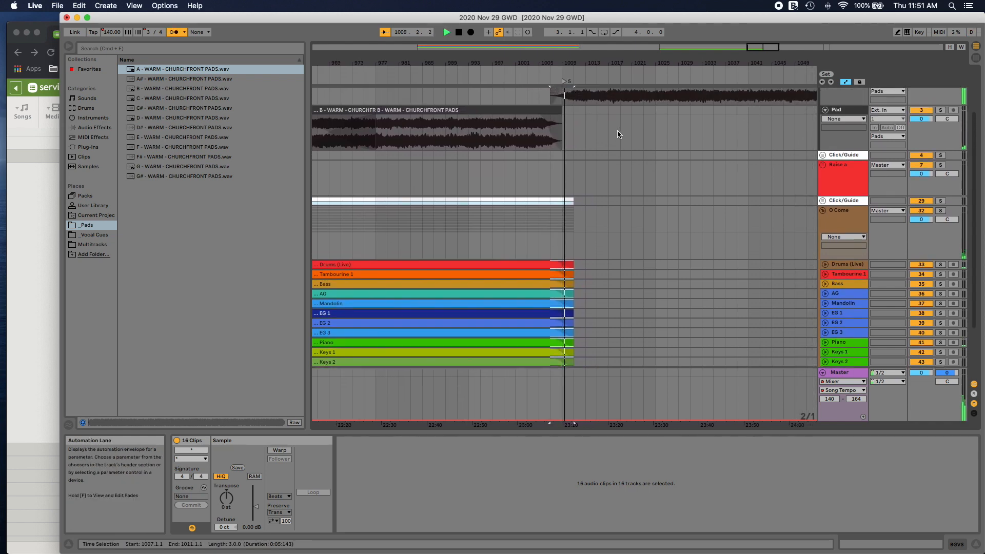
scroll(616, 134, "down", 5)
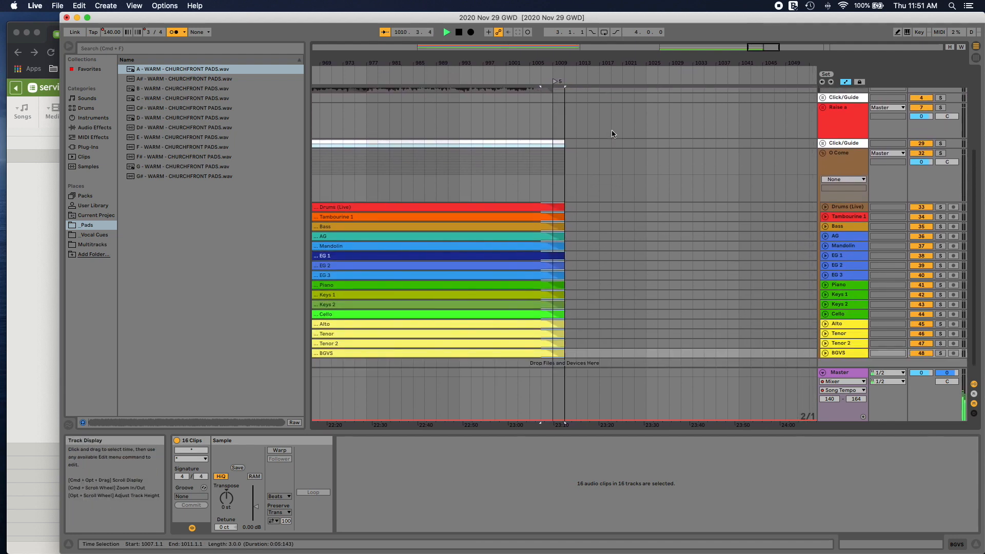
scroll(613, 134, "down", 1)
Step: Check the next song in Planning Center, search Live's Multitracks folder for "holy is", and expand the Holy Is Our God-With-In-A-68.00bpm folder
left_click(39, 186)
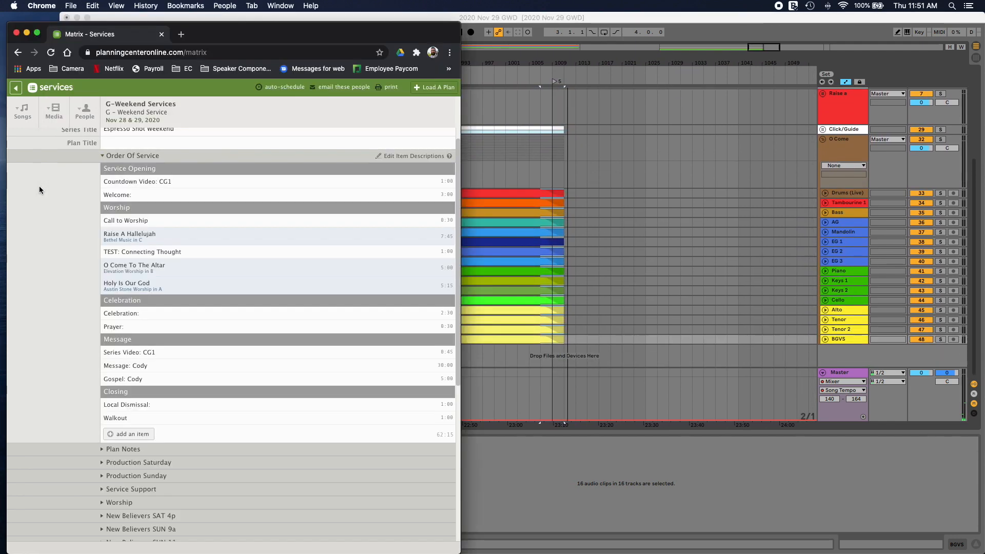
left_click(495, 19)
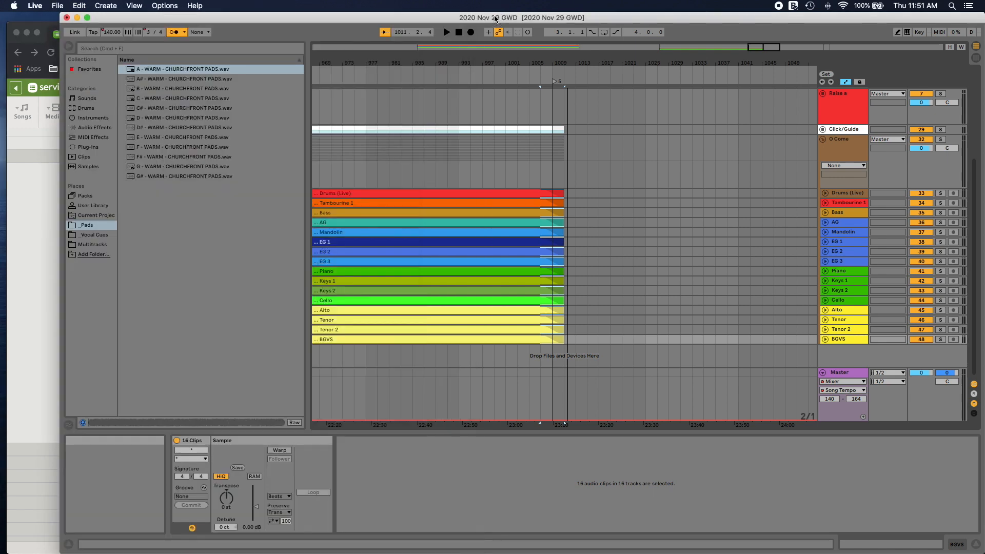
left_click(92, 245)
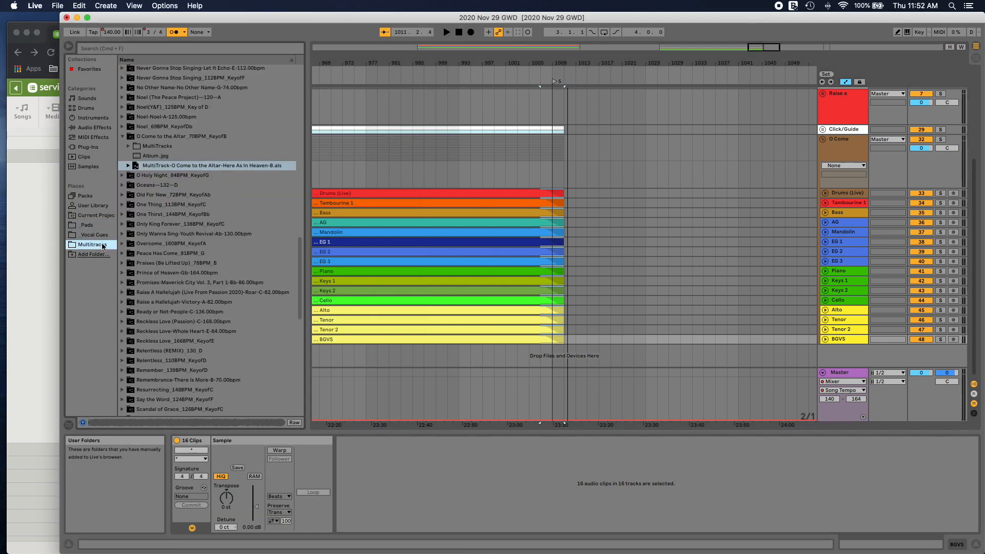
key("super+f")
type("holy is")
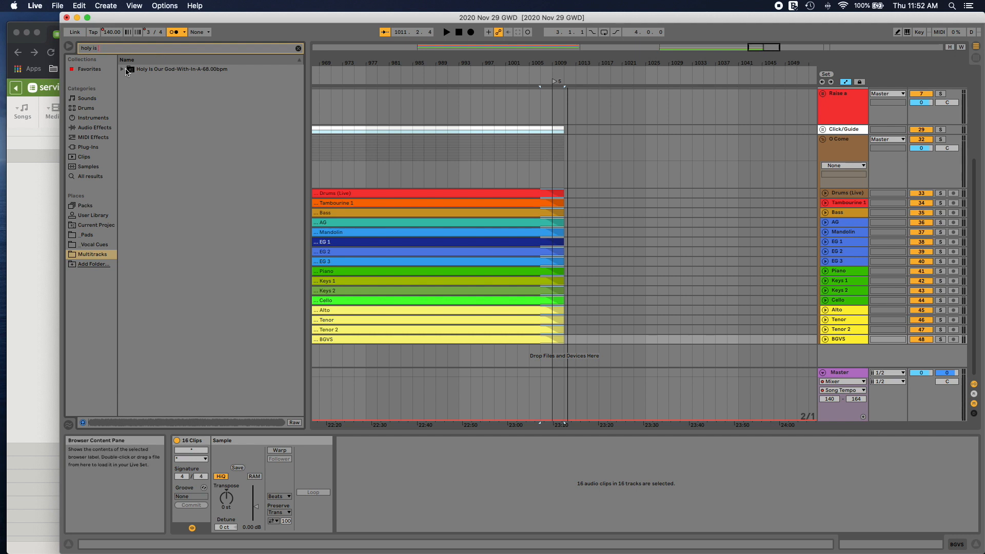
left_click(122, 70)
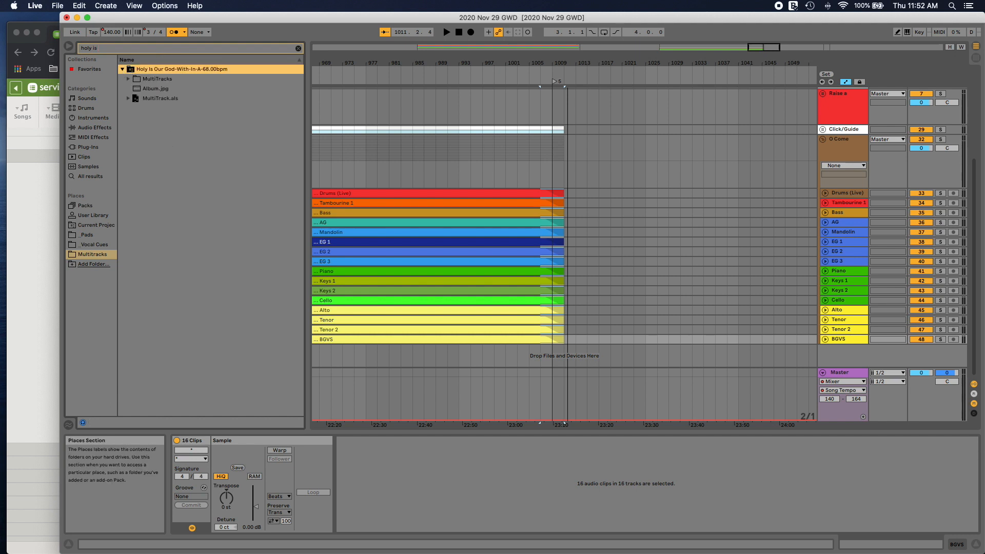
Step: Work out the next song's doubled tempo in Calculator and add a Song Tempo change to 136 BPM shortly before locator 5 in Live
key("super+Tab")
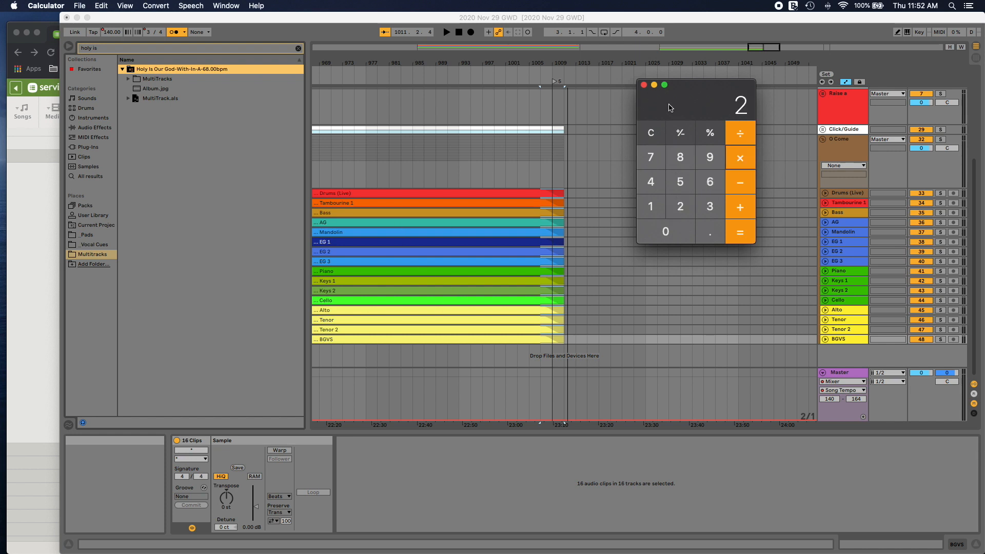
left_click(644, 86)
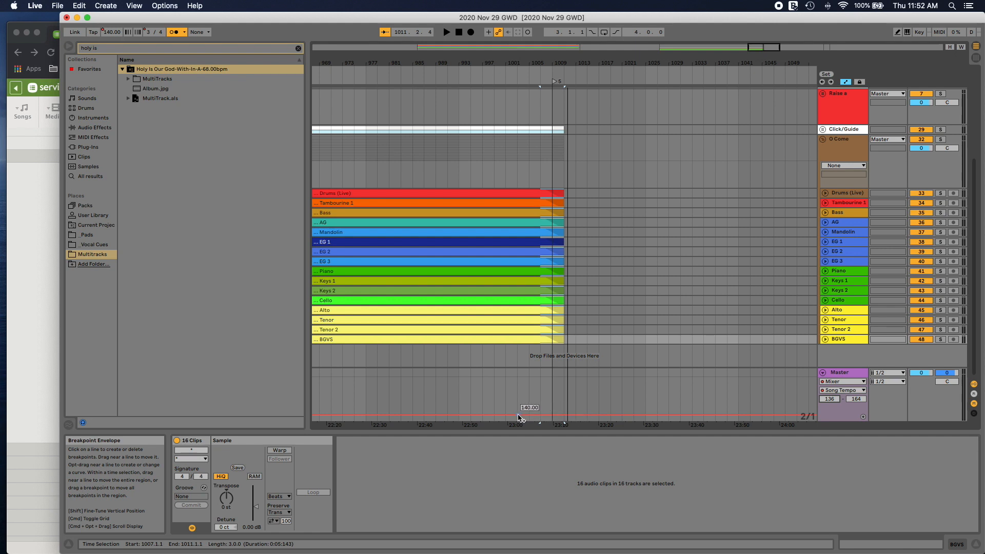
left_click(518, 416)
left_click_drag(530, 419, 530, 424)
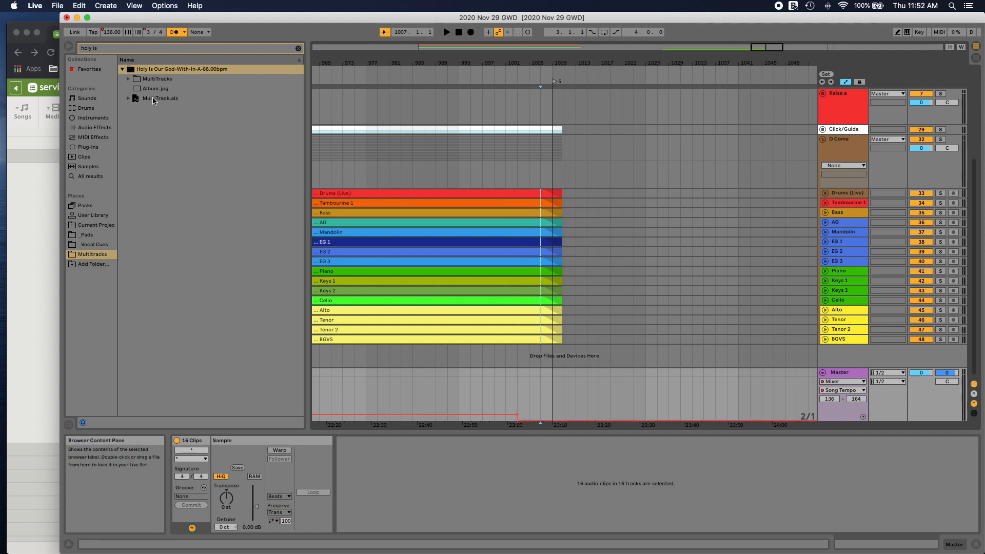
Step: Import MultiTrack.als from the Holy Is Our God folder as new tracks below the existing ones
left_click_drag(154, 100, 445, 317)
left_click_drag(559, 354, 559, 354)
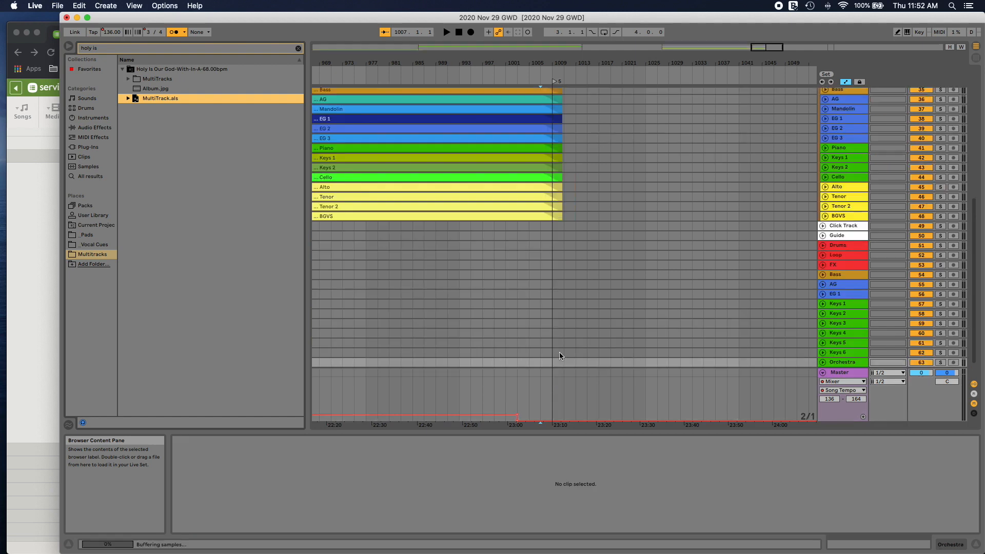
left_click(841, 245)
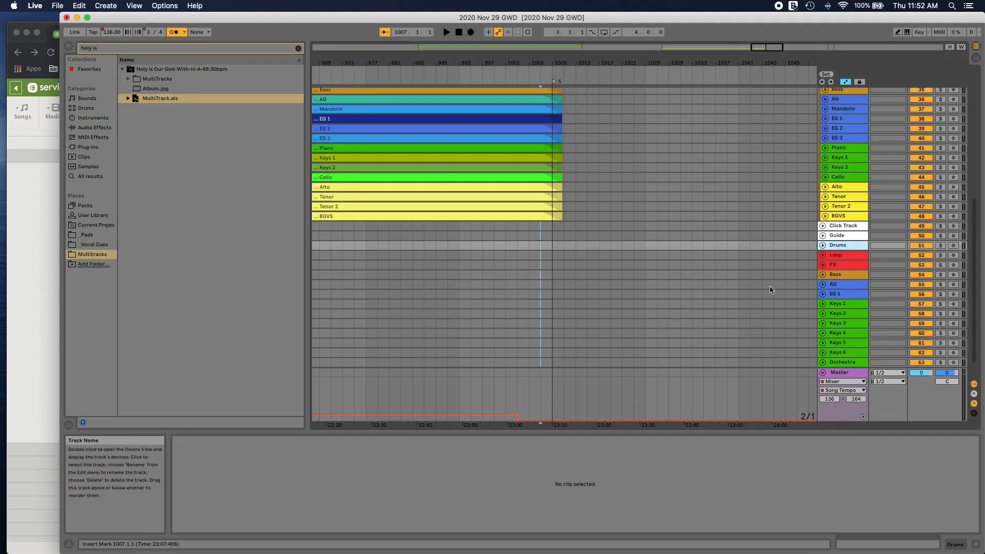
Step: Select all 15 imported clips, from Click Track to Orchestra, and move them from the set's start to locator 5
scroll(769, 286, "right", 5)
scroll(770, 285, "left", 20)
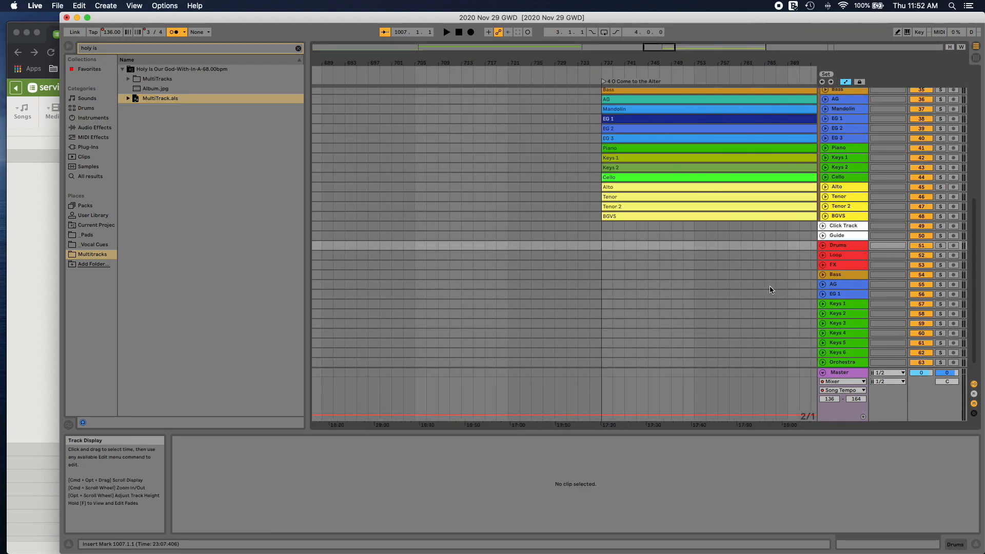
scroll(770, 286, "left", 18)
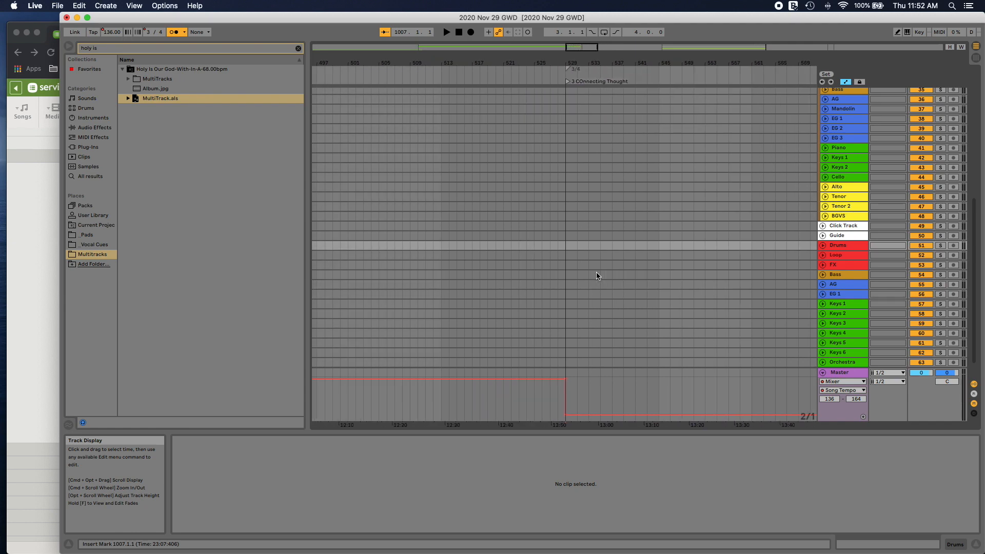
scroll(597, 276, "left", 20)
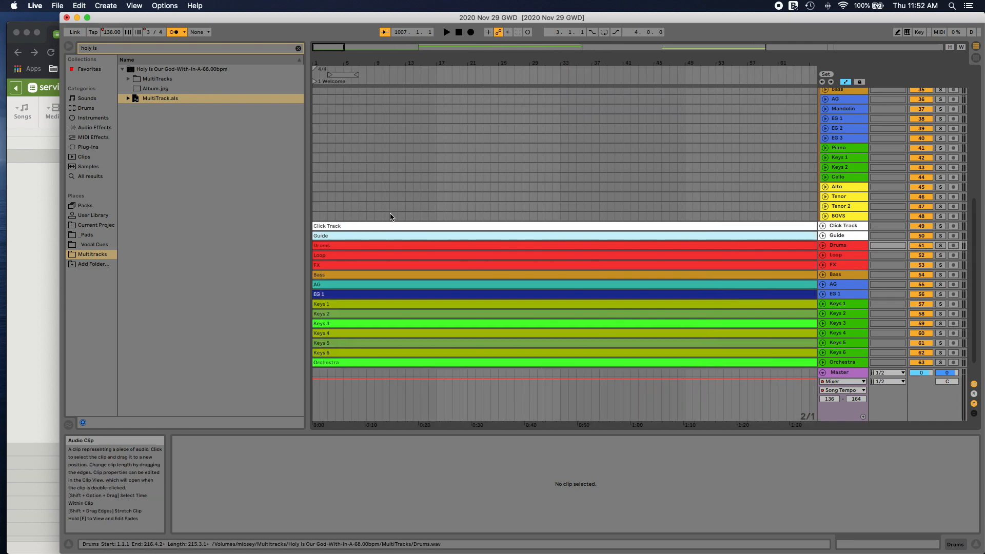
left_click(356, 225)
scroll(360, 326, "down", 2)
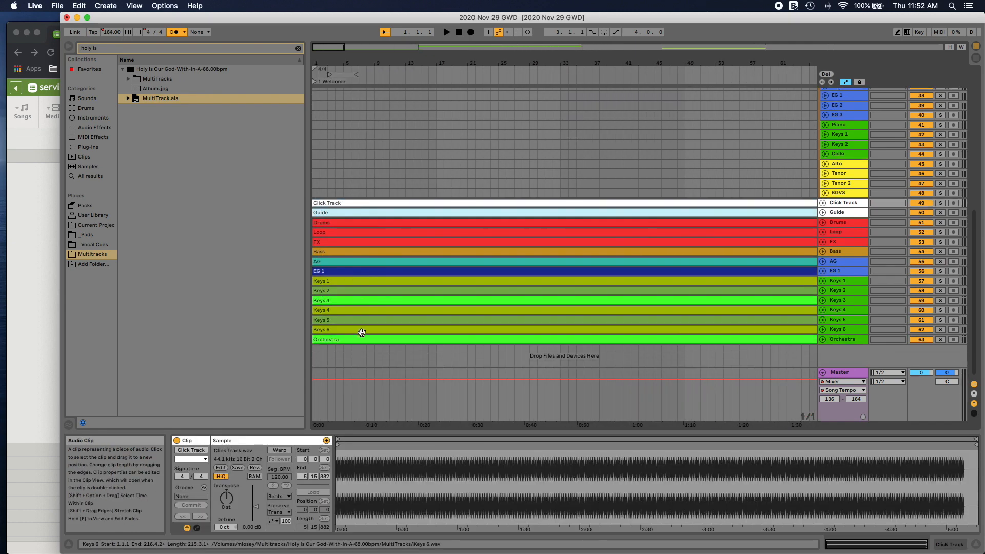
left_click(359, 338, "shift")
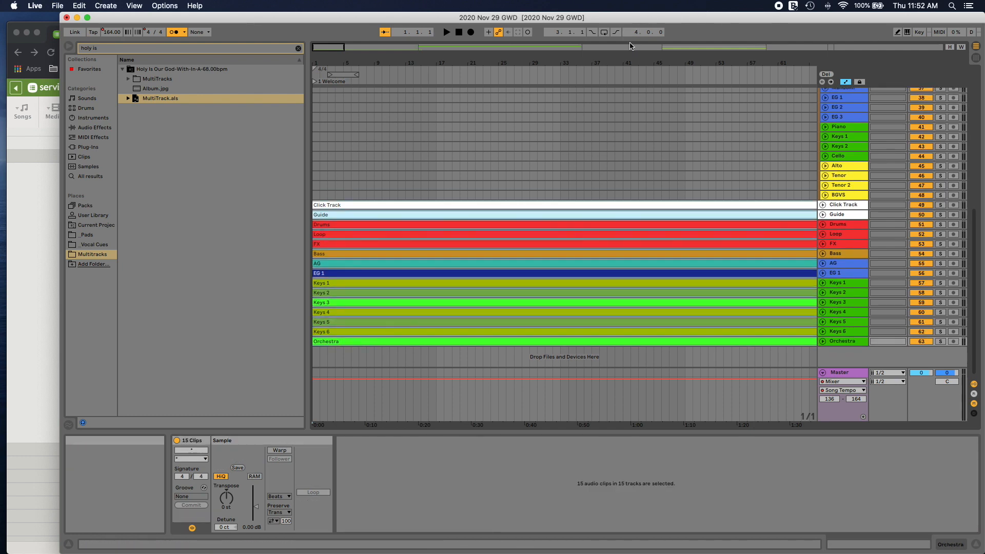
left_click_drag(336, 47, 337, 13)
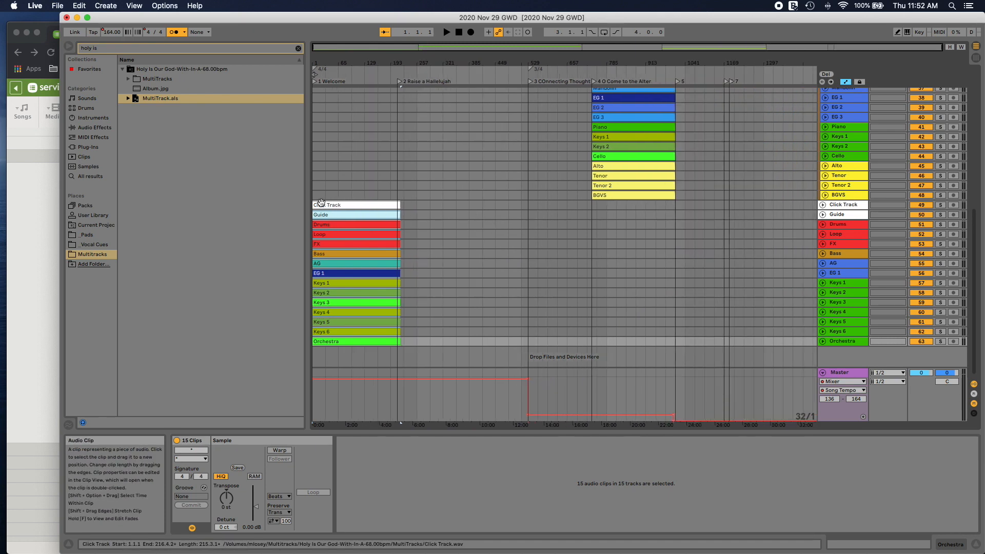
left_click_drag(332, 205, 689, 205)
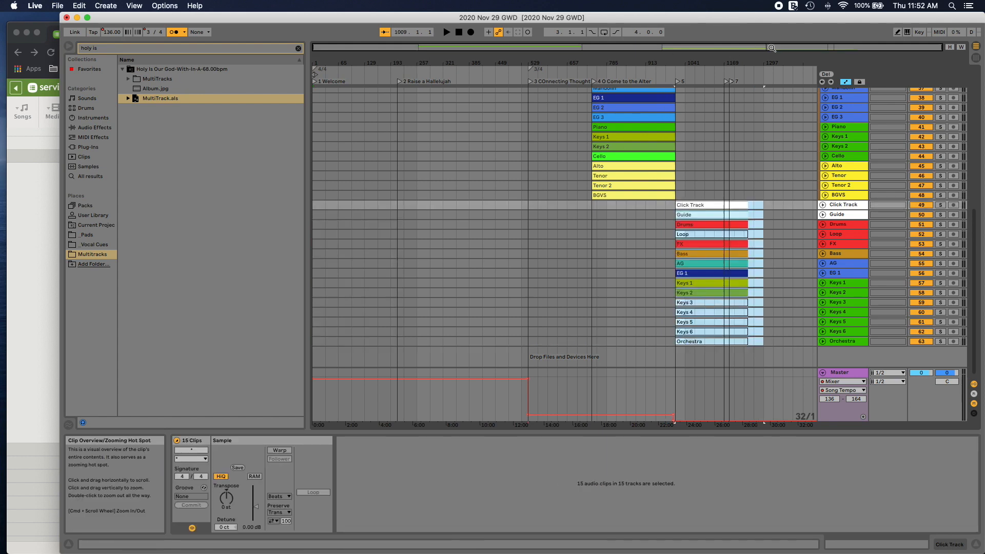
Step: Shift the imported clips earlier to start at bar 1005, playing back the transition from the previous song to check it
left_click_drag(762, 49, 760, 200)
left_click(560, 79)
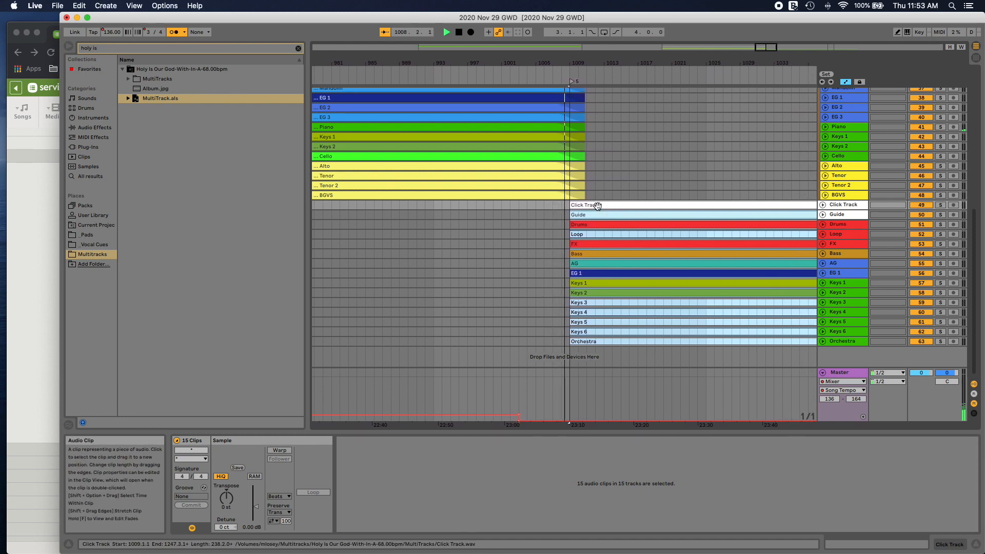
left_click_drag(596, 205, 553, 206)
left_click(487, 79)
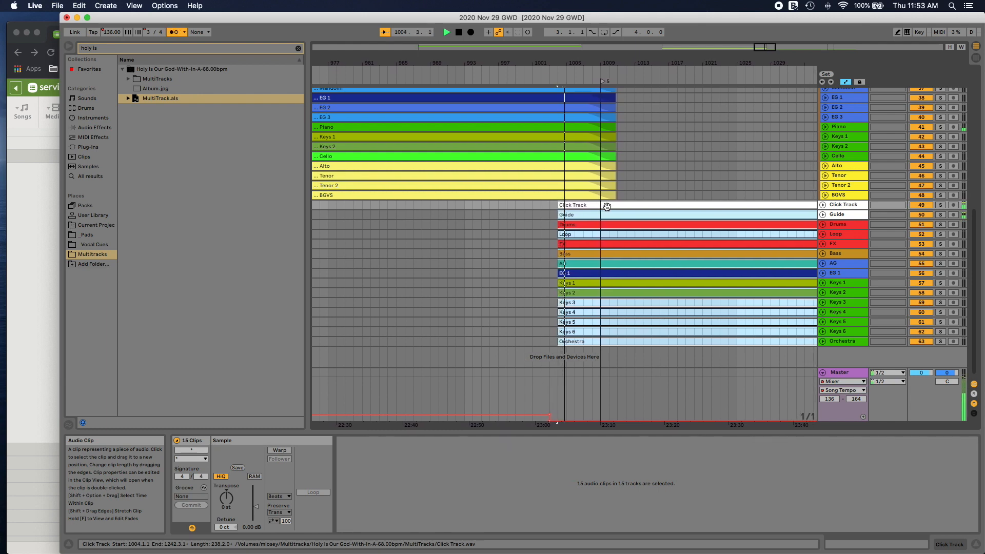
left_click_drag(593, 206, 601, 210)
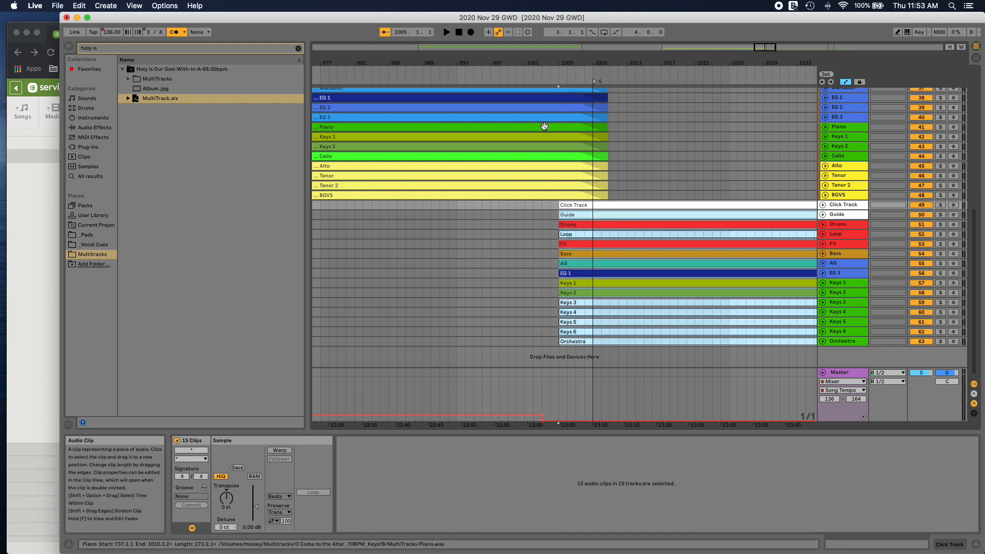
left_click(547, 77)
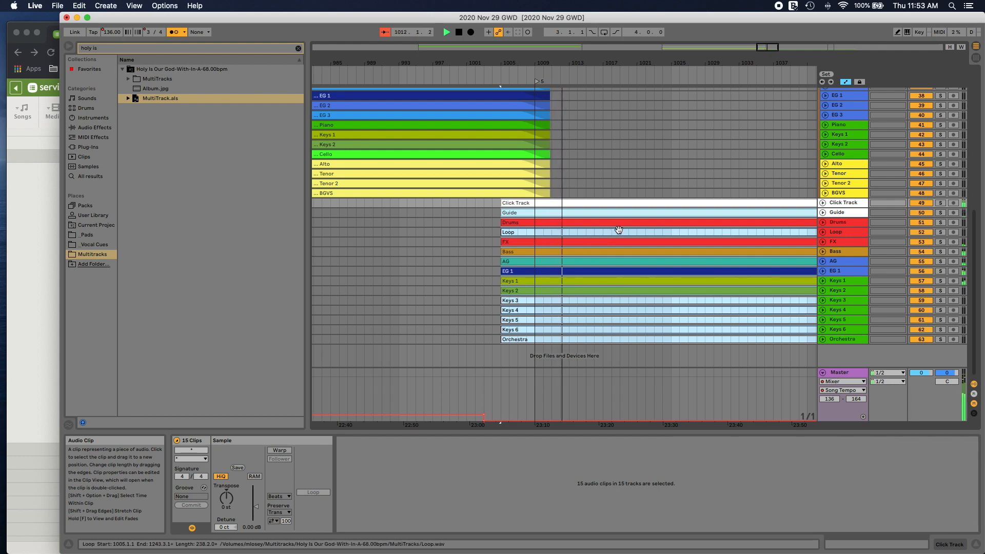
key("space")
Step: Group the new stems from Drums to Orchestra, name the group Holy is Our God, and fold it
left_click(842, 225)
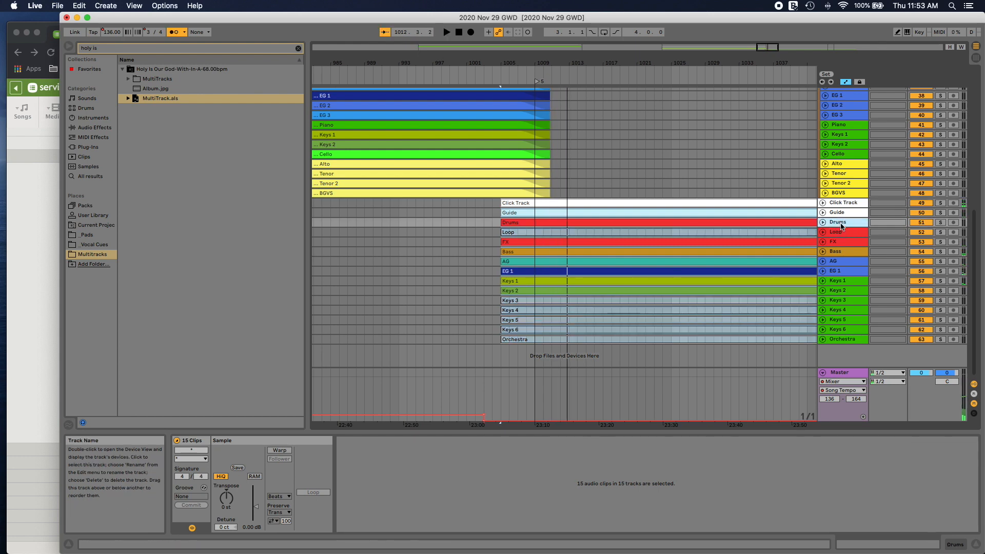
left_click(850, 340, "shift")
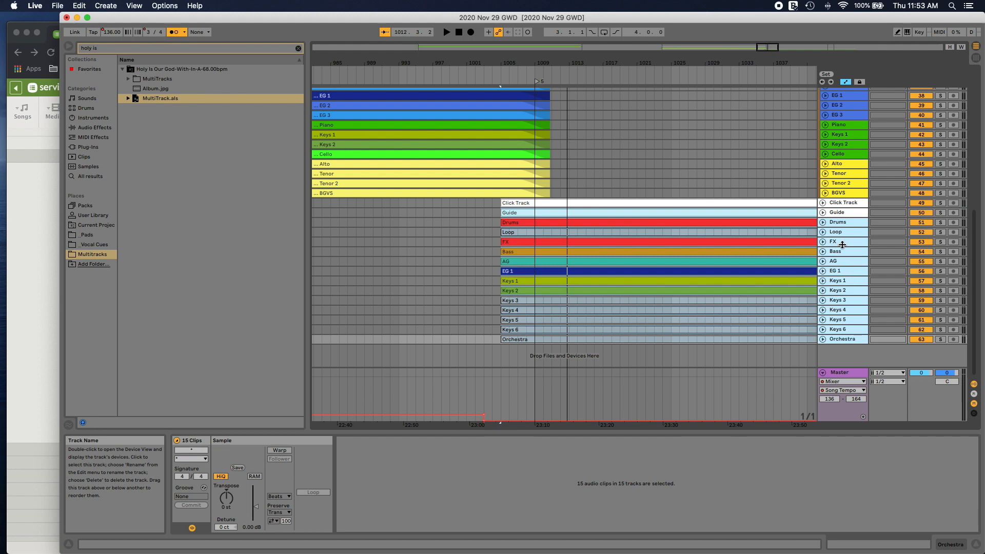
key("super+g")
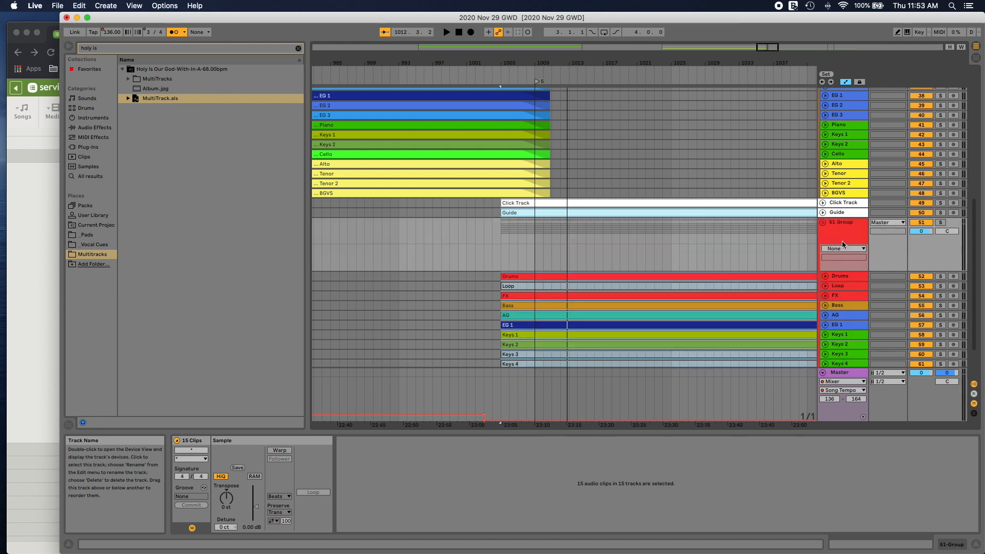
left_click(844, 228)
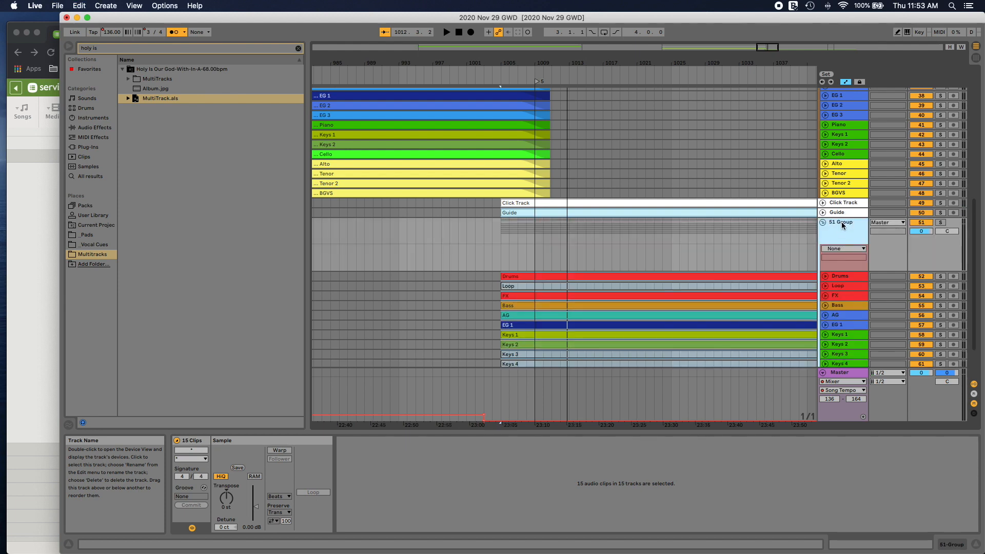
scroll(844, 226, "down", 1)
right_click(844, 226)
left_click(863, 258)
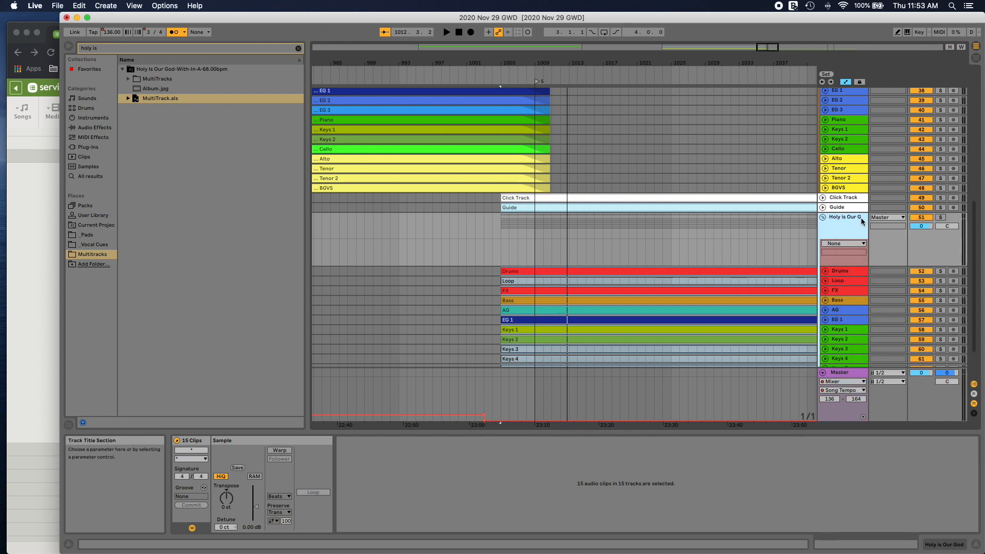
left_click(824, 218)
Step: Group the new song's Click Track and Guide tracks, name the group Click/Guide, and fold it
left_click(836, 208)
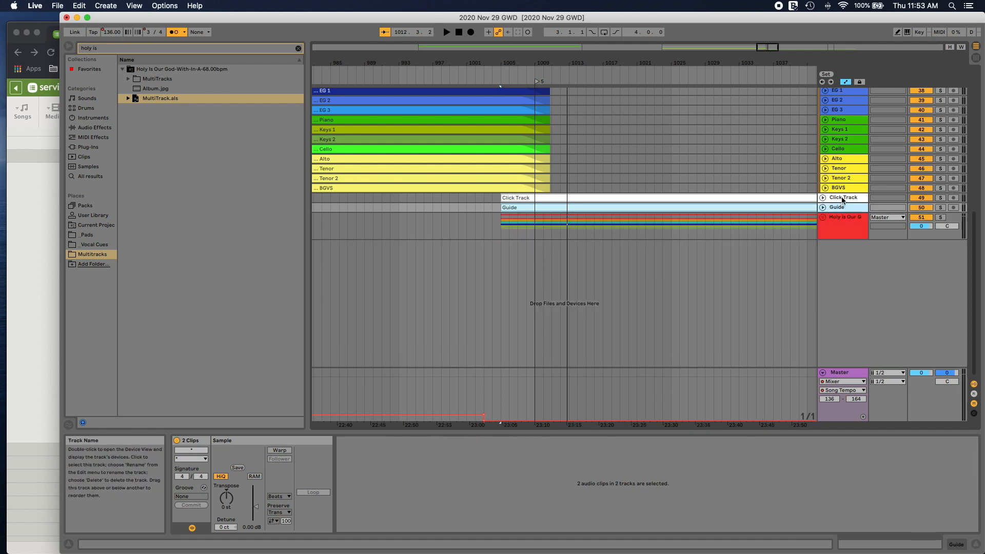
right_click(843, 199)
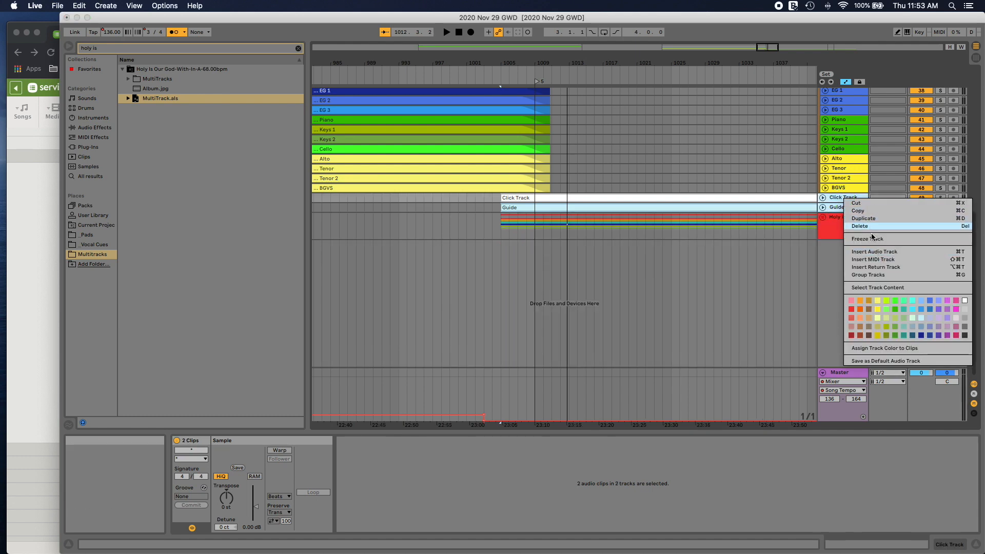
left_click(875, 275)
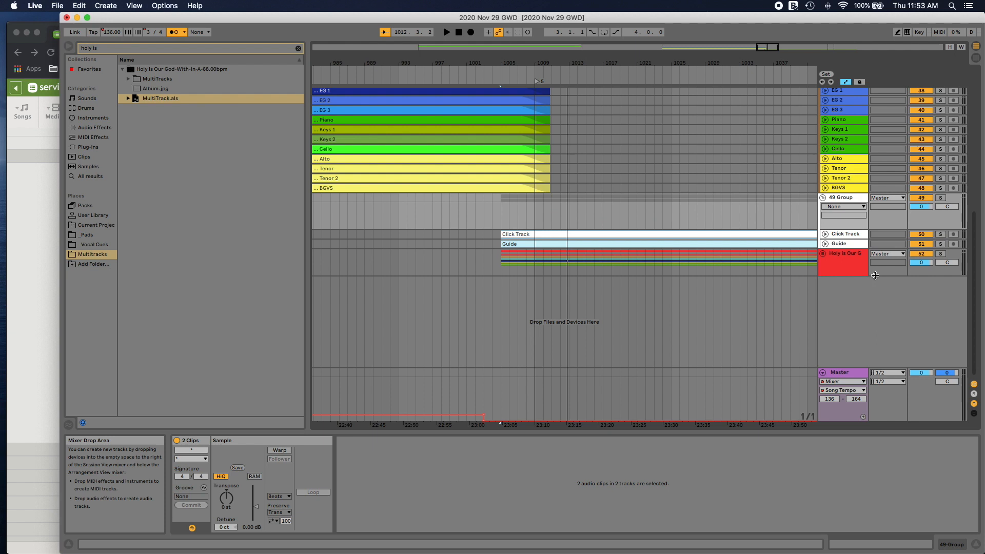
key("super+r")
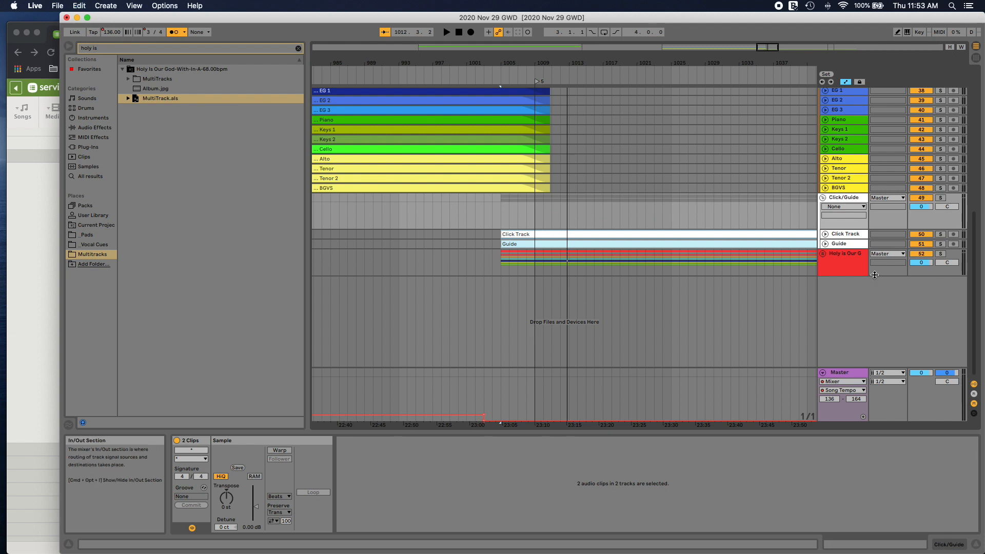
left_click(823, 198)
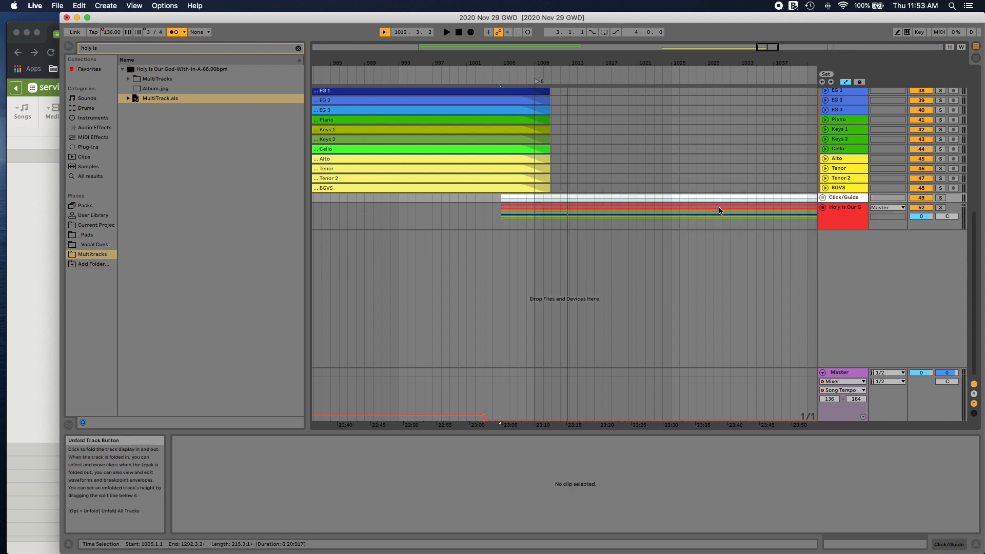
Step: Align the 136 BPM tempo change and locator 5 with bar 1005, and rename the locator 5 Holy is Our God
scroll(671, 198, "up", 3)
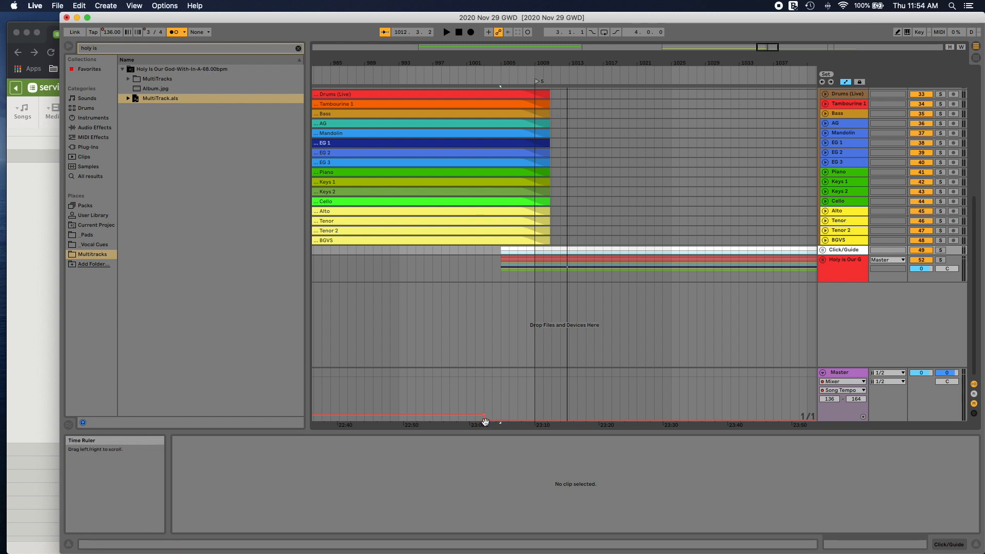
left_click_drag(486, 423, 501, 415)
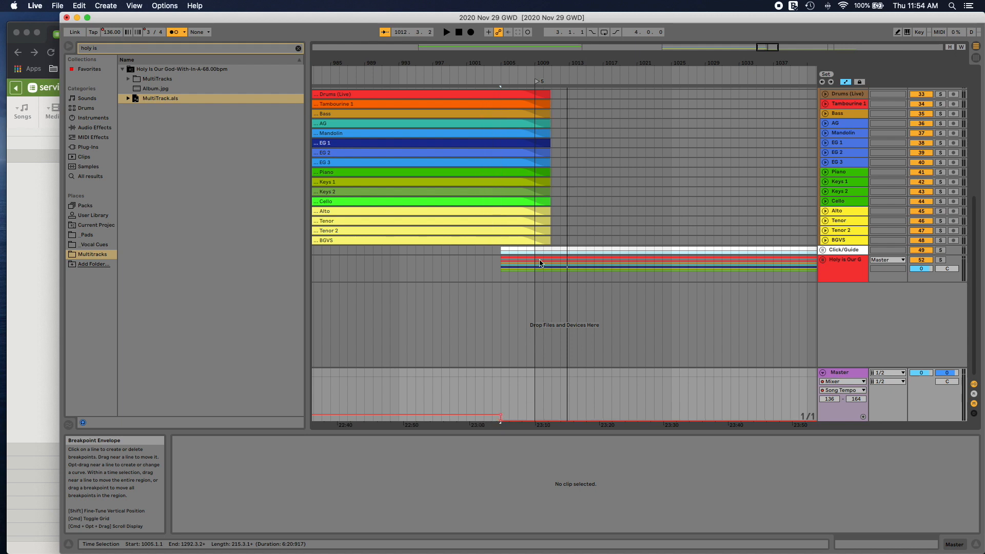
left_click_drag(537, 83, 501, 83)
right_click(501, 83)
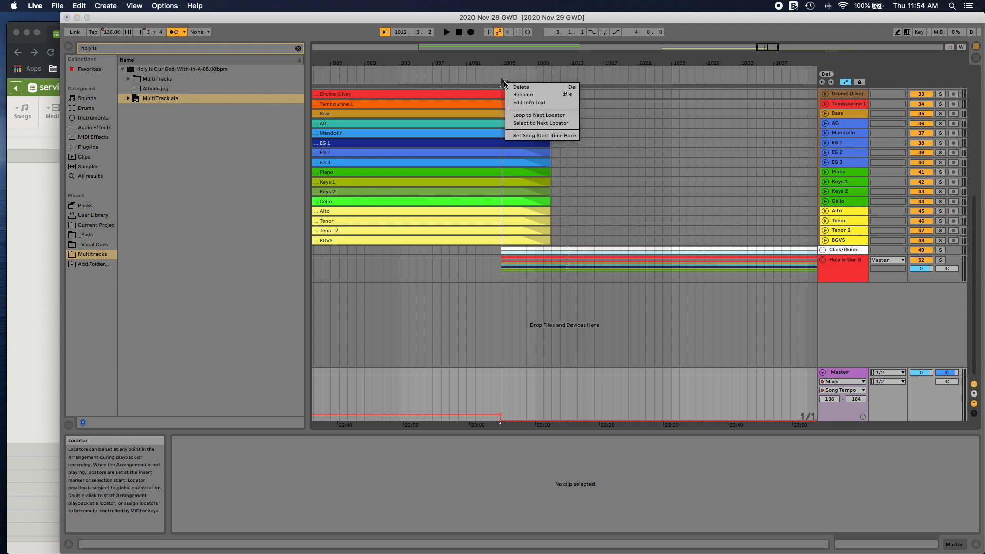
left_click(520, 94)
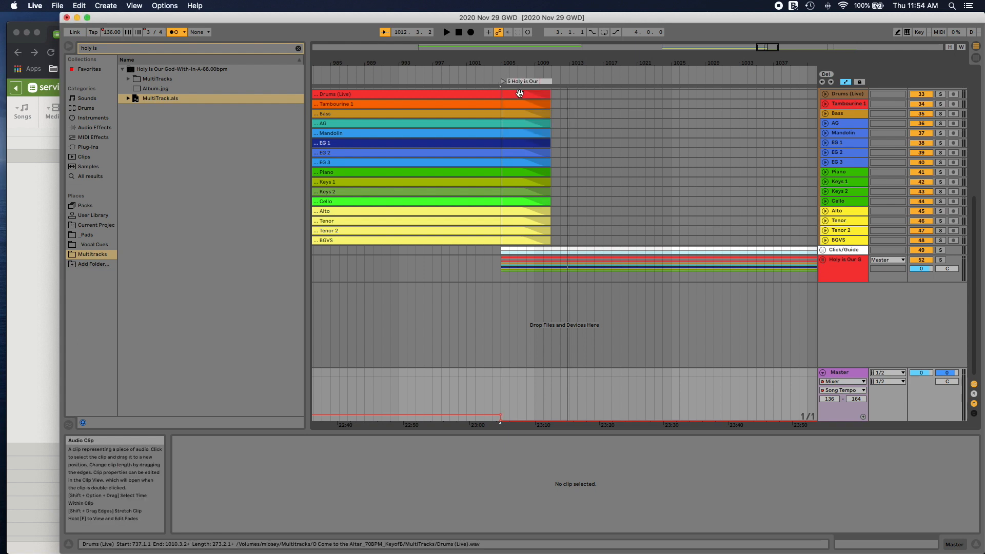
key("Return")
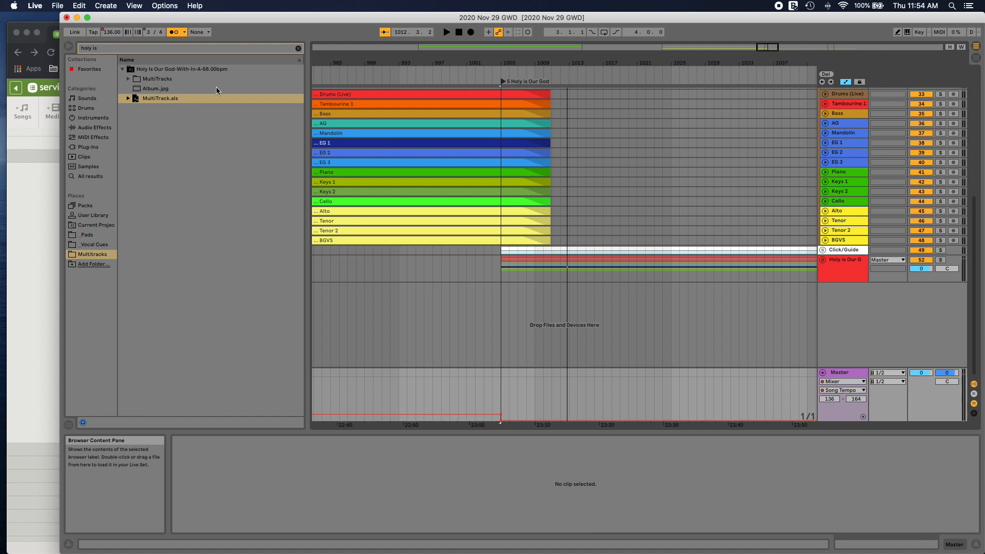
Step: Trim the B pad's end to bar 1008, start the A pad slightly earlier, and play back the crossfade from bar 1003
scroll(577, 176, "up", 10)
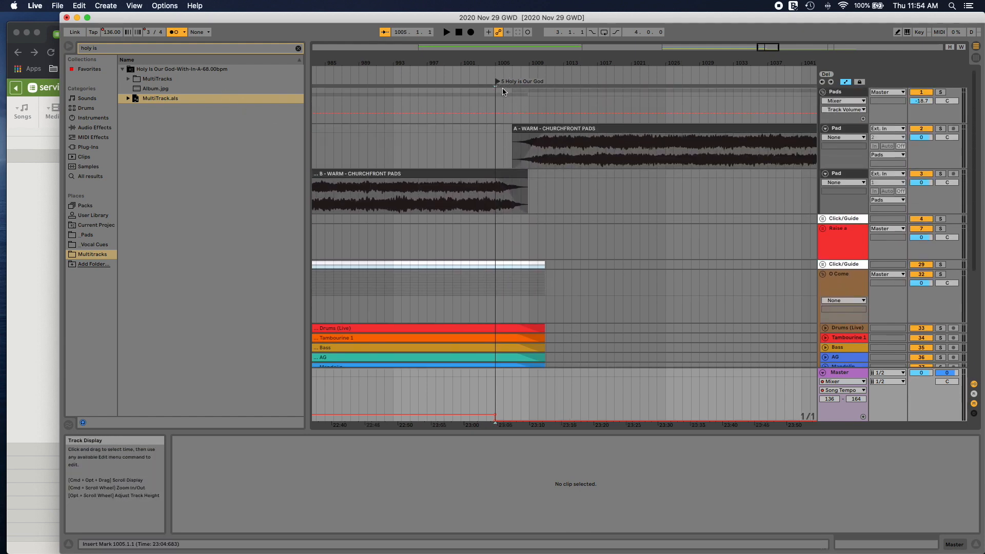
key("space")
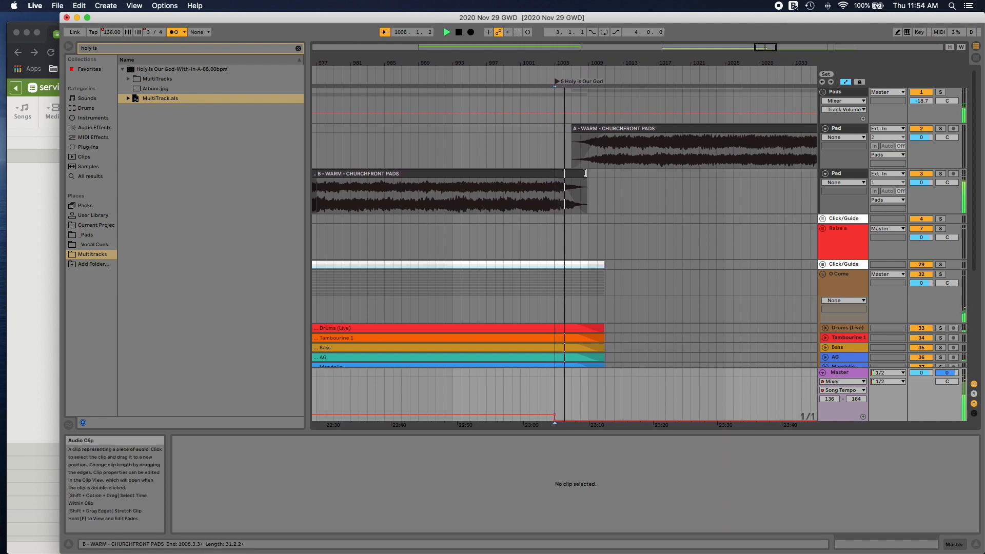
left_click(582, 175)
left_click(577, 175)
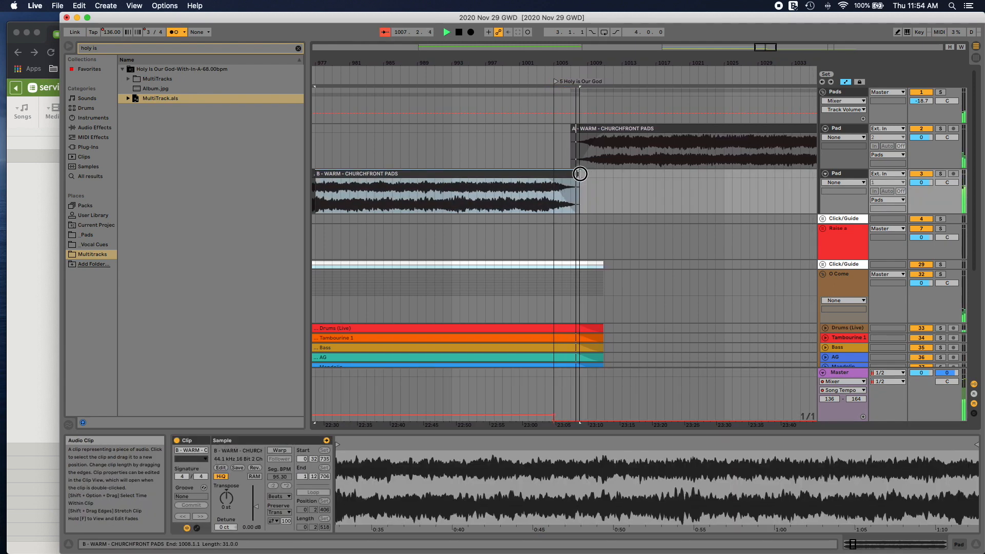
left_click_drag(590, 129, 587, 137)
left_click(541, 73)
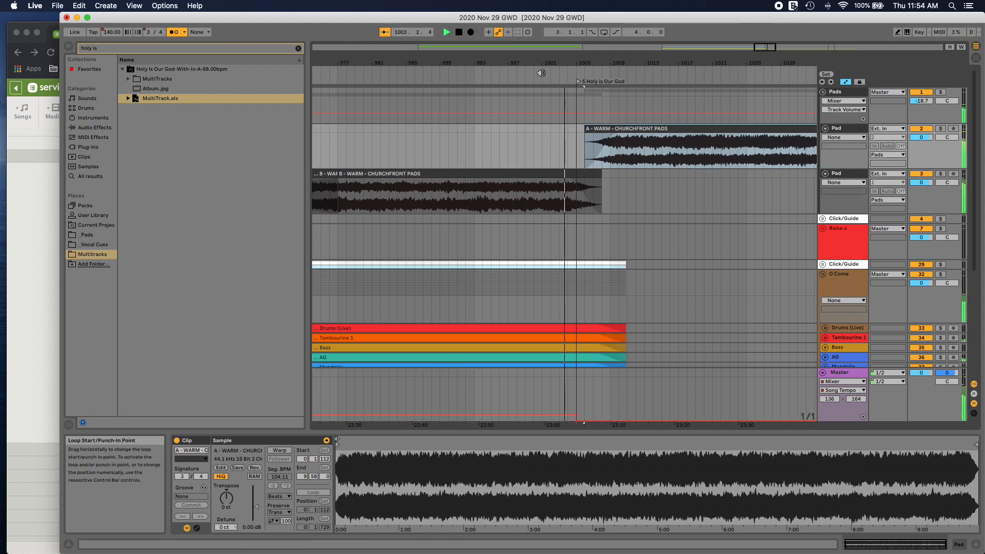
Step: Unfold the new song's Click/Guide group, check its Click Track and Guide tracks during playback, and fold it again
scroll(613, 204, "down", 6)
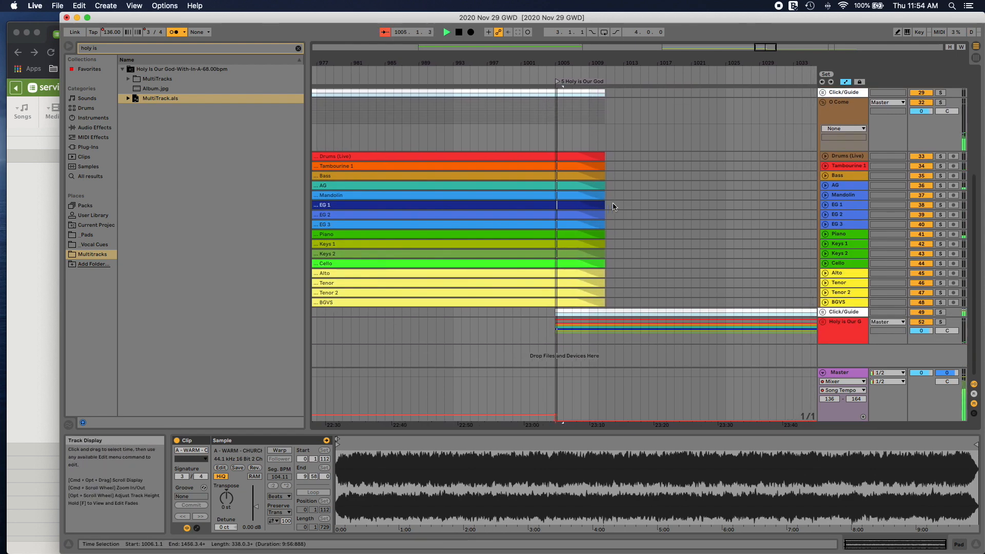
left_click(823, 312)
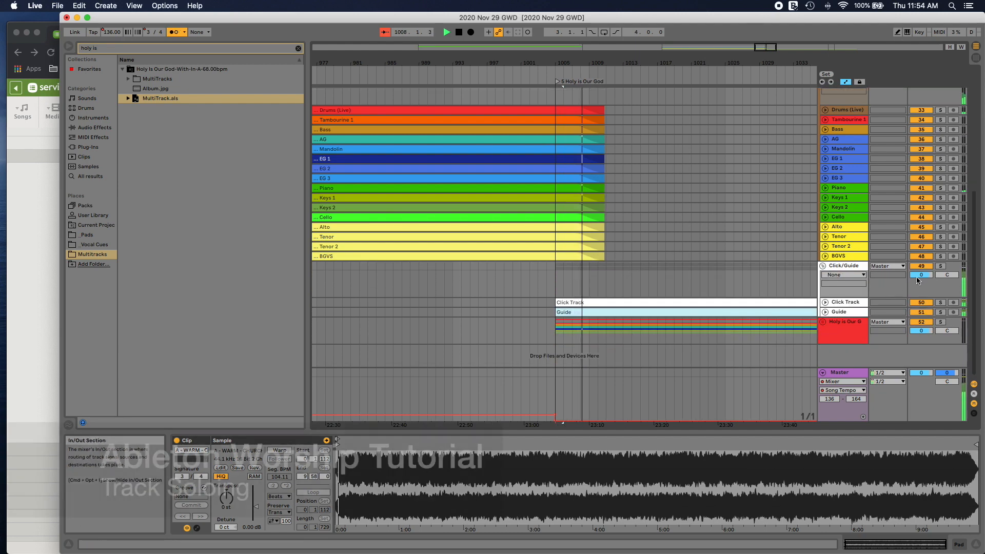
left_click(922, 267)
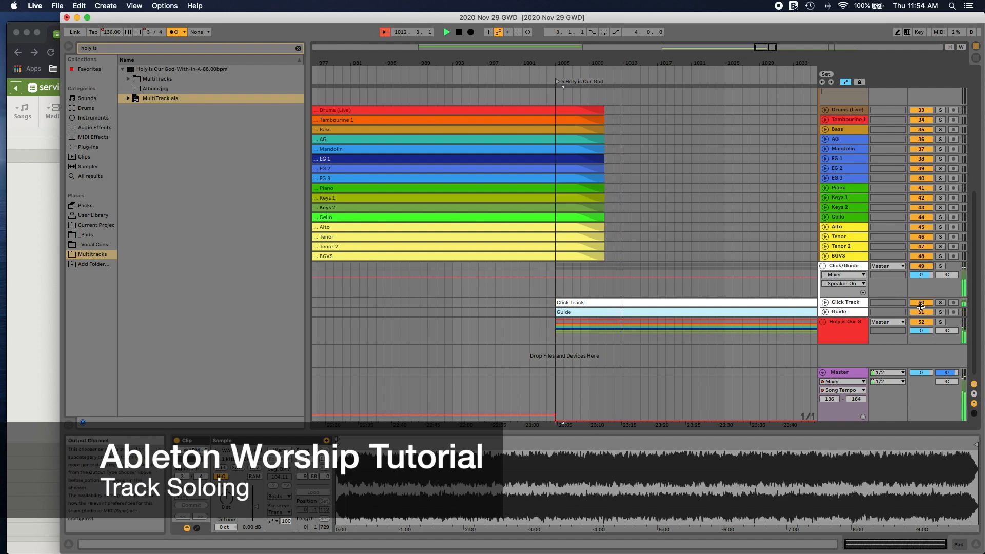
left_click(823, 266)
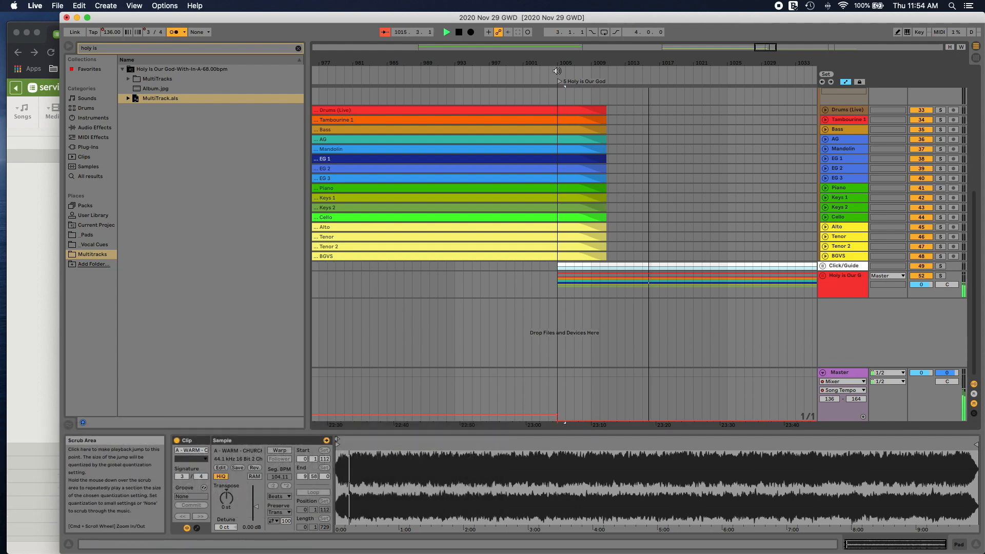
Step: Stop playback, insert a 4/4 time signature change at bar 1005, and play the transition into Holy is Our God
key("space")
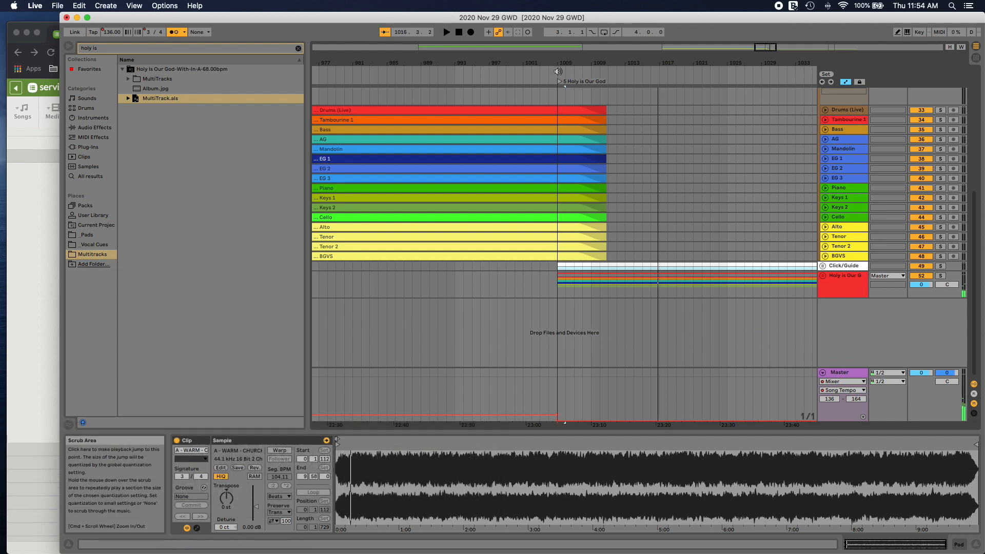
right_click(559, 73)
left_click(569, 77)
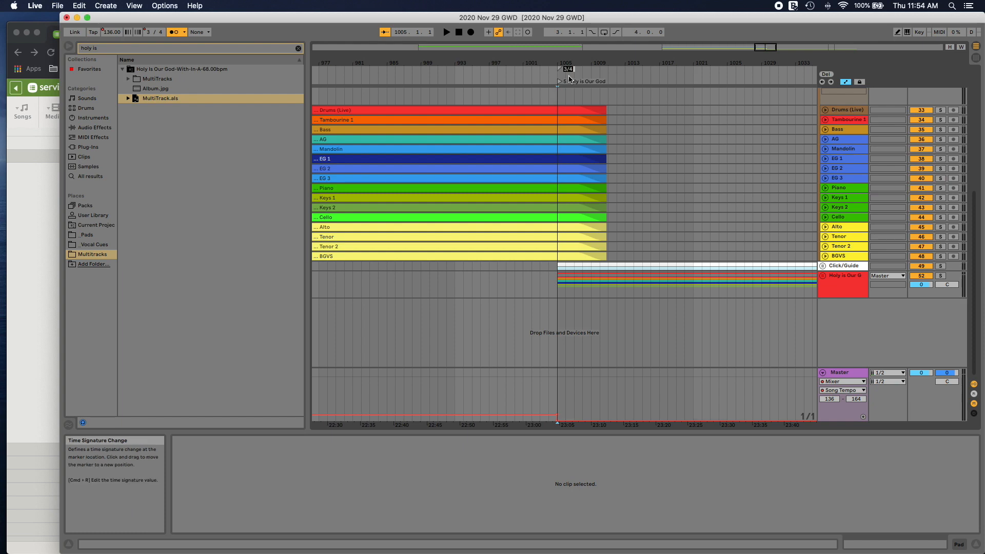
type("4/4")
key("Return")
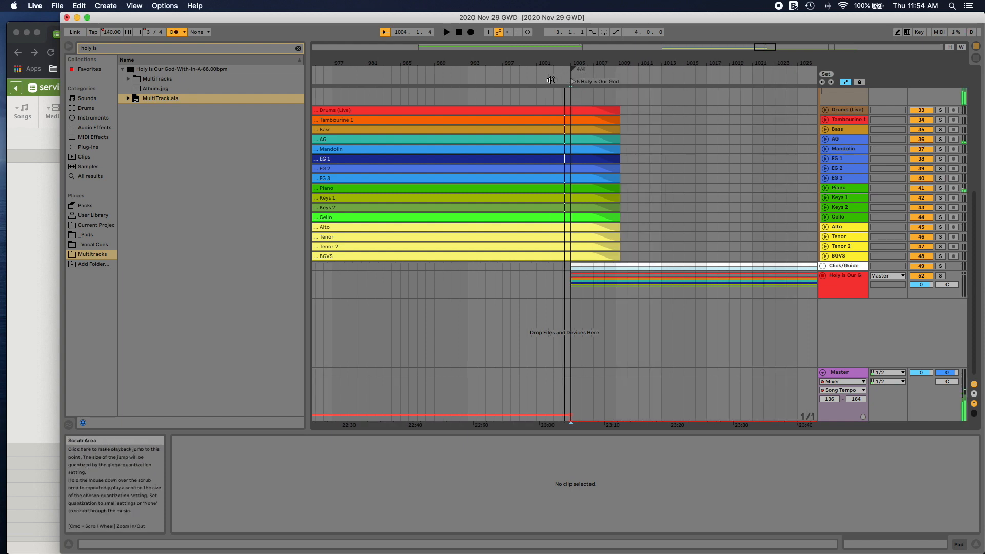
key("space")
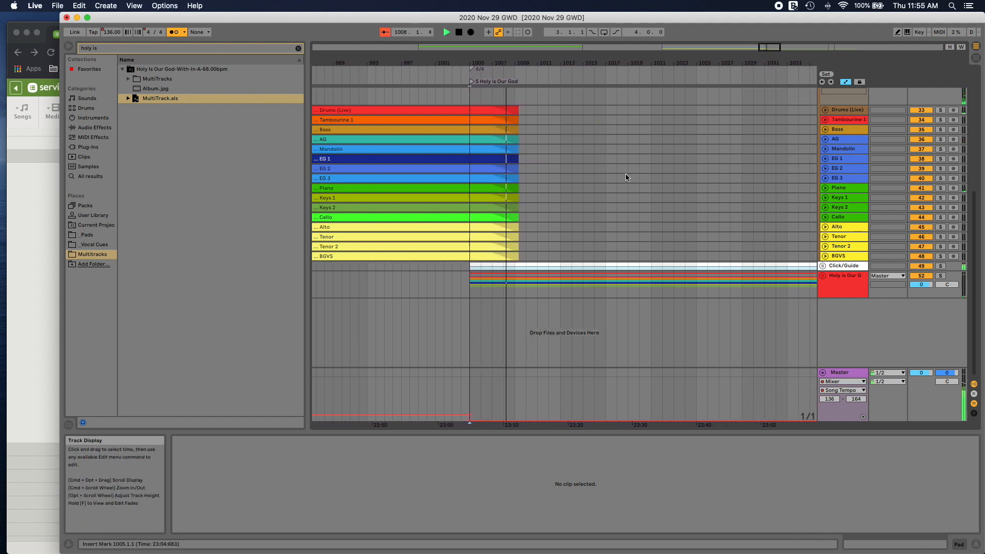
Step: Unfold the Holy is Our God group and activate its Loop, Keys 3, Keys 4, Keys 5, Keys 6 and Orchestra clips
left_click(823, 276)
scroll(753, 278, "down", 3)
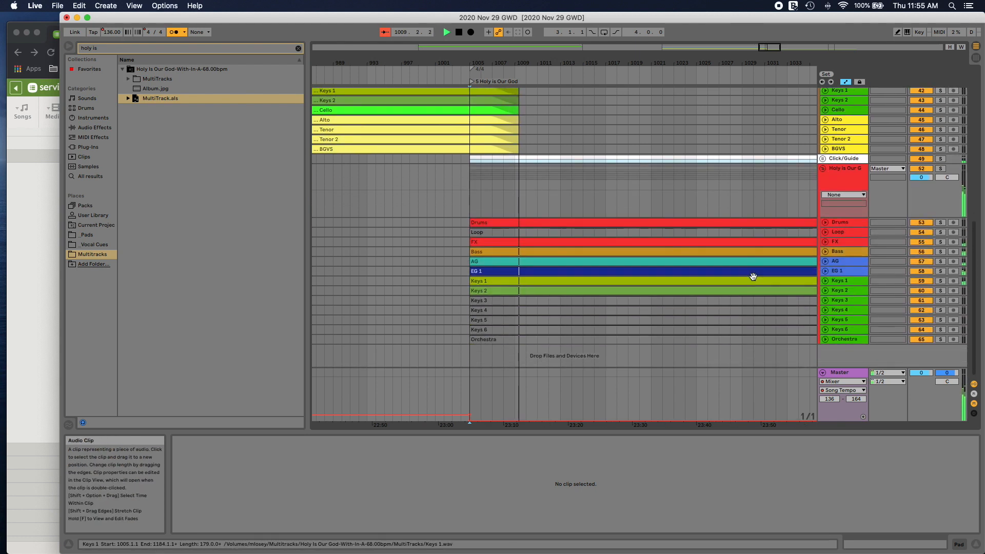
left_click(538, 232)
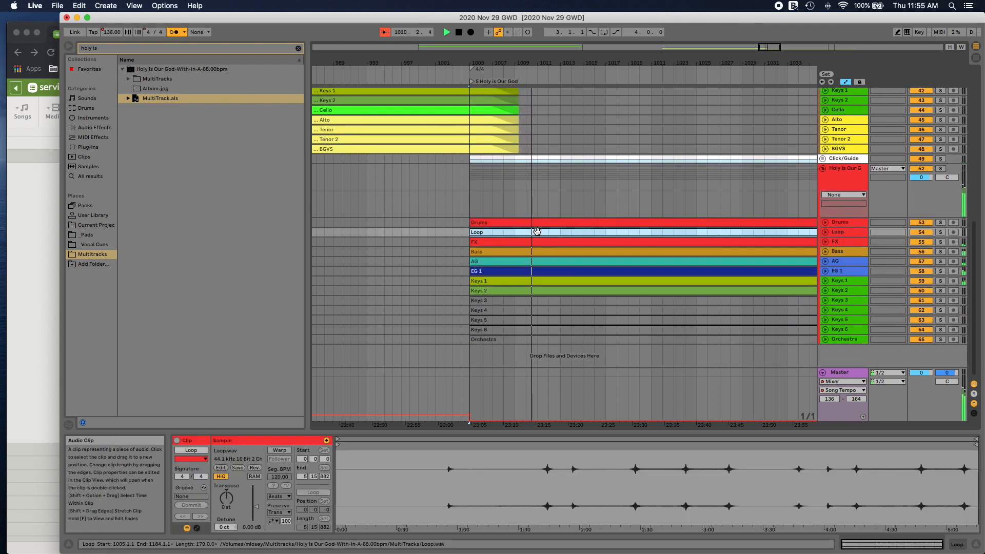
key("Down")
key("Down")
key("Down")
key("Down")
key("Down")
key("Down")
key("Down")
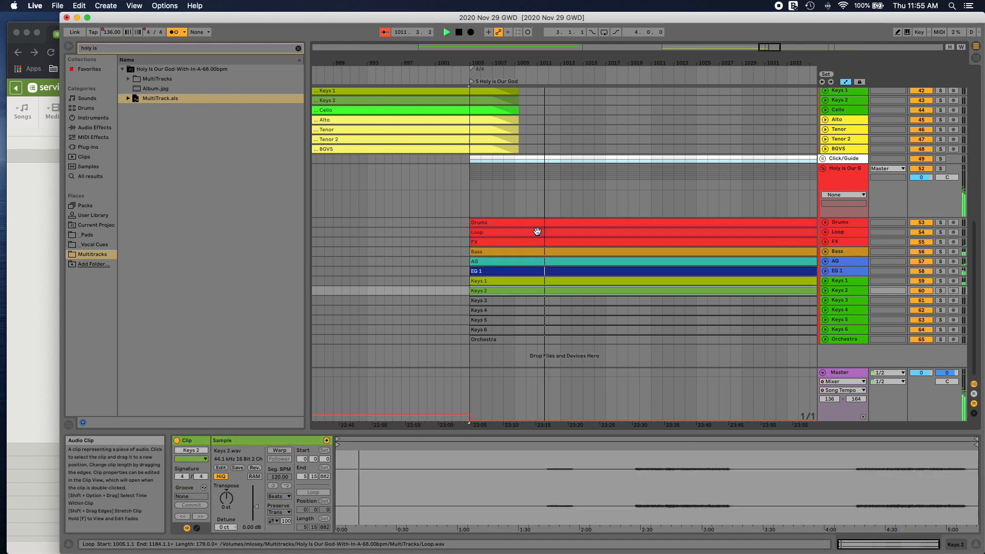
key("Down")
key("Down")
key("Down")
key("Down")
key("Down")
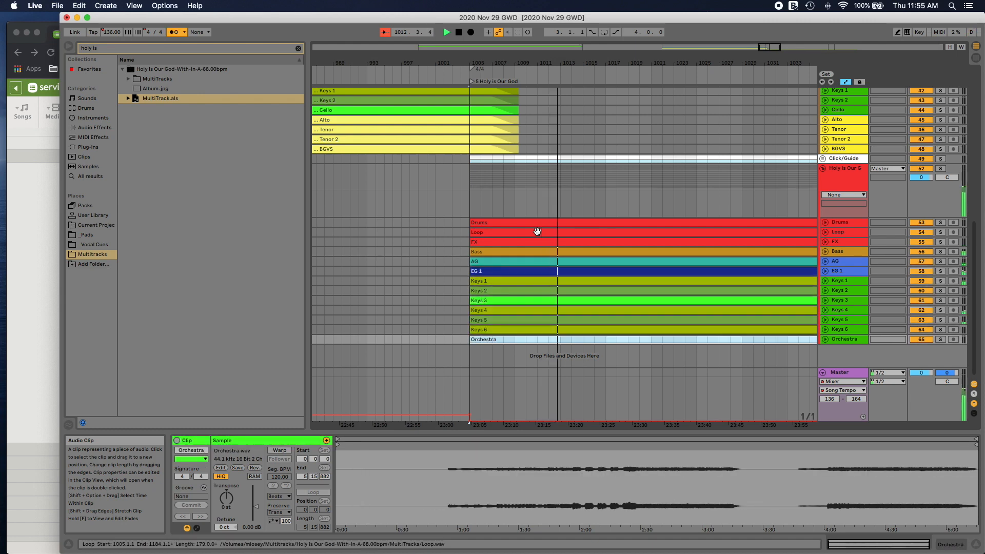
key("Up")
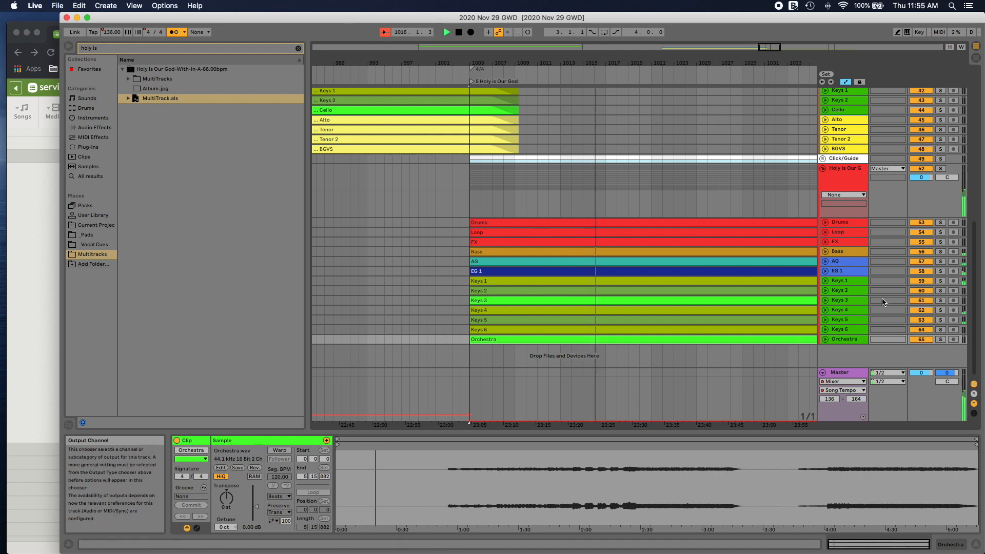
Step: Solo Keys 3, Keys 2 and Keys 4 one at a time, replaying the song's opening to hear each part alone
left_click(940, 300)
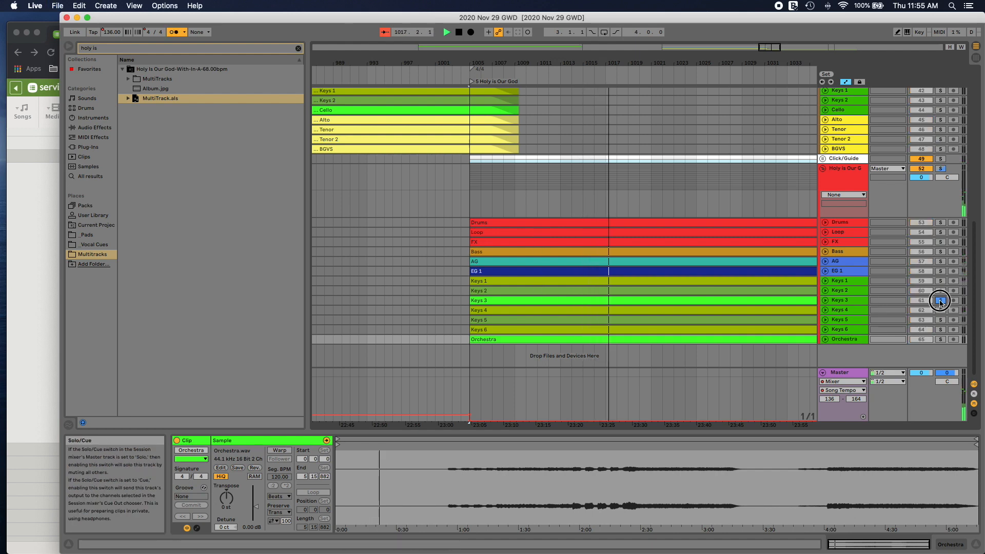
left_click(940, 291)
left_click(503, 79)
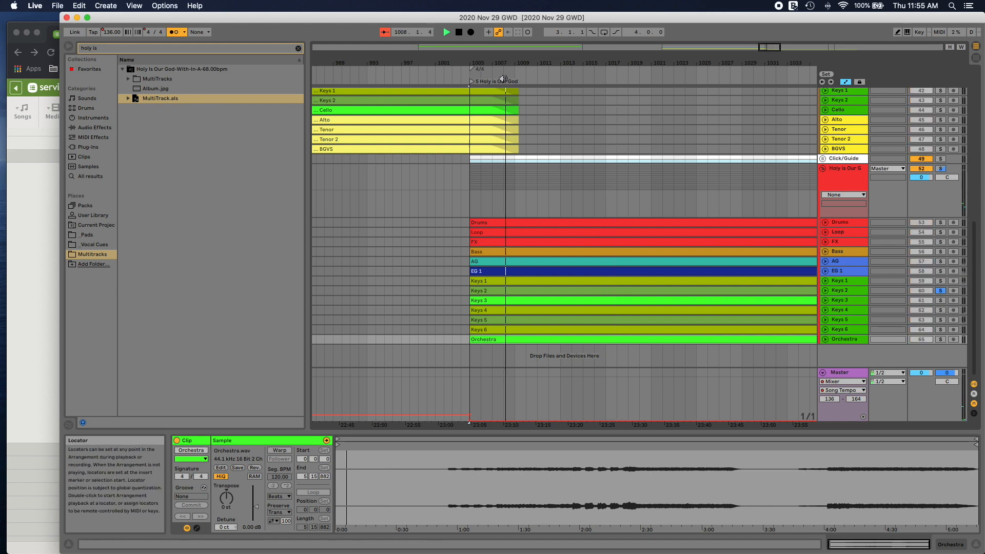
left_click(942, 310)
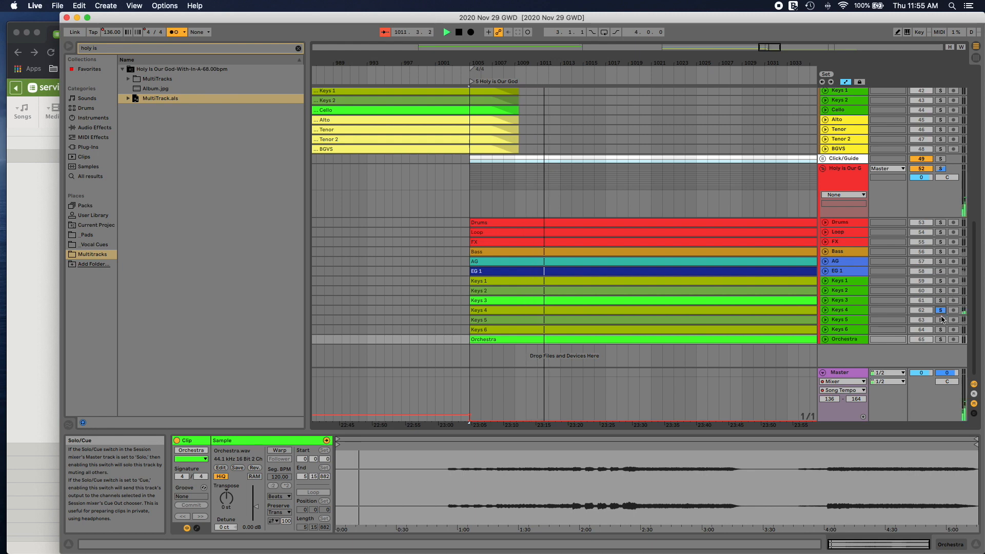
left_click(504, 81)
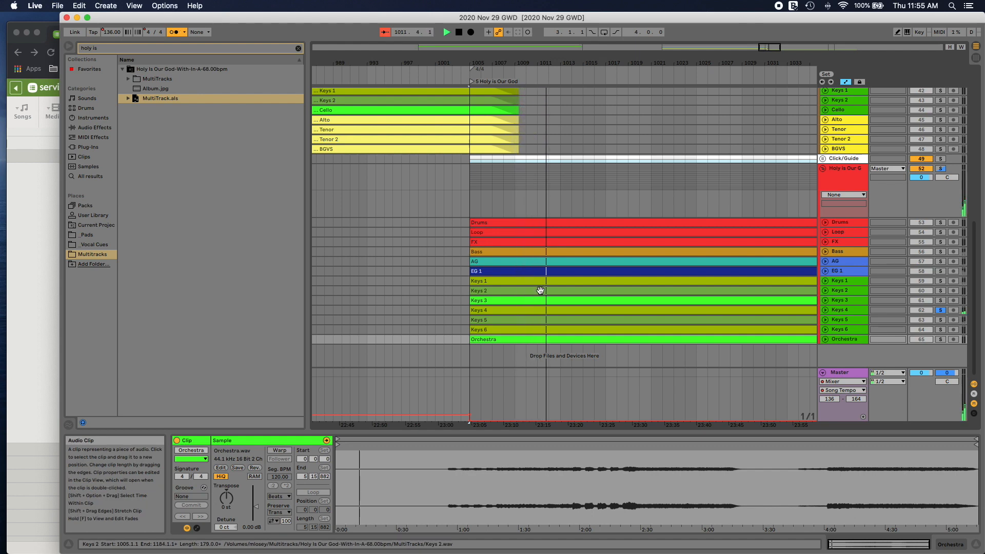
Step: Unfold the Keys 4 track, deactivate its audio from bar 1008 to bar 1020, and resume playback beyond that section
left_click(825, 300)
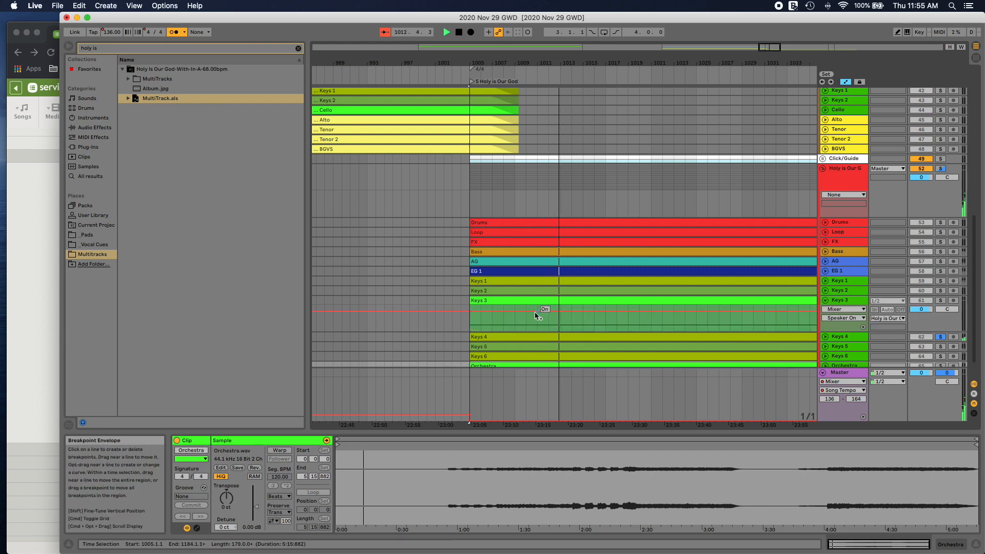
left_click(825, 301)
left_click(826, 310)
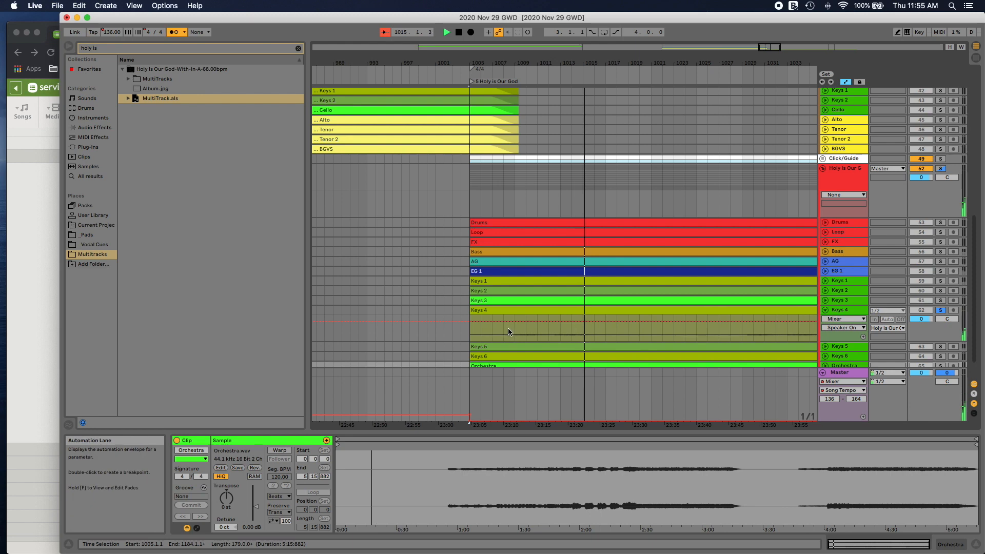
left_click_drag(508, 332, 642, 333)
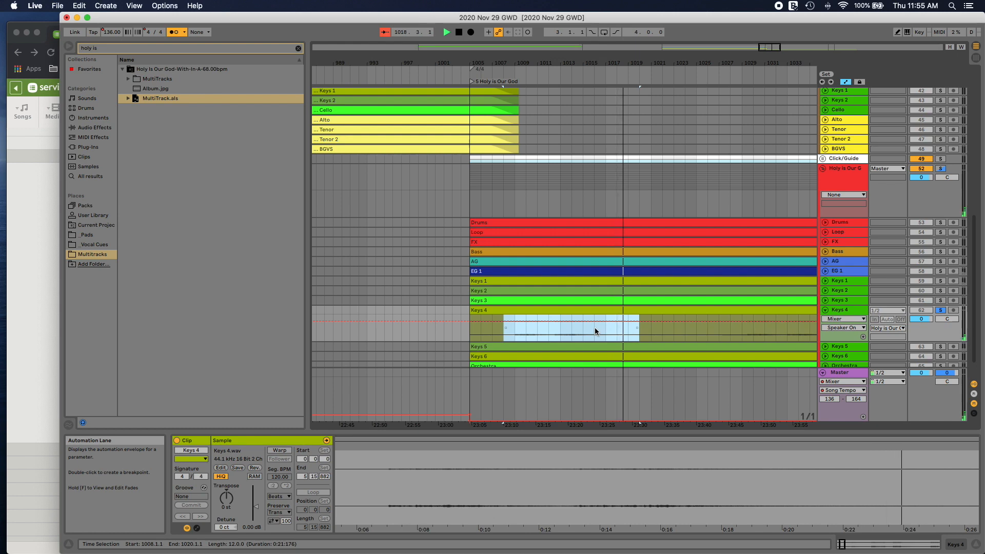
key("0")
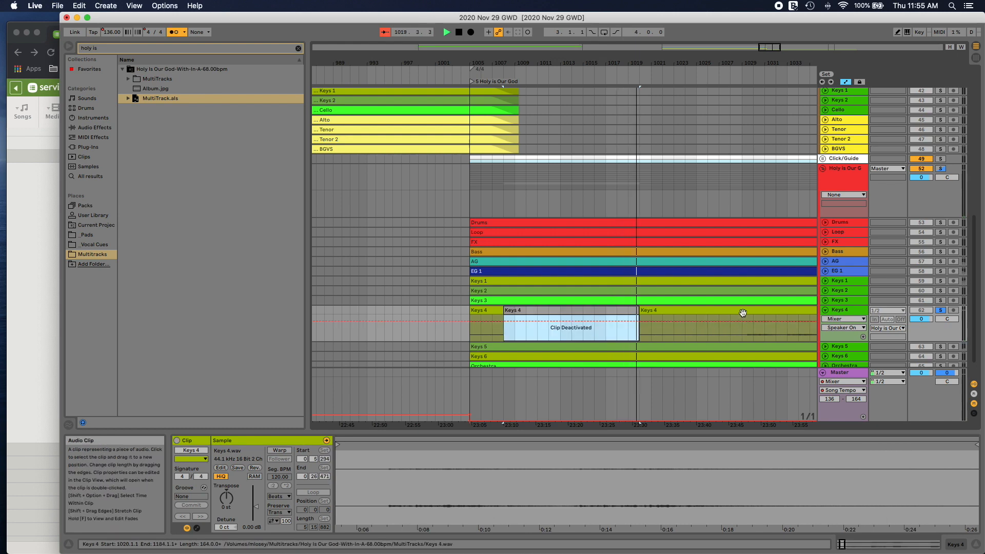
left_click(734, 78)
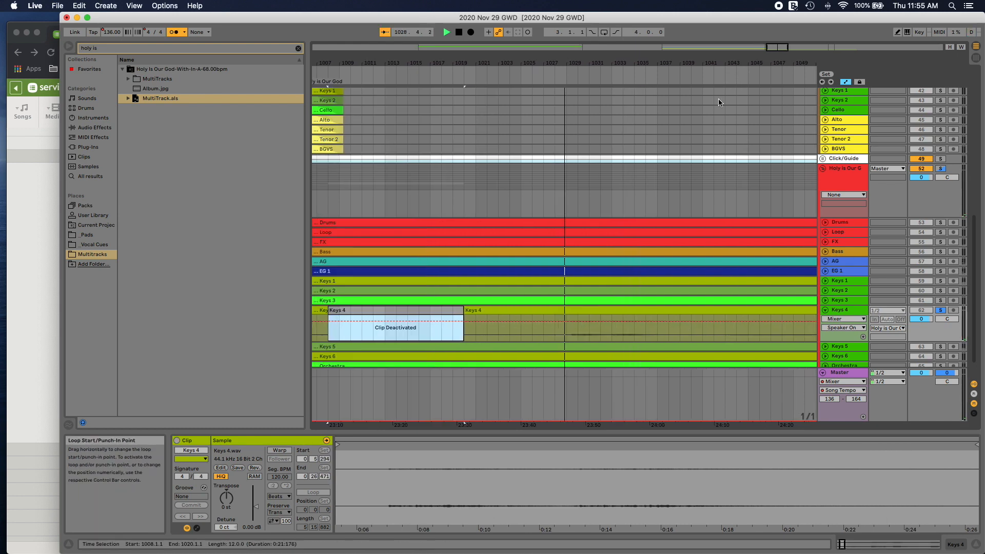
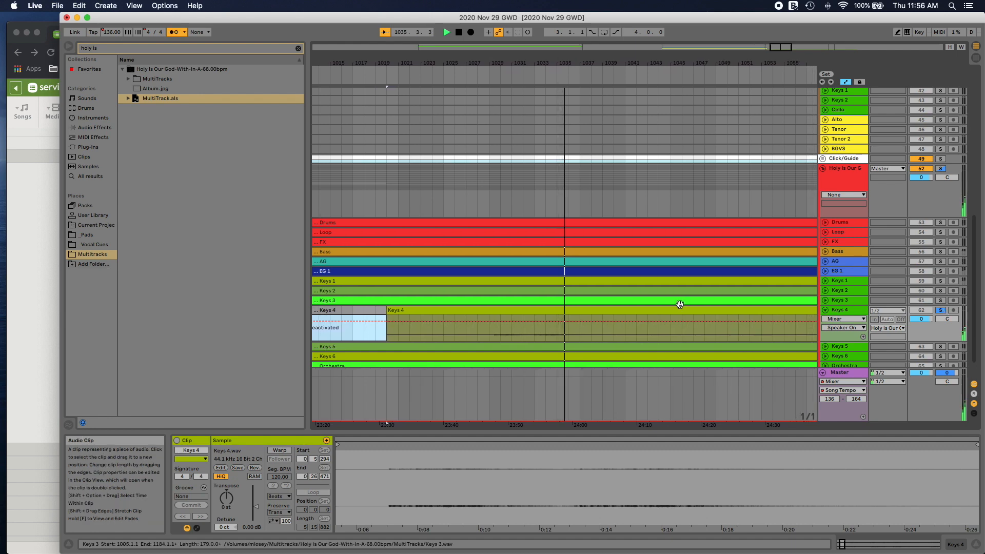
Step: Listen to the soloed Keys 4 part up to about bar 1066, stop playback, and unsolo the track
scroll(678, 304, "left", 5)
scroll(678, 303, "right", 10)
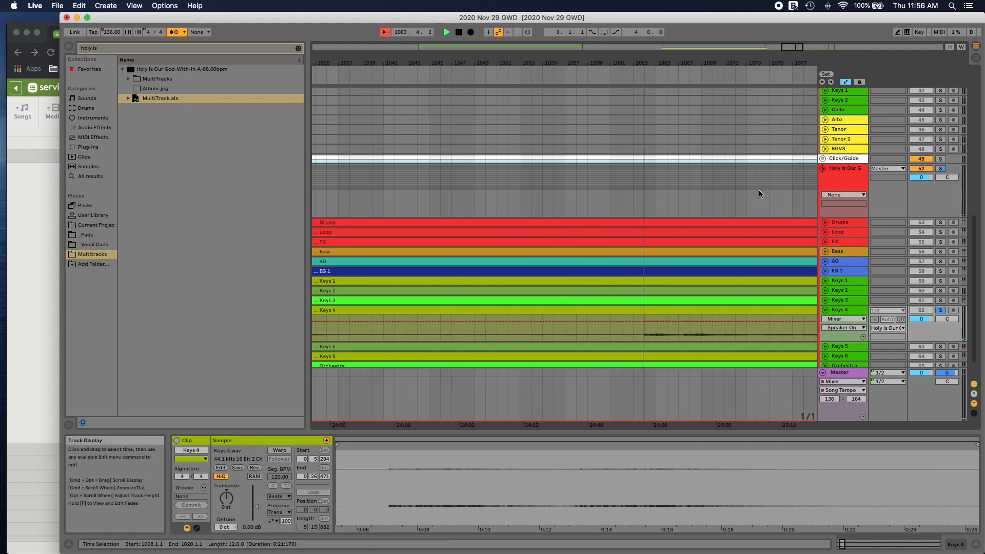
scroll(729, 205, "up", 1)
scroll(715, 217, "down", 2)
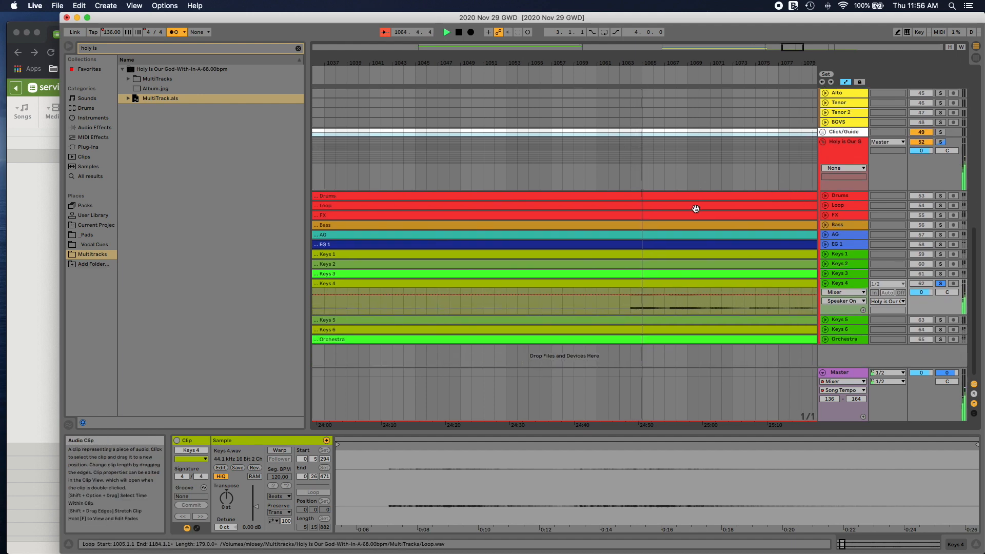
scroll(695, 209, "right", 2)
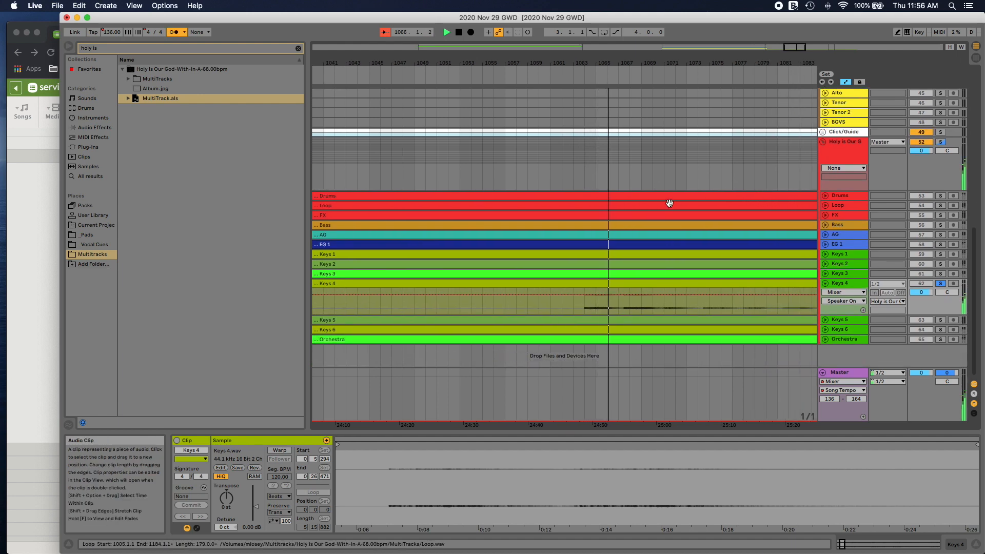
key("super+s")
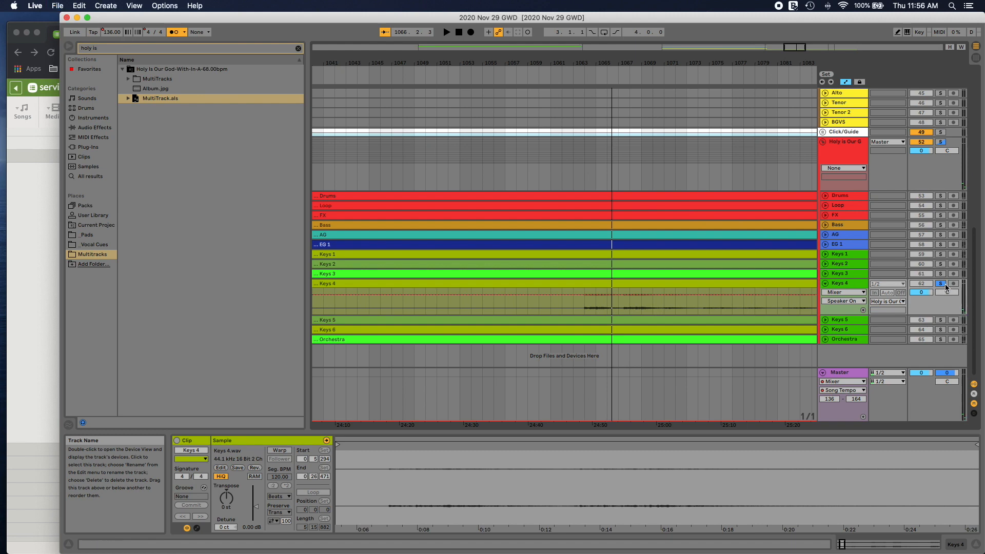
left_click(944, 284)
key("space")
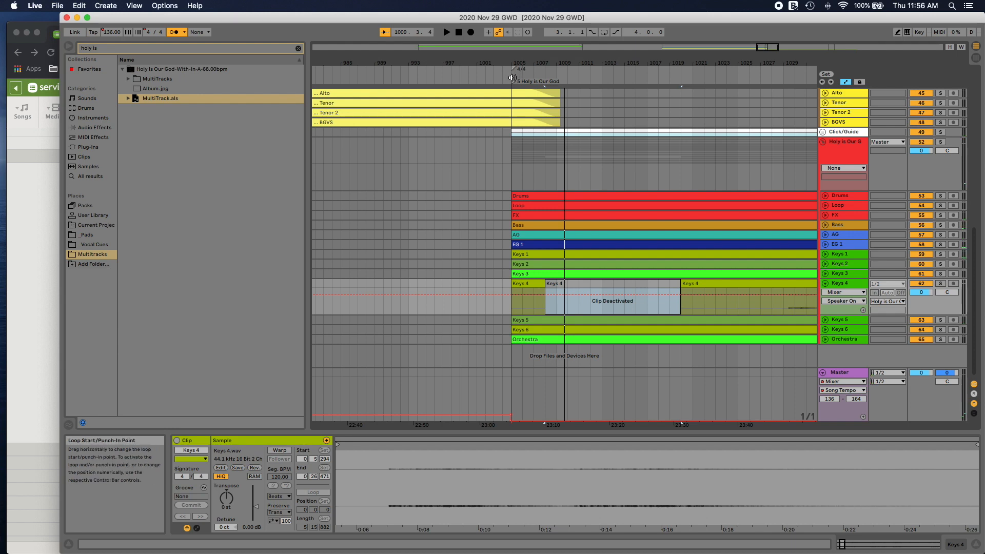
Step: Switch to Chrome, check the Planning Center service order for the item after Holy Is Our God, and return to Live
left_click_drag(482, 63, 482, 5)
scroll(571, 66, "up", 15)
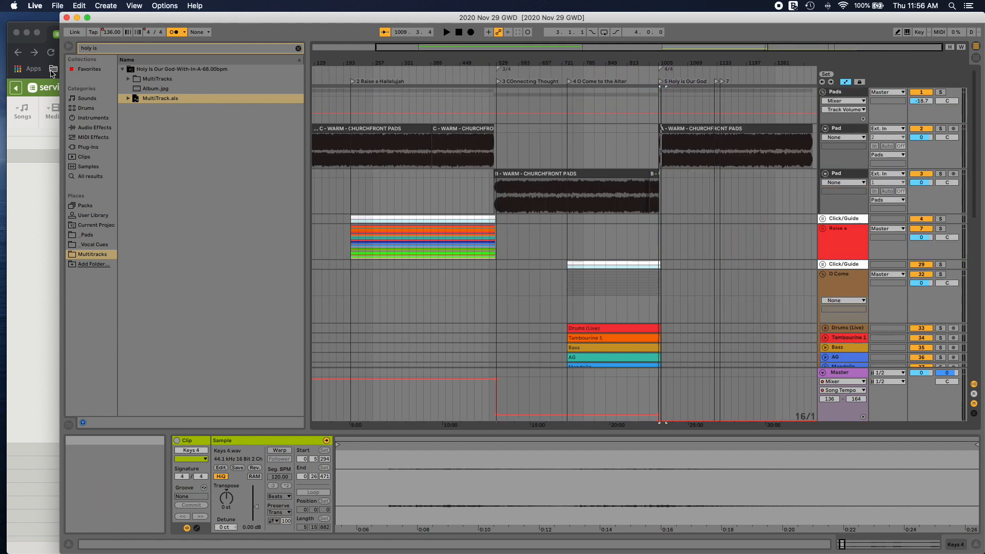
left_click(56, 33)
scroll(212, 297, "down", 3)
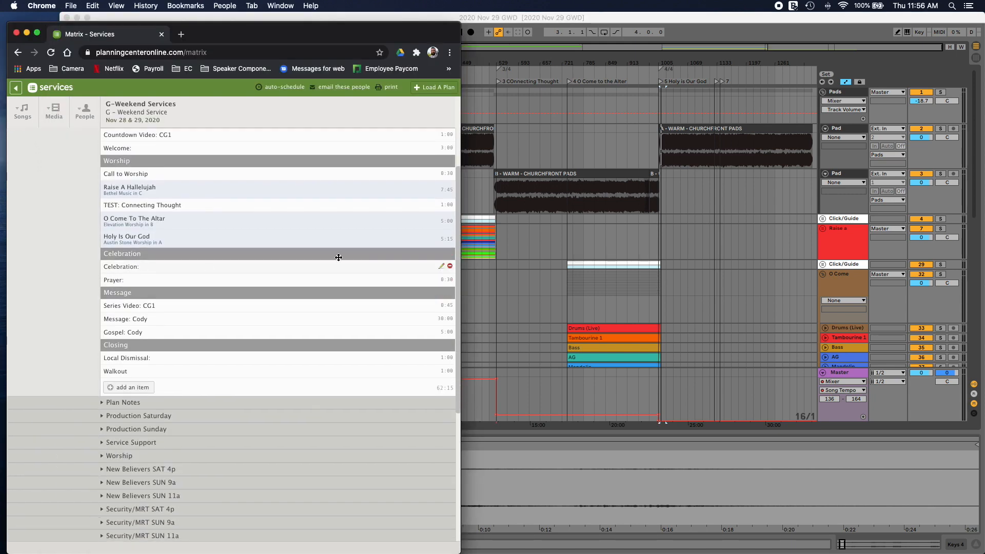
left_click(760, 45)
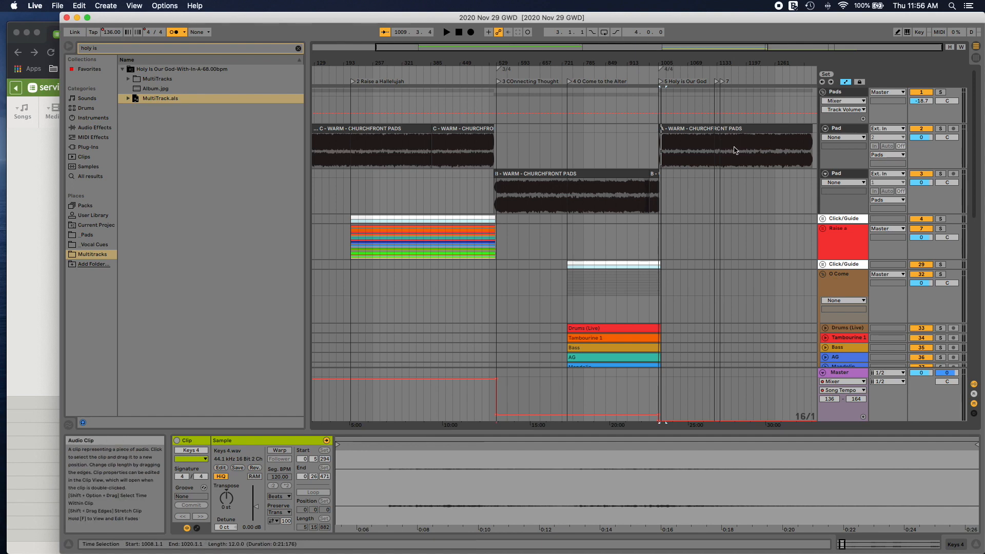
Step: Duplicate the A - WARM - CHURCHFRONT PADS clip so a second copy continues the pad after the first
scroll(738, 178, "down", 1)
scroll(738, 179, "down", 10)
scroll(733, 178, "up", 11)
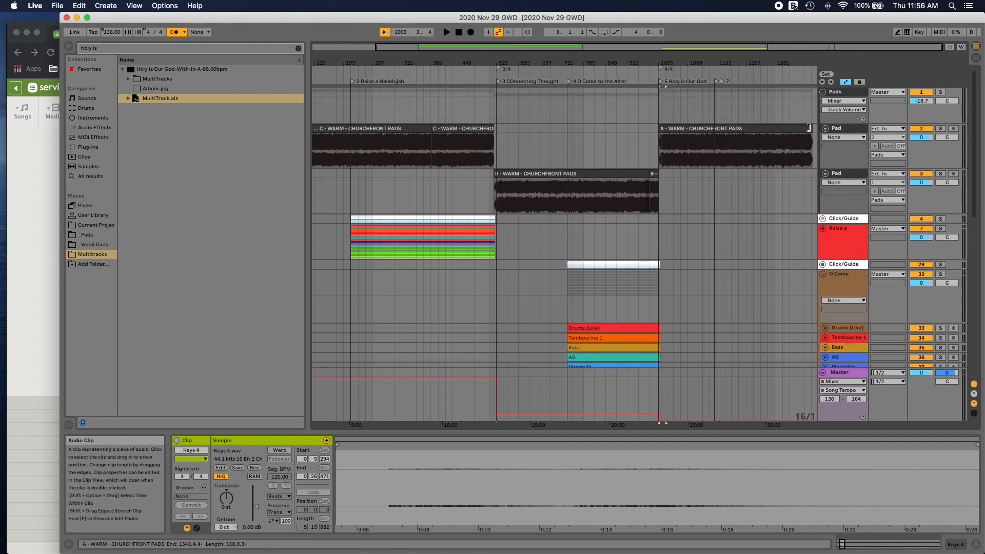
left_click(779, 129)
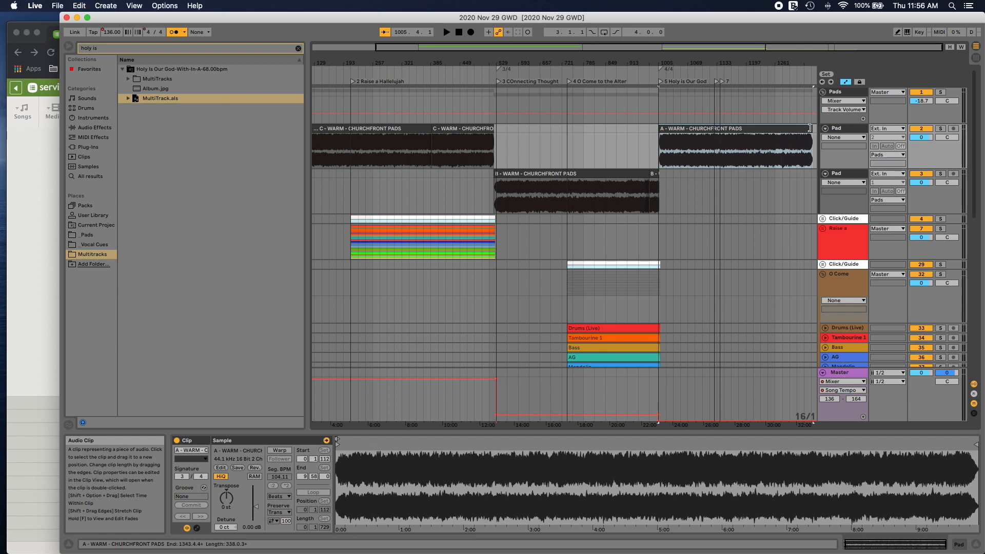
left_click(815, 129)
left_click_drag(816, 130, 814, 128)
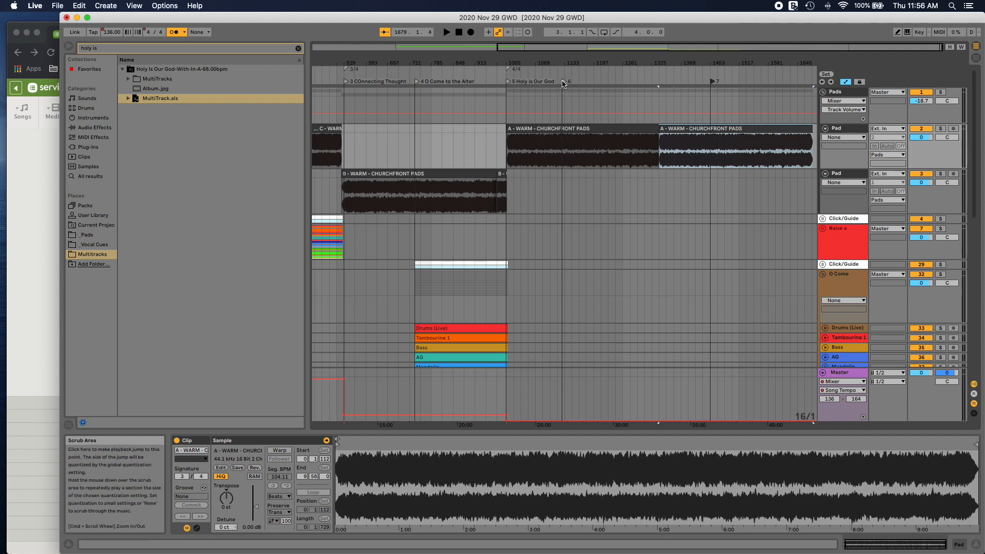
Step: Move locator 6 to the end of the Holy is Our God clips at bar 1184 and start playback there
left_click_drag(565, 81, 631, 82)
scroll(635, 110, "down", 2)
scroll(634, 110, "down", 15)
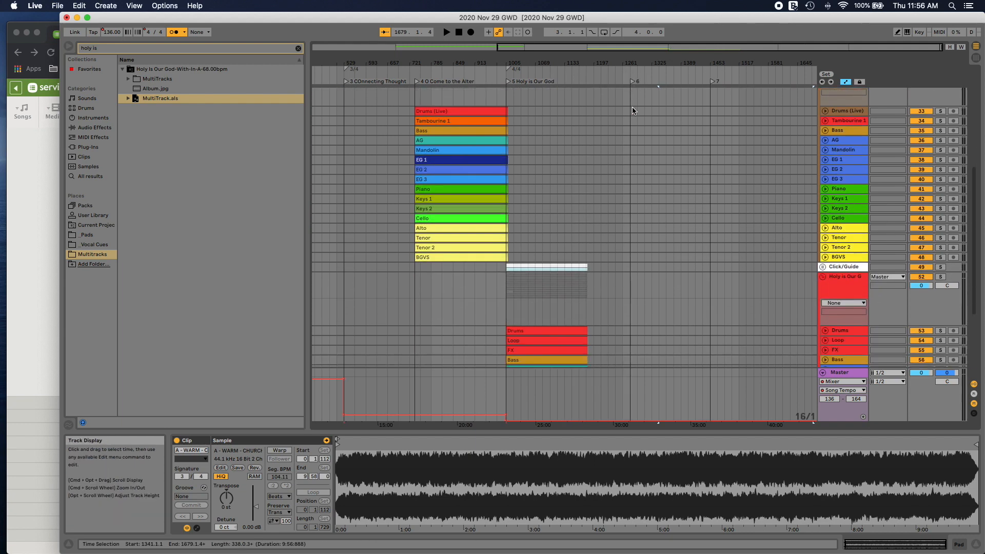
left_click(632, 82)
left_click_drag(631, 83, 591, 84)
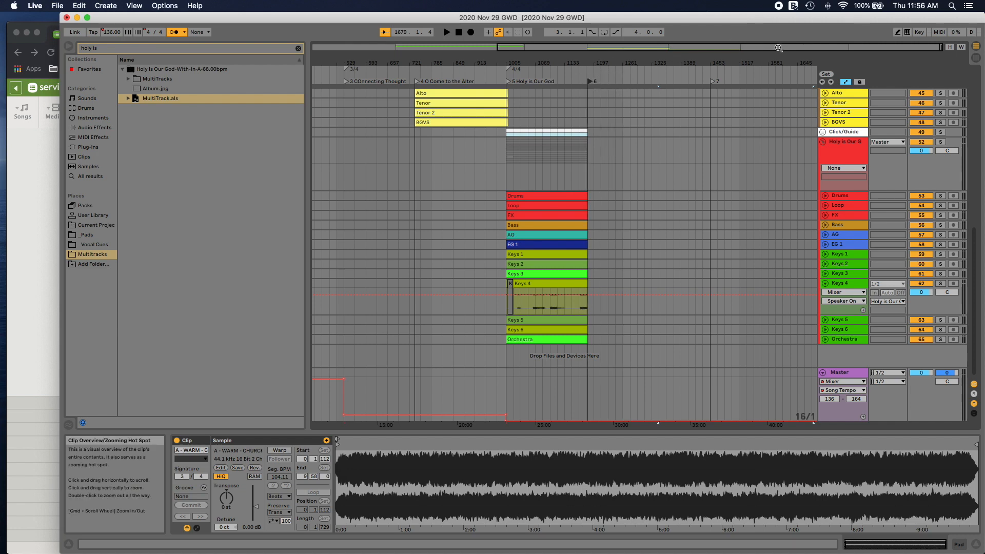
left_click_drag(743, 48, 782, 160)
left_click_drag(629, 160, 722, 57)
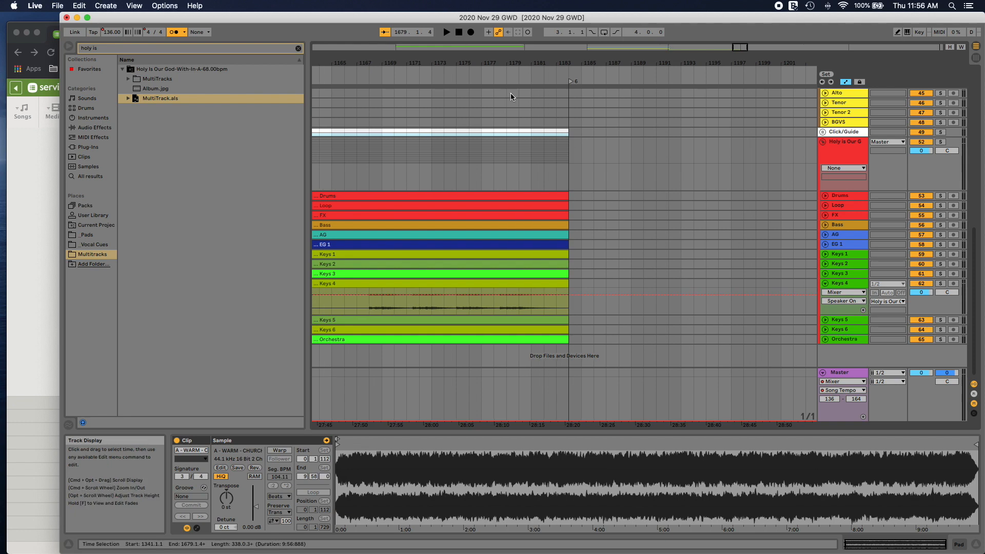
left_click(567, 78)
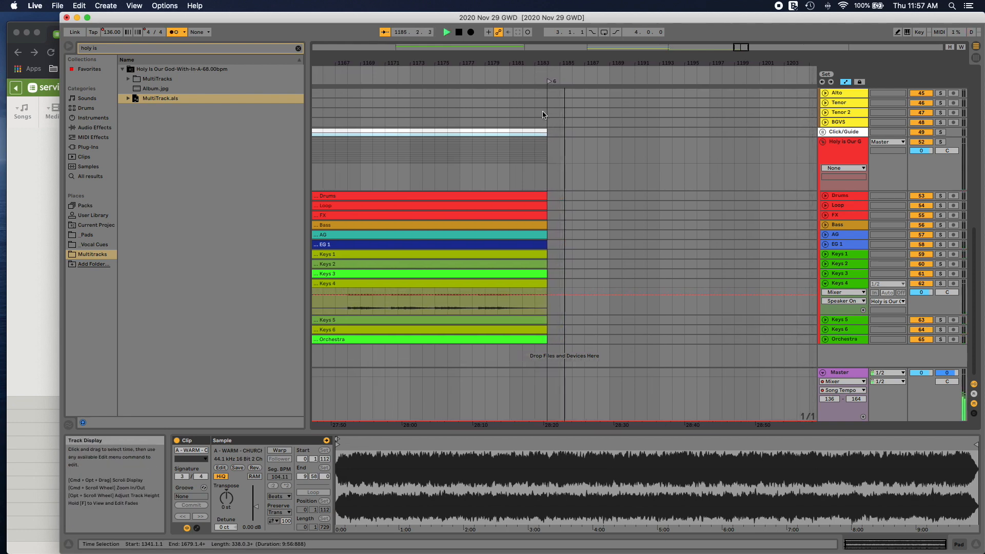
Step: Rename locator 6 at the end of Holy is Our God as "6 Celebration"
scroll(545, 114, "up", 4)
scroll(545, 115, "down", 1)
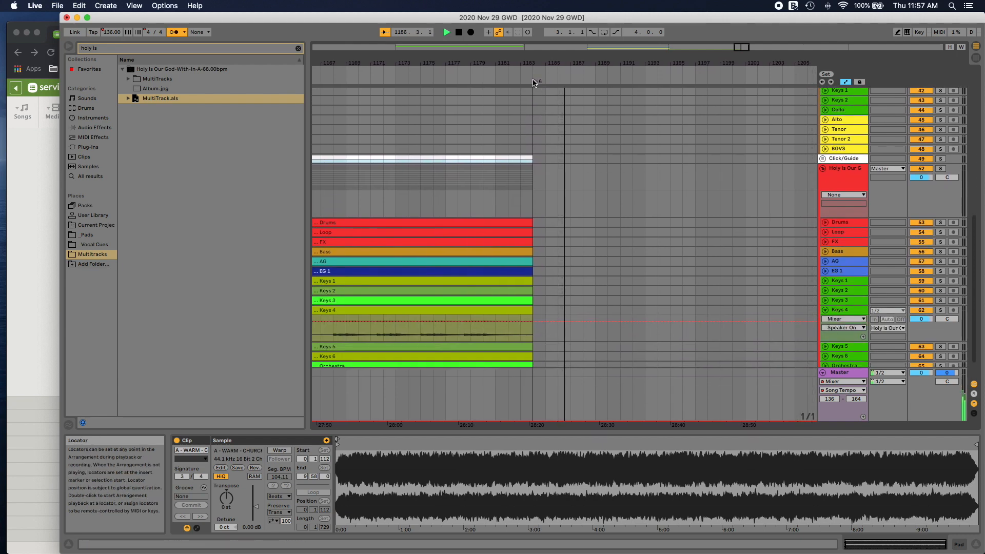
right_click(537, 82)
left_click(545, 95)
type("6 COnne")
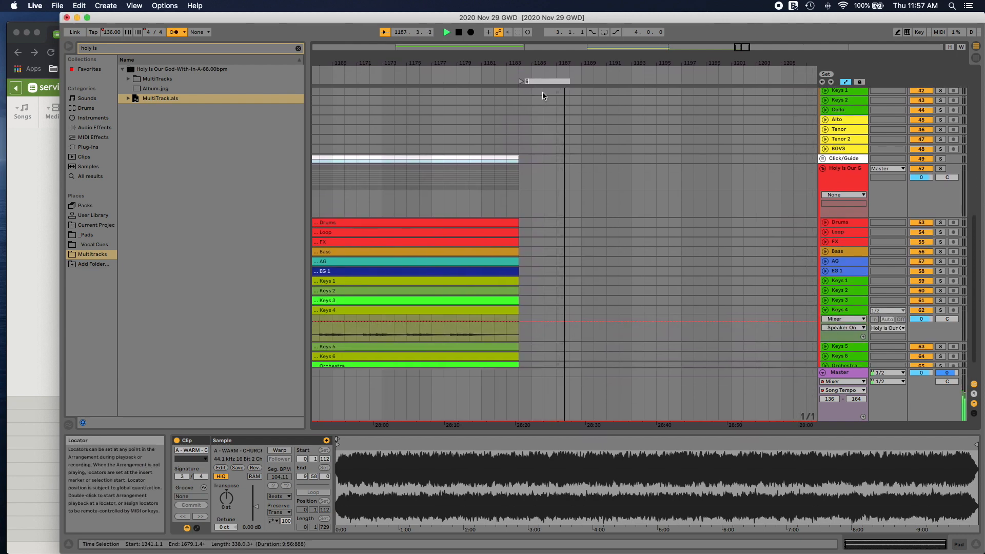
key("BackSpace")
key("BackSpace")
key("BackSpace")
key("BackSpace")
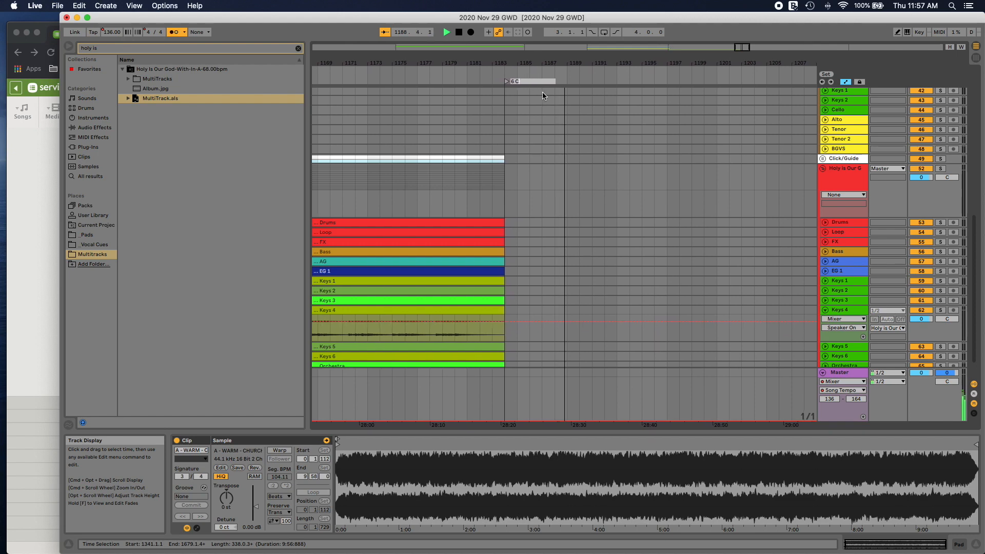
type("el")
type("ebration")
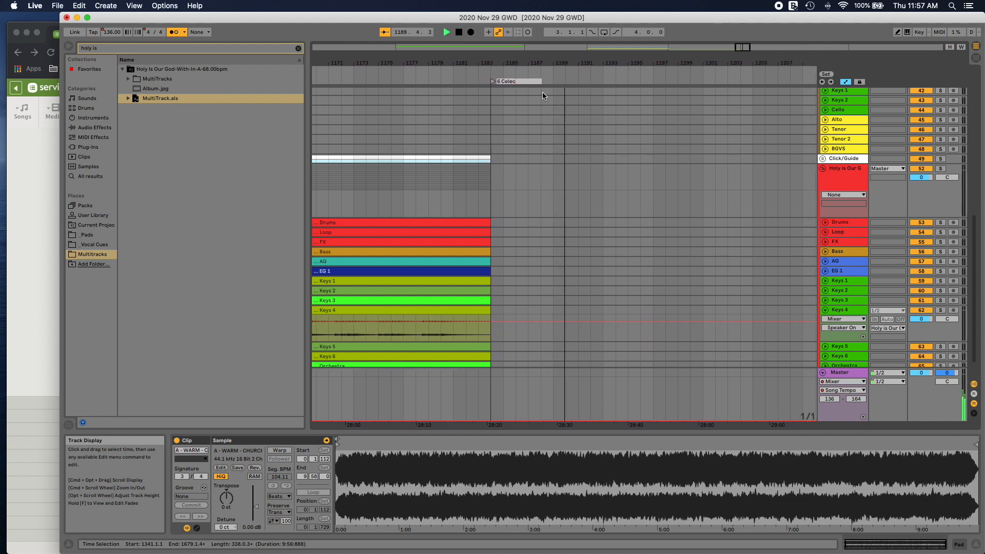
key("Return")
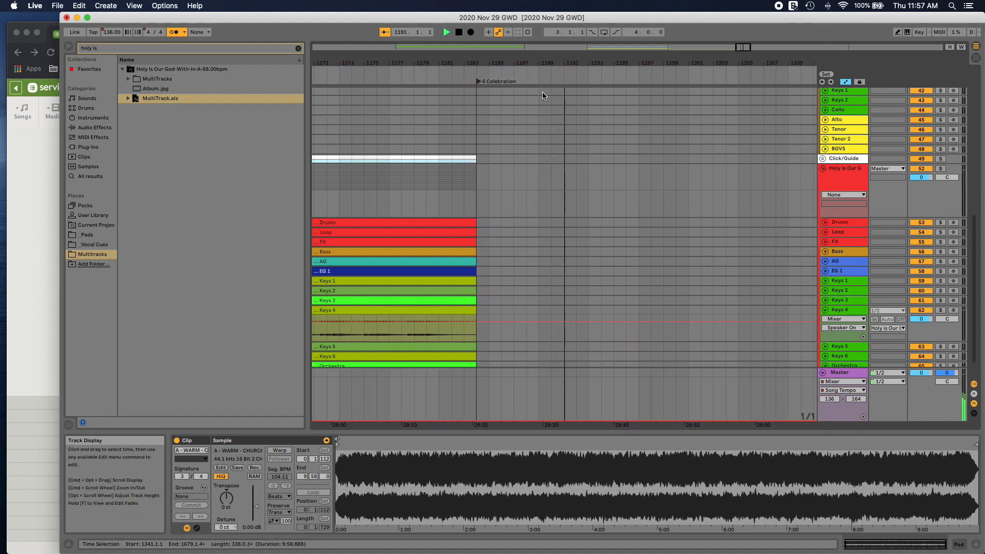
Step: Extend the Celebration locator's name to "6 Celebration Gospel"
right_click(472, 83)
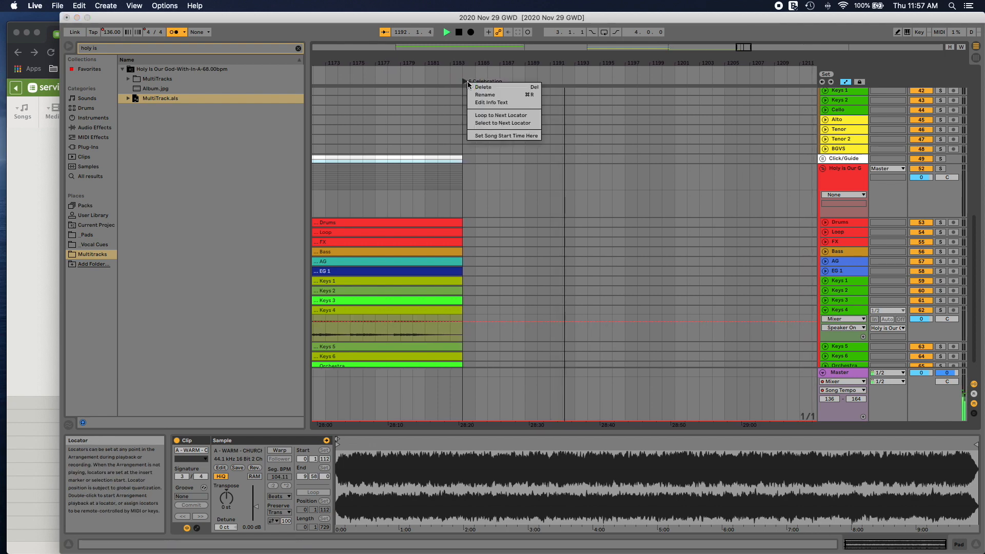
left_click(477, 96)
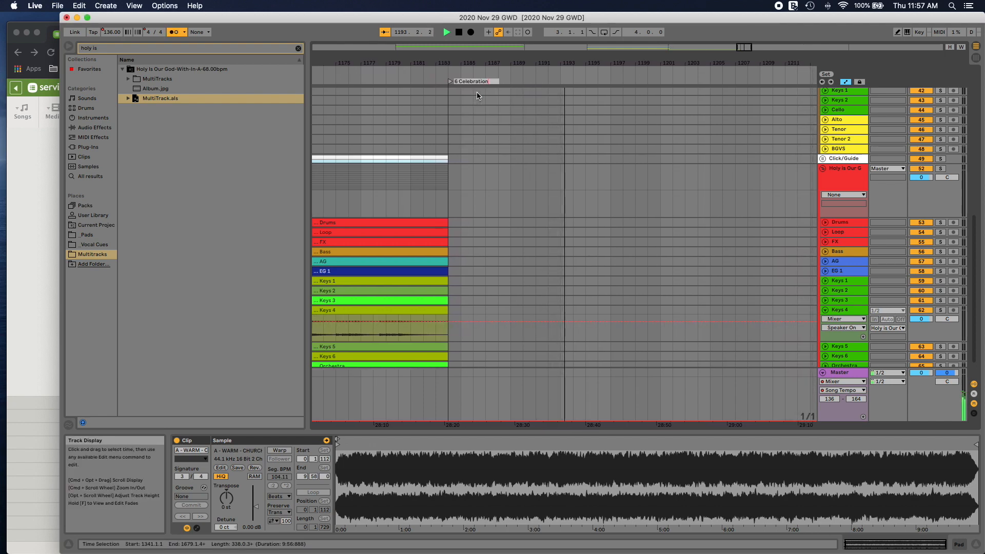
key("Right")
type("Gospel")
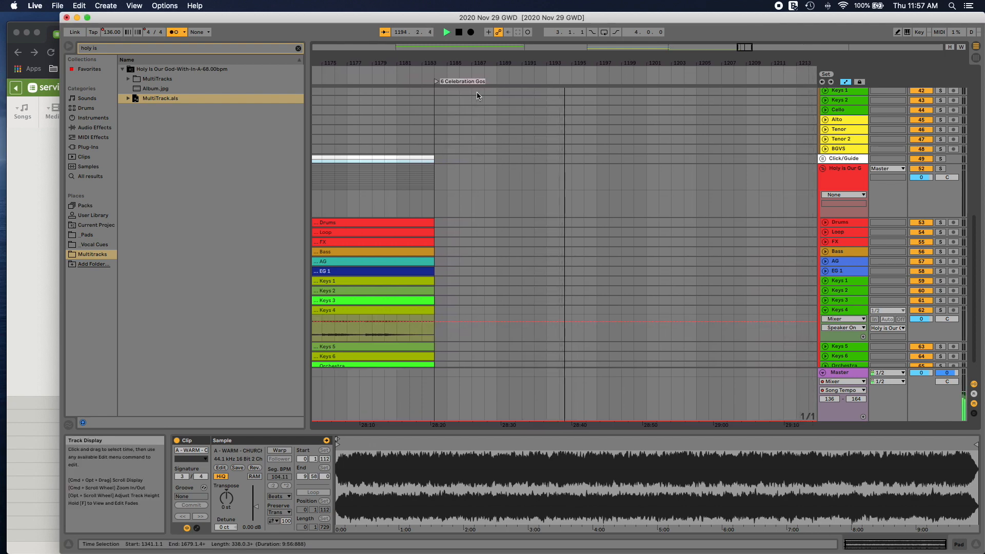
key("Return")
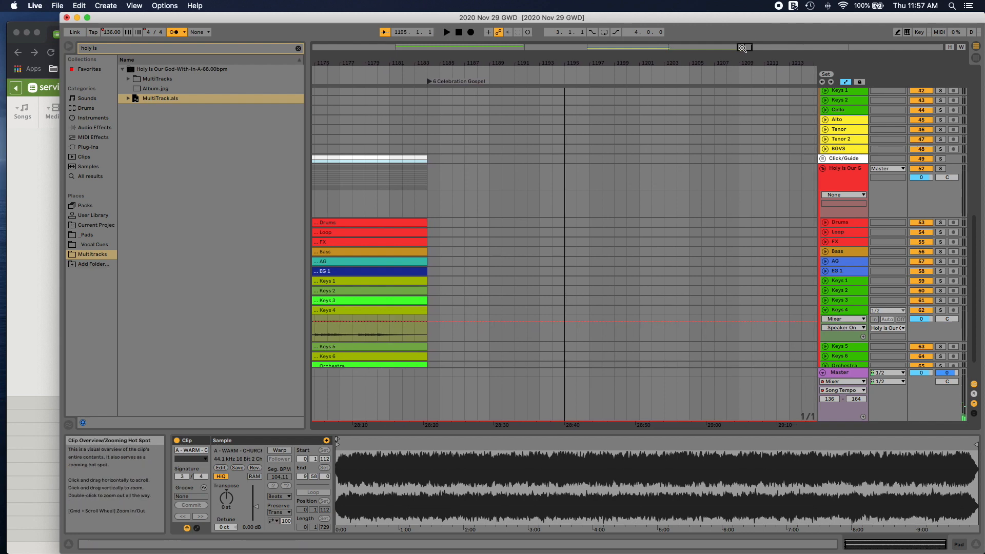
Step: Stop playback and trim the start of the second A - WARM - CHURCHFRONT PADS clip to bar 1345
left_click_drag(743, 48, 732, 7)
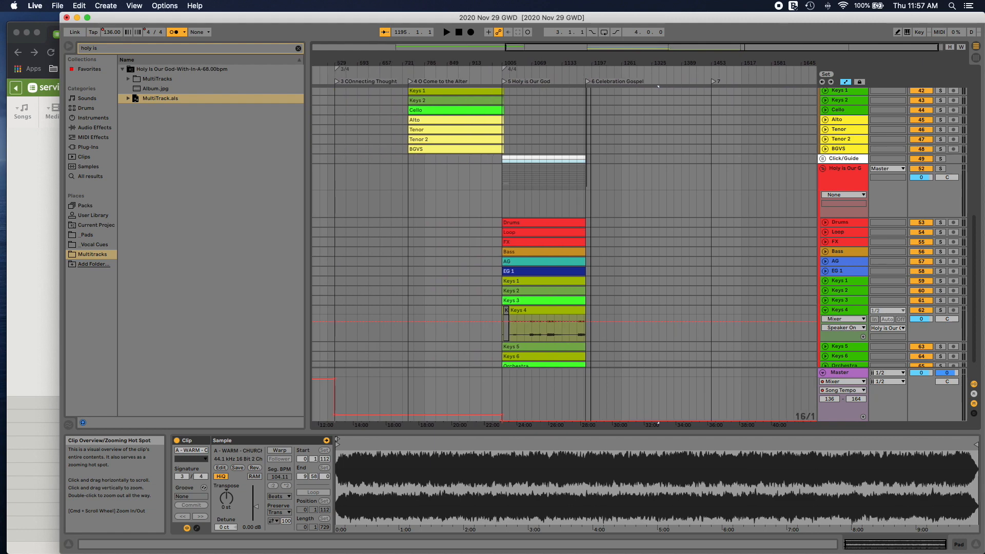
scroll(633, 235, "down", 2)
scroll(629, 236, "right", 2)
scroll(621, 237, "up", 5)
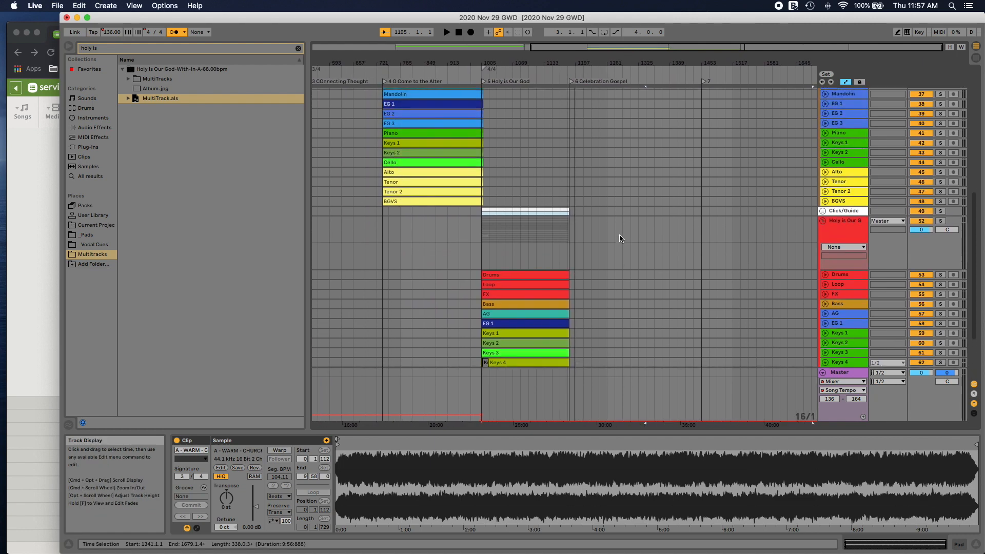
scroll(620, 237, "up", 10)
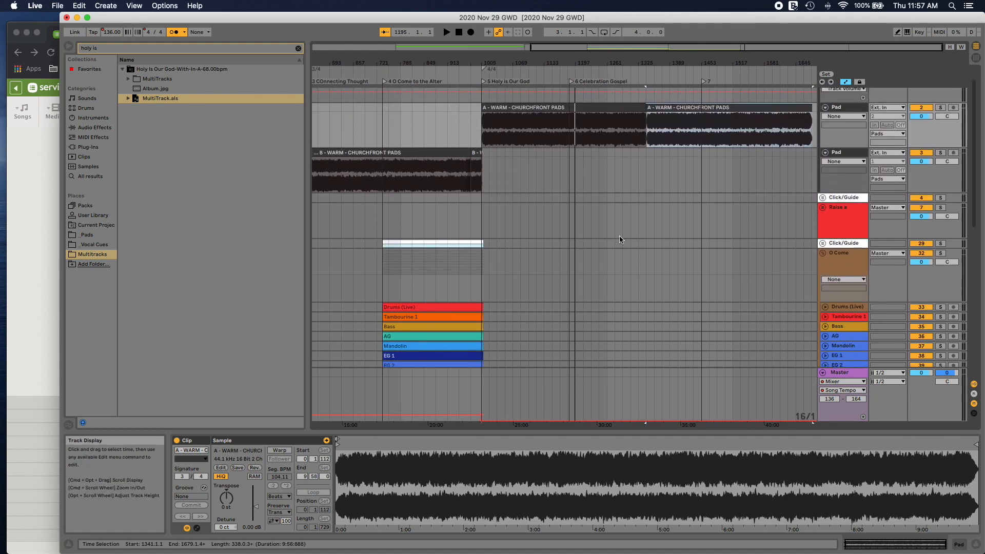
scroll(620, 239, "down", 1)
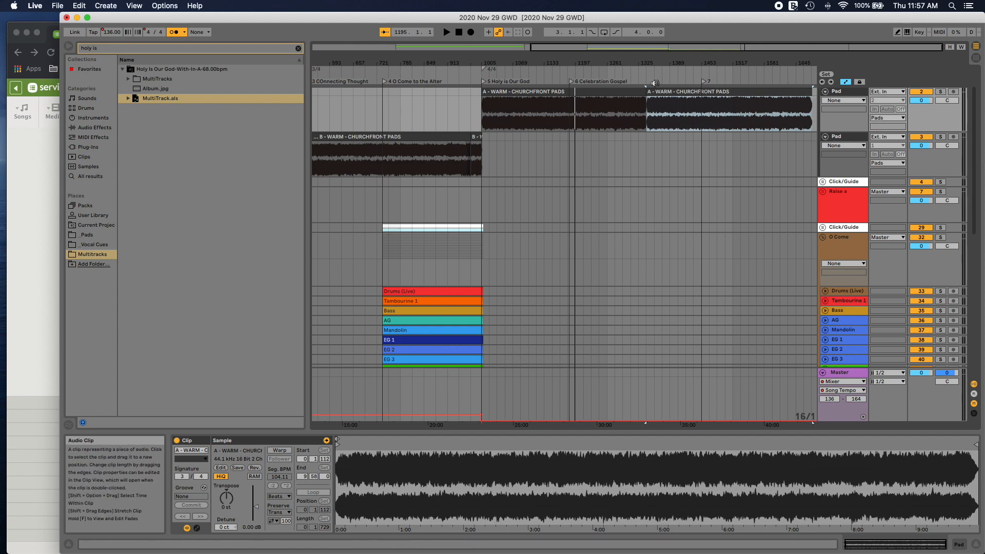
left_click_drag(670, 47, 706, 91)
scroll(603, 122, "right", 2)
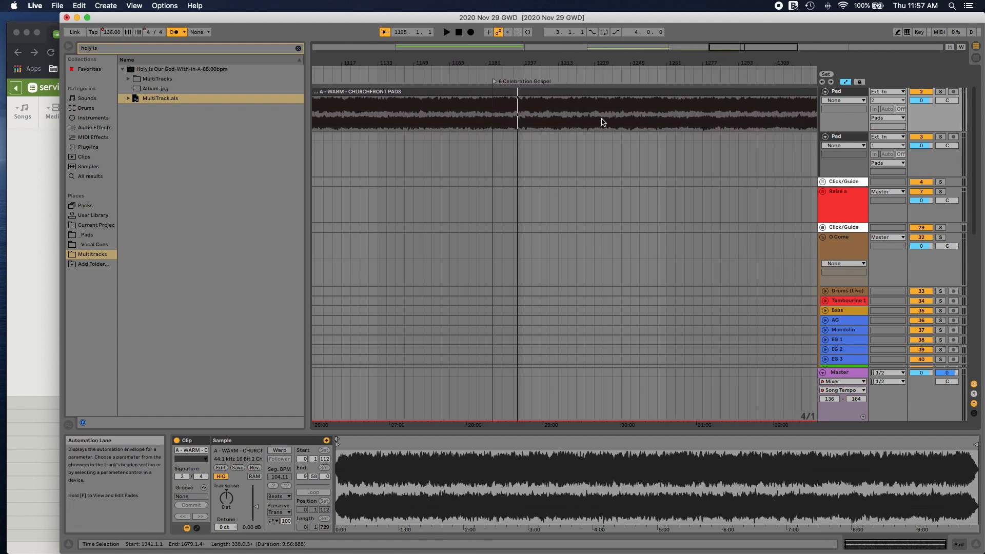
scroll(603, 123, "right", 5)
left_click(579, 94)
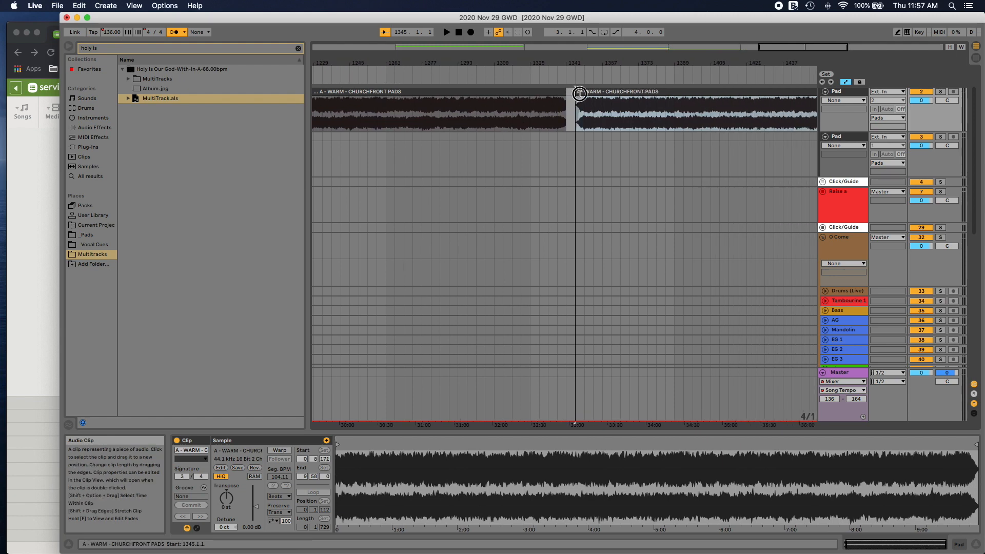
Step: Close the gap between the two A pad clips and crossfade them from bar 1337 to bar 1345
left_click_drag(580, 93, 560, 143)
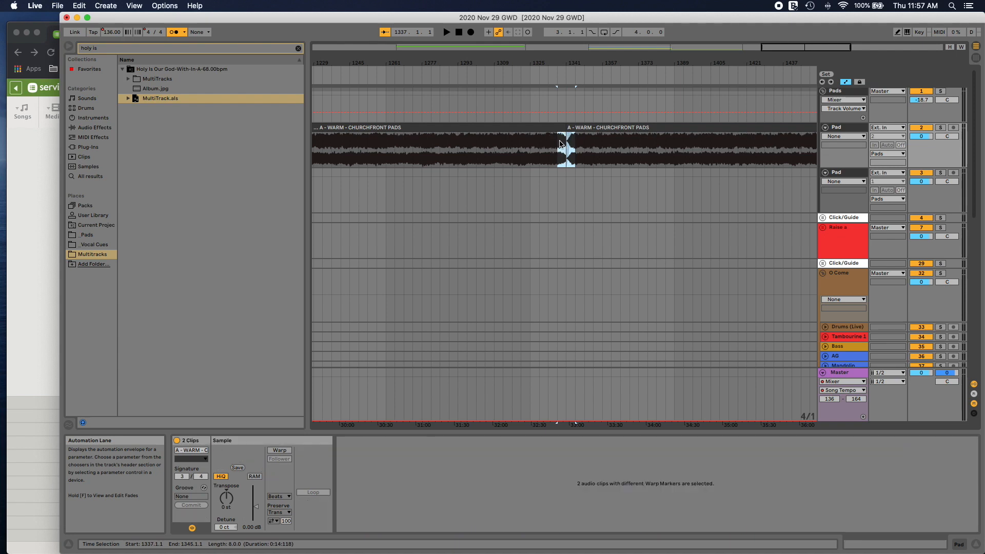
right_click(560, 143)
left_click(593, 201)
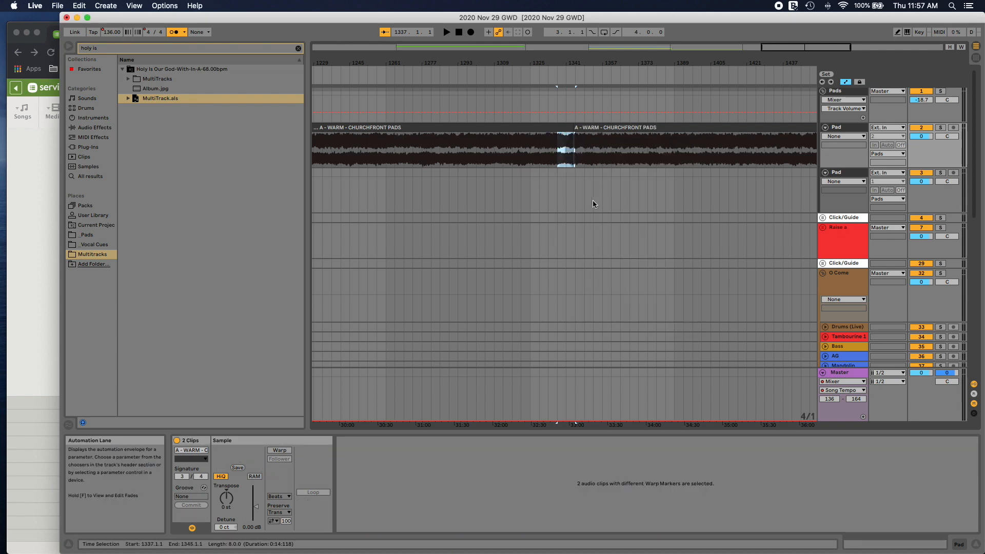
Step: Paste a third A - WARM - CHURCHFRONT PADS clip after the second and crossfade the two from bar 1653 to bar 1661
scroll(575, 189, "right", 10)
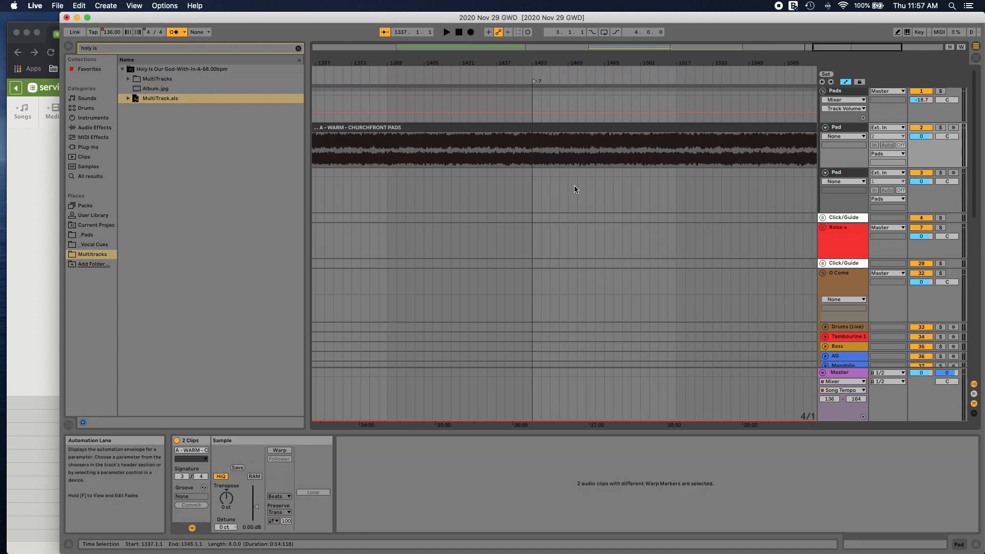
scroll(464, 186, "right", 8)
left_click(610, 131)
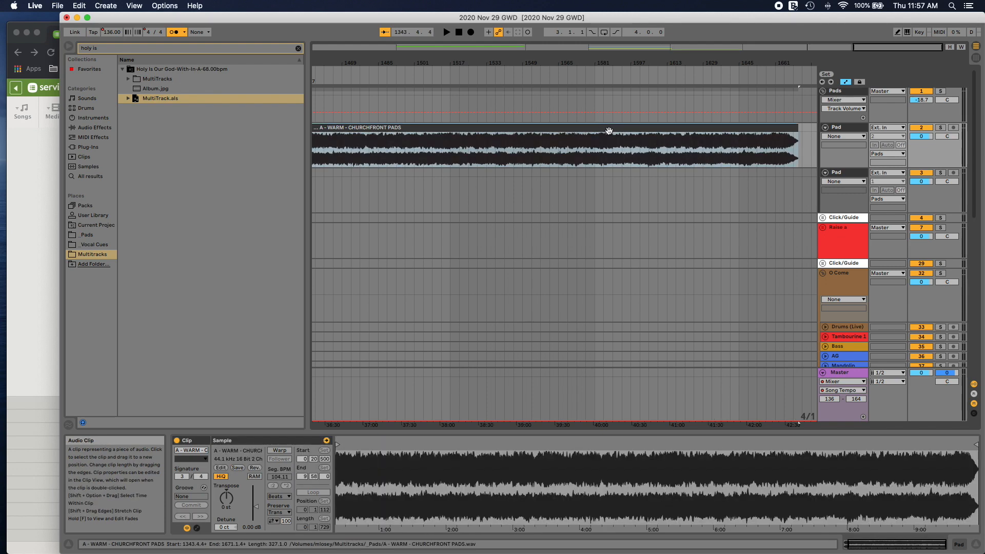
left_click(803, 135)
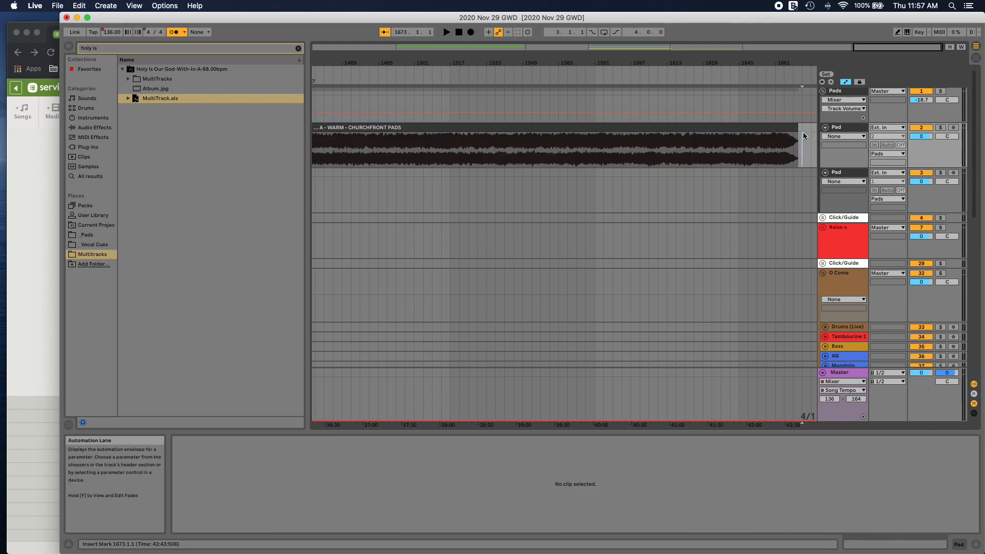
key("super+v")
left_click_drag(810, 129, 757, 142)
right_click(762, 143)
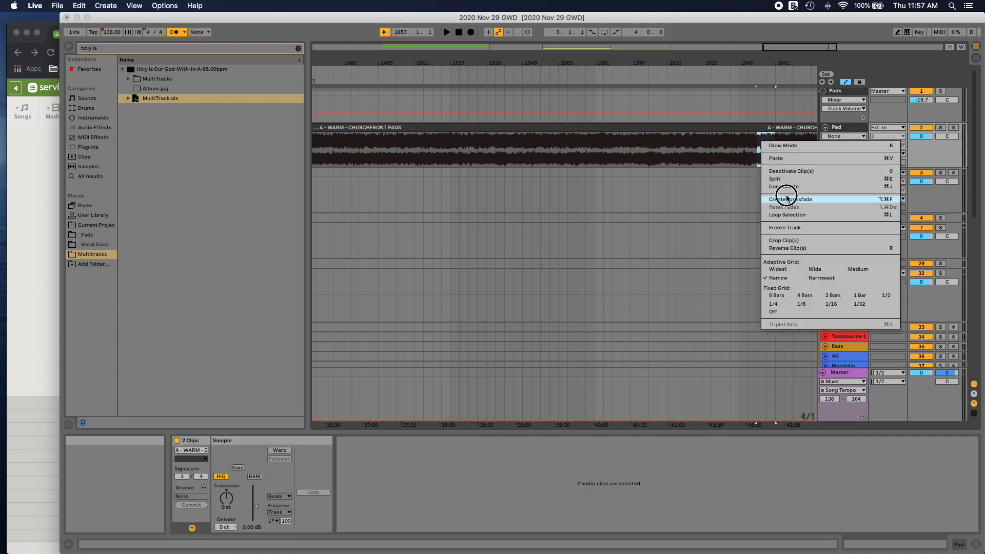
left_click(787, 198)
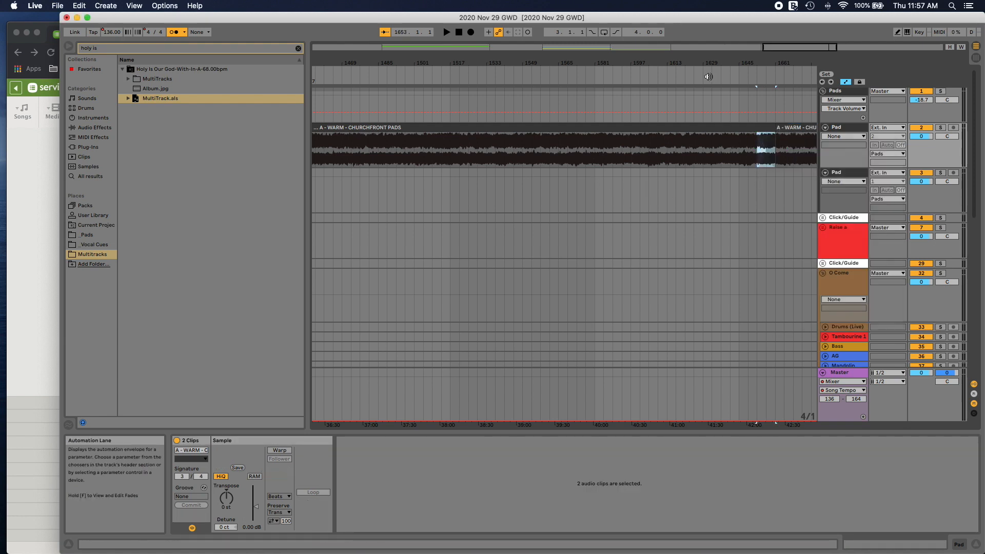
Step: Move locator 7 to the end of the third A pad clip and paste a fourth A pad clip there at bar 1984
left_click_drag(799, 49, 799, 14)
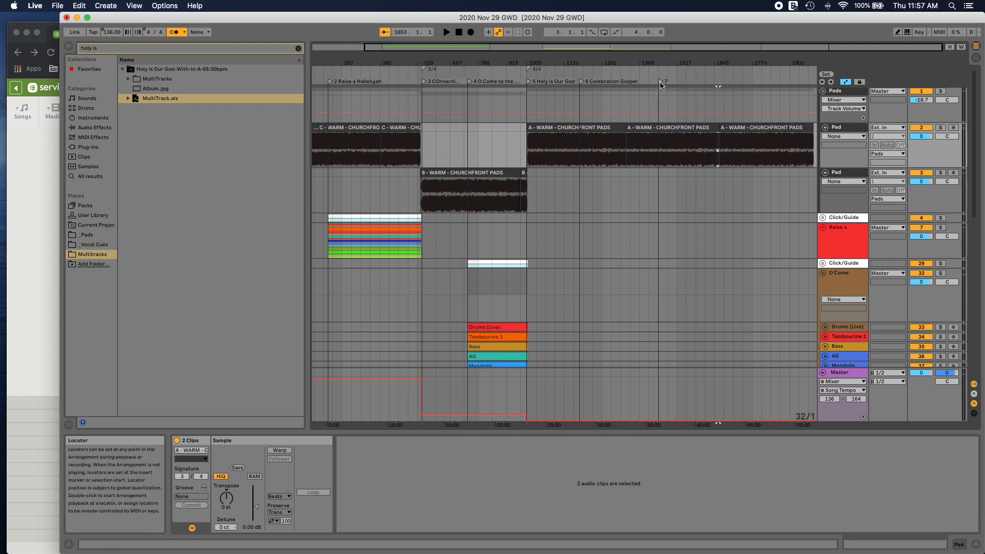
left_click_drag(665, 82, 752, 86)
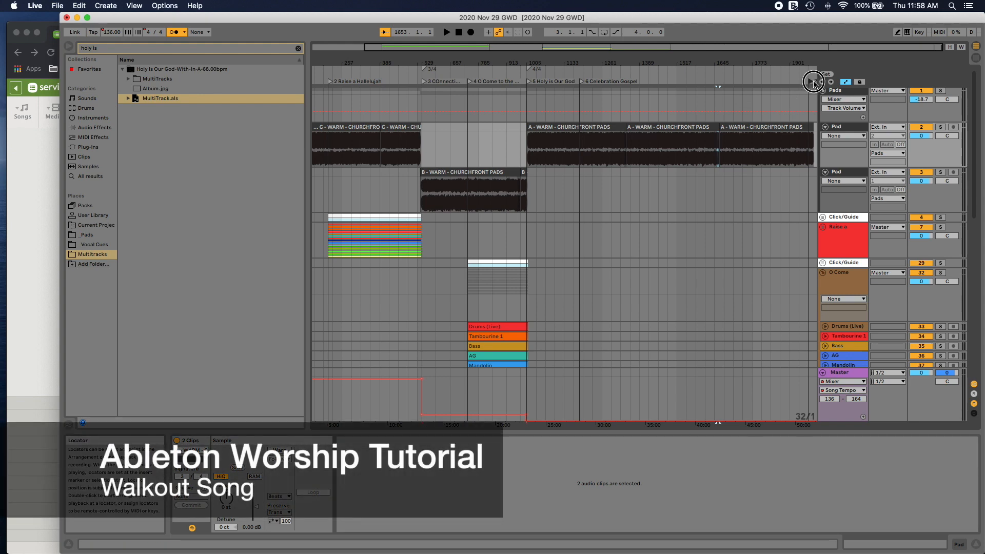
left_click(793, 126)
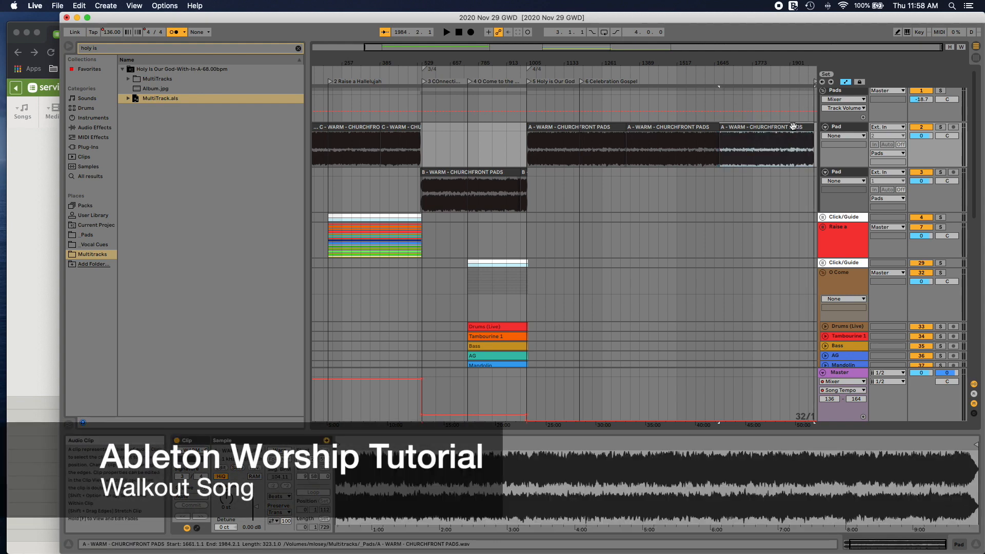
left_click(816, 131)
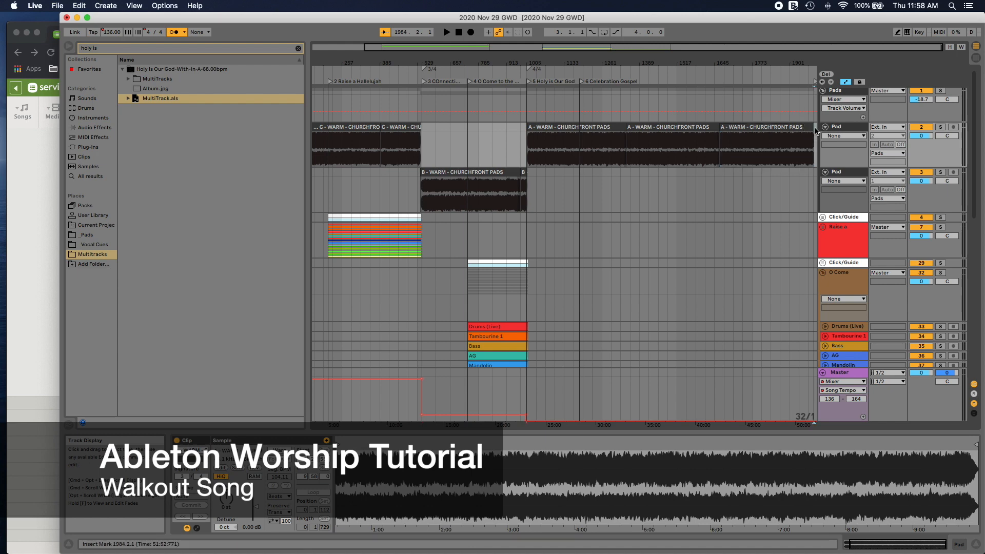
key("super+v")
scroll(769, 128, "right", 4)
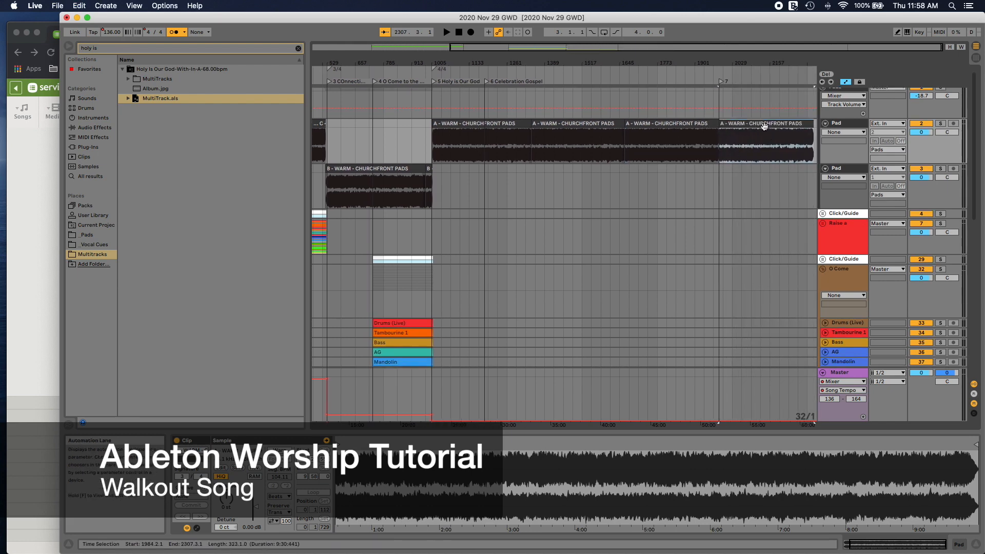
Step: Crossfade the third and fourth A pad clips from bar 1979 to bar 1983 and align locator 7 with bar 1983
left_click_drag(846, 47, 844, 114)
left_click_drag(778, 124, 720, 139)
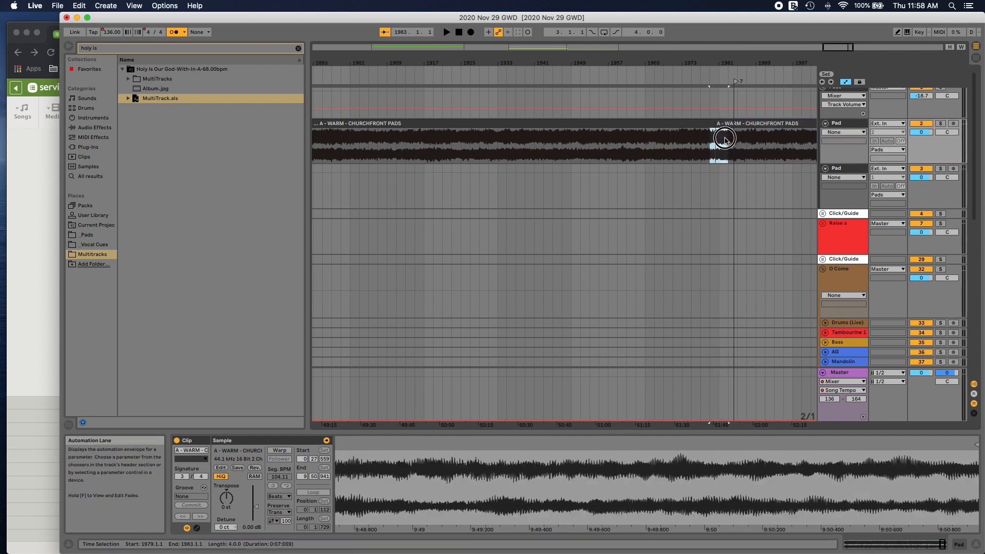
right_click(724, 139)
left_click(746, 197)
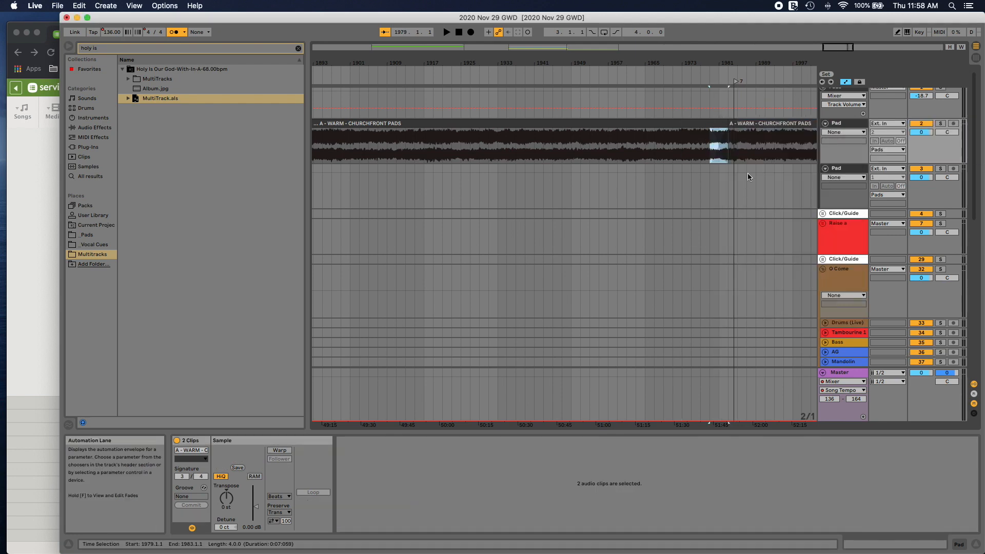
left_click(719, 78)
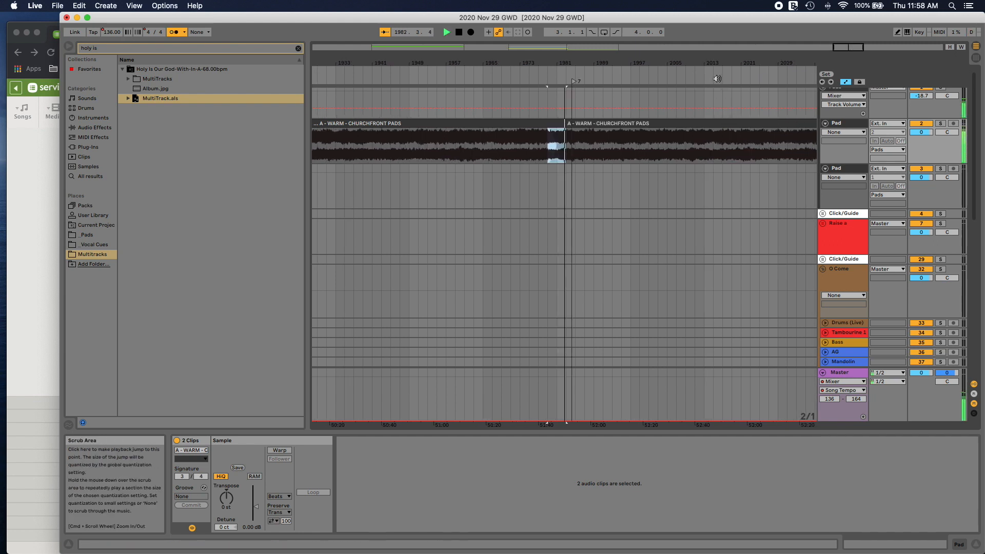
left_click(567, 81)
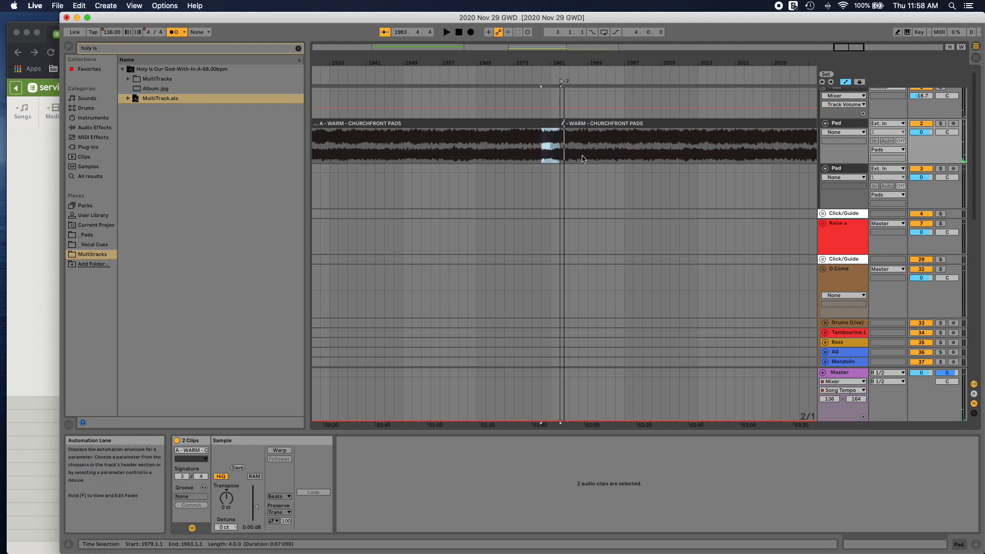
Step: Fold the O Come group so that the Holy is Our God tracks can be reached
scroll(583, 158, "right", 1)
left_click_drag(852, 48, 849, 18)
scroll(468, 294, "down", 1)
scroll(468, 293, "down", 5)
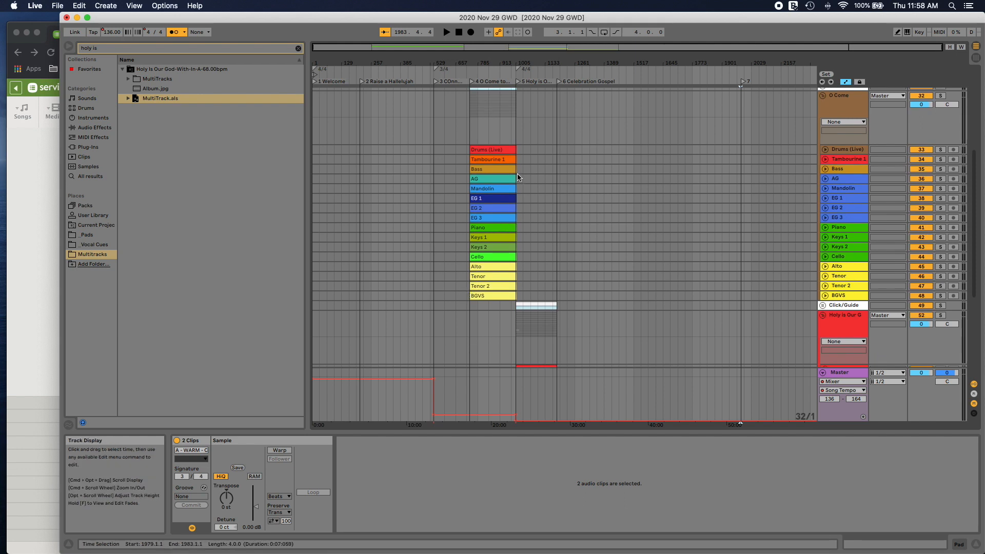
scroll(518, 180, "down", 4)
scroll(761, 221, "up", 7)
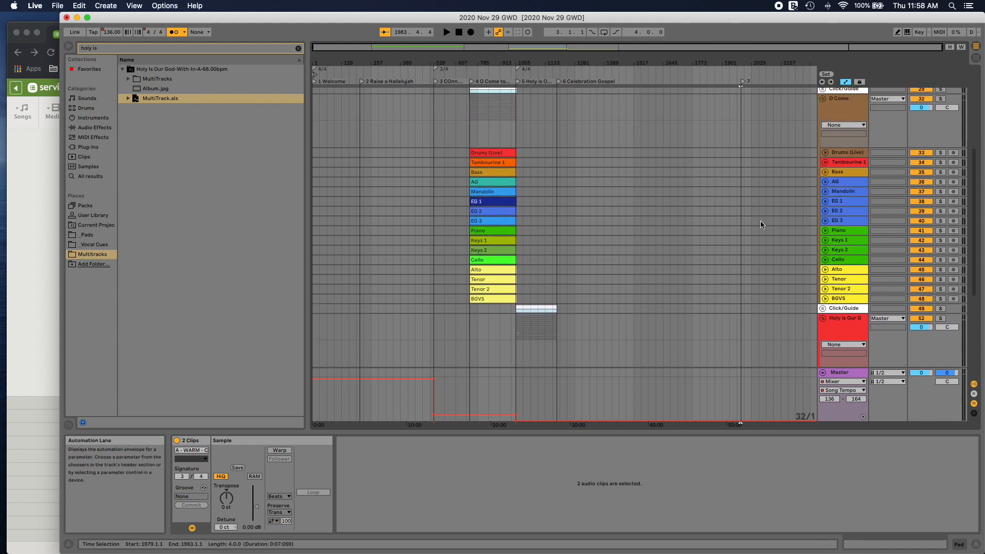
left_click(824, 153)
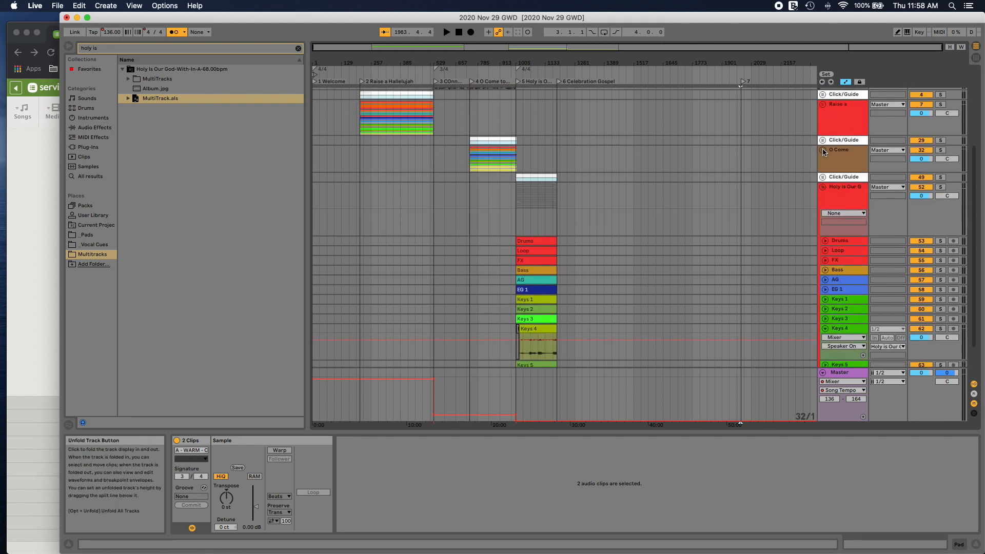
scroll(726, 208, "down", 2)
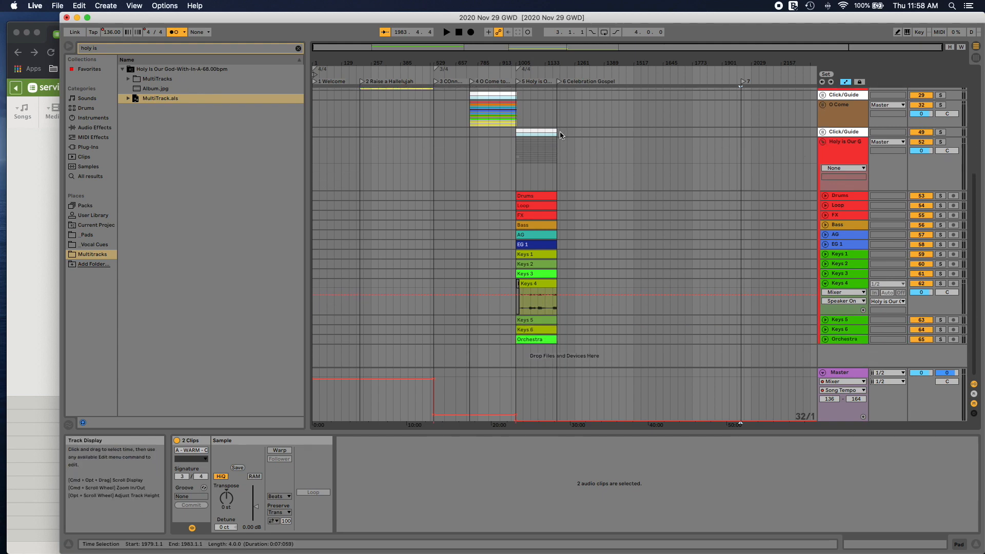
Step: Play the second half of Holy is Our God from bar 1113 onward to locate the passage for the walkout song
left_click_drag(561, 135, 540, 253)
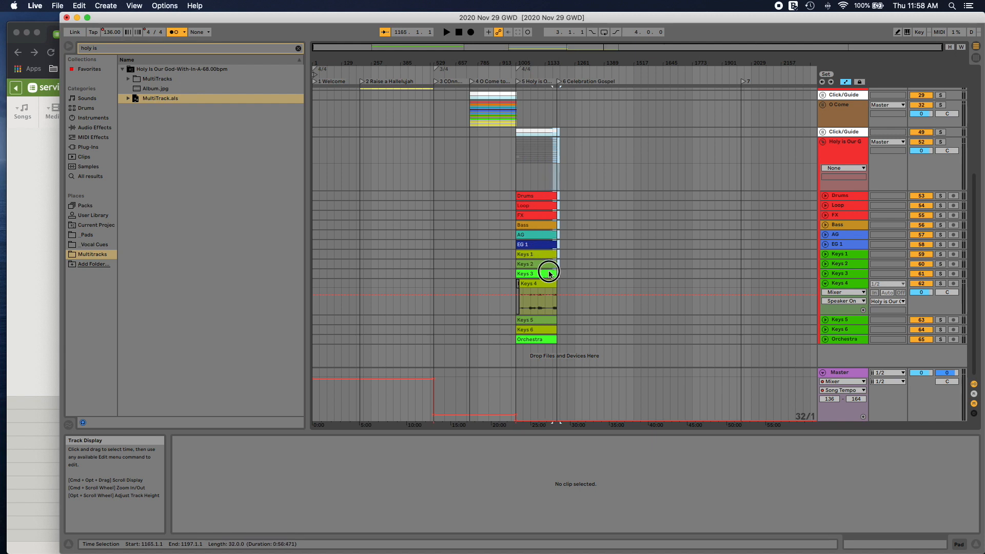
left_click_drag(557, 340, 557, 339)
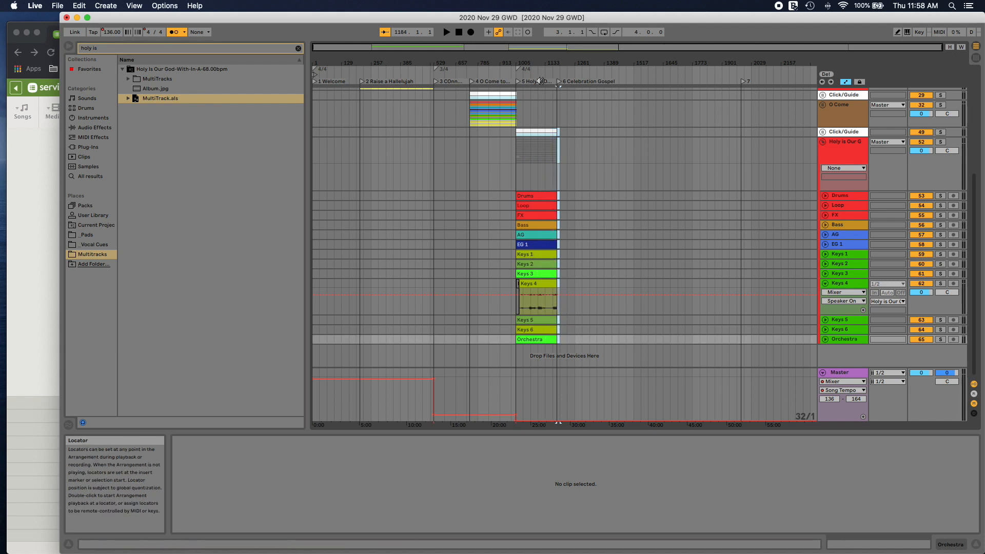
left_click(540, 83)
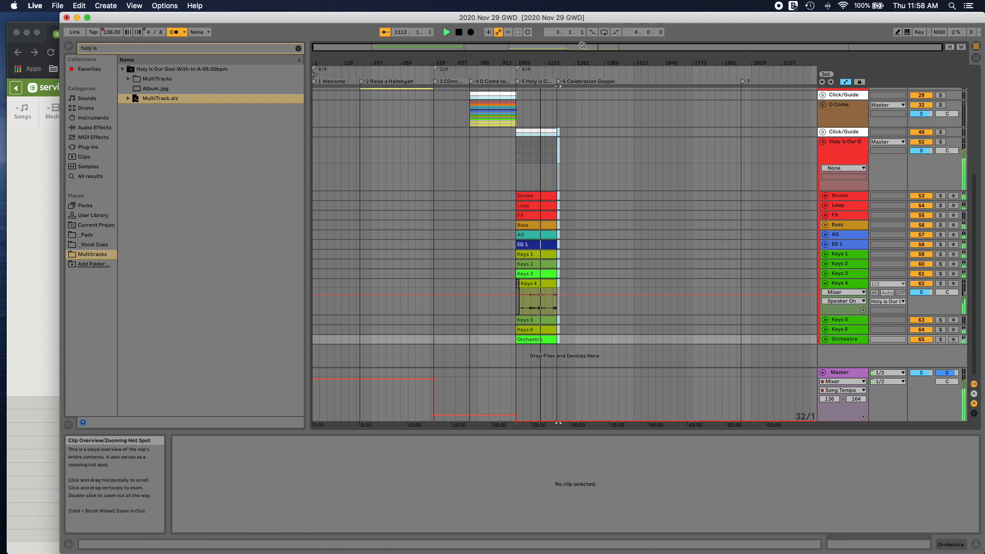
left_click_drag(584, 46, 599, 111)
left_click(605, 74)
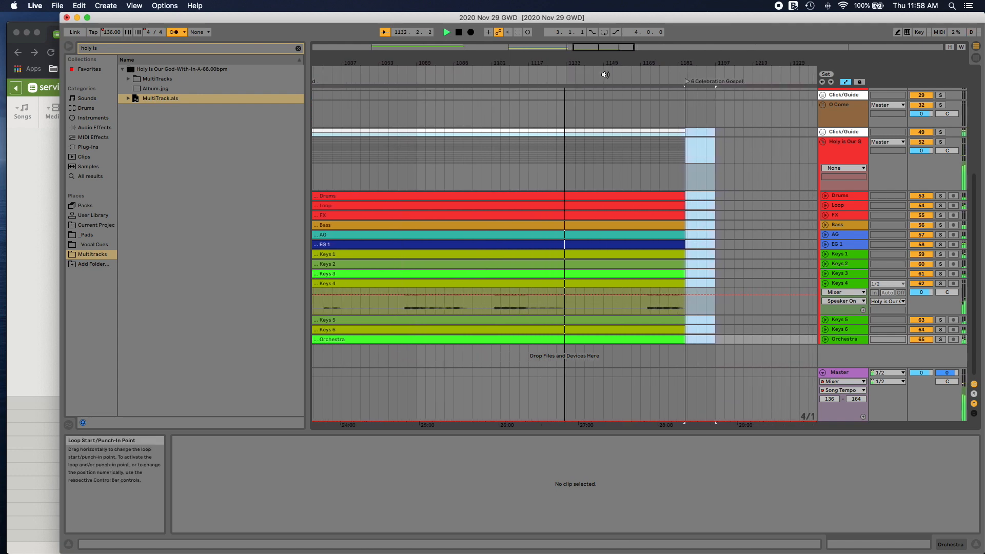
left_click(615, 78)
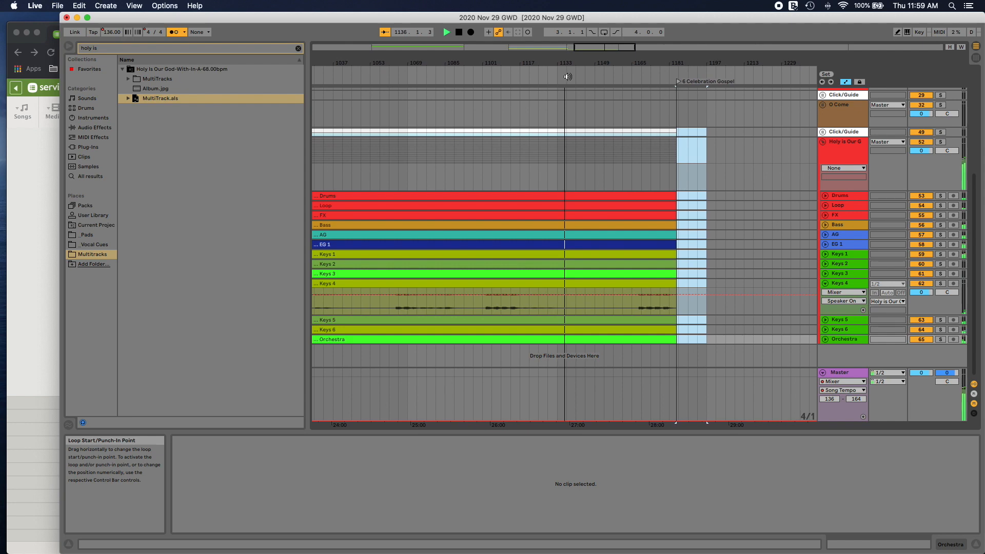
left_click(677, 130)
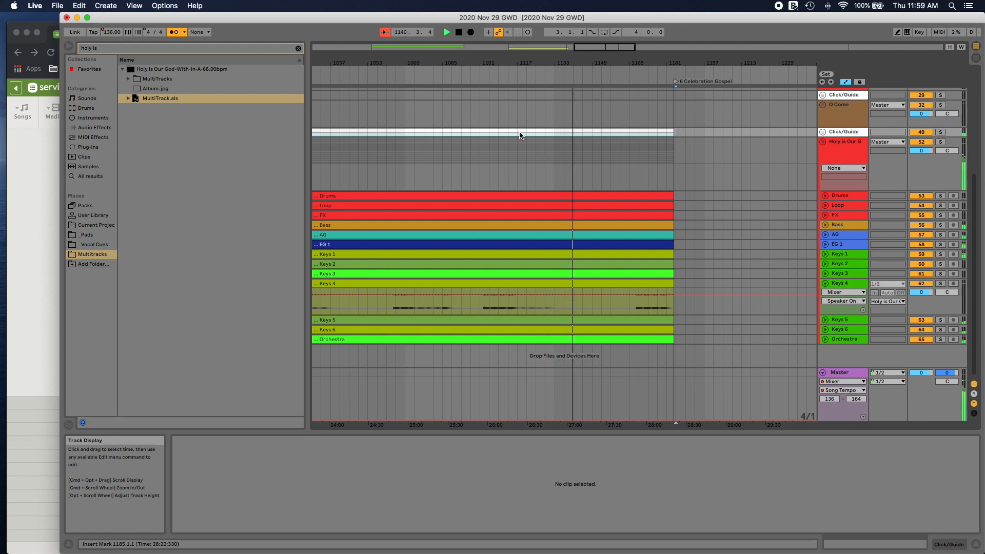
scroll(521, 135, "left", 2)
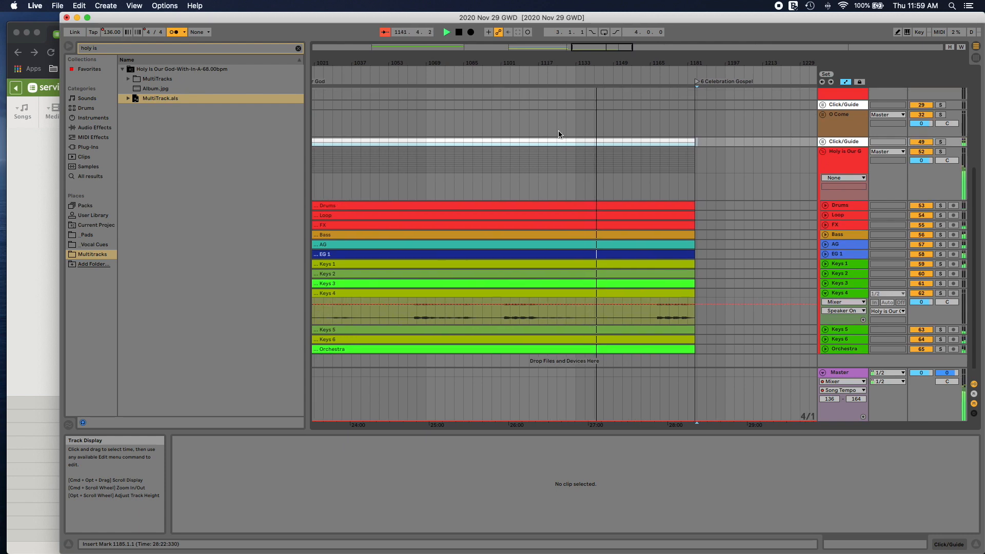
scroll(555, 133, "right", 4)
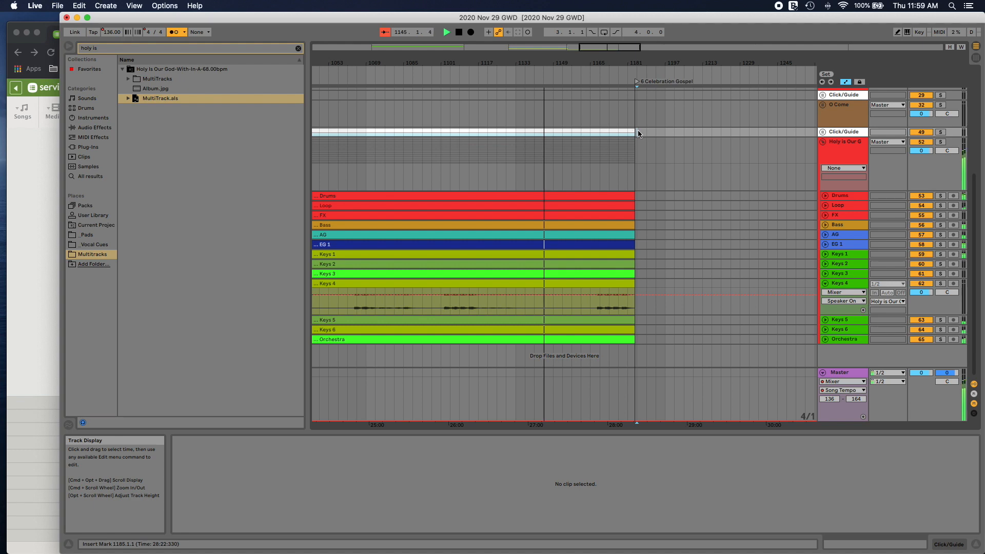
left_click(527, 78)
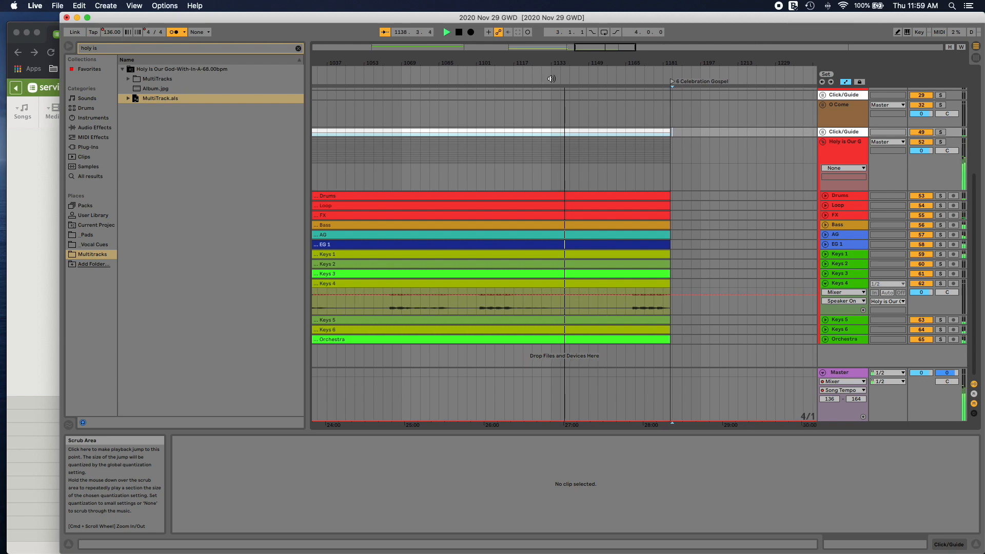
left_click(551, 78)
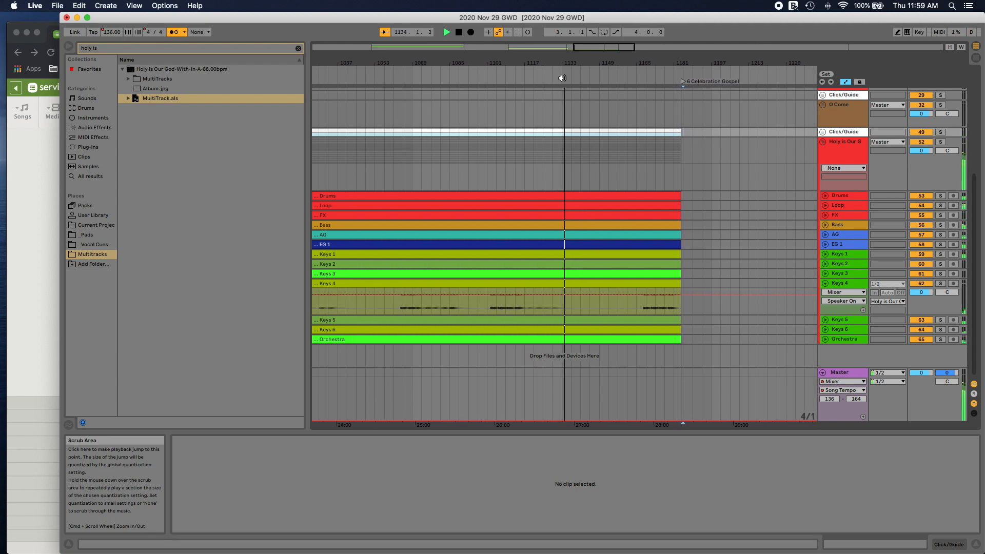
left_click(558, 77)
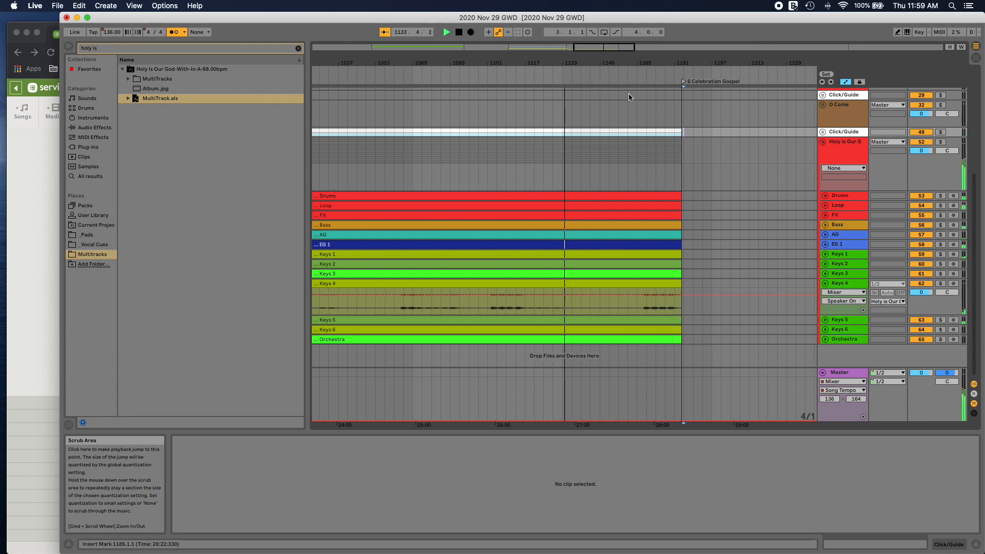
Step: Copy bars 1125 to 1189 of the Holy is Our God tracks, from Click/Guide through Orchestra, and paste them at locator 7 on bar 1983
left_click_drag(690, 134, 545, 358)
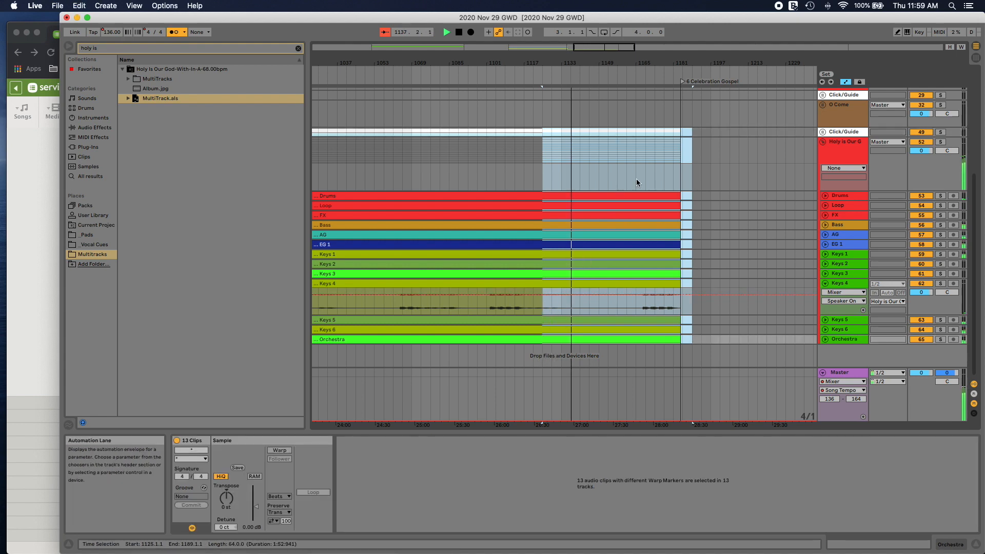
scroll(708, 162, "right", 20)
key("space")
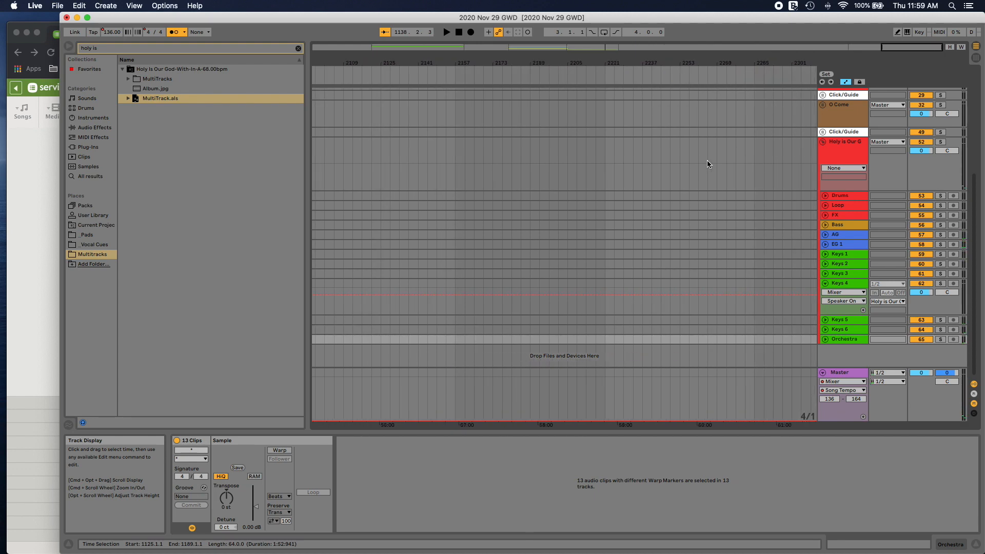
scroll(707, 164, "right", 2)
scroll(707, 160, "left", 3)
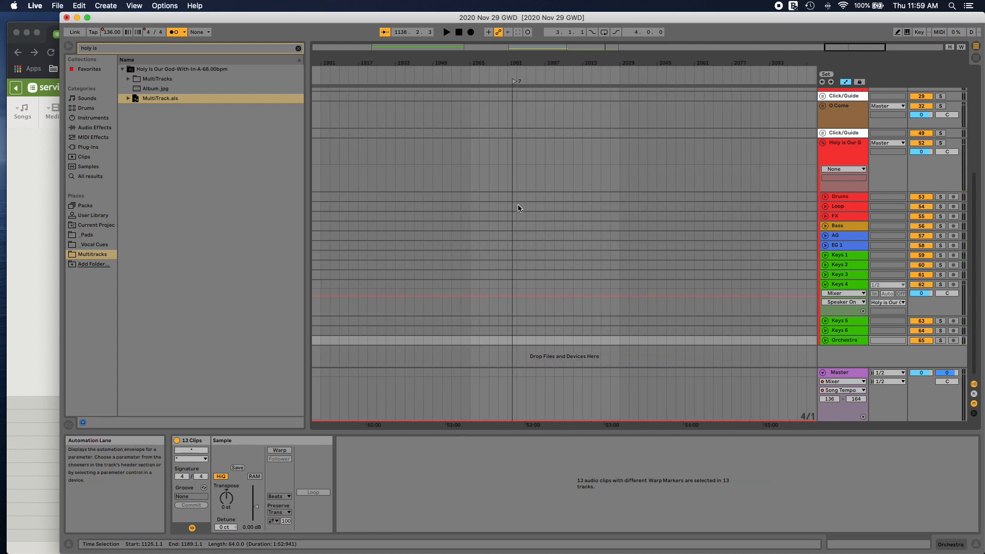
left_click(513, 135)
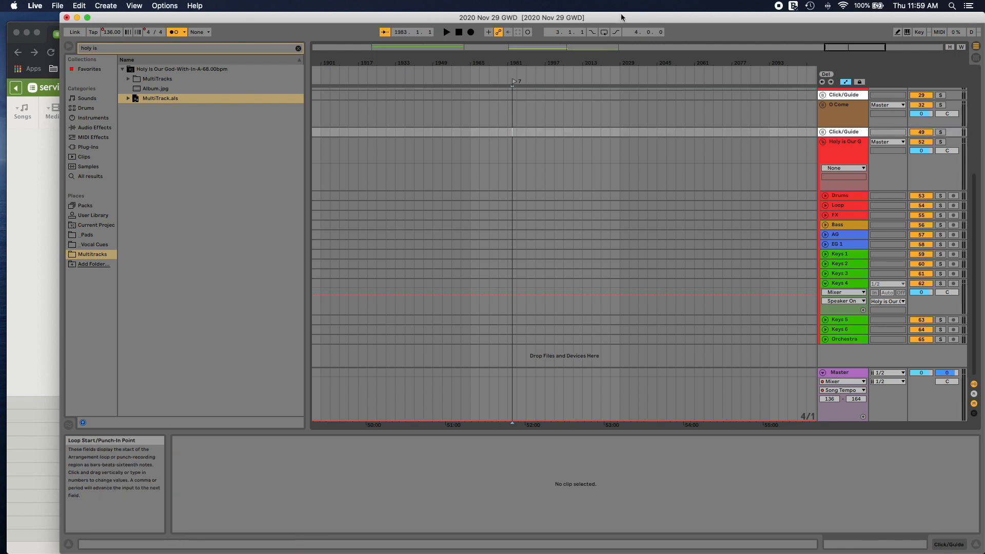
left_click_drag(856, 49, 853, 64)
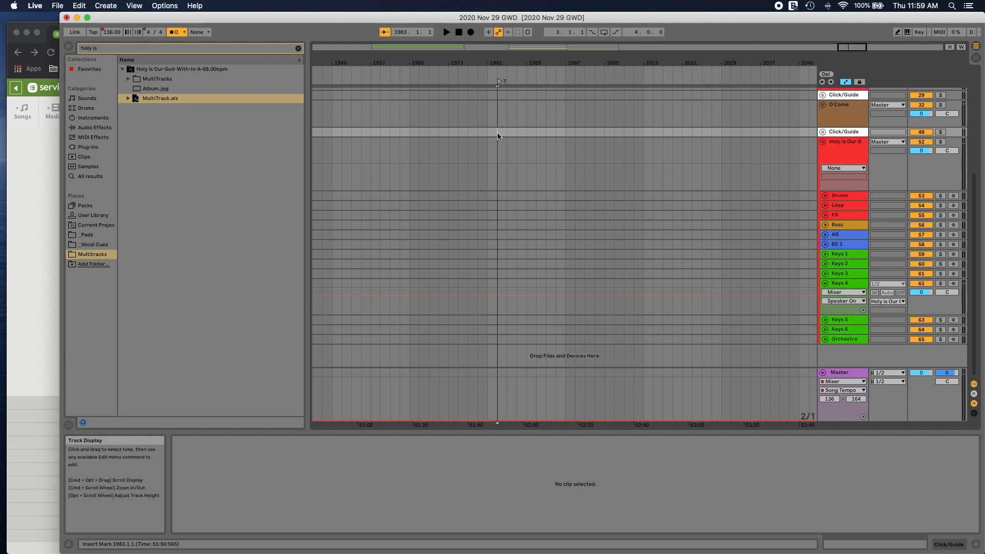
key("super+v")
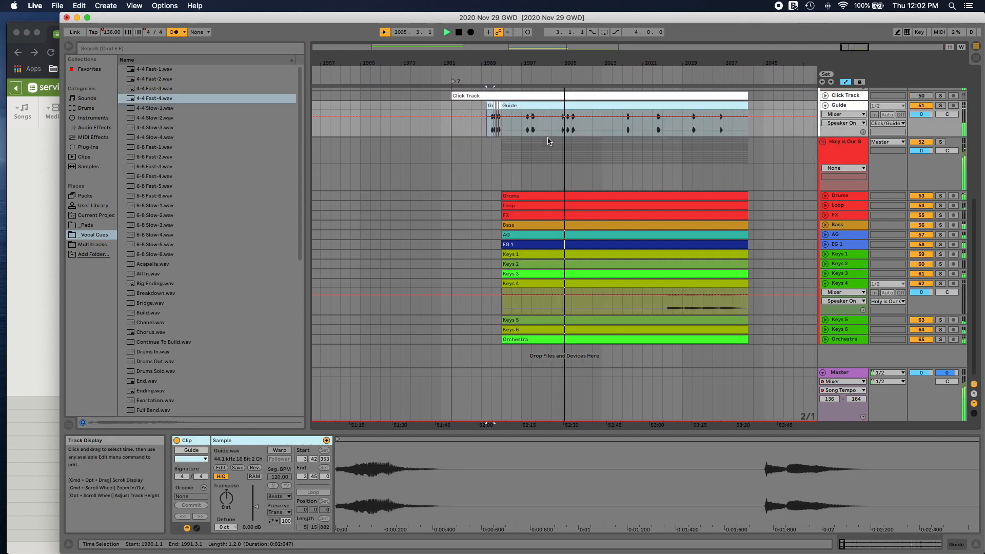
Step: Play the pasted walkout section around bar 2008 and add a locator at the start of bar 2008
left_click_drag(623, 63, 694, 97)
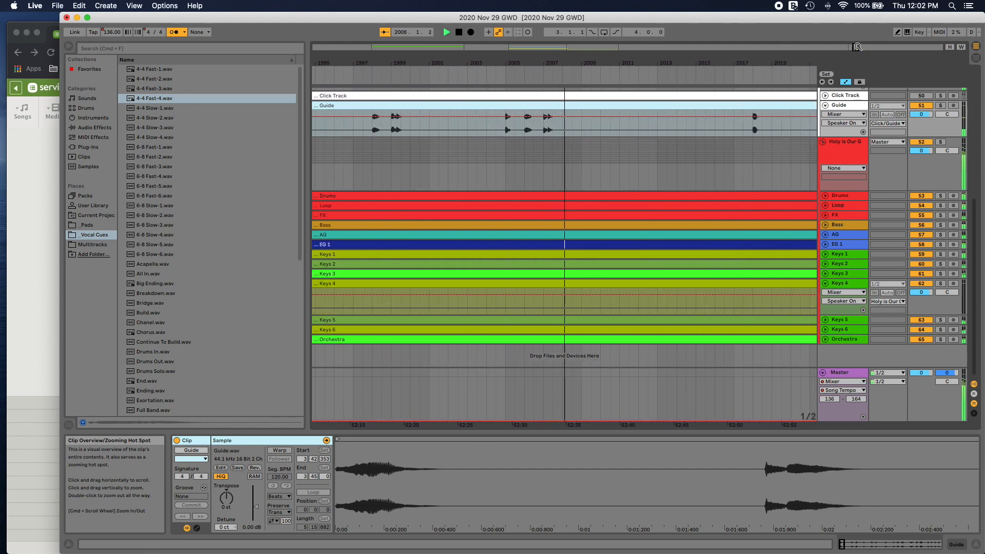
key("space")
left_click(545, 79)
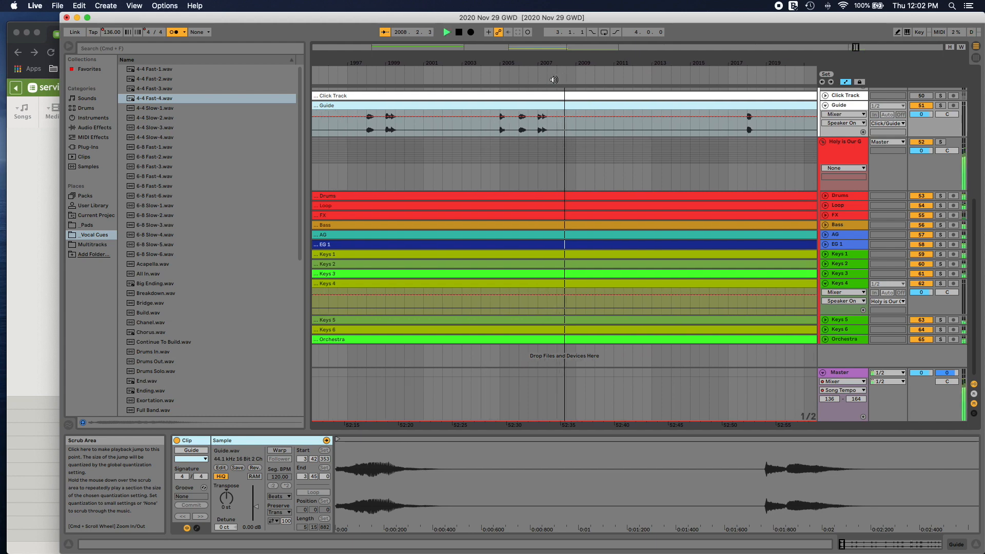
right_click(554, 78)
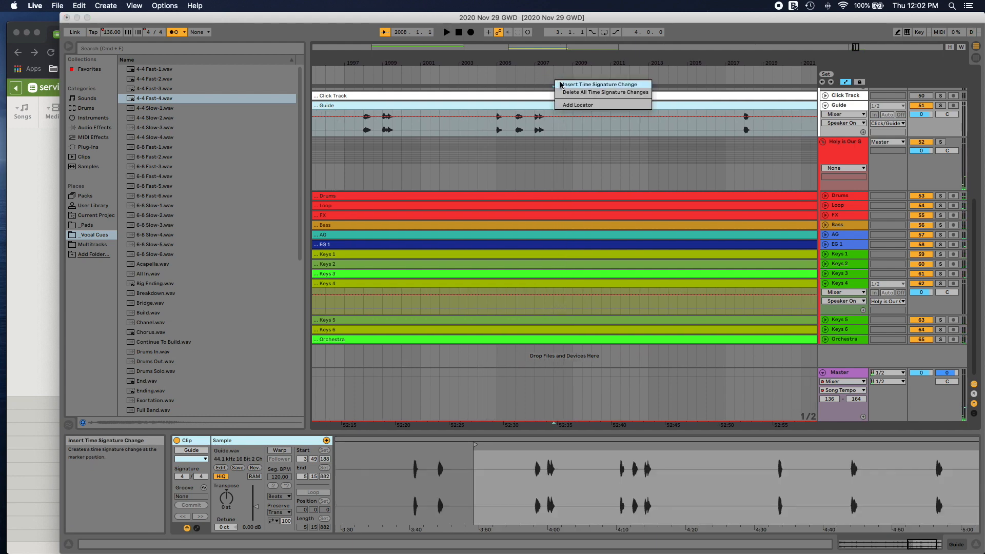
left_click(569, 104)
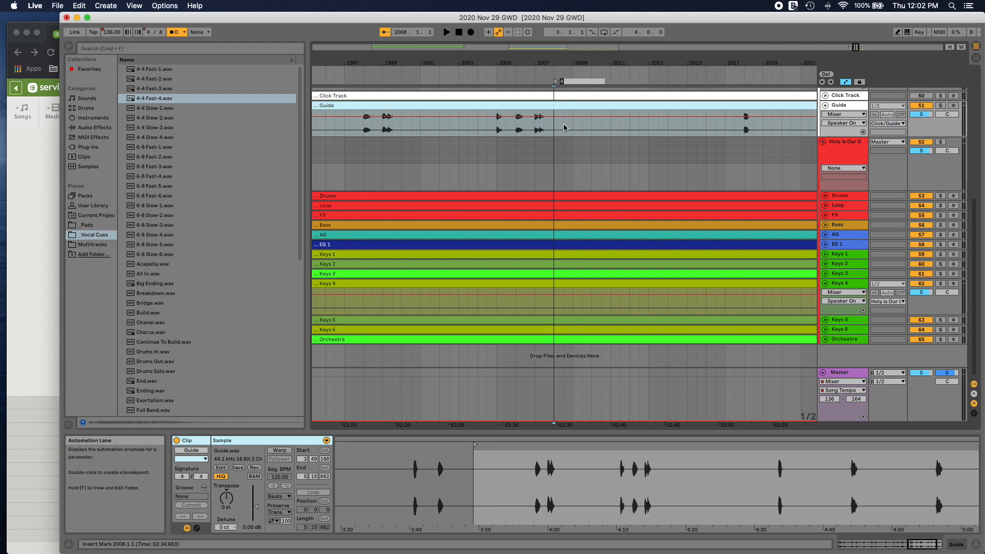
Step: Delete the walkout audio from beat 3 of bar 1992 to beat 3 of bar 2007 on the Guide through Orchestra tracks
scroll(508, 138, "left", 10)
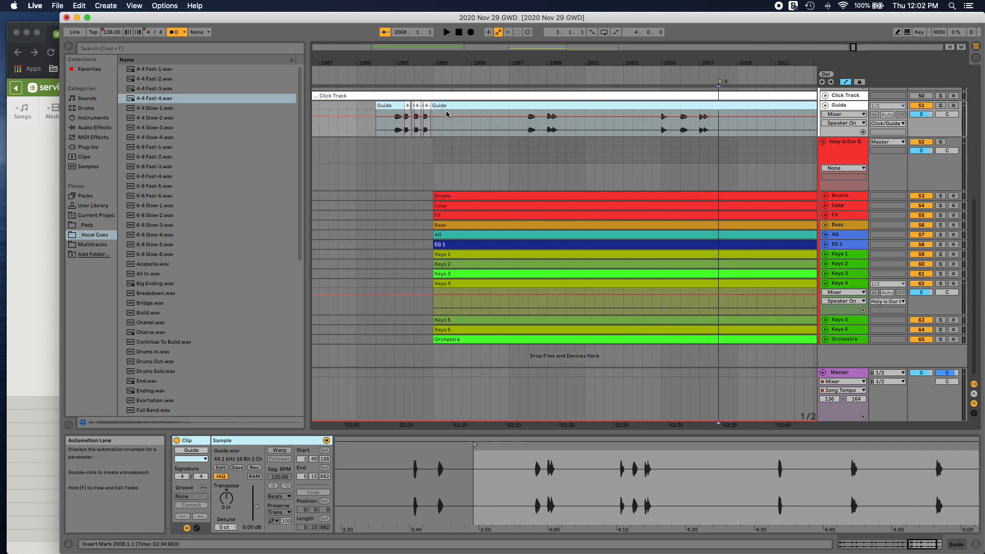
left_click_drag(430, 202, 715, 101)
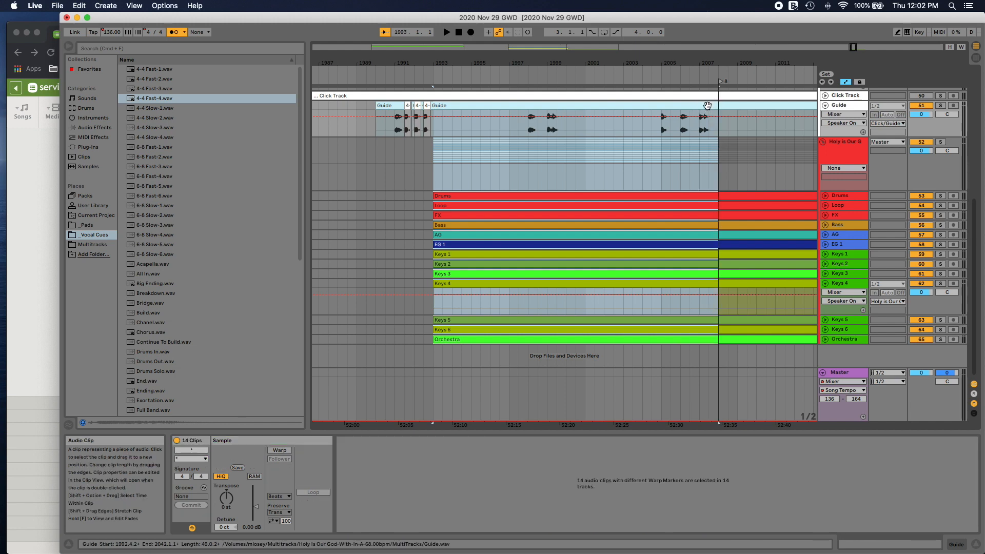
left_click_drag(425, 339, 707, 104)
key("Delete")
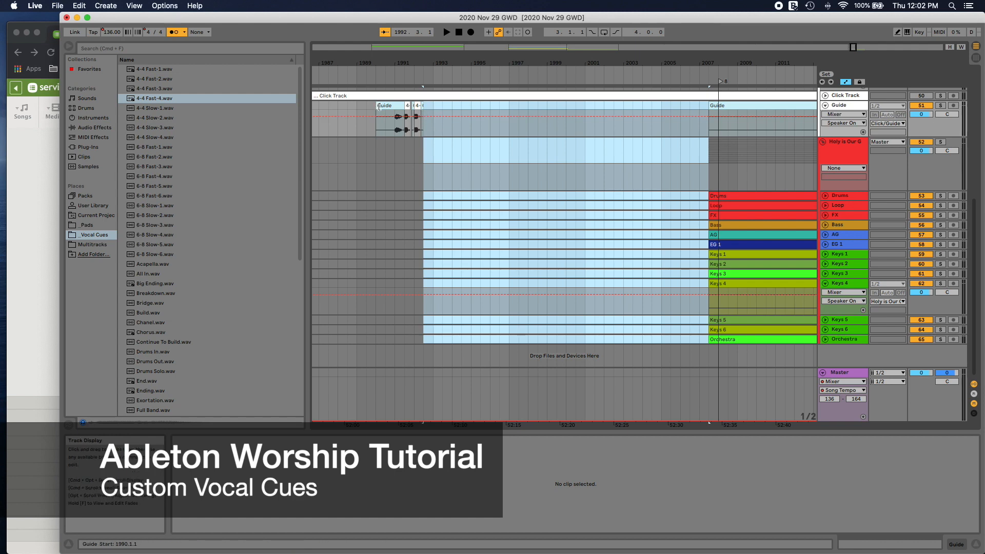
Step: Move the Guide count-in clips to start at bar 2005, directly before the remaining Guide clip, and play the transition
left_click(423, 109)
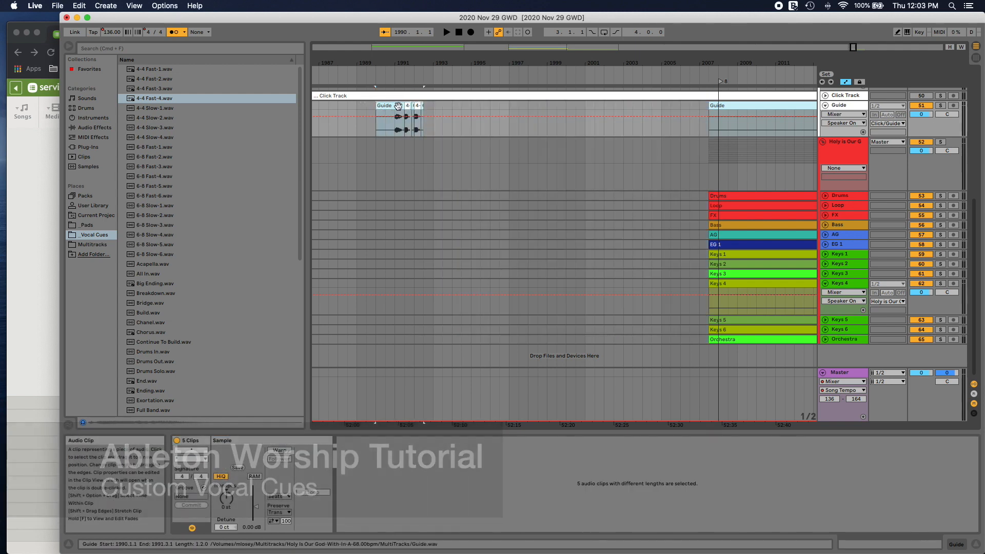
left_click_drag(422, 109, 681, 106)
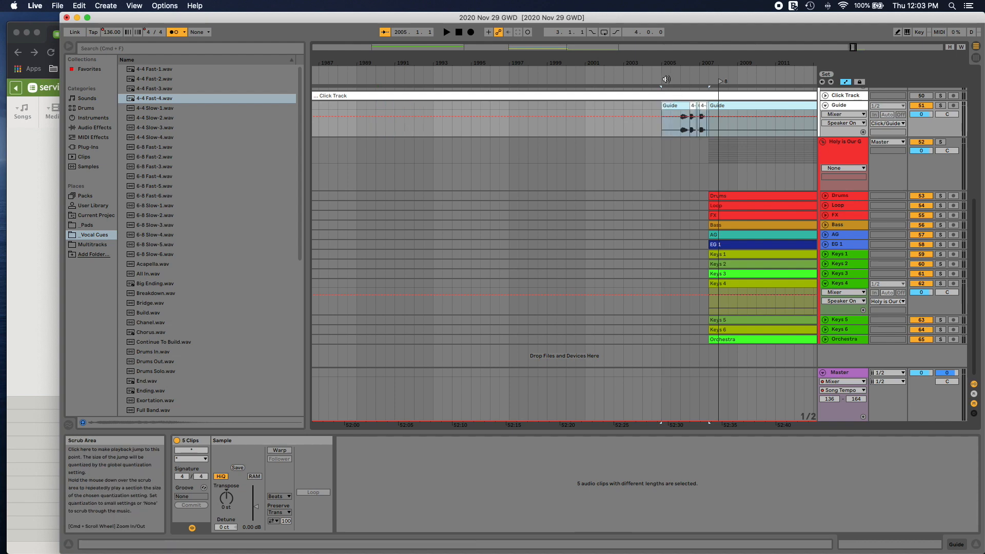
left_click(664, 78)
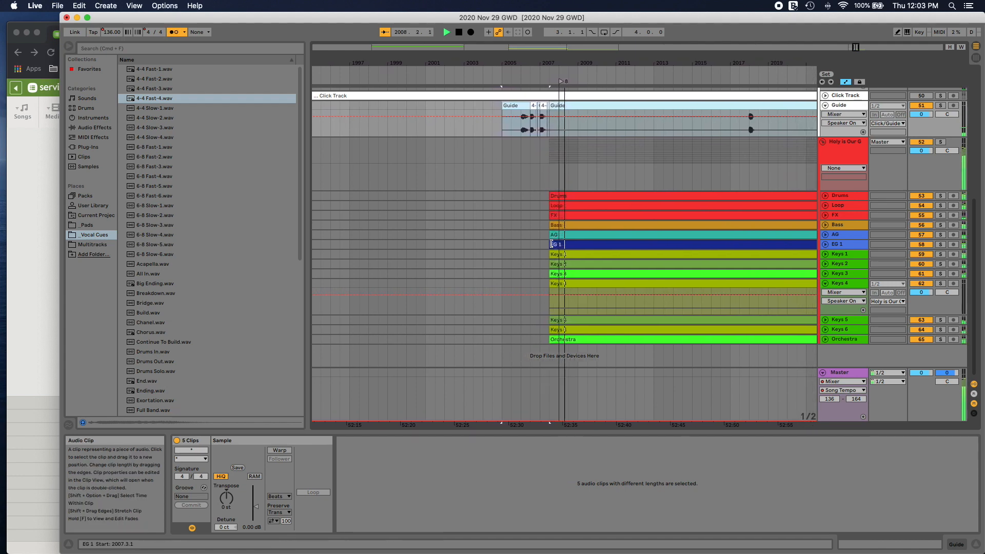
key("space")
Step: Create a fade-in at the start of the walkout clips on the Drums through Orchestra tracks and play the result
left_click_drag(532, 198, 553, 342)
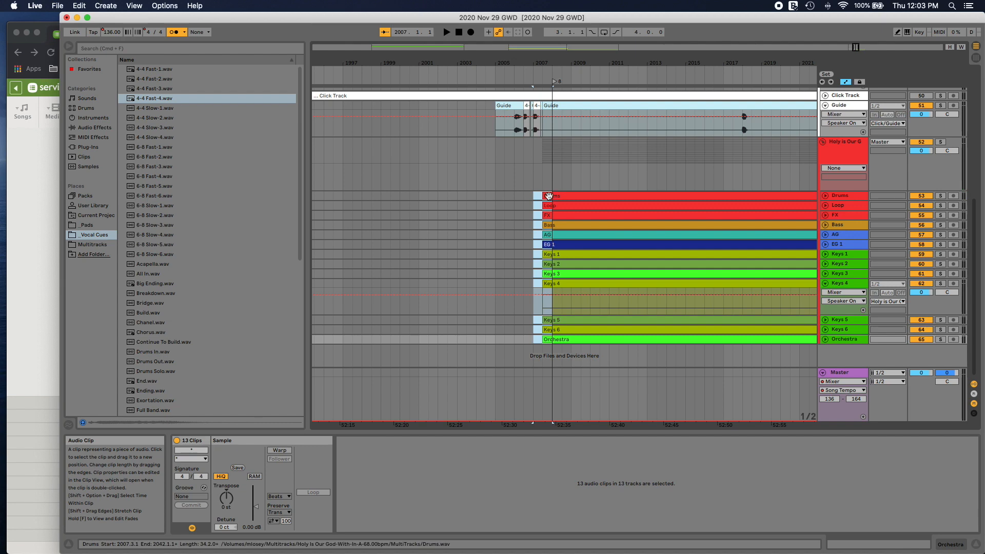
right_click(550, 197)
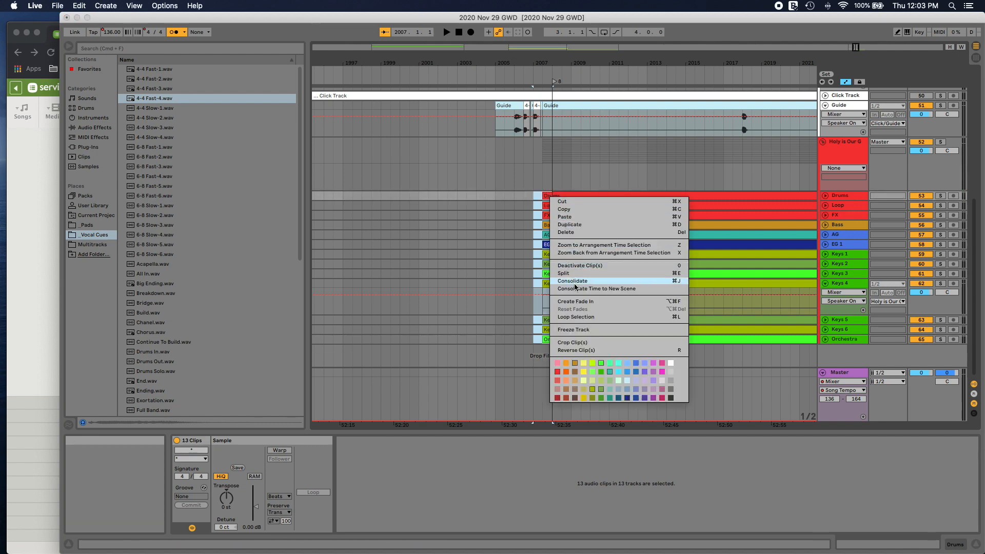
left_click(575, 302)
left_click(532, 85)
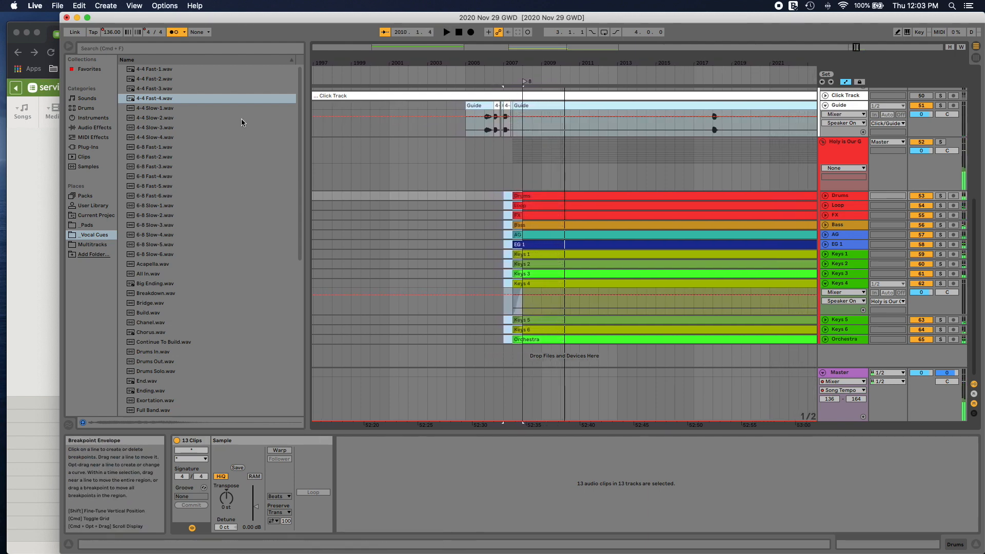
Step: Place the 4-4 Fast-4.wav cue on the Guide track at beat 3 of bar 2007 and play through the shortened walkout
left_click_drag(175, 99, 515, 128)
left_click(477, 75)
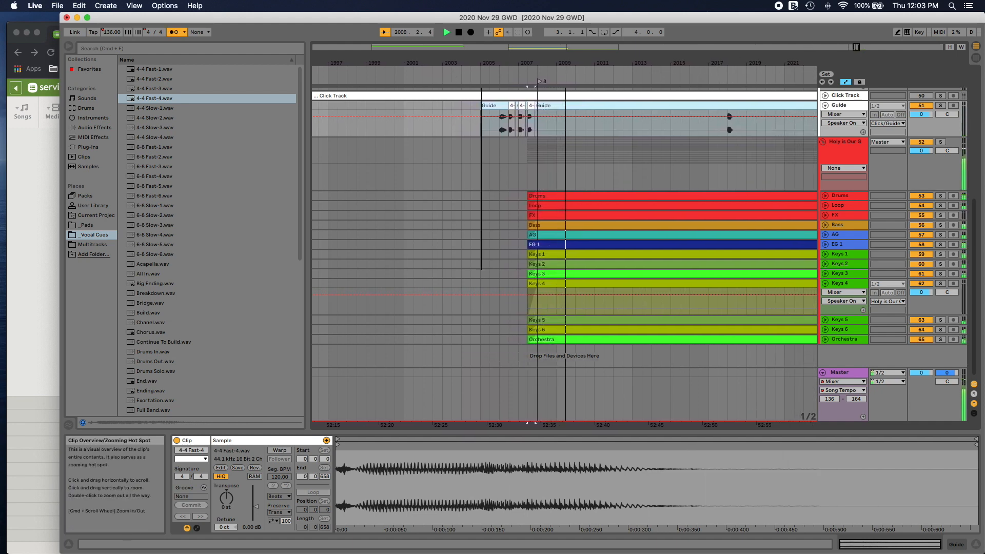
mouse_move(855, 47)
left_mouse_down()
mouse_move(855, 75)
mouse_move(857, 48)
left_mouse_up()
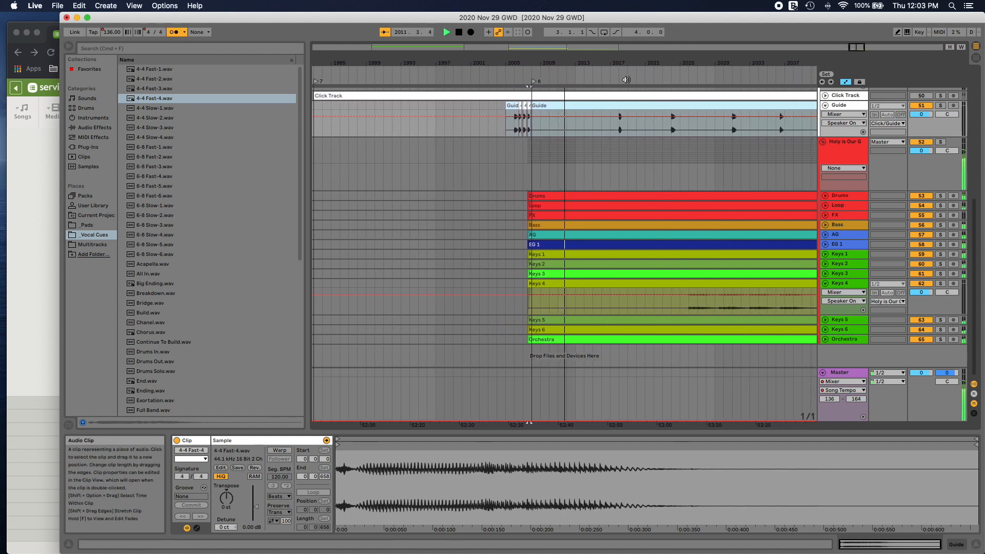
left_click(611, 77)
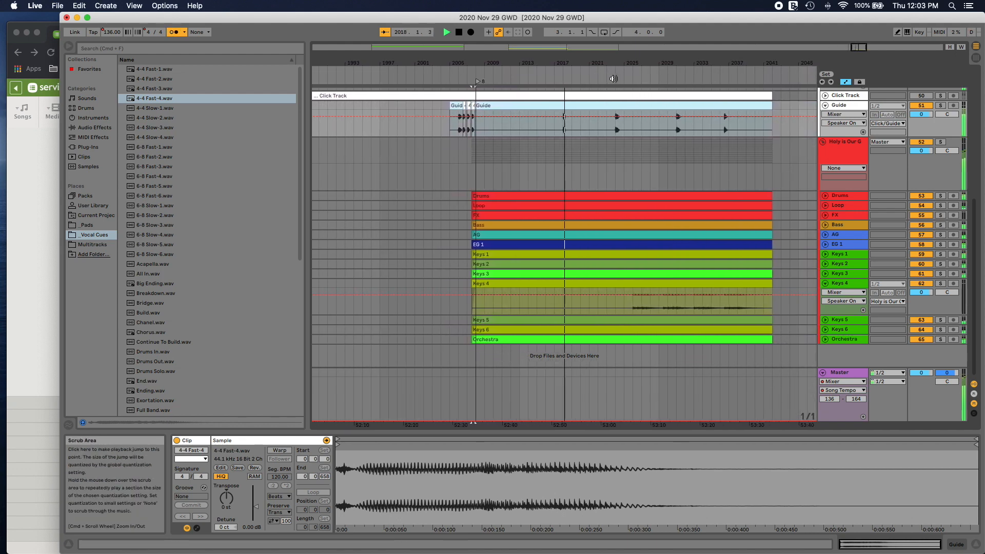
left_click(610, 78)
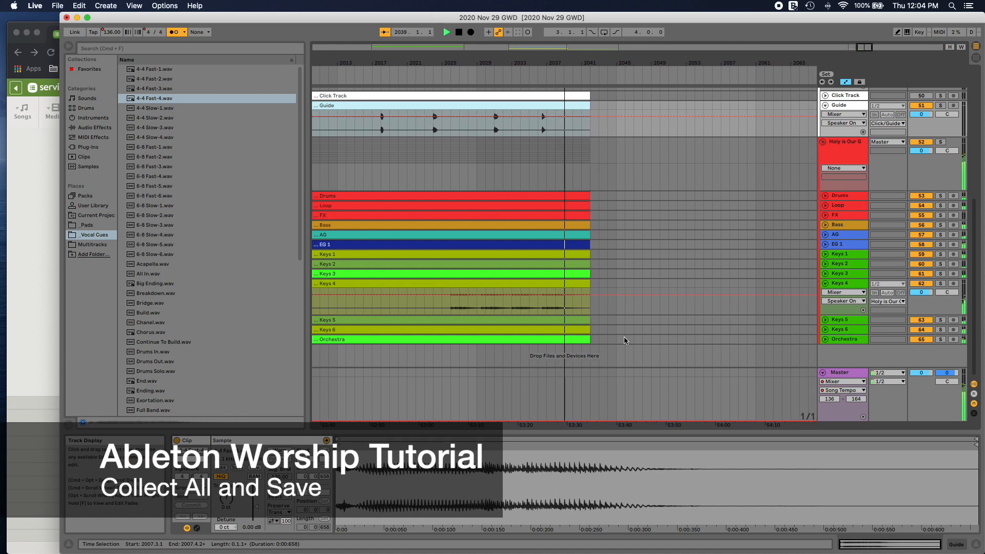
Step: Collect all and save the set, copying files from elsewhere, other projects and the User Library into the project
scroll(607, 239, "up", 3)
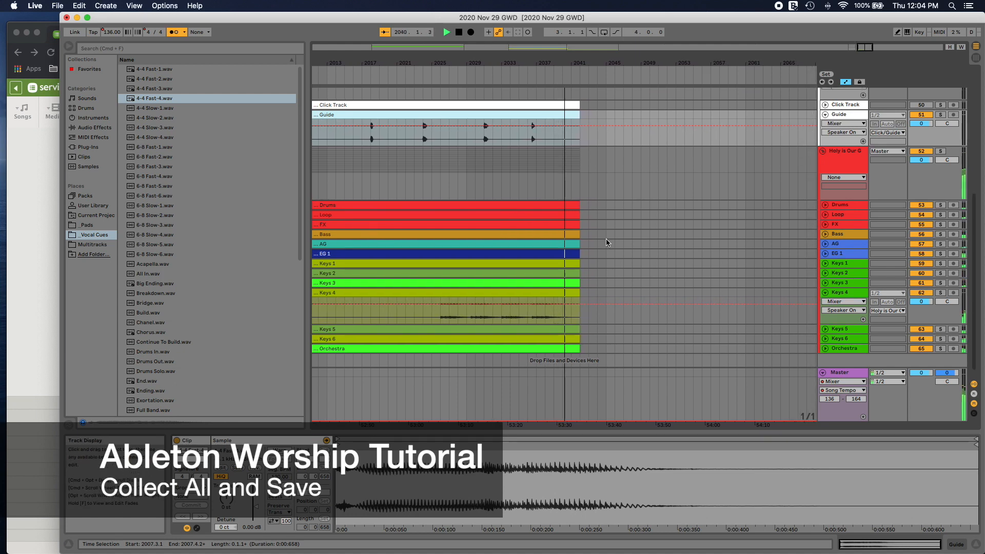
scroll(608, 240, "left", 5)
scroll(609, 239, "up", 3)
scroll(609, 240, "left", 2)
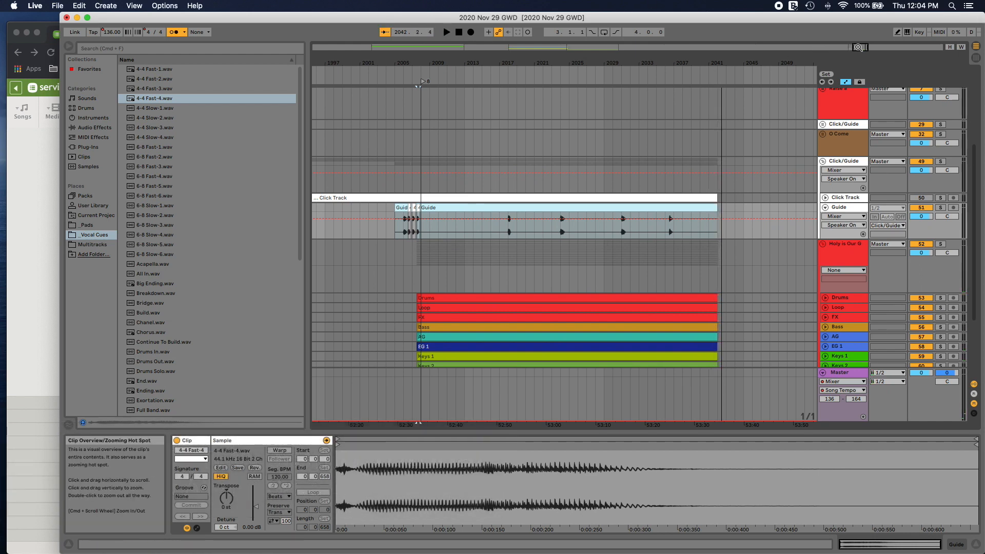
left_click_drag(858, 47, 858, 40)
left_click_drag(489, 63, 489, 49)
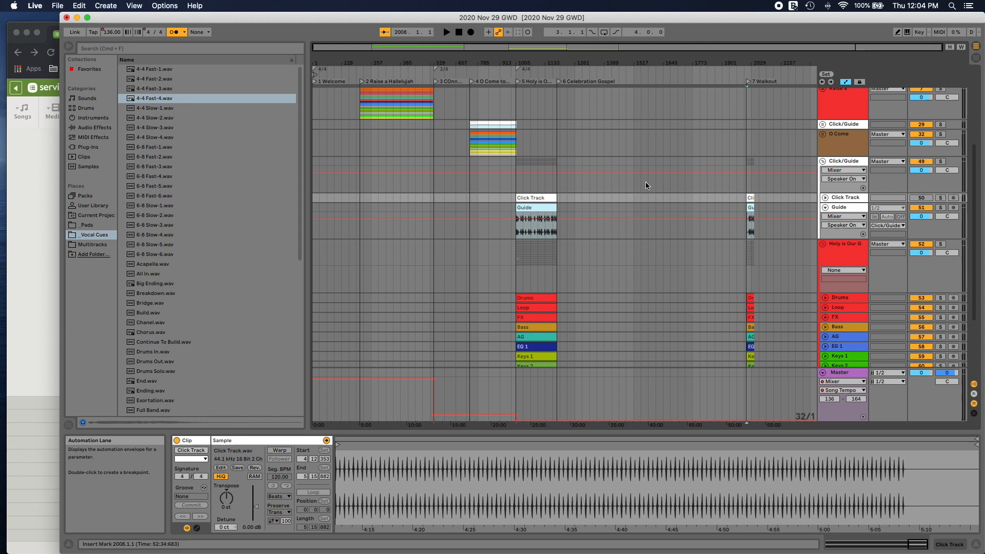
scroll(647, 185, "up", 6)
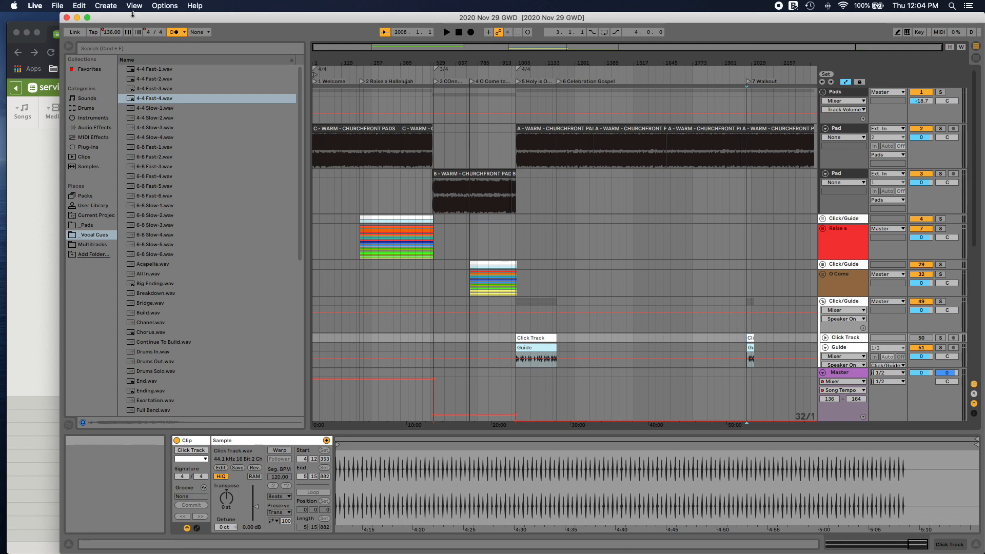
left_click(64, 6)
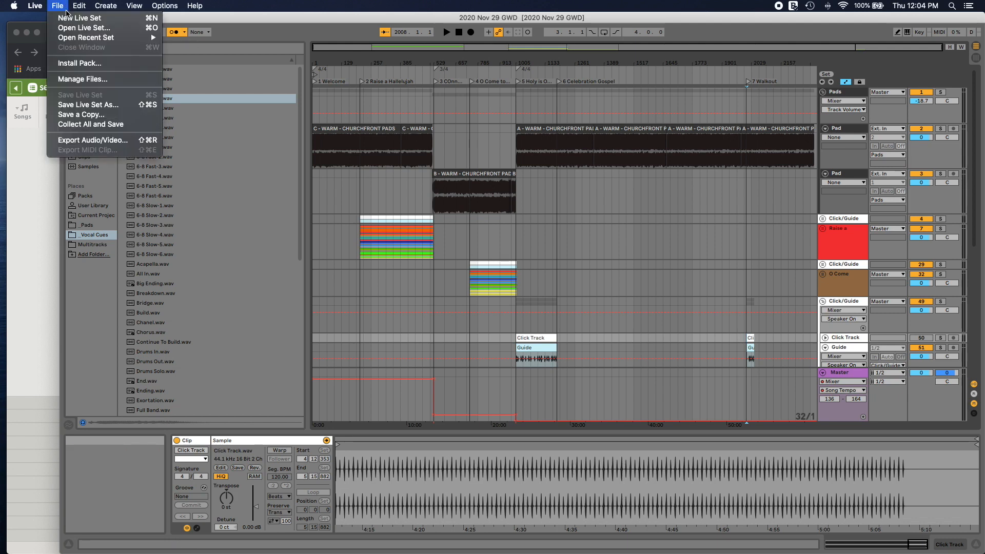
left_click(108, 124)
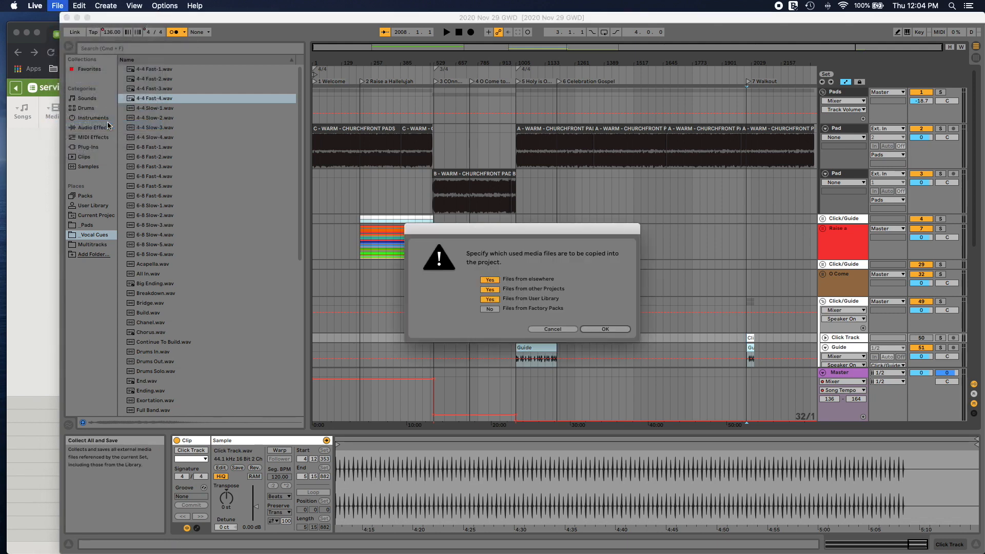
left_click(591, 329)
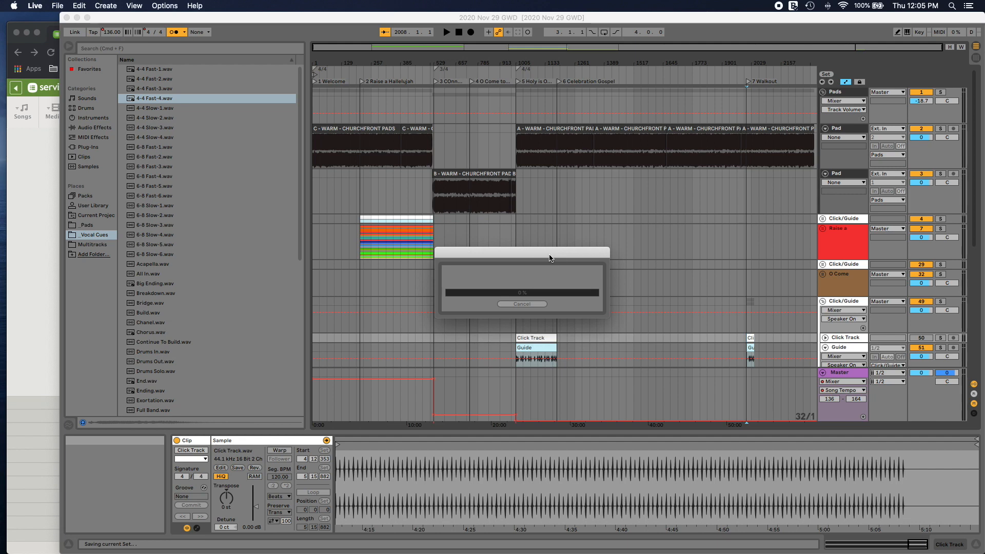
left_click_drag(551, 258, 553, 255)
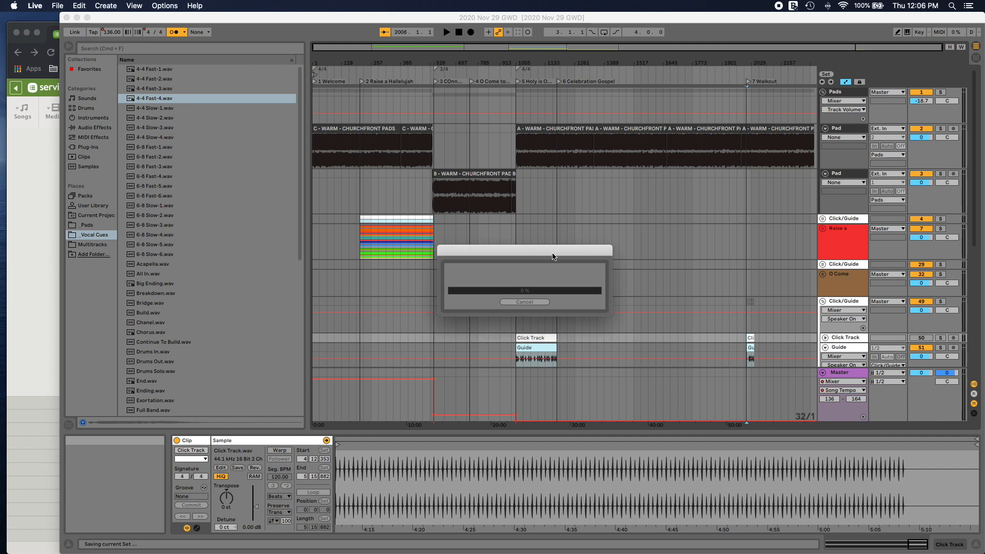
scroll(553, 256, "down", 1)
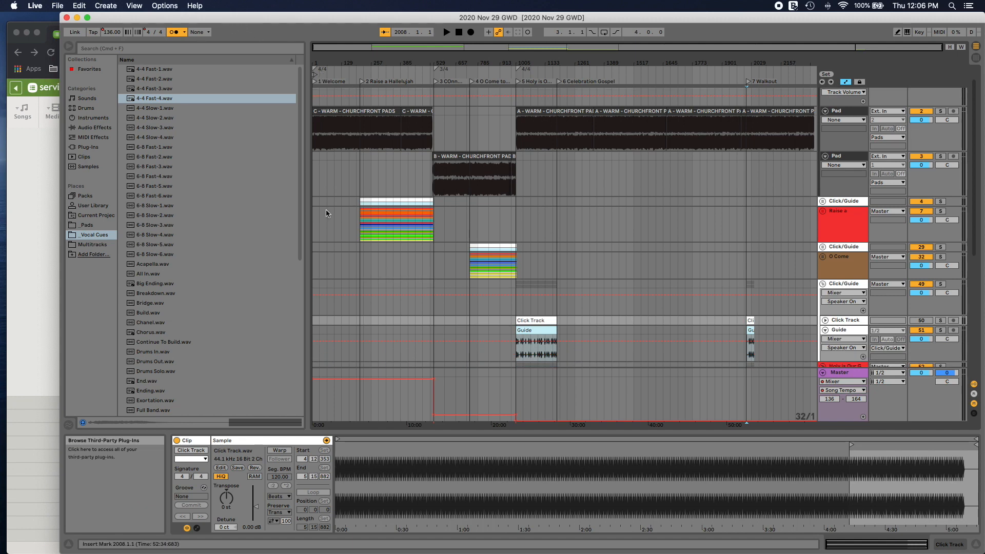
Step: Switch to Finder and inspect the collected MultiTracks folder of the 2020 Nov 29 GWD Project, under 2020 November 29 and Greenwood, before returning to Ableton Live
key("super+Tab")
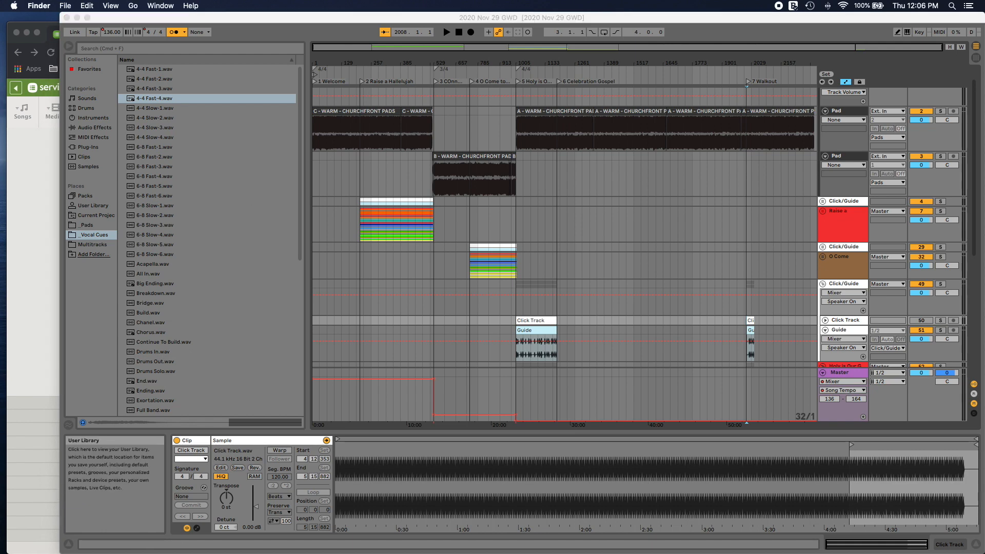
left_click_drag(202, 178, 317, 109)
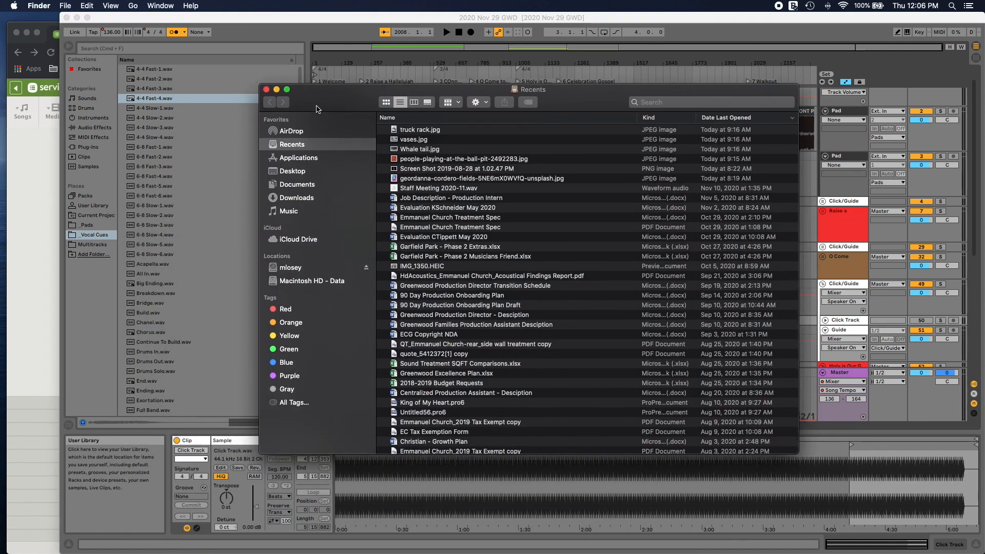
left_click(311, 267)
left_click(422, 135)
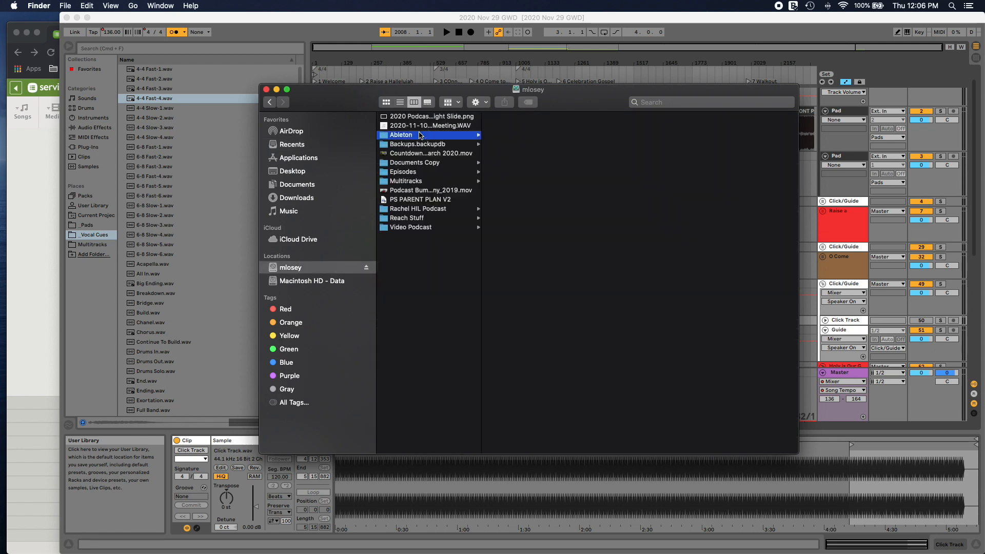
left_click(531, 143)
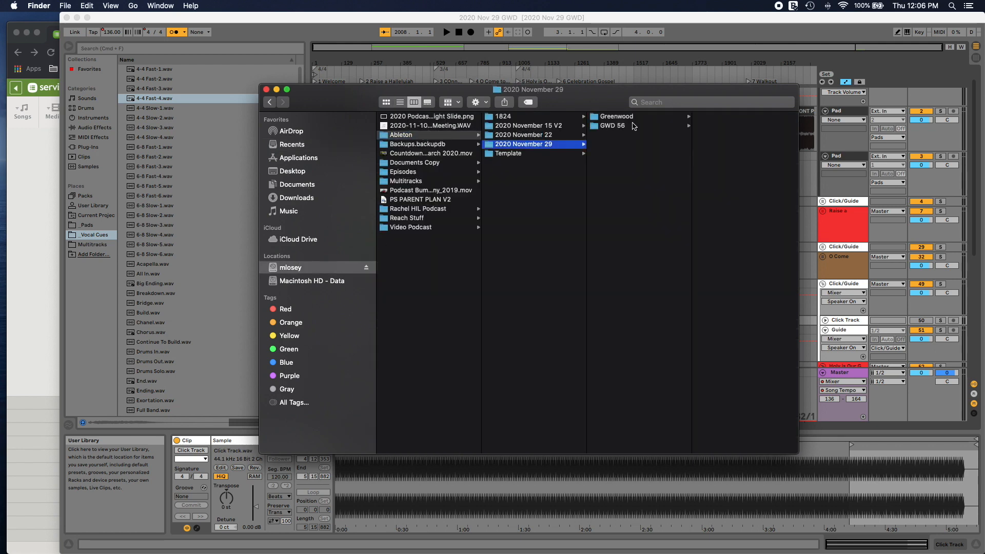
left_click(629, 117)
left_click(749, 118)
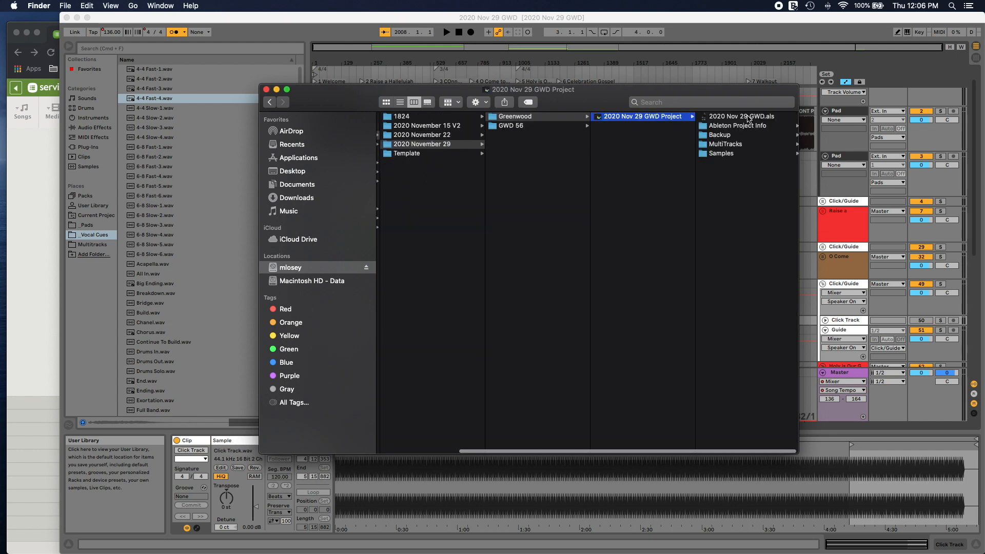
left_click(732, 144)
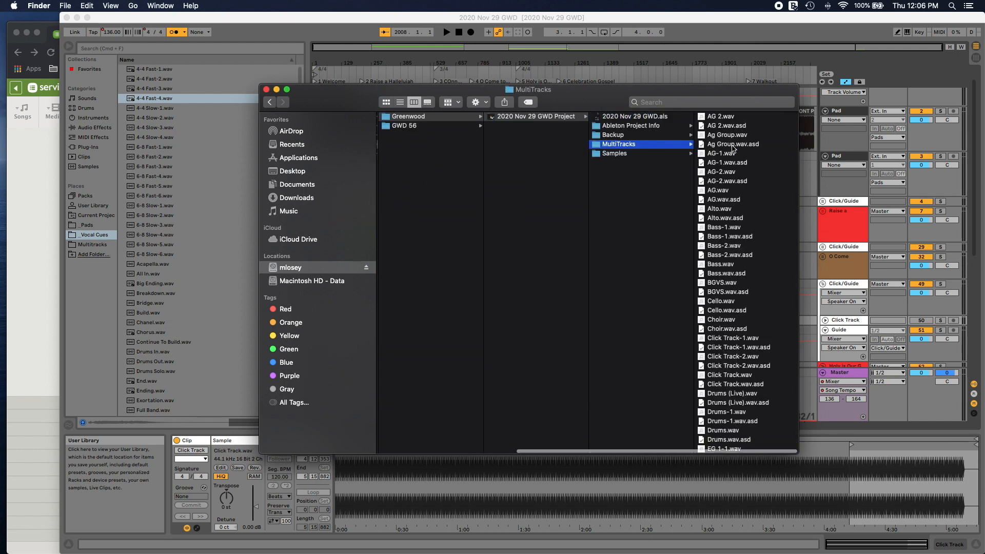
scroll(733, 149, "down", 3)
scroll(684, 146, "up", 3)
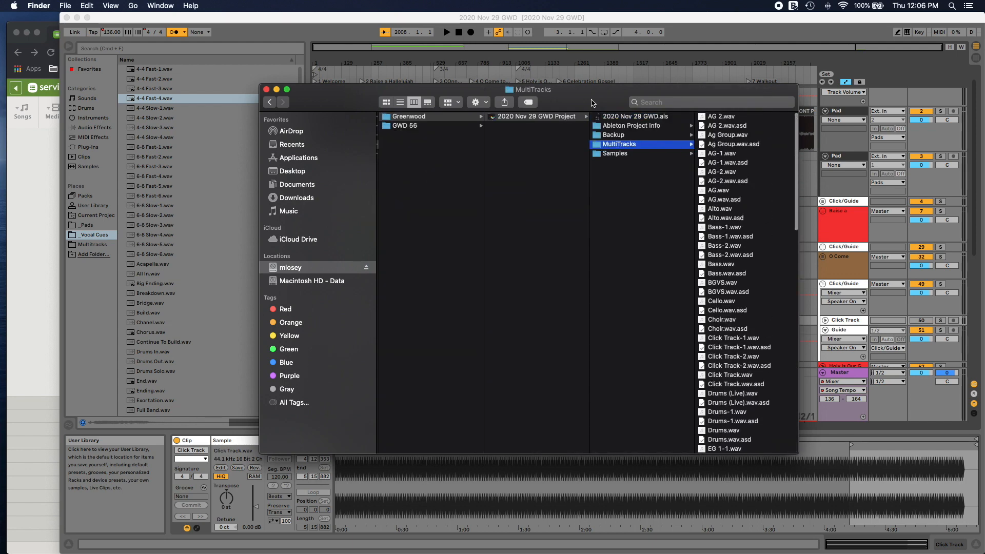
left_click(615, 20)
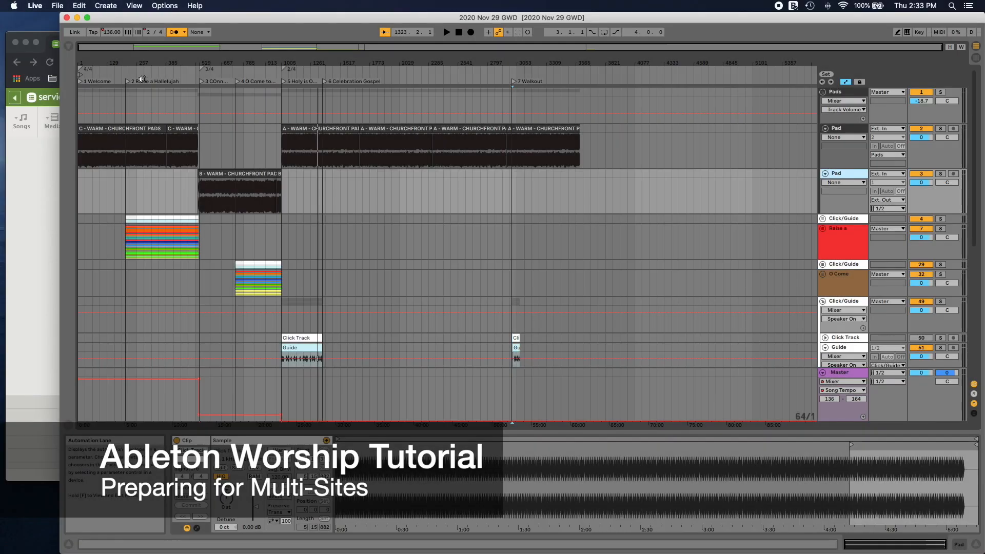
Step: Switch to Chrome to compare the G and F weekend service plans in the Planning Center matrix, and return to Ableton Live
left_click(46, 39)
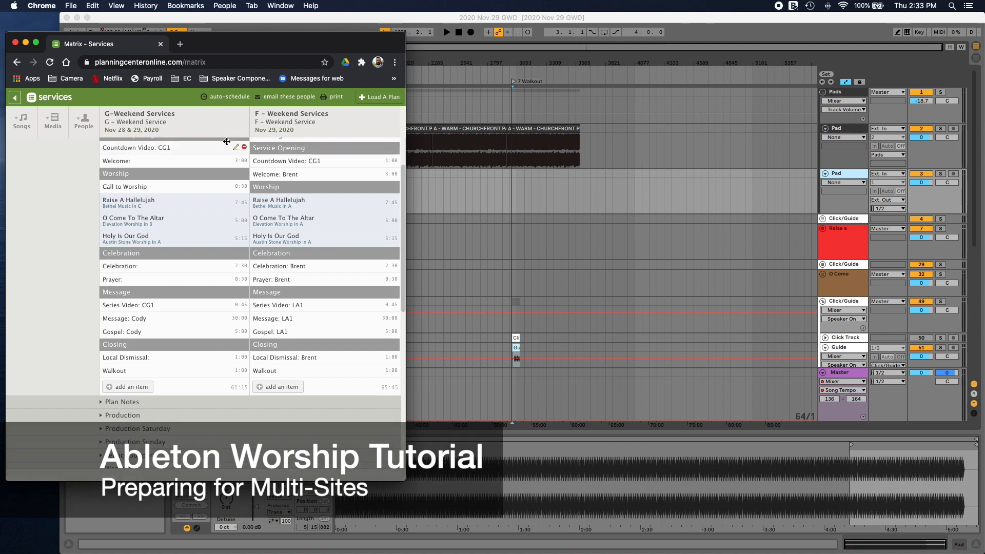
left_click(472, 22)
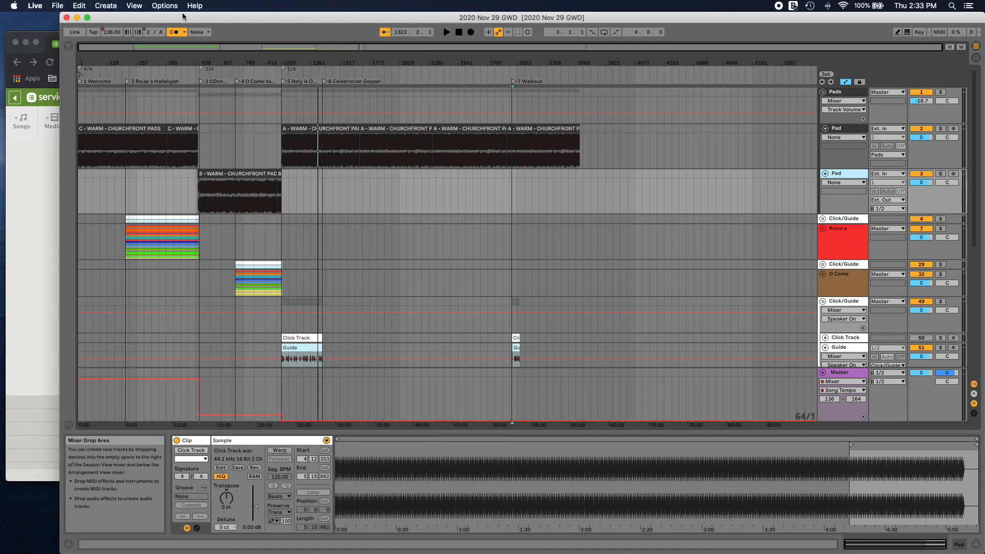
Step: Save the Live set as 2020 Nov 29 FRK in a new Franklin folder inside 2020 November 29
left_click(58, 5)
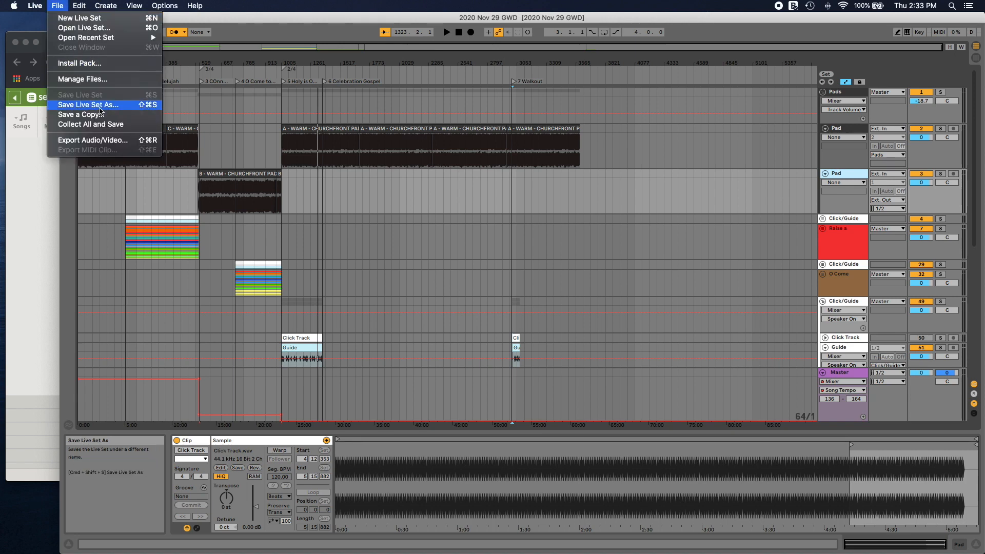
left_click(100, 107)
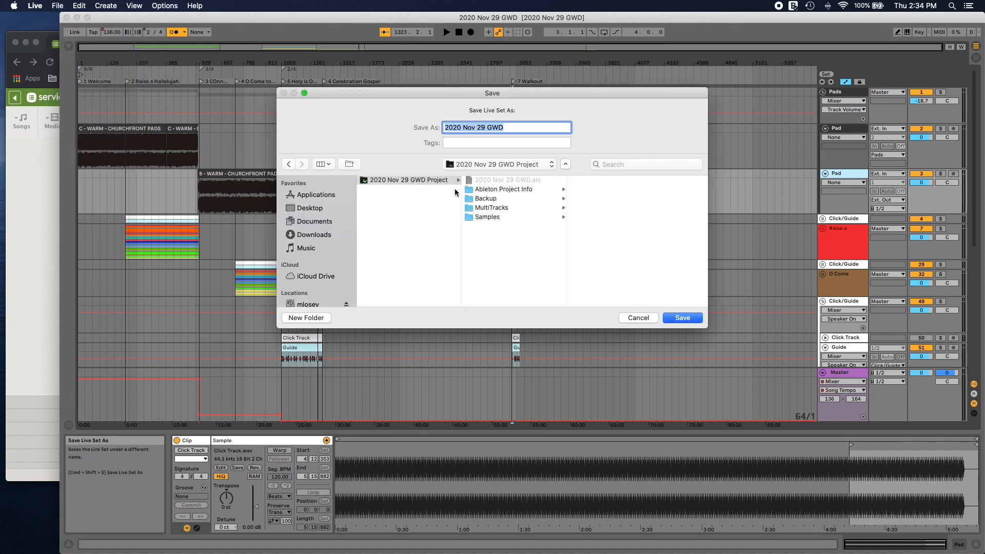
left_click(462, 165)
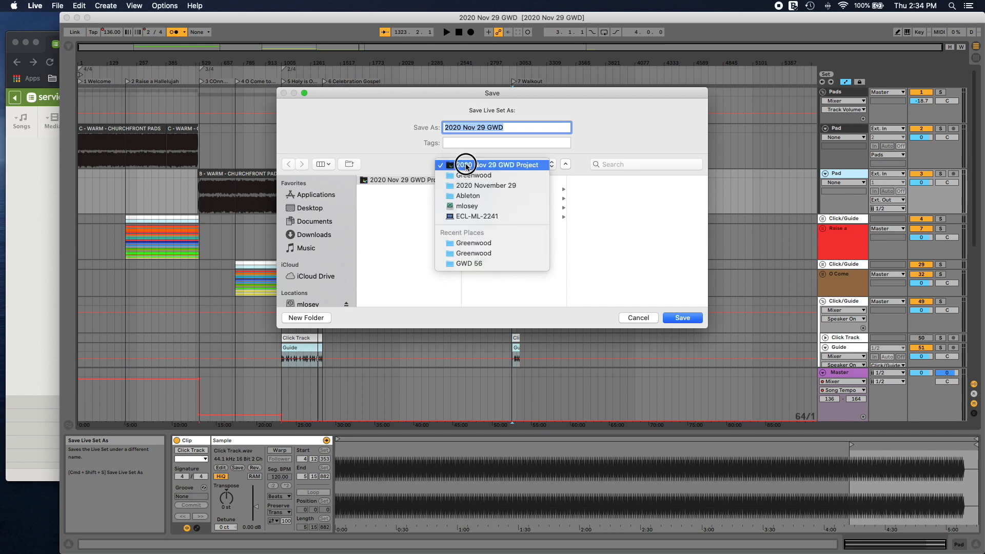
left_click(473, 186)
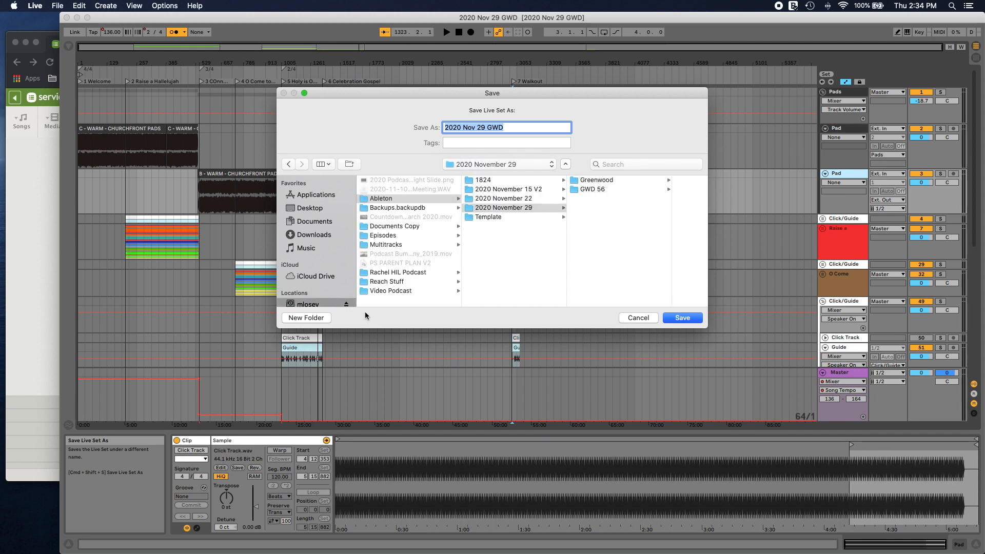
left_click(317, 319)
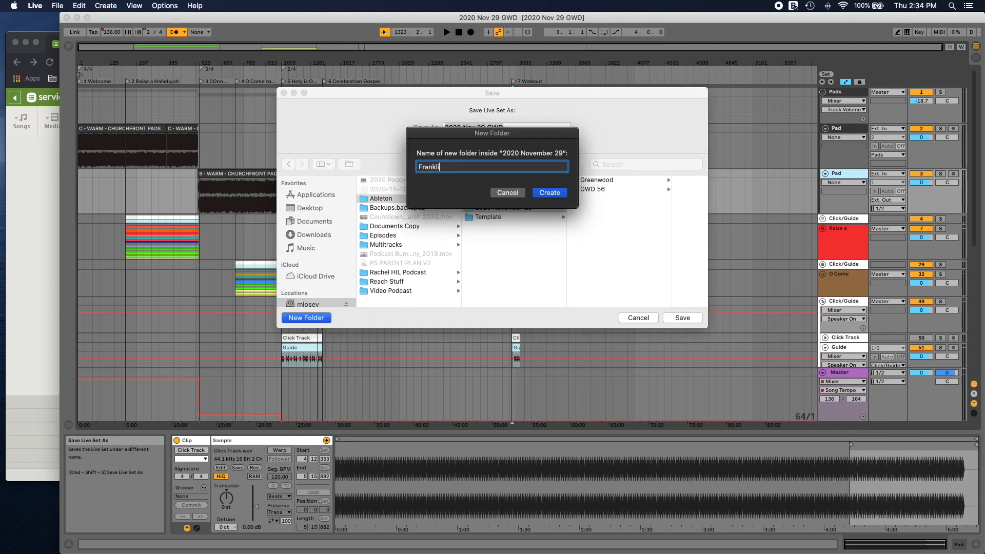
type("Franklin")
key("Return")
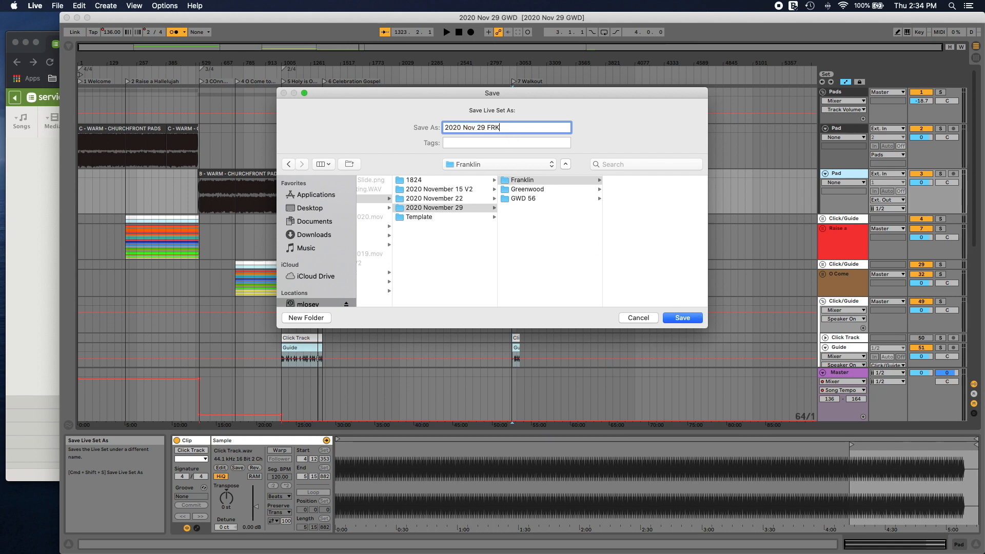
key("Return")
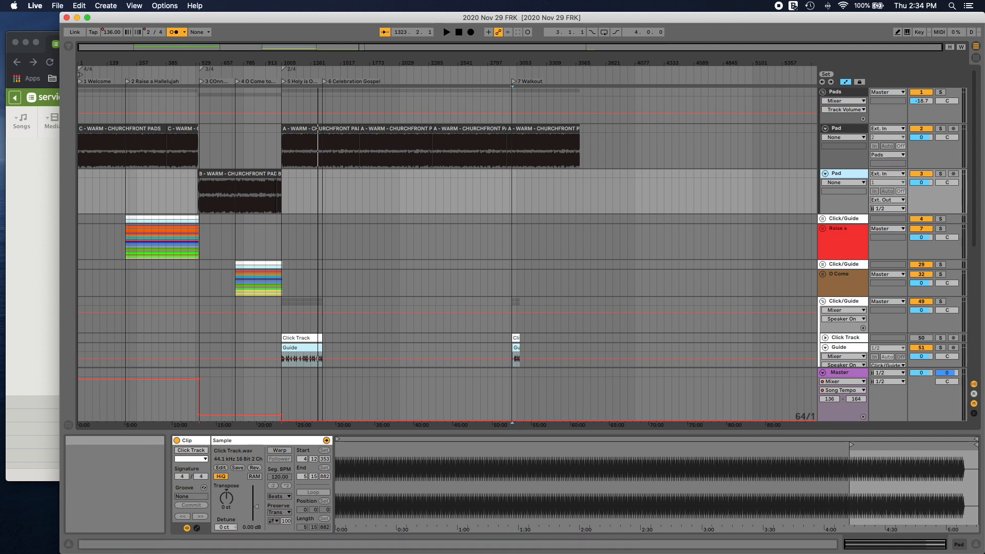
Step: Check the song keys in Chrome's F weekend service plan, return to Ableton Live and expand the Raise a track group
left_click(52, 39)
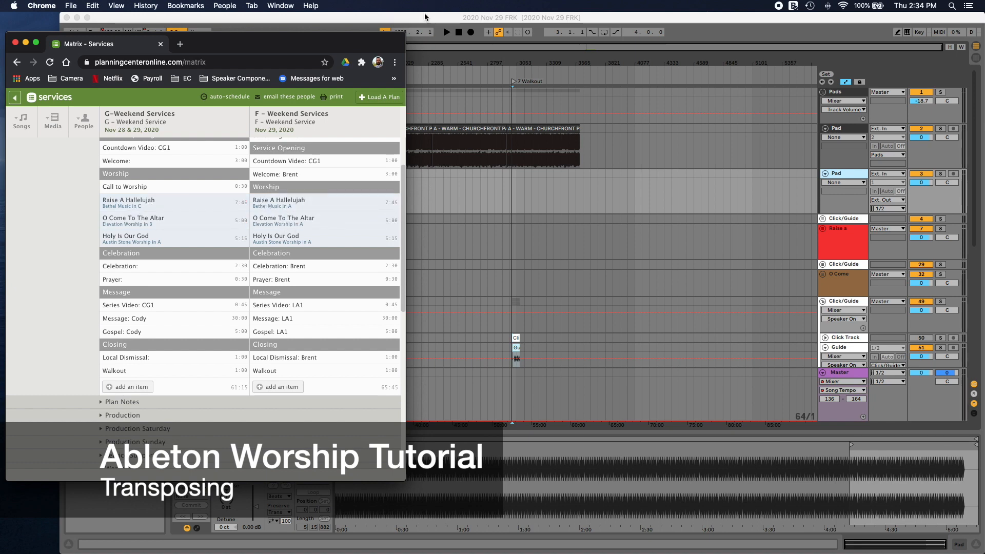
left_click(425, 17)
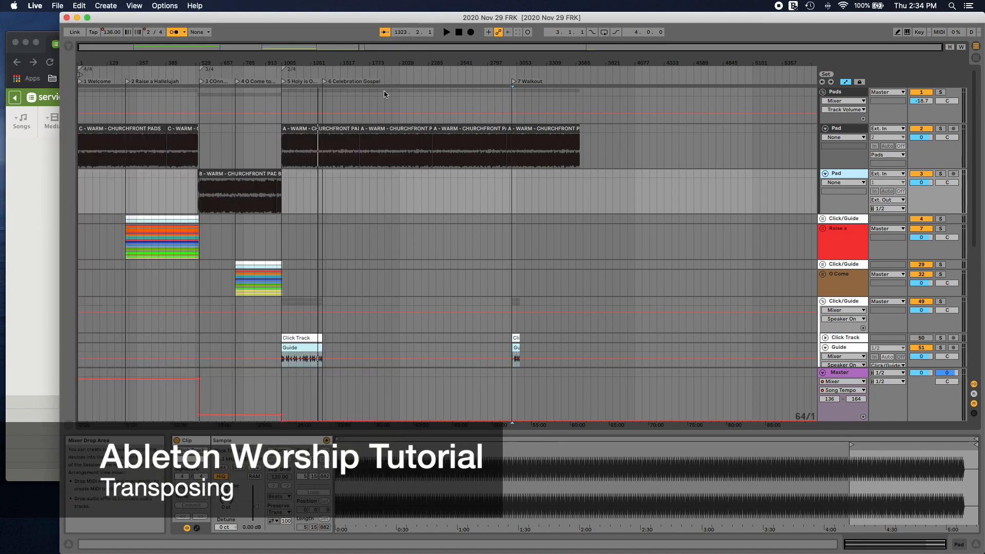
left_click(132, 216)
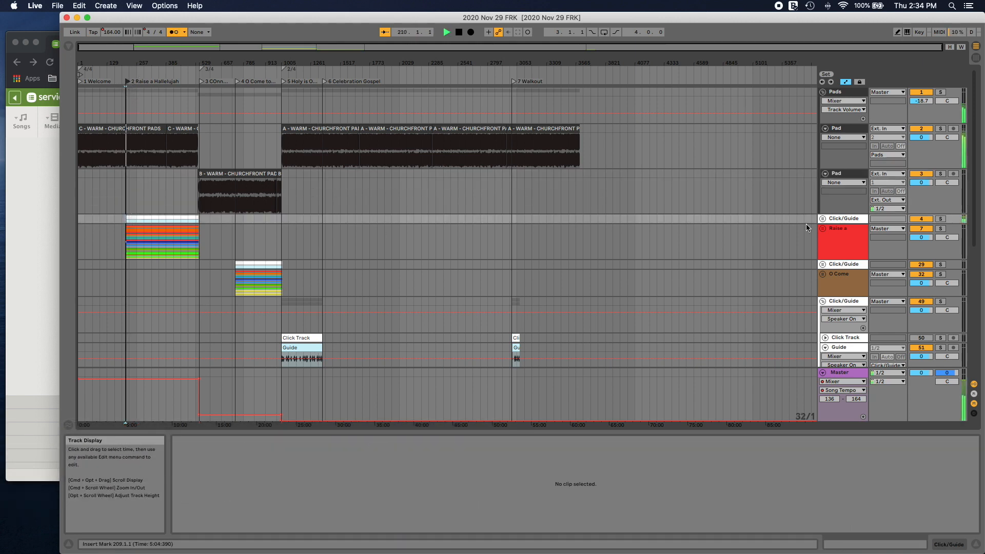
left_click(823, 229)
scroll(171, 251, "down", 4)
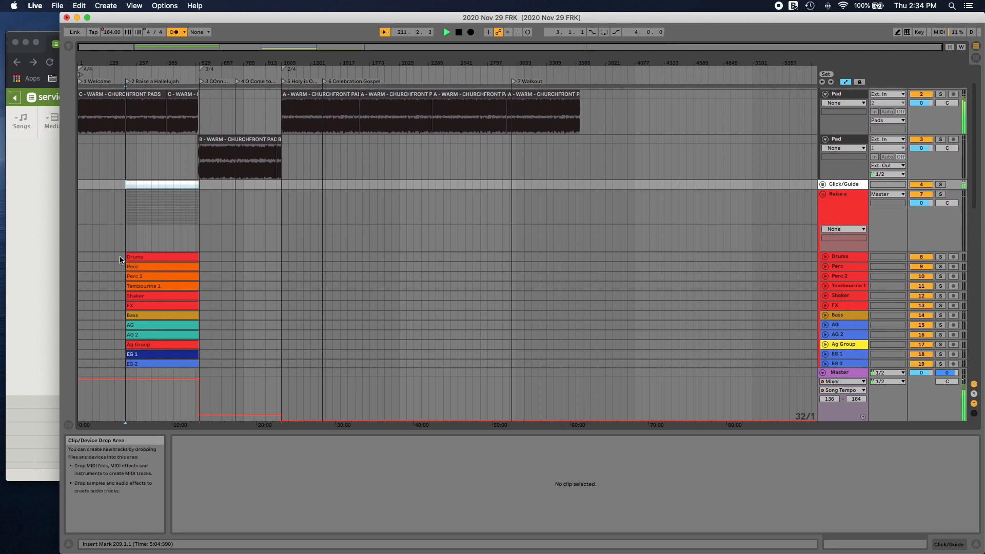
Step: Set the transposition of the Raise a Hallelujah clips from Bass through Choir to 0 st
left_click(152, 221)
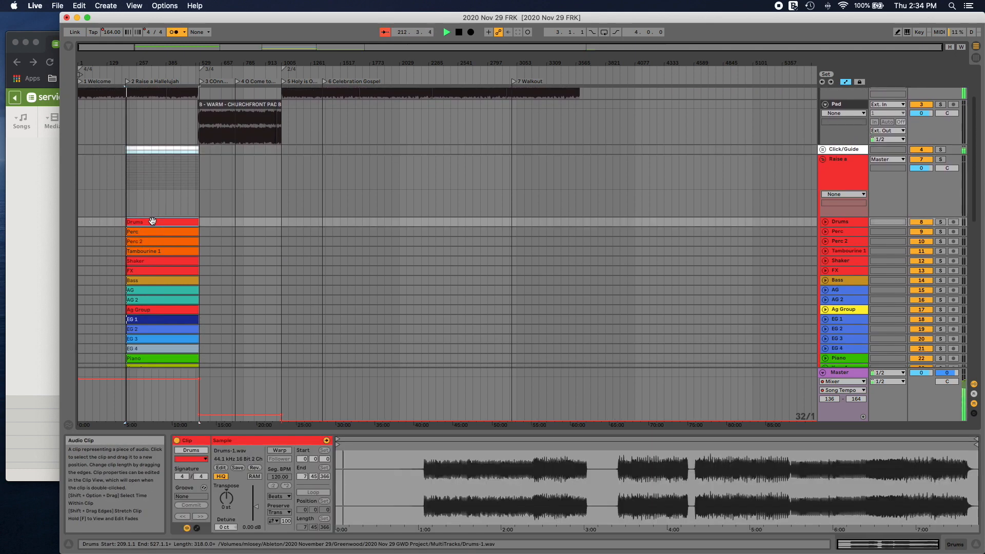
scroll(165, 287, "down", 4)
left_click(172, 351)
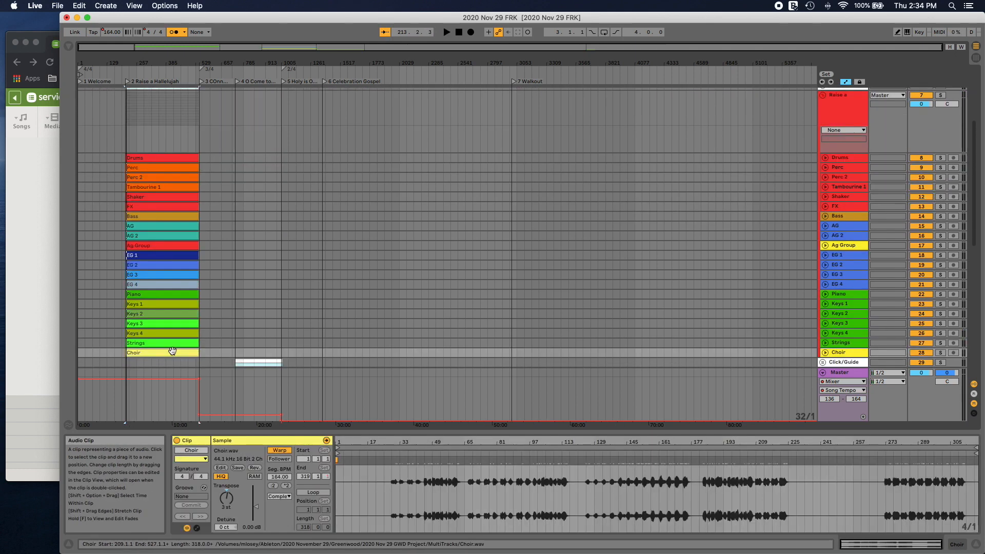
key("shift+Up")
key("shift+Up")
key("shift+Up")
key("shift+Up")
key("shift+Up")
key("shift+Up")
key("shift+Up")
key("shift+Up")
key("shift+Up")
key("shift+Up")
key("shift+Up")
key("shift+Up")
key("shift+Up")
key("shift+Up")
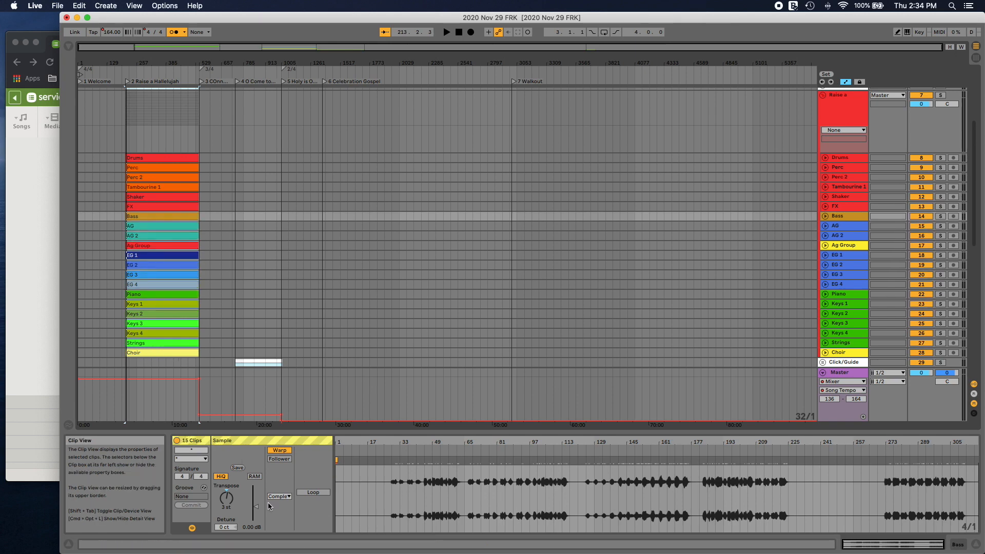
left_click(229, 499)
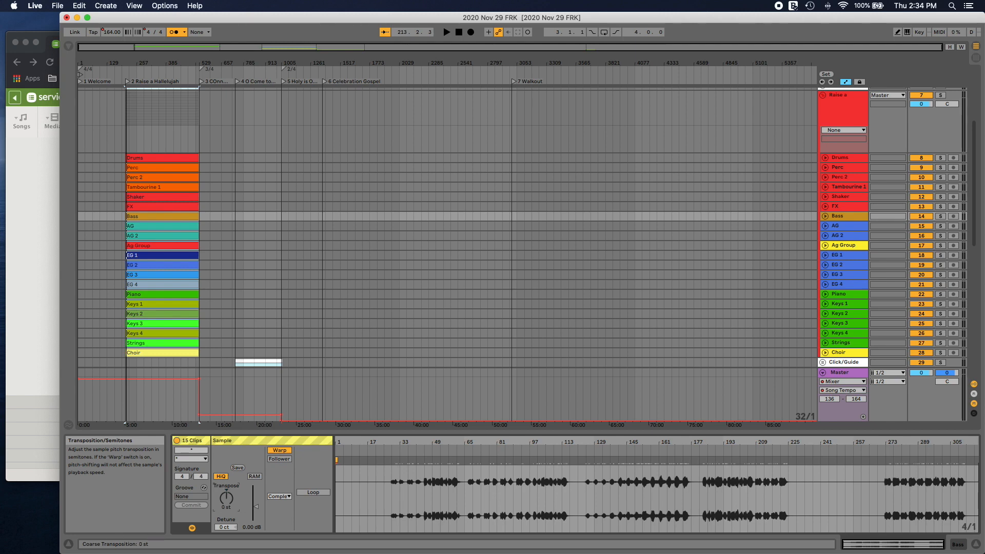
Step: Play from Raise a Hallelujah, compare it with the C pad's track on and off, and leave that Pad track deactivated
scroll(147, 211, "up", 5)
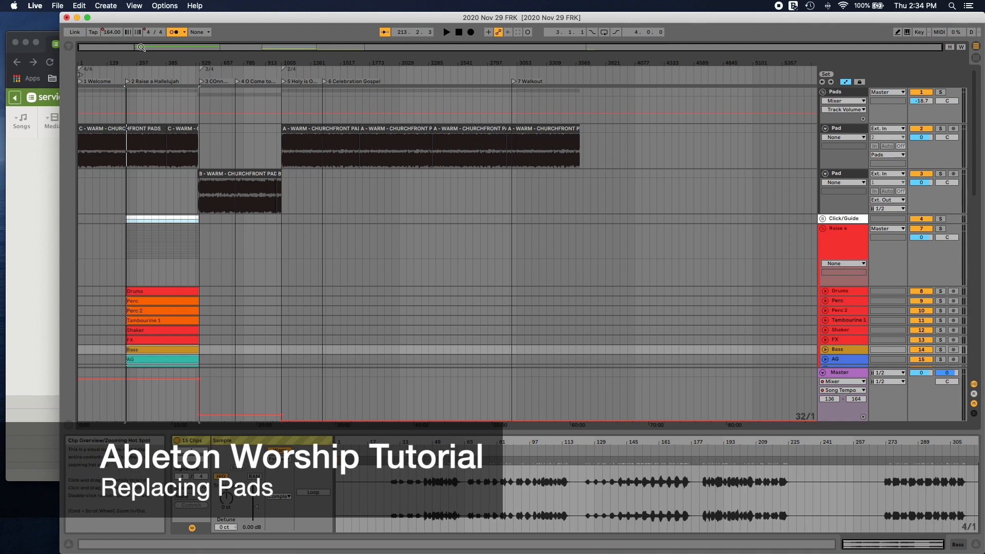
left_click_drag(141, 47, 146, 47)
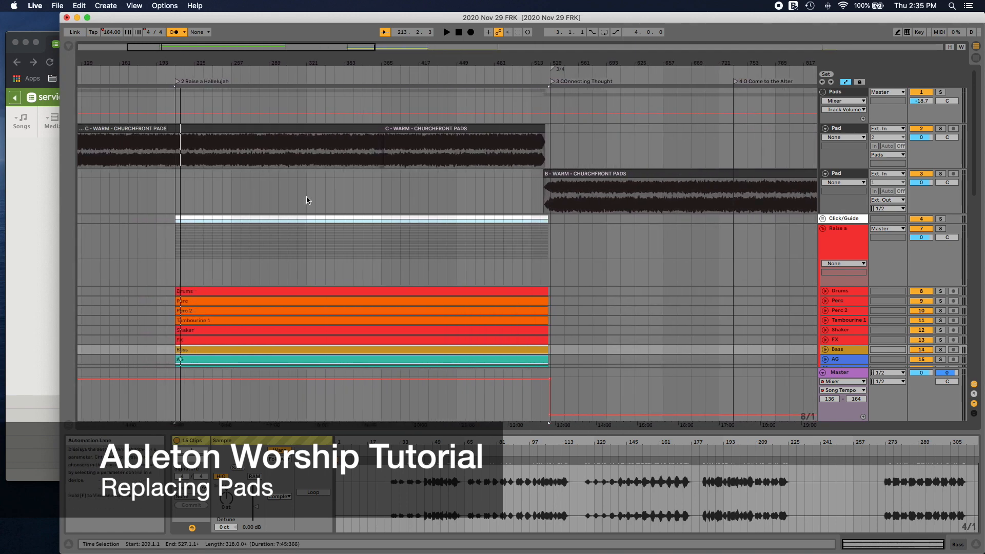
scroll(194, 142, "right", 3)
scroll(194, 142, "left", 8)
left_click(334, 81)
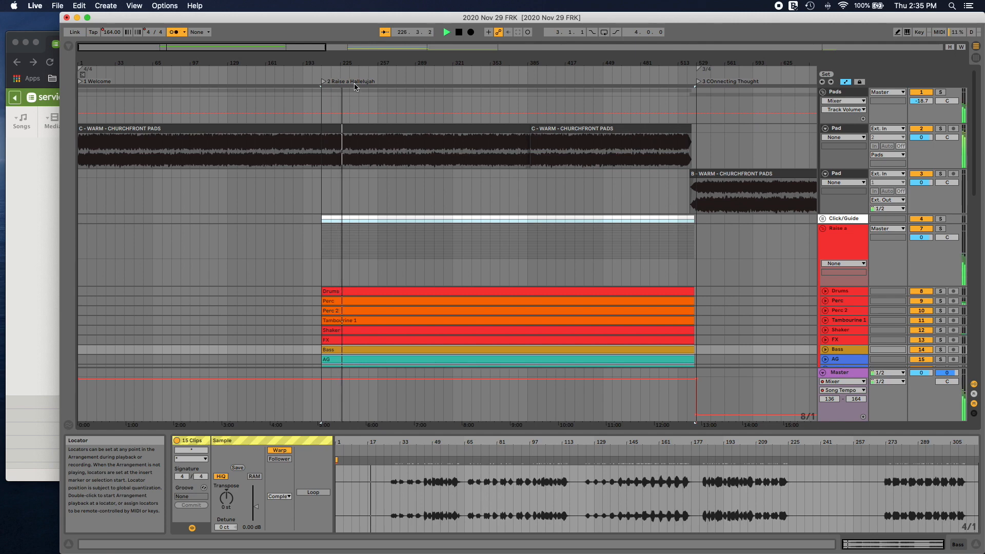
left_click(940, 129)
left_click(940, 129)
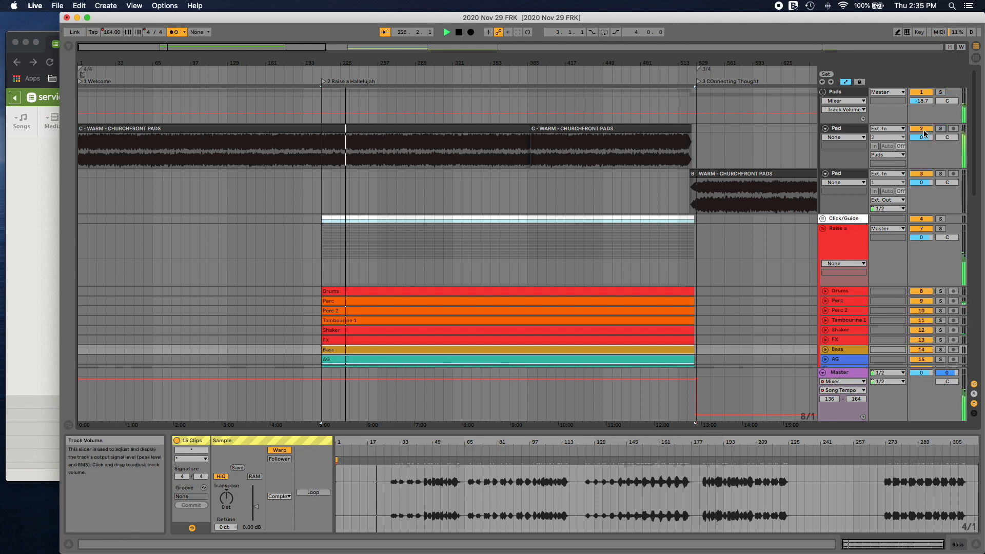
left_click(922, 128)
left_click(924, 130)
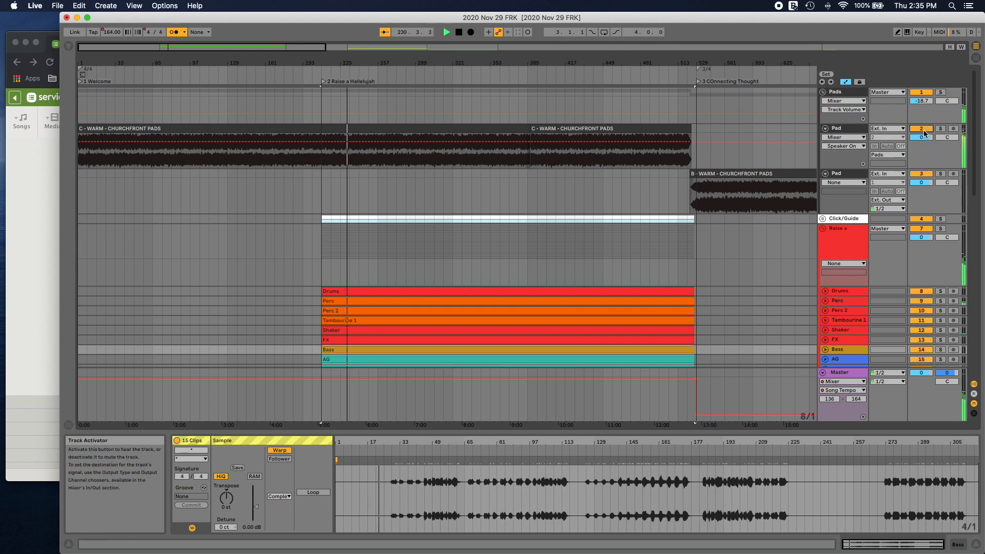
left_click(923, 130)
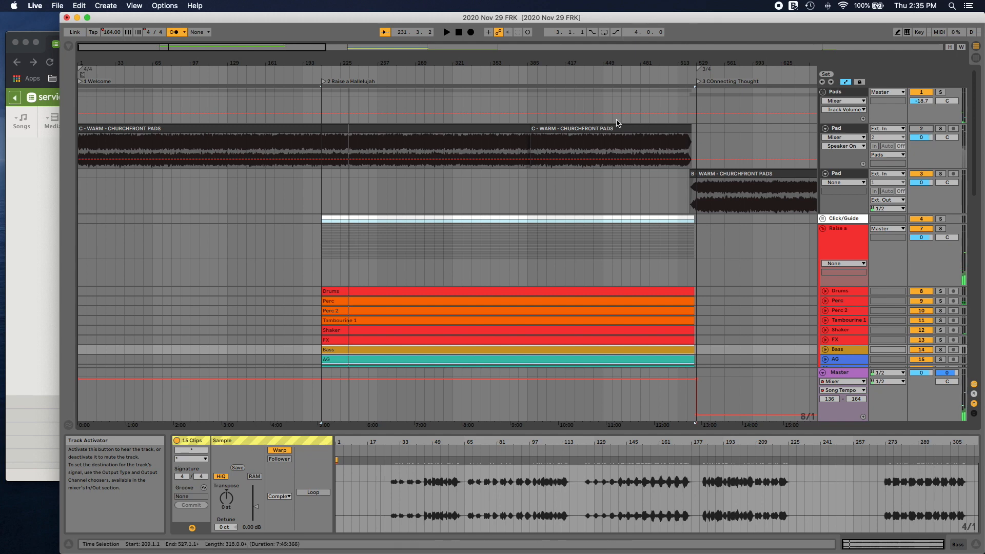
Step: Delete both C - WARM - CHURCHFRONT PADS clips under Welcome and Raise a Hallelujah
left_click(549, 129)
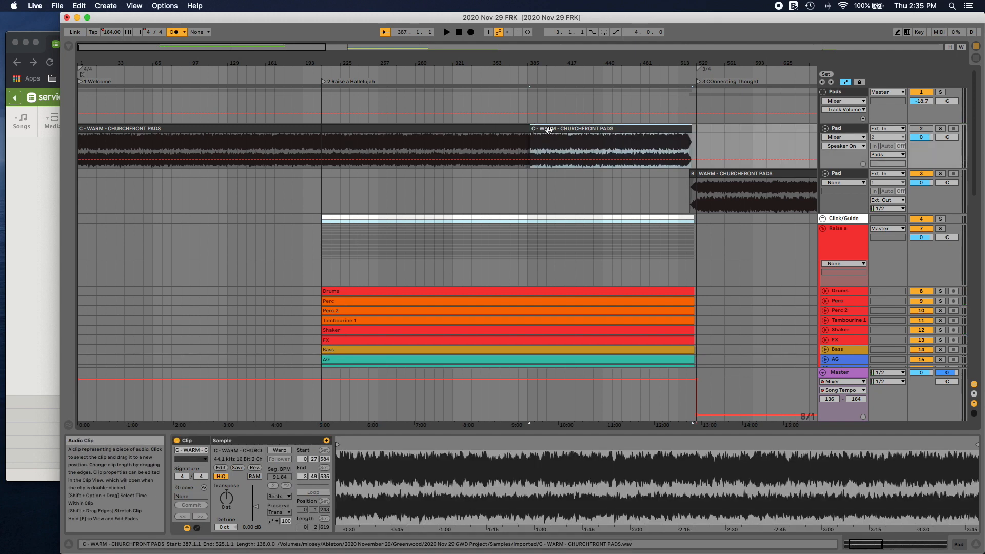
key("Delete")
left_click(517, 128)
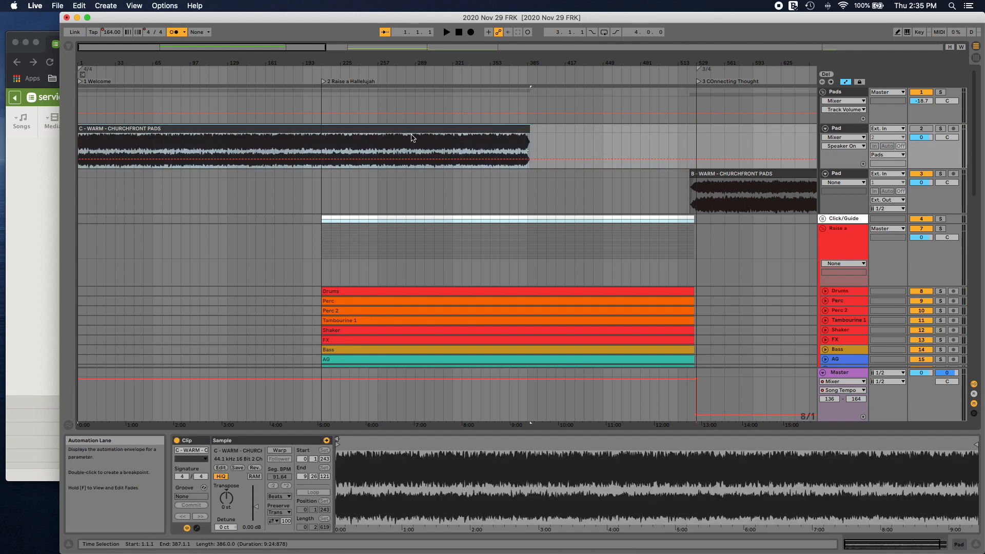
key("Delete")
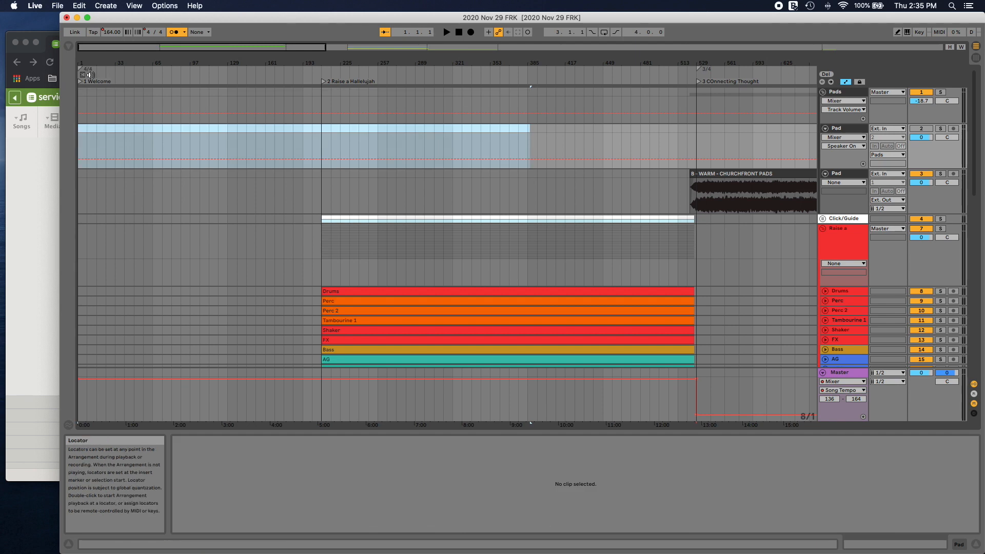
Step: Place A - WARM - CHURCHFRONT PADS.wav at bar 1 of the emptied Pad track and trim its end to about bar 246
left_click(69, 49)
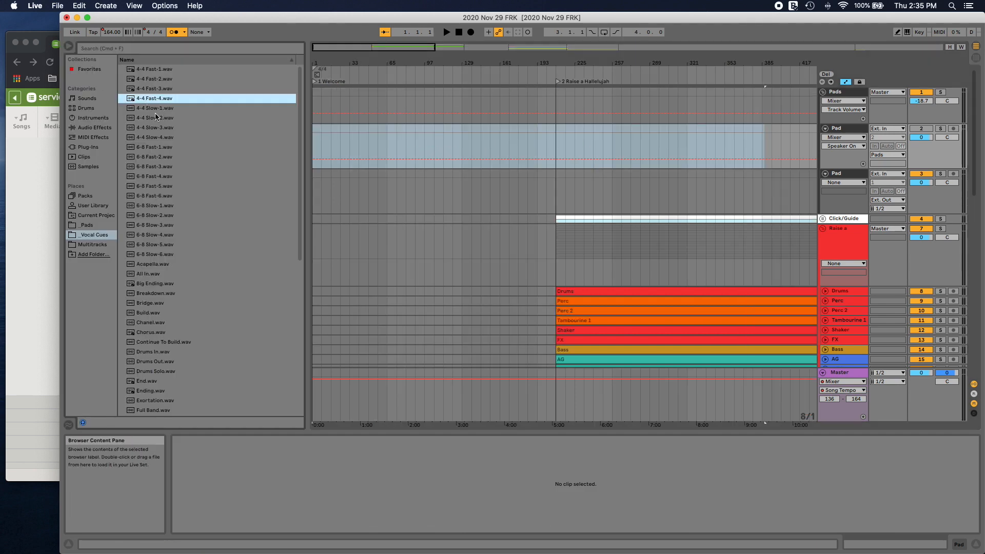
left_click(88, 226)
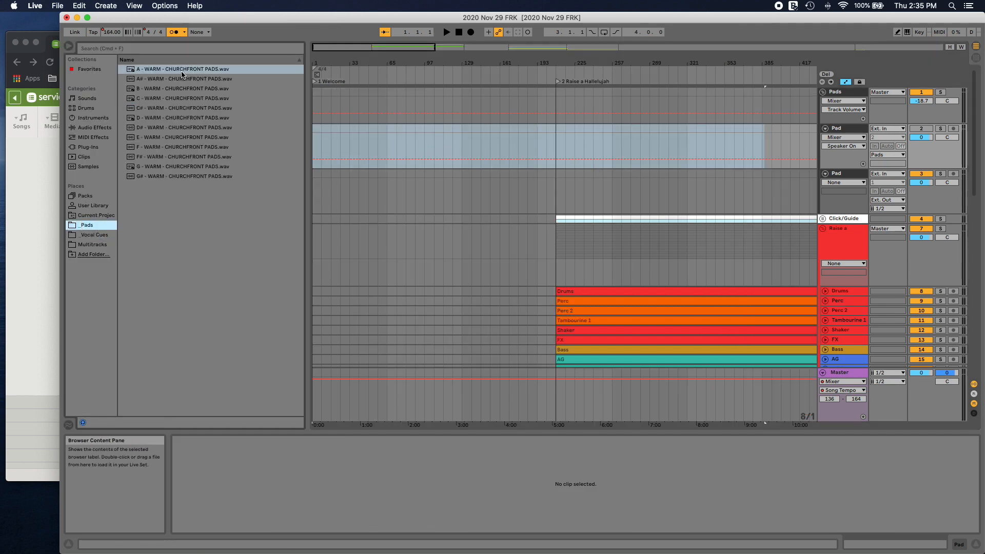
left_click_drag(182, 74, 315, 146)
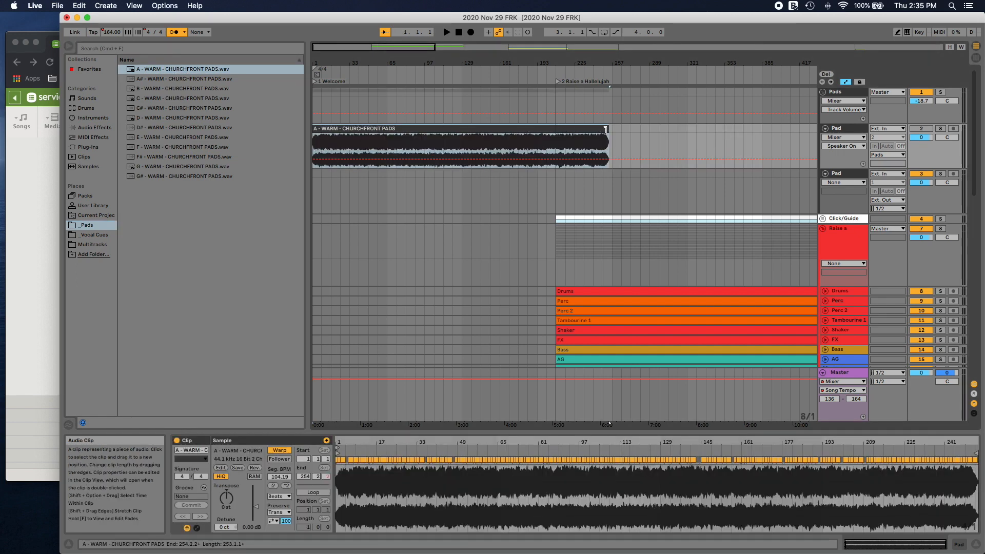
left_click_drag(606, 130, 600, 131)
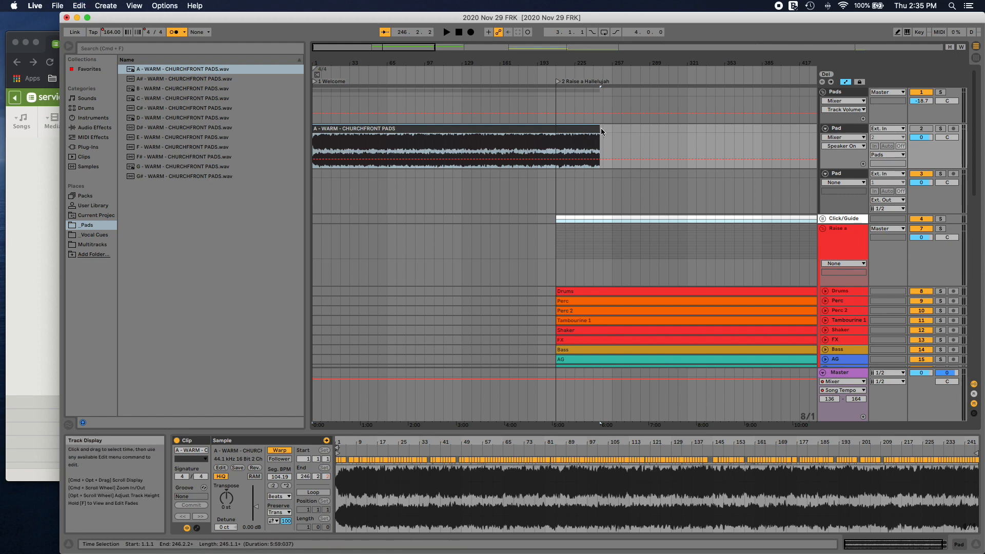
Step: Paste a second A pad clip after the first and crossfade the two between bars 241 and 249
left_click(601, 129)
key("super+v")
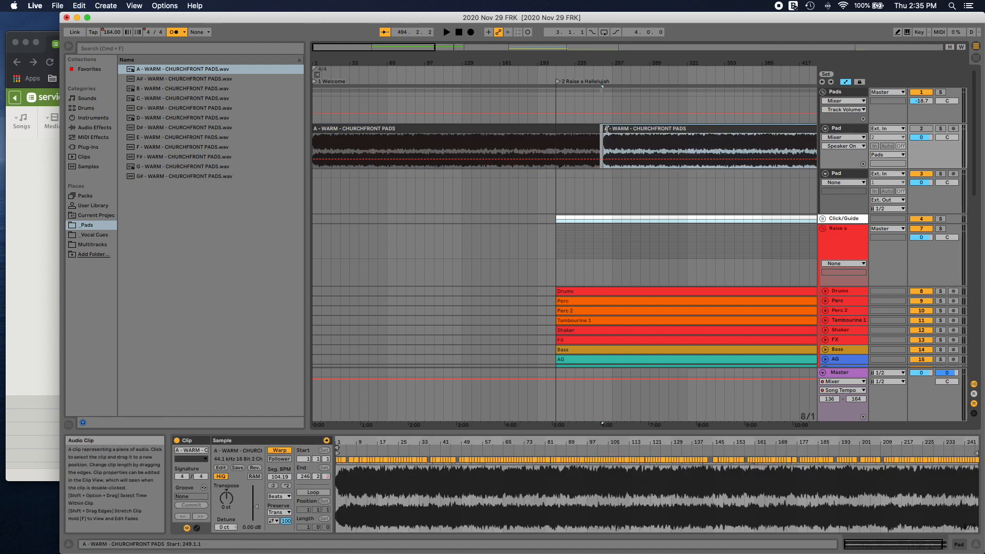
mouse_move(607, 129)
left_mouse_down()
mouse_move(622, 129)
mouse_move(599, 144)
left_mouse_up()
right_click(597, 146)
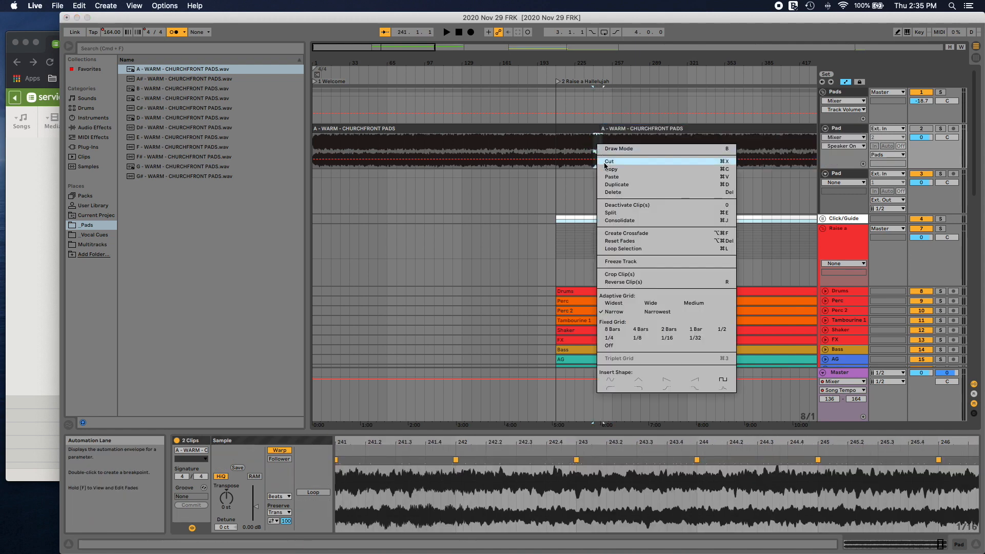
left_click(622, 234)
scroll(642, 192, "right", 10)
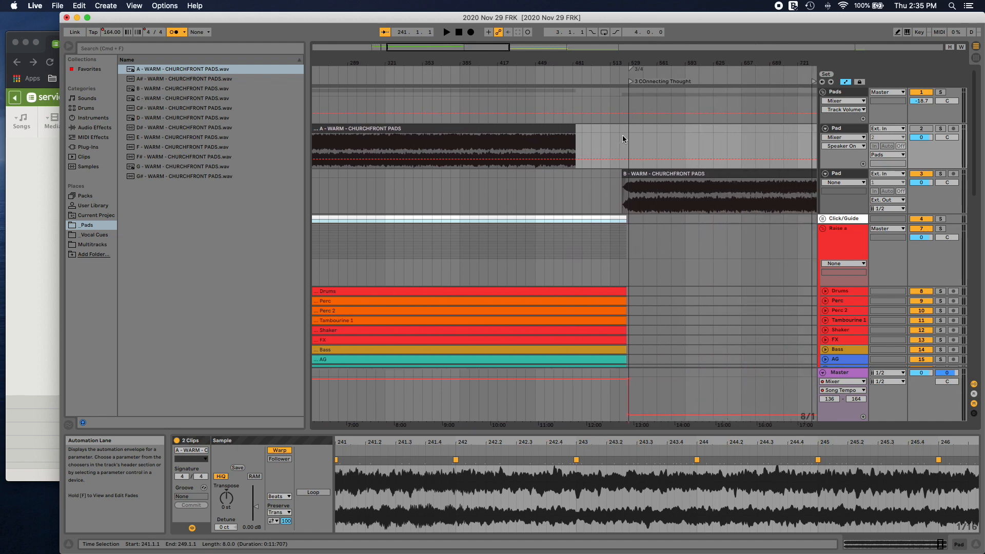
Step: Trim the second A pad clip's end to bar 489 and turn off warping on both A pad clips
mouse_move(576, 135)
left_mouse_down()
mouse_move(629, 130)
mouse_move(582, 130)
left_mouse_up()
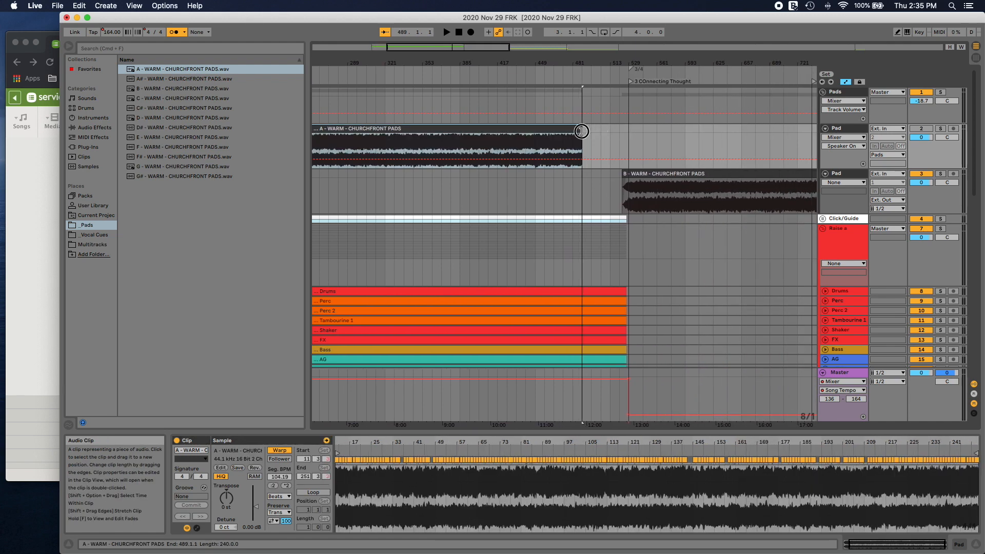
left_click(282, 451)
scroll(436, 220, "left", 10)
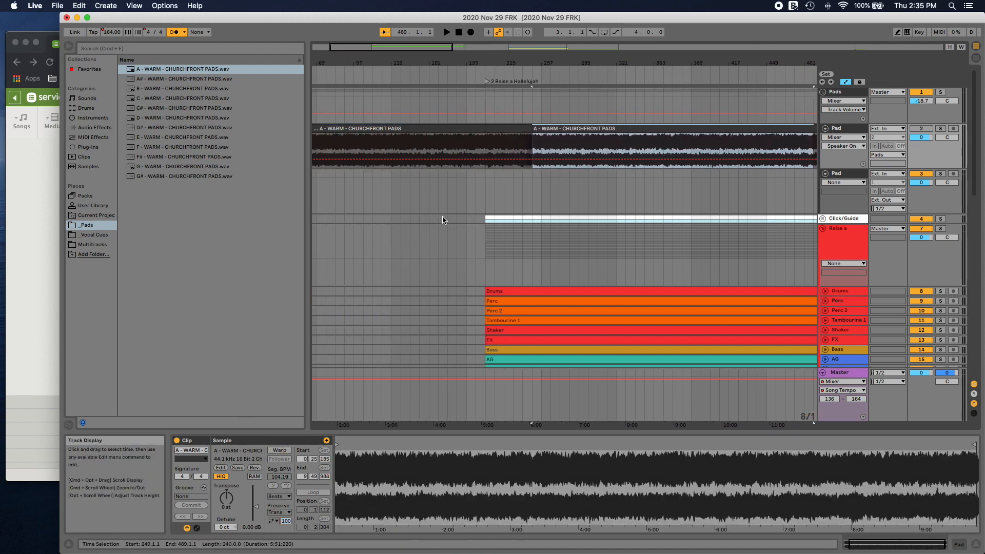
left_click(472, 128)
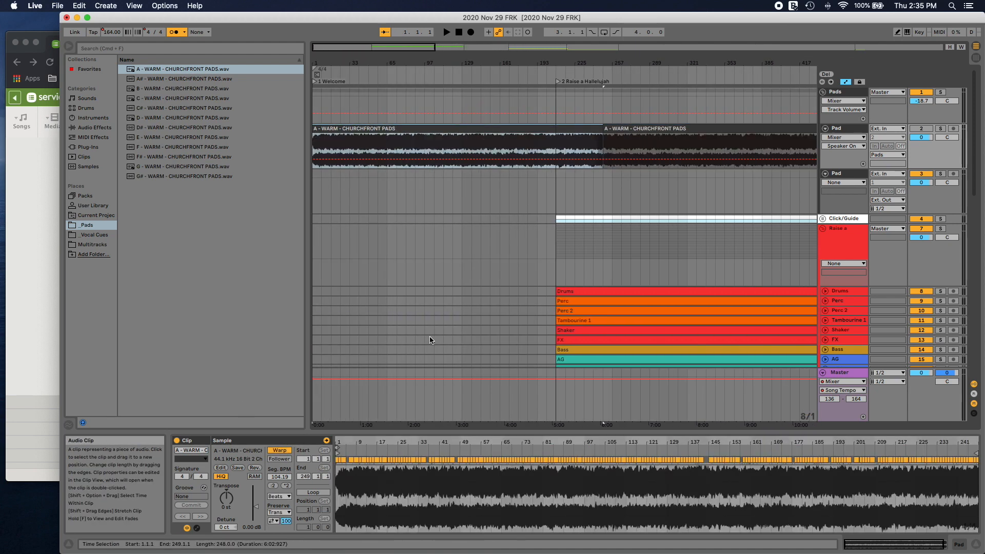
left_click(279, 450)
scroll(484, 195, "right", 6)
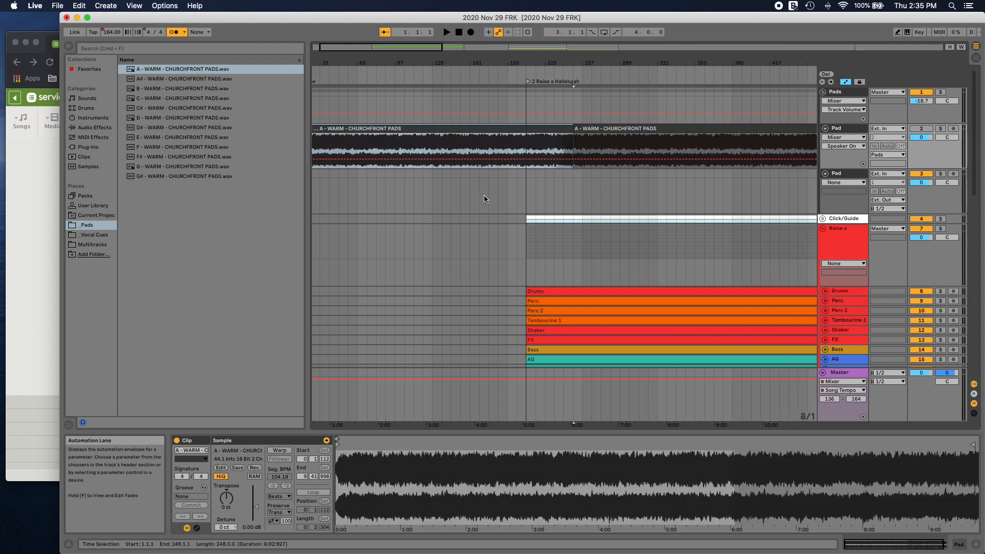
Step: Trim the second A pad clip's end to about bar 523, just before 3 Connecting Thought, and play back the transition
scroll(480, 198, "right", 10)
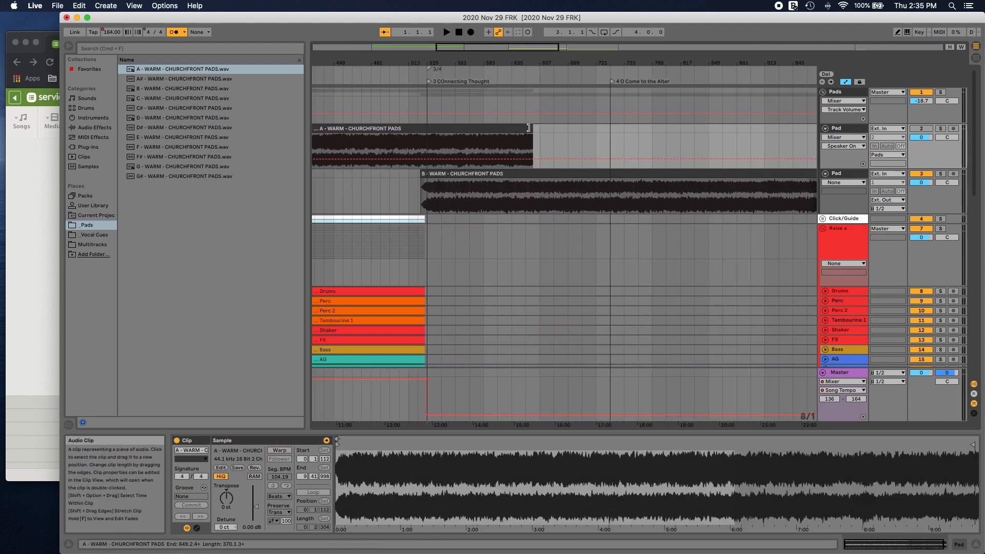
left_click_drag(529, 127, 421, 128)
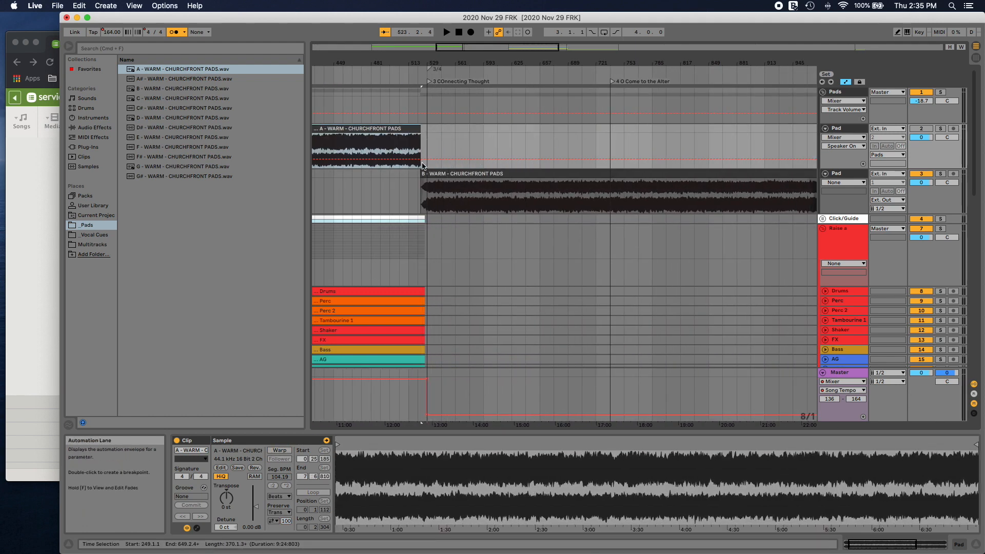
left_click_drag(421, 63, 515, 131)
left_click(475, 74)
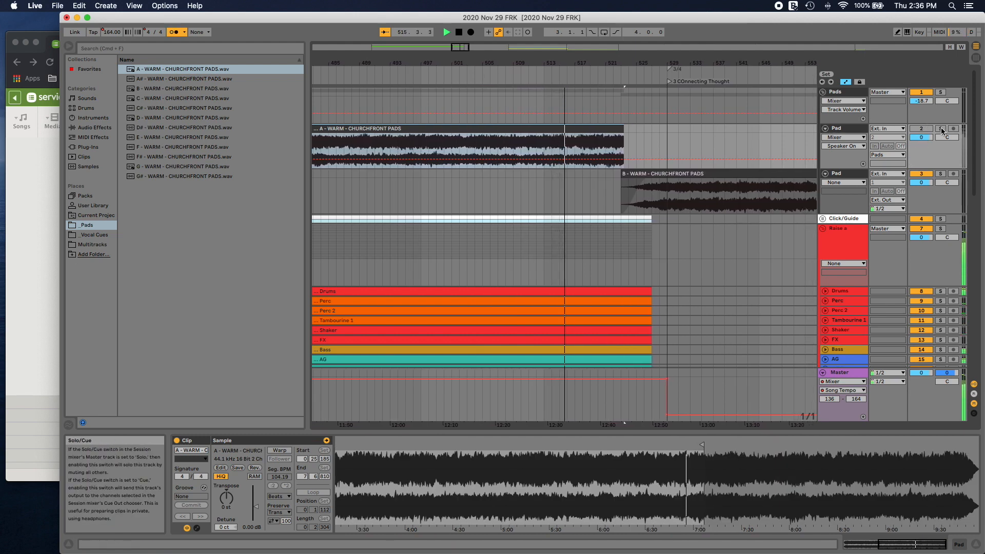
Step: Create a fade-out at the end of the second A pad clip and extend the clip's end to bar 524
left_click(587, 148)
right_click(583, 148)
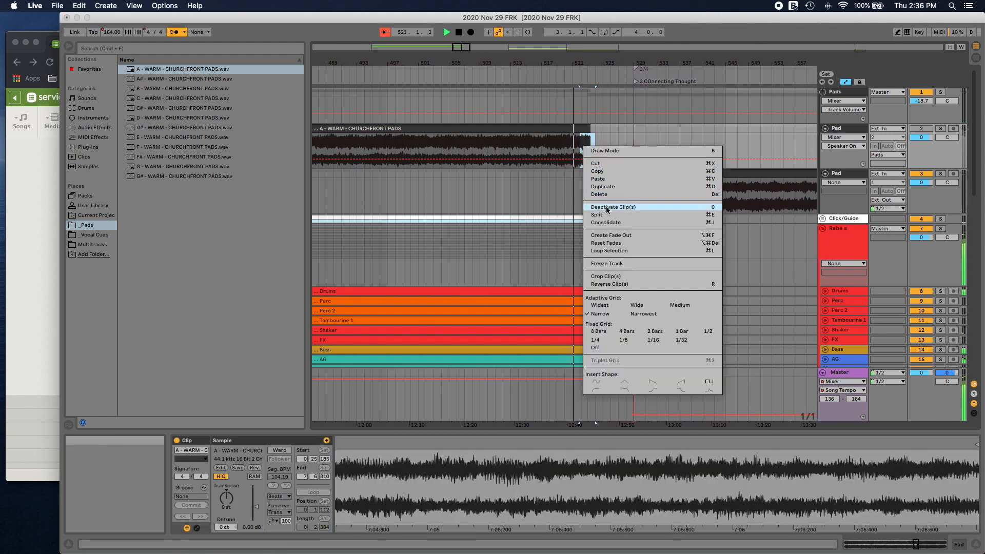
left_click(610, 235)
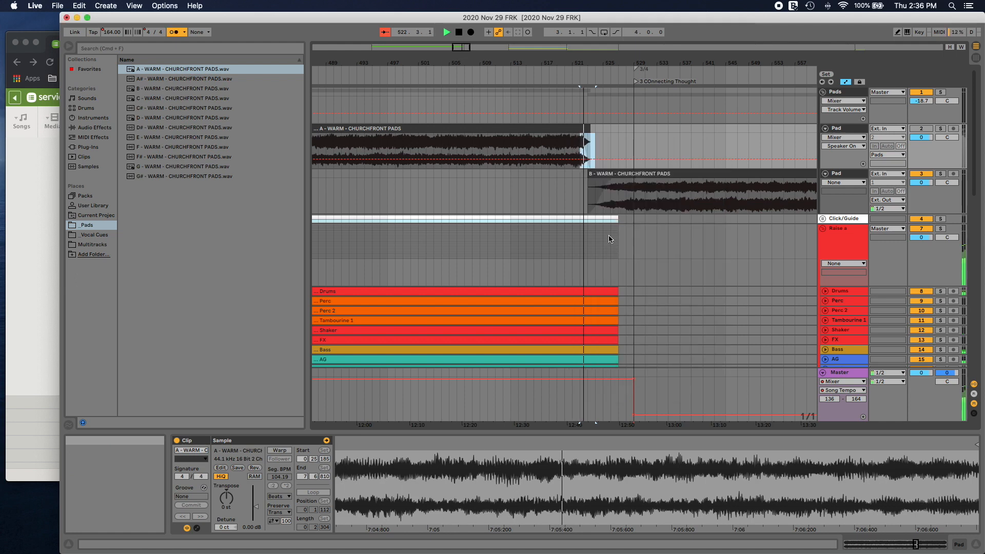
left_click(590, 130)
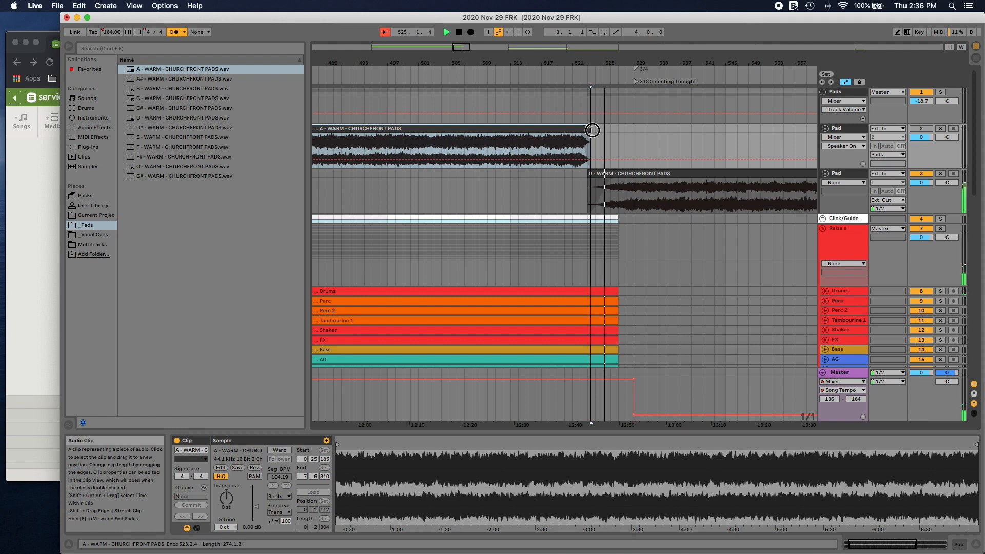
left_click_drag(592, 130, 596, 130)
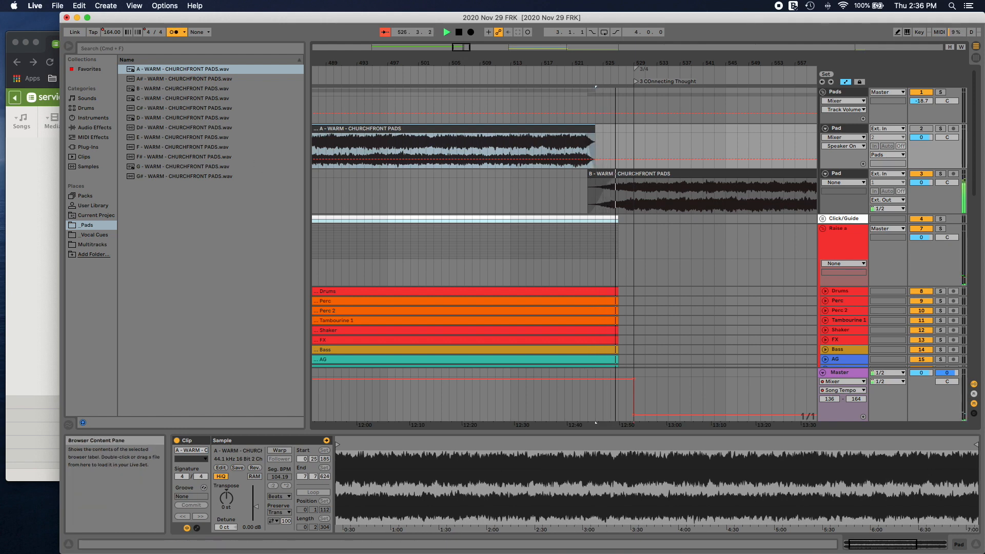
Step: Check the Franklin song keys in the Planning Center matrix, and return to Live to examine the B pad clip against the tracks
left_click(52, 44)
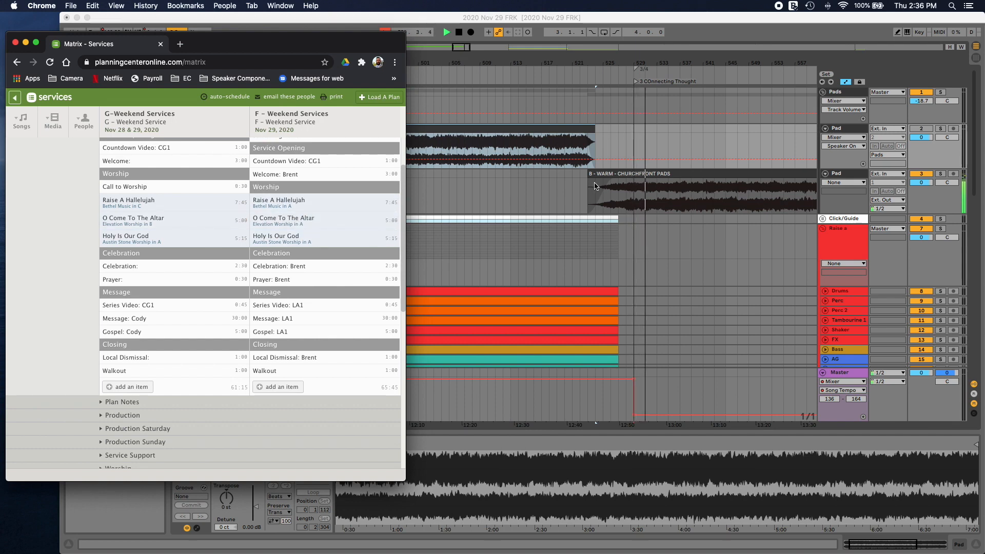
left_click(575, 183)
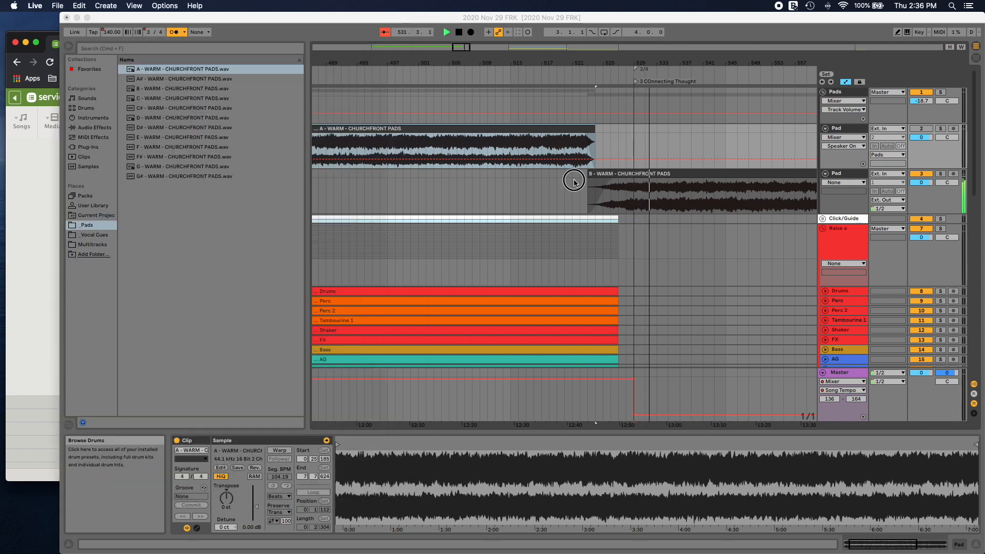
left_click(629, 182)
scroll(655, 208, "down", 5)
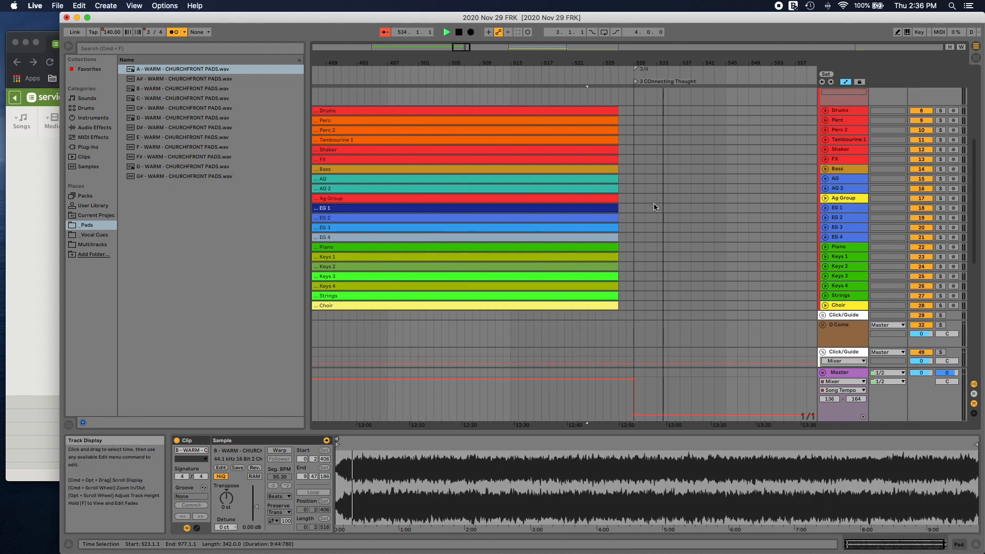
scroll(655, 206, "up", 7)
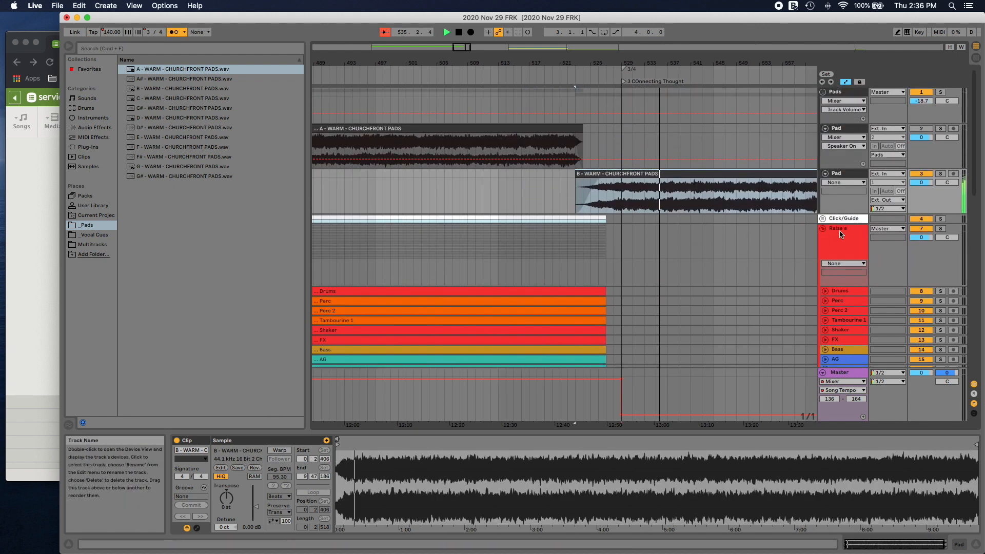
Step: Fold the Raise a Hallelujah track group and delete the B - WARM - CHURCHFRONT PADS clip starting at bar 523
left_click(824, 231)
scroll(777, 253, "down", 3)
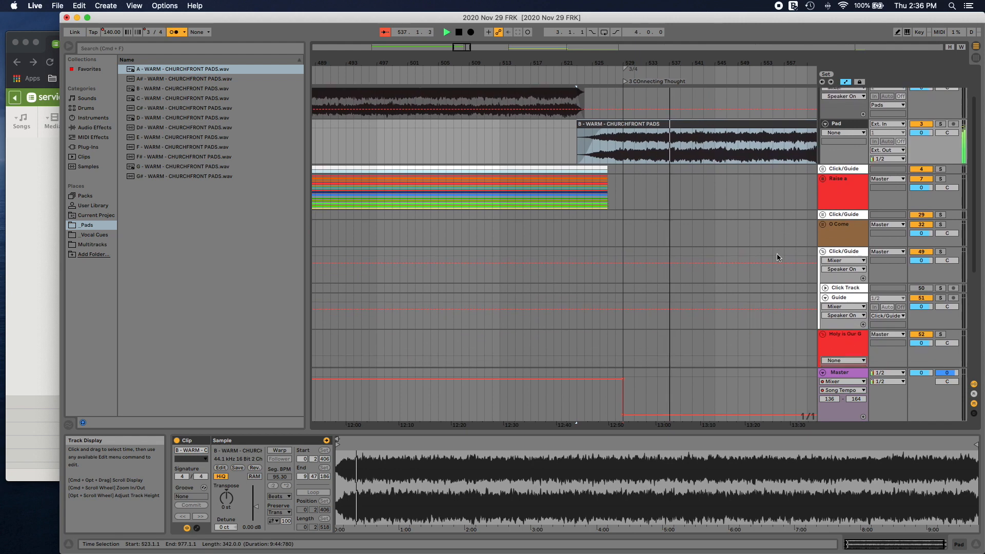
left_click(750, 98)
scroll(723, 136, "up", 4)
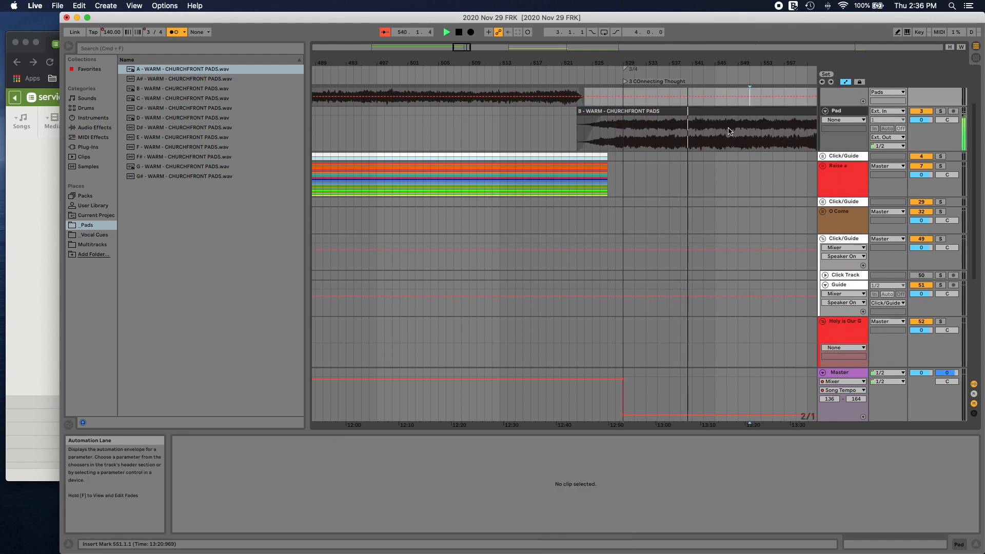
left_click(723, 176)
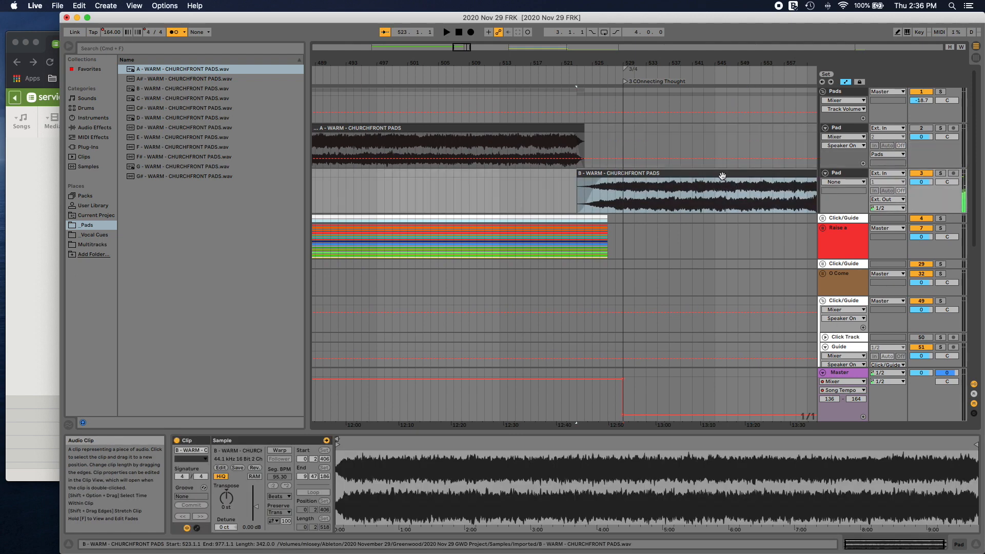
key("Delete")
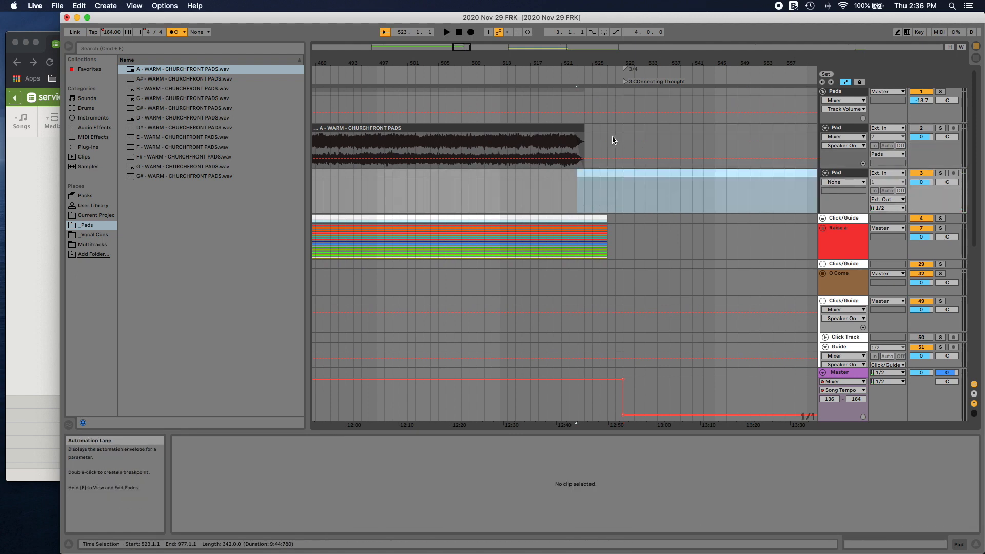
Step: Extend the second A pad clip's end past Connecting Thought to about bar 655
left_click(582, 128)
left_click_drag(582, 128, 939, 136)
mouse_move(464, 48)
left_mouse_down()
mouse_move(464, 59)
mouse_move(464, 48)
left_mouse_up()
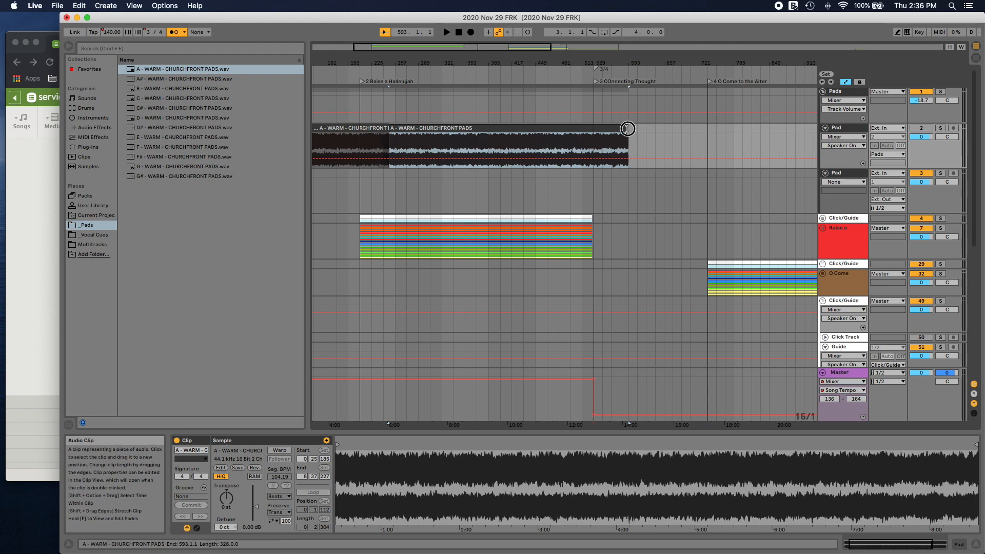
left_click_drag(630, 131, 701, 137)
scroll(699, 135, "right", 8)
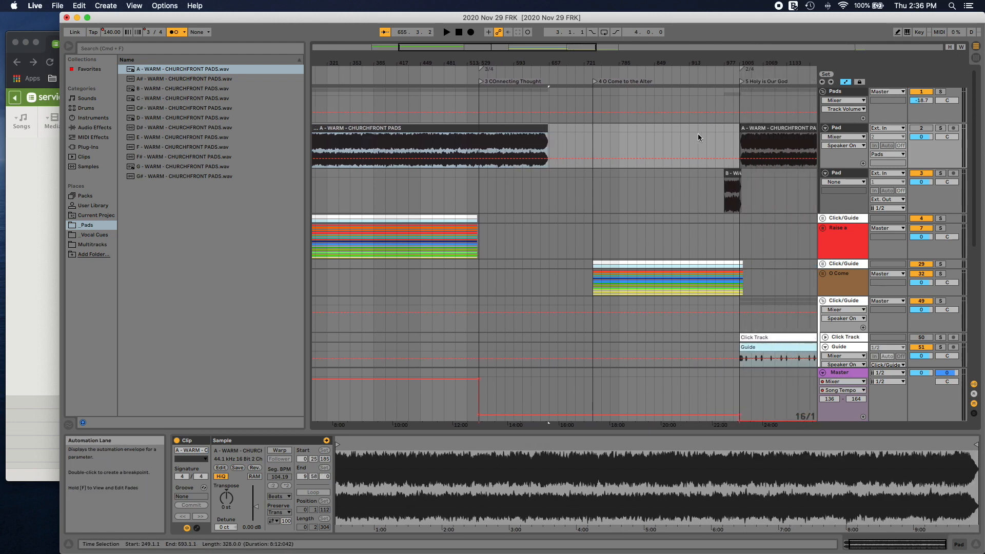
Step: Paste a copy of the A pad clip on the lower Pad track and move it to bar 609 of the upper Pad track
left_click(479, 128)
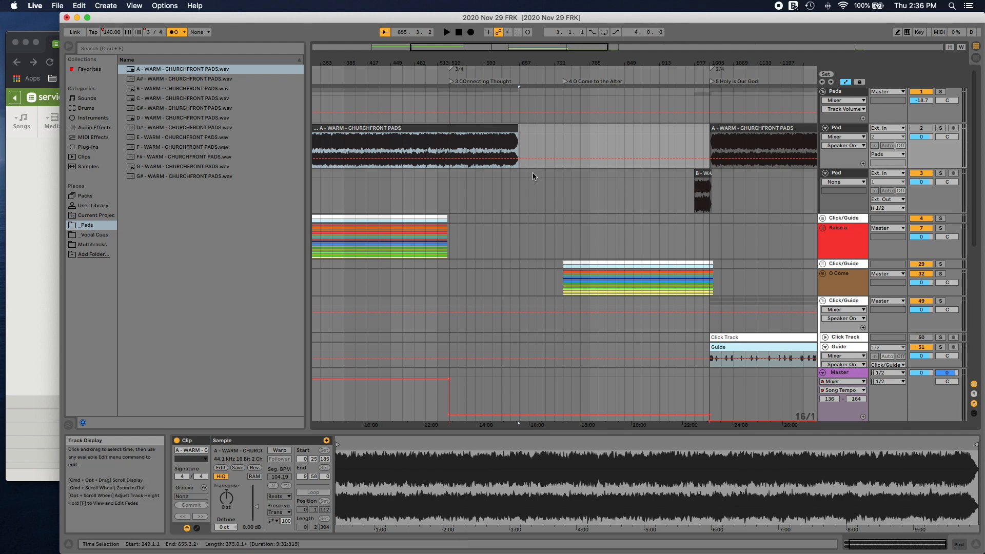
left_click(524, 130)
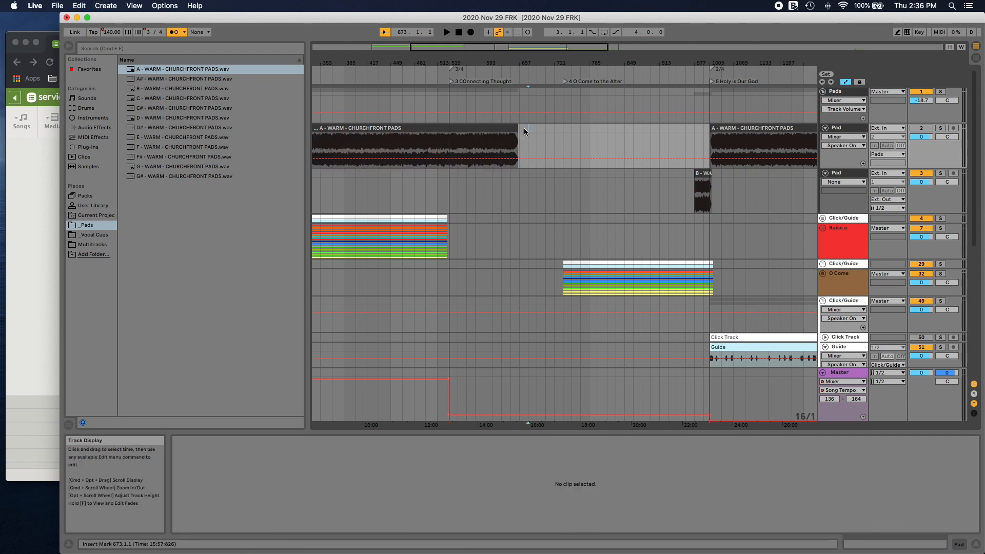
left_click(511, 178)
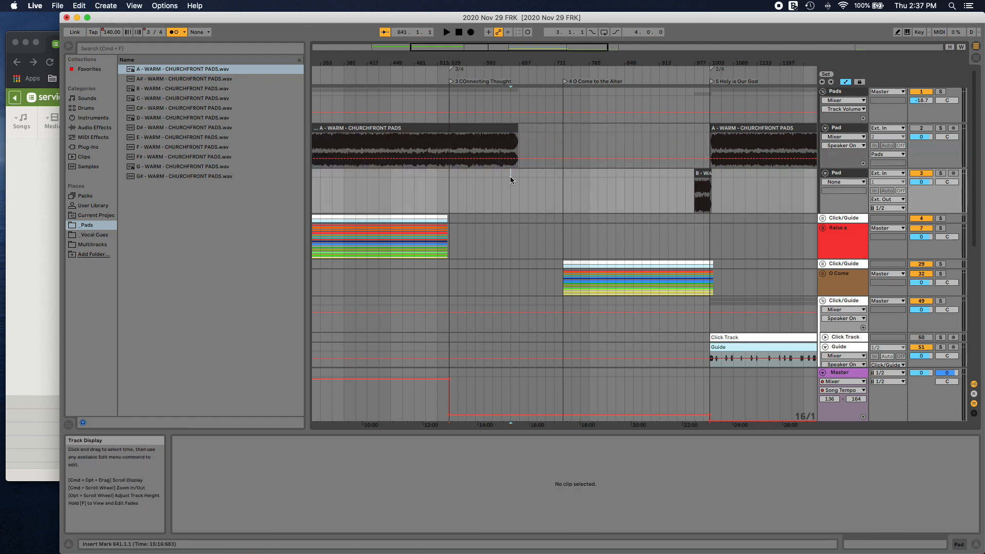
key("super+v")
left_click_drag(698, 175, 685, 135)
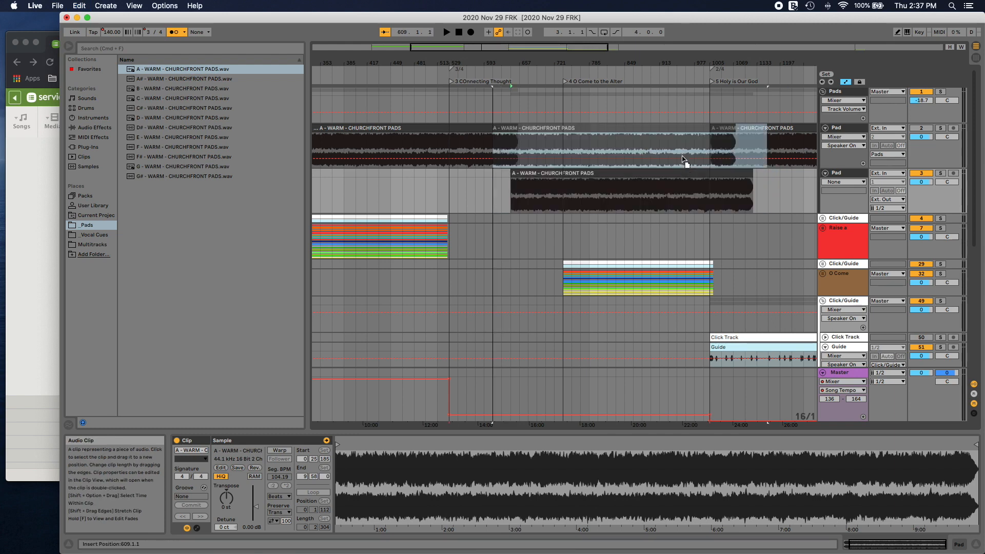
Step: Crossfade the second A pad clip into the pasted copy between bars 609 and 625
left_click(500, 143)
left_click(501, 142)
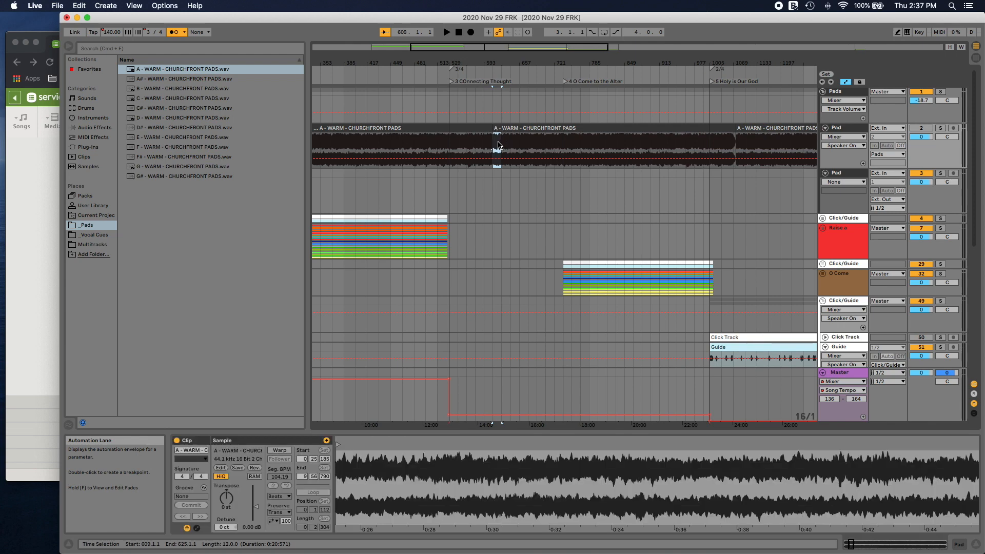
right_click(497, 143)
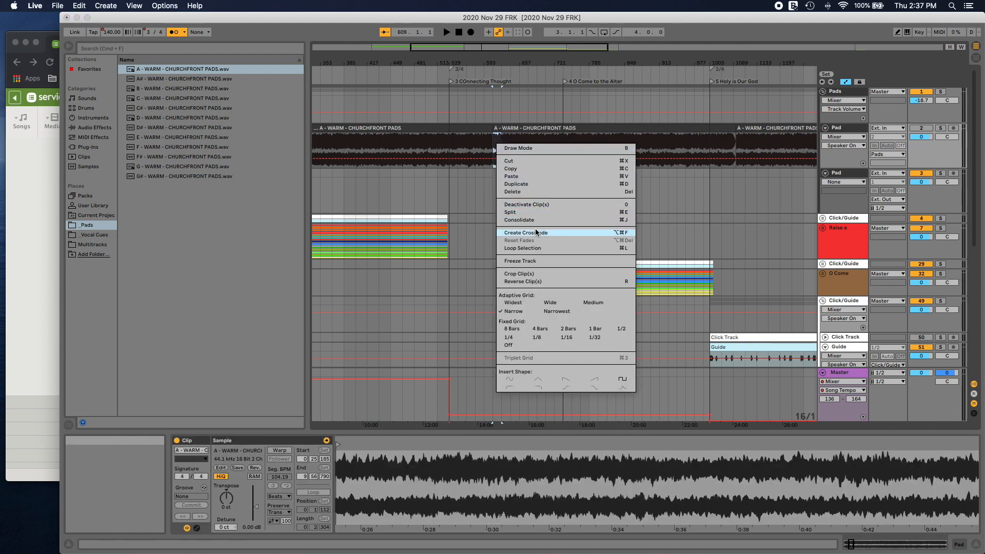
left_click(536, 212)
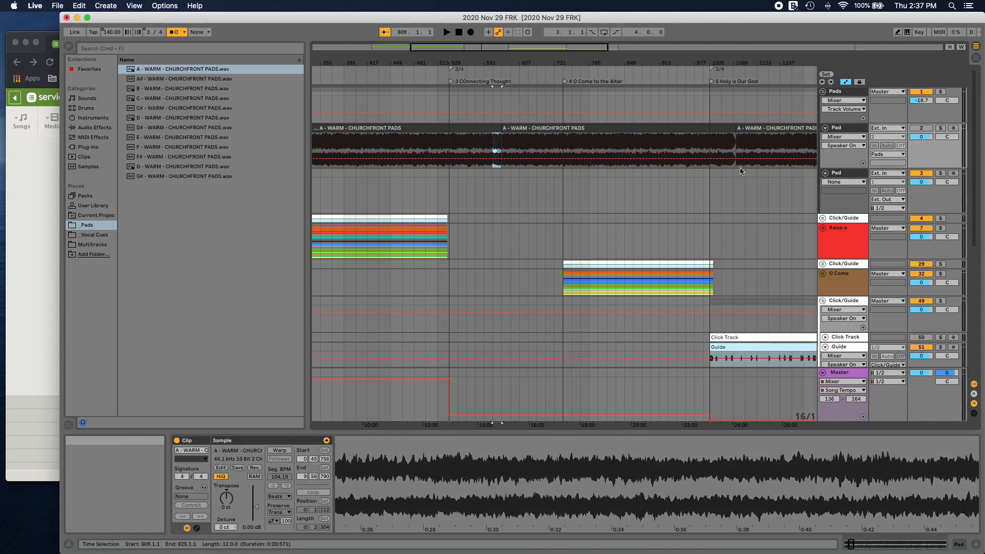
Step: Crossfade the pasted A pad clip into the following A pad clip between bars 1037 and 1101 and play back the transition
left_click_drag(722, 140, 736, 143)
right_click(731, 142)
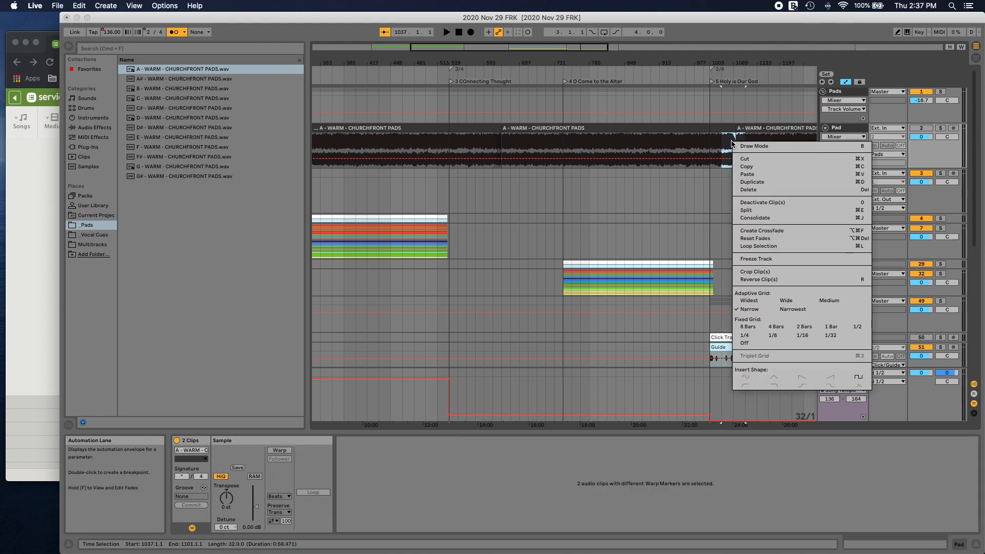
left_click(759, 219)
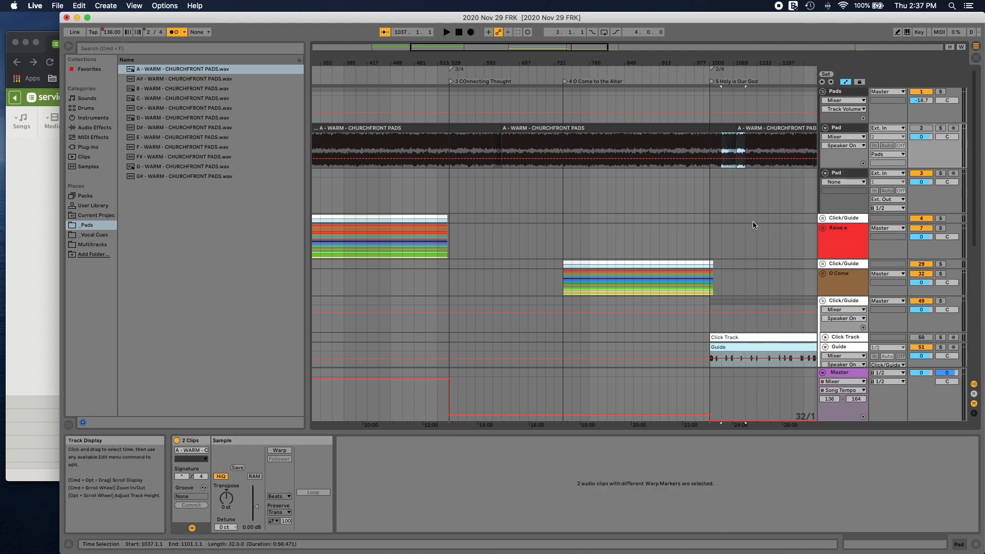
left_click(729, 102)
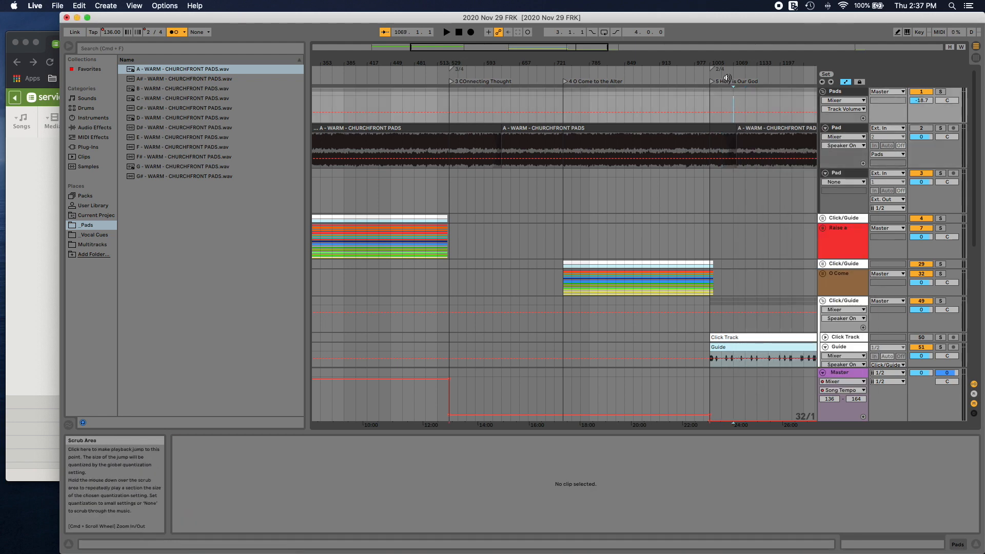
key("space")
Step: Stop playback and unfold the O Come track group to show its individual multitrack clips
scroll(544, 182, "left", 5)
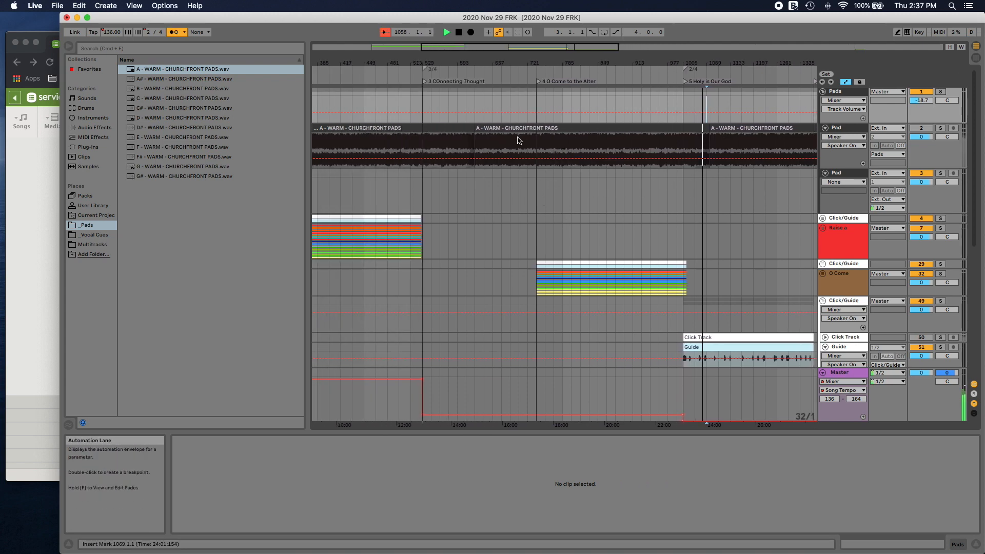
scroll(567, 230, "down", 3)
scroll(494, 207, "left", 4)
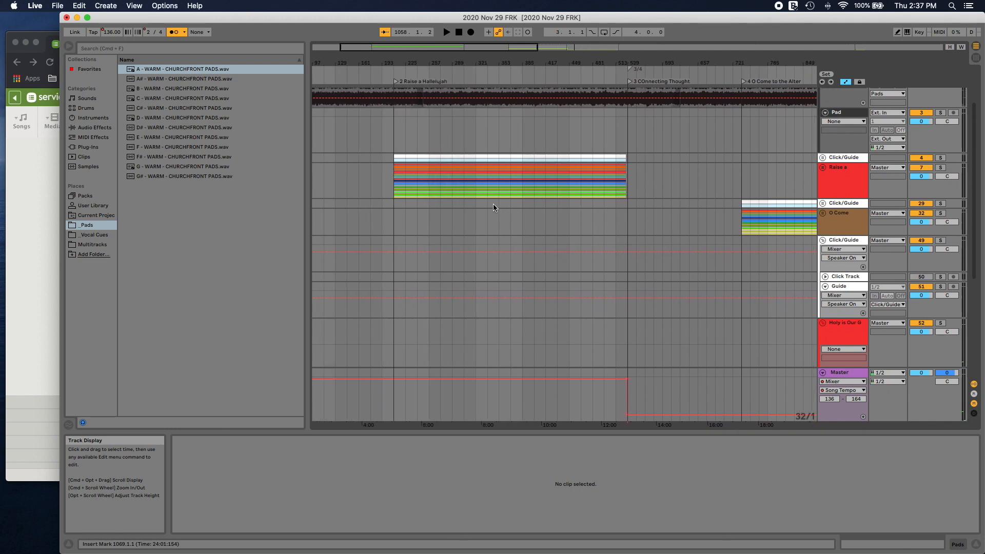
scroll(494, 207, "right", 5)
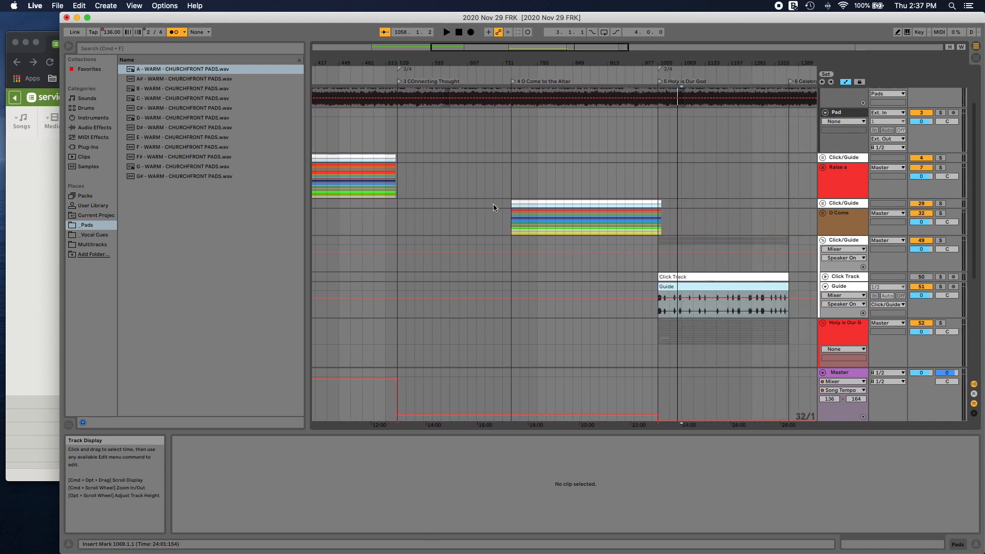
left_click(823, 213)
scroll(507, 284, "down", 5)
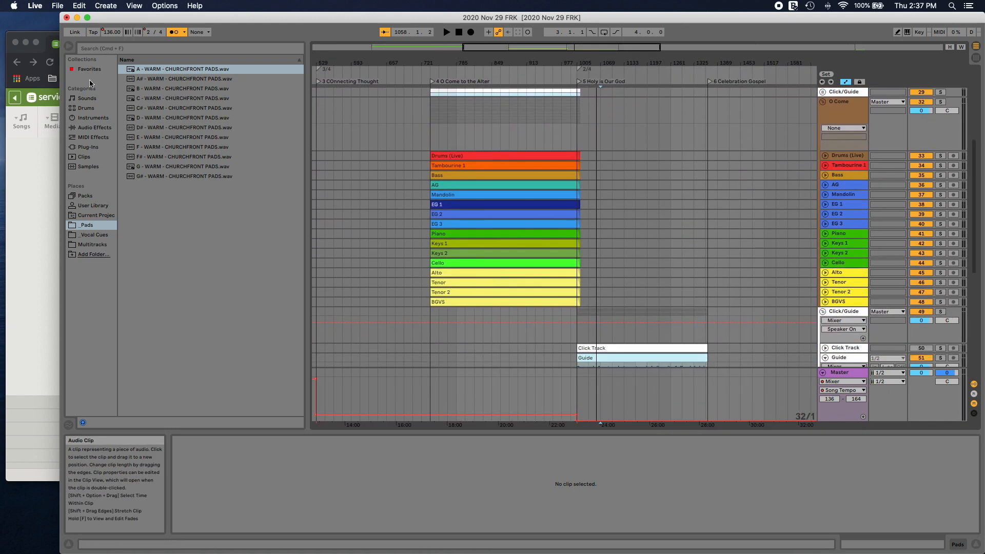
Step: Check the song keys in Planning Center, return to Live, and try transposing the 14 O Come clips from Bass through BGVS by -1 st
left_click(50, 43)
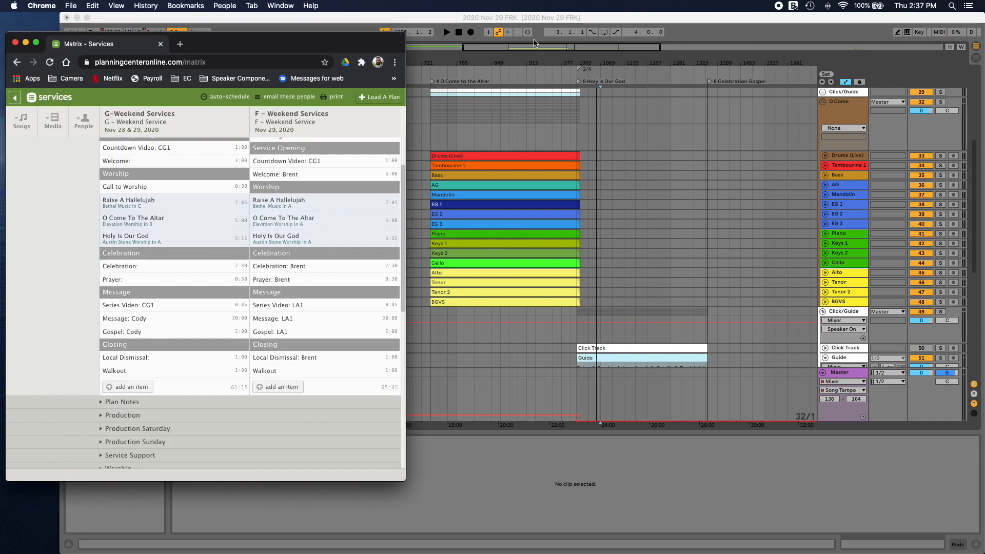
left_click(542, 20)
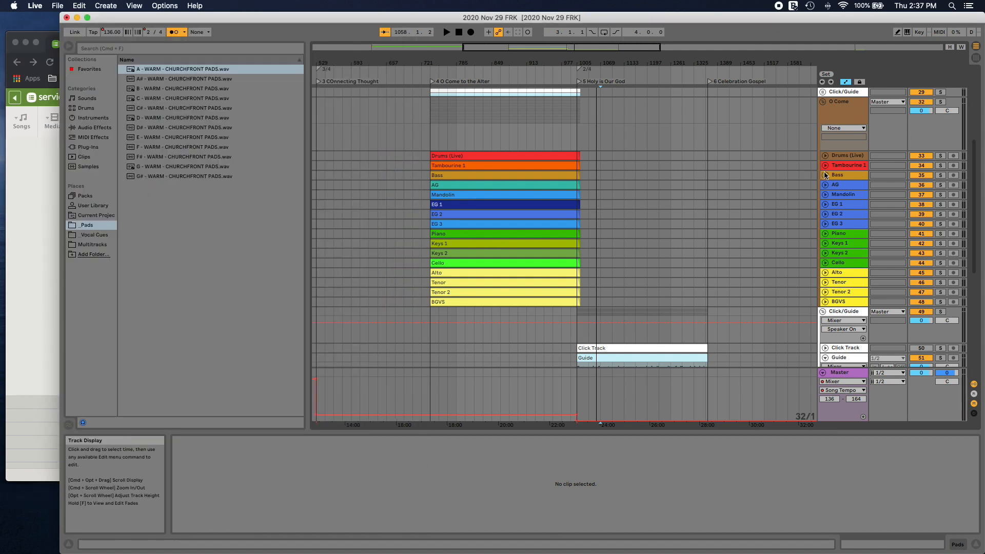
left_click(486, 177)
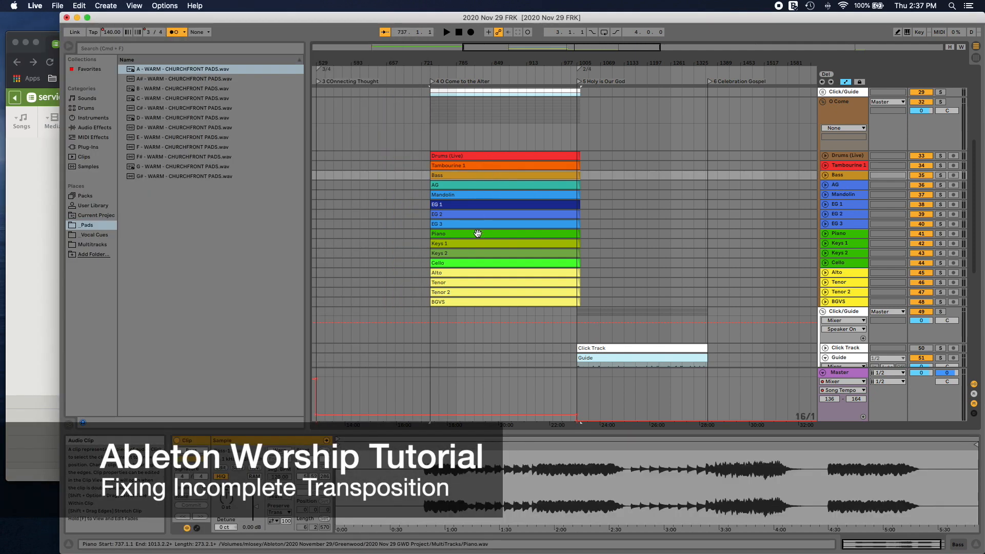
left_click(473, 303, "shift")
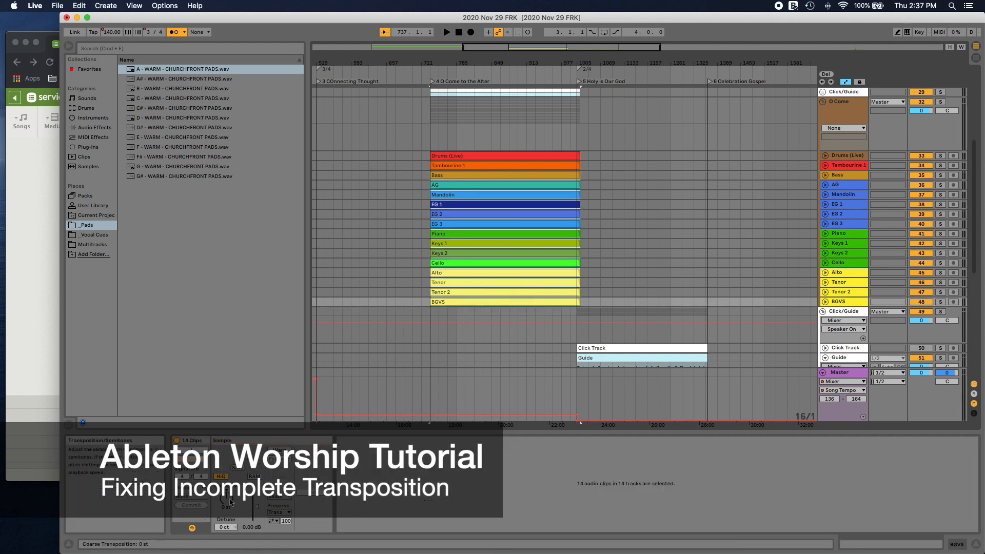
left_click_drag(230, 503, 229, 509)
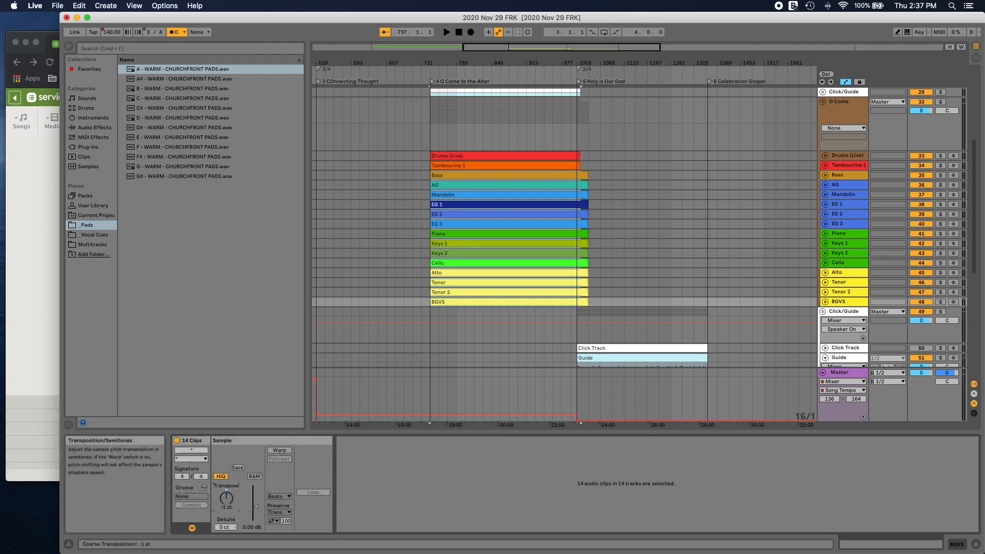
Step: Try lengthening the O Come multitrack clips past bar 1005 and play the song back from its start locator
left_click_drag(580, 165, 605, 174)
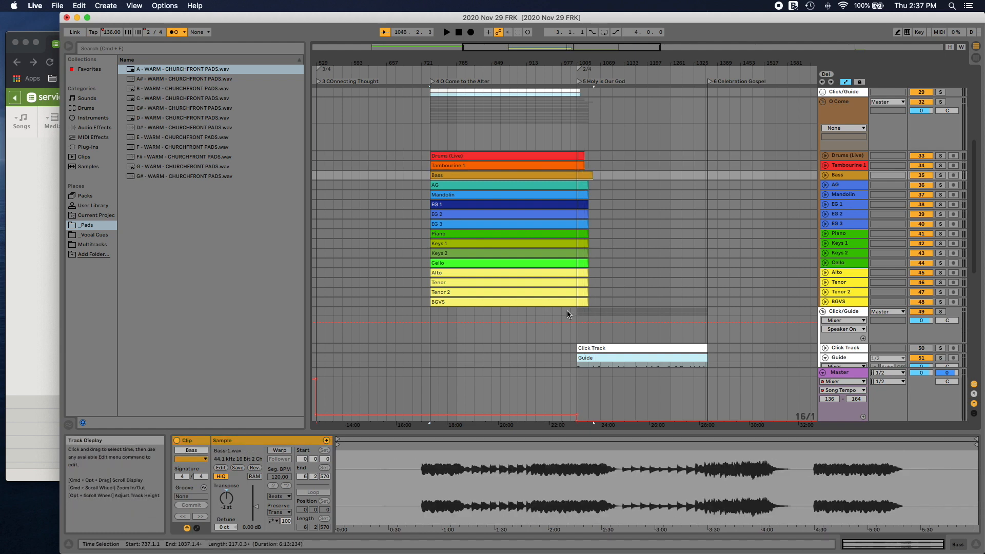
key("super+z")
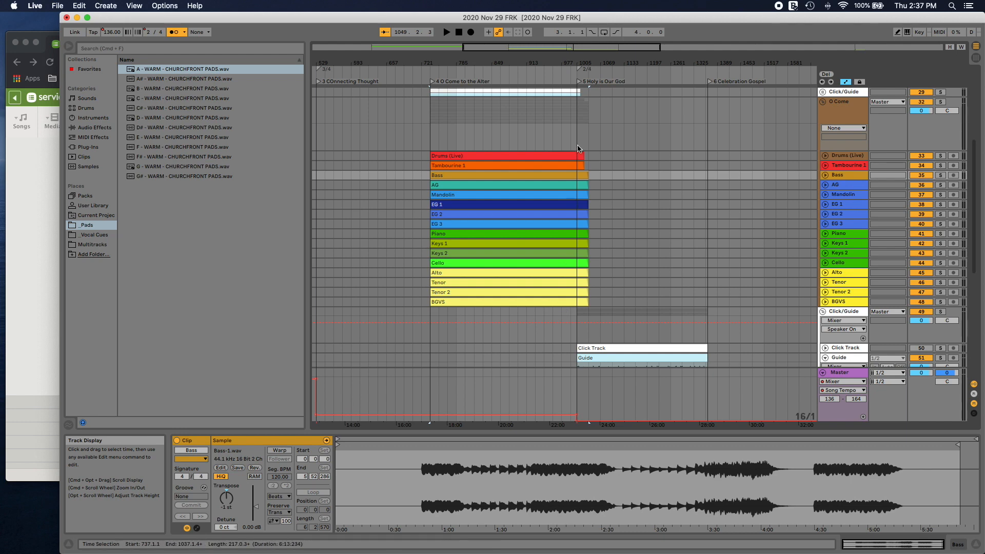
double_click(470, 80)
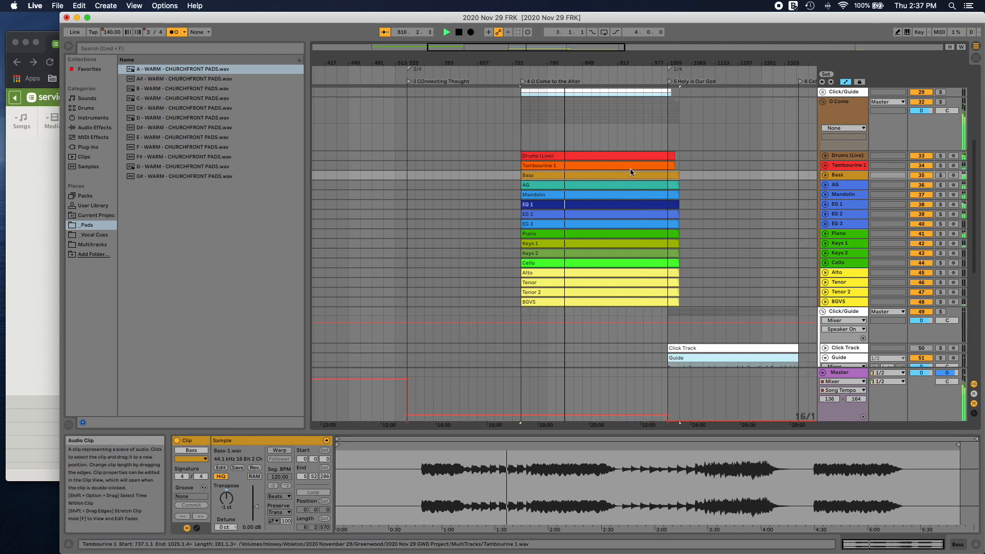
scroll(632, 171, "up", 8)
scroll(630, 172, "up", 2)
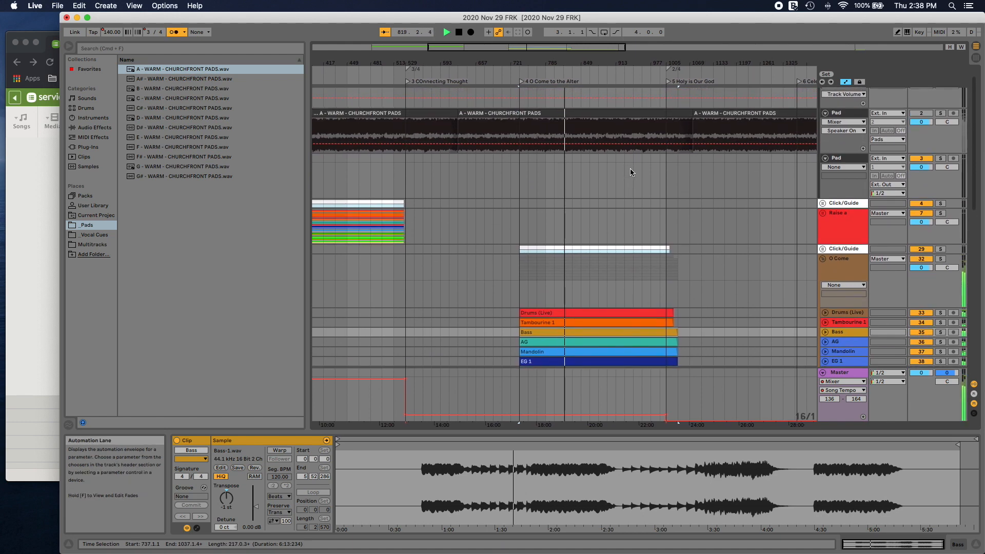
scroll(630, 169, "down", 15)
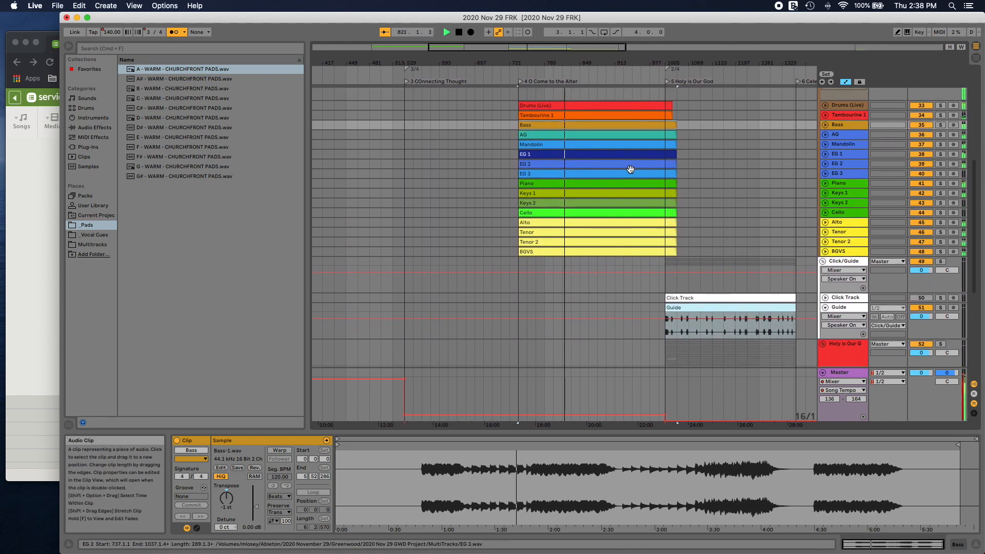
Step: Undo the clip lengthening and the transposition of the O Come multitracks and stop playback
key("super+z")
key("super+z")
key("super+z")
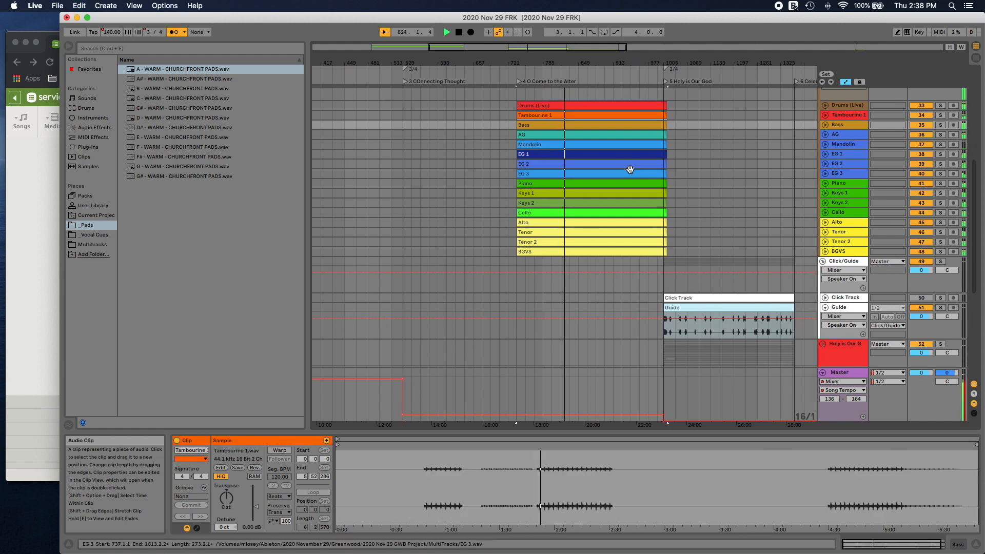
scroll(630, 169, "up", 2)
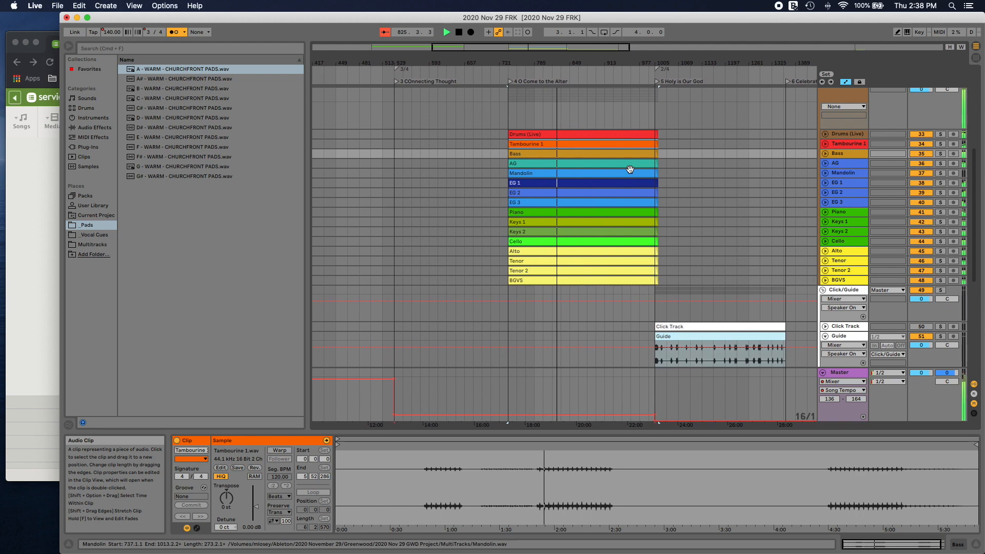
scroll(630, 169, "up", 1)
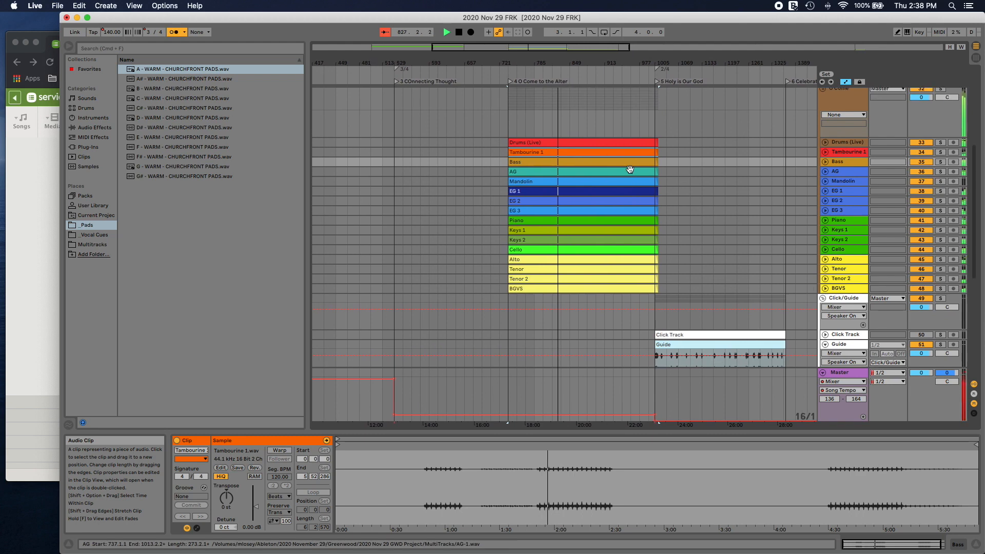
key("space")
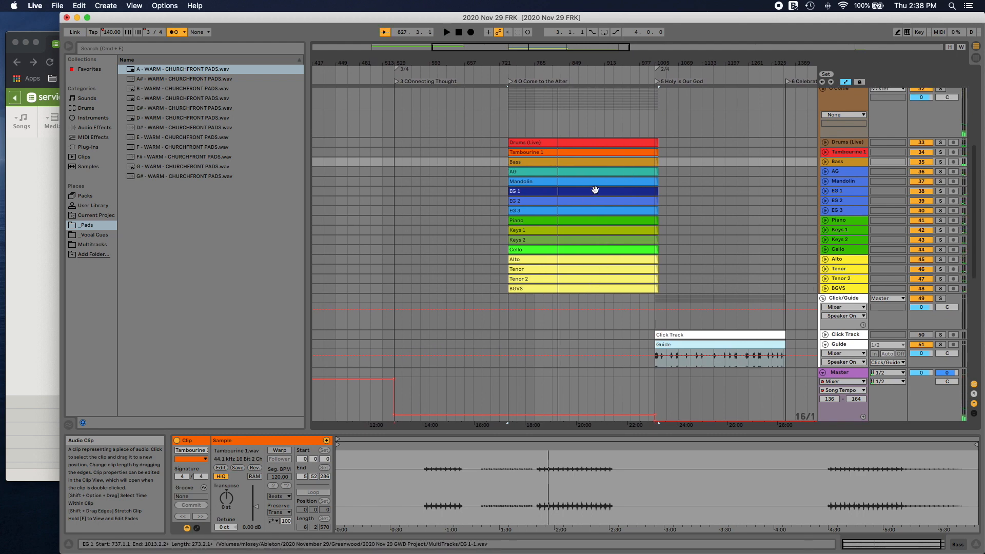
Step: Switch to Planning Center to compare the song keys of the two weekend service plans, and return to Live
scroll(595, 190, "up", 10)
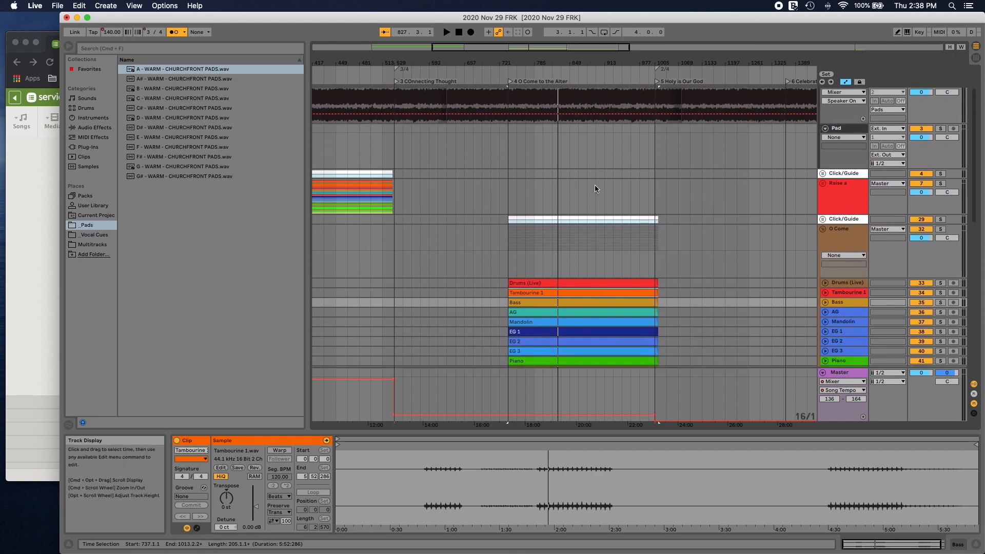
scroll(595, 189, "up", 3)
left_click(25, 159)
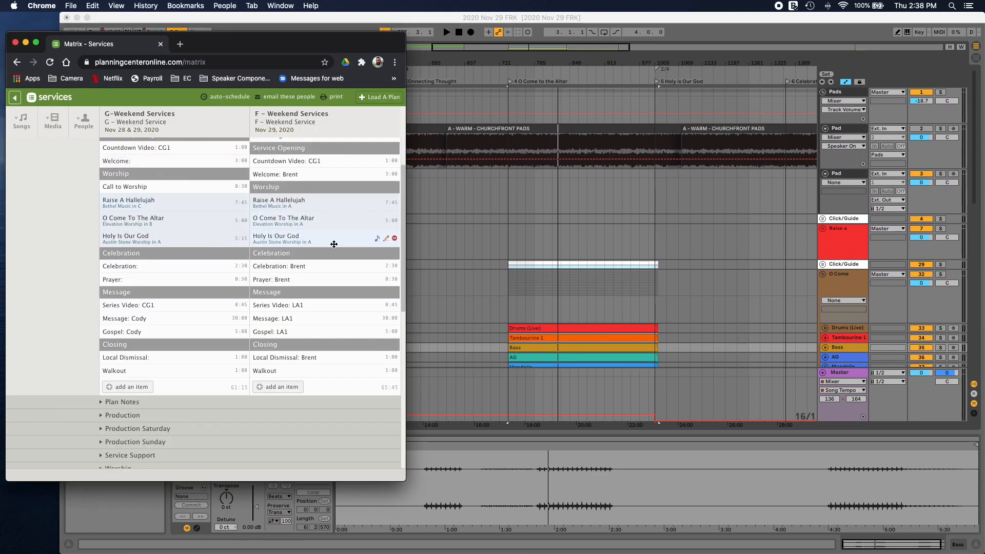
scroll(497, 263, "down", 6)
left_click(497, 263)
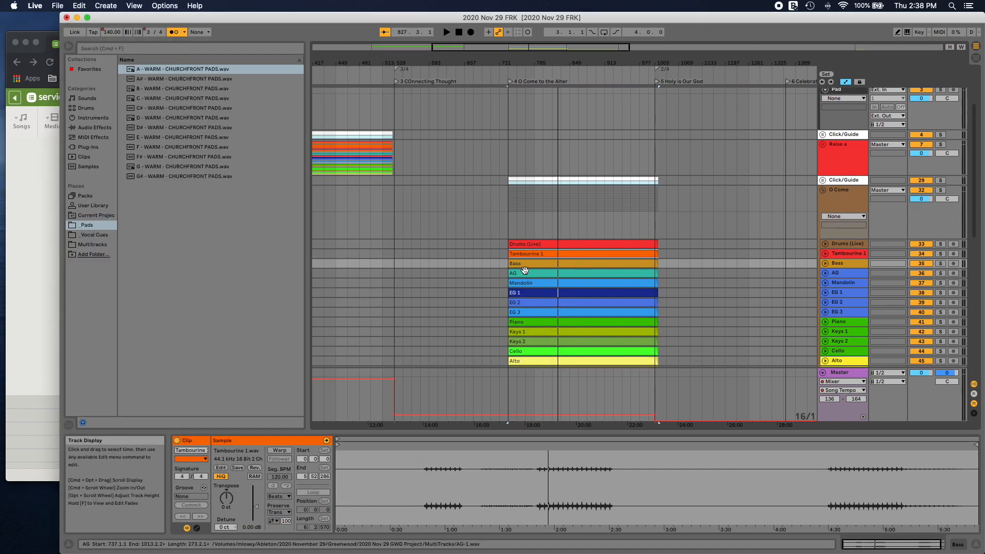
Step: Enable Warp in Complex mode on the 14 O Come clips from Bass through BGVS and transpose them by -1 st
scroll(528, 275, "down", 5)
left_click(533, 284)
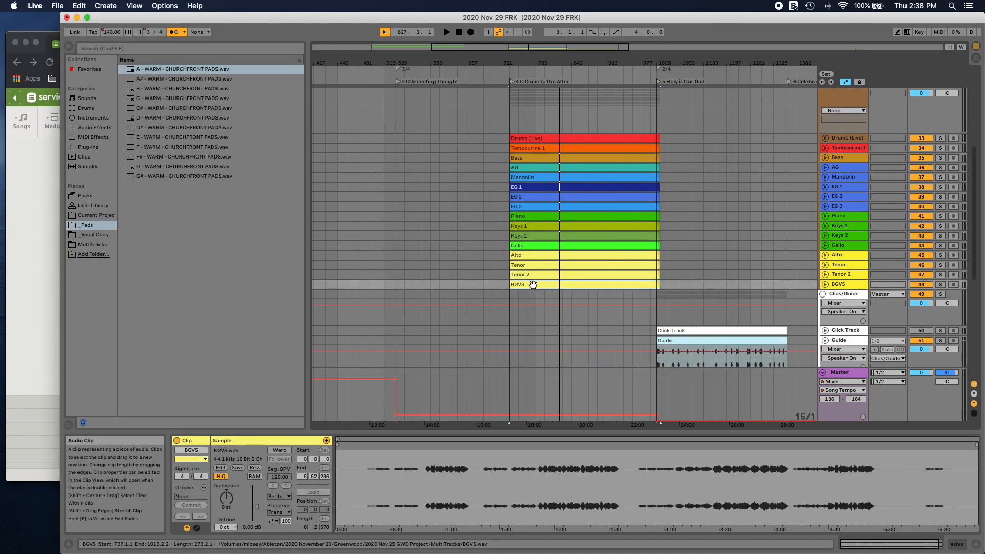
scroll(533, 284, "down", 2)
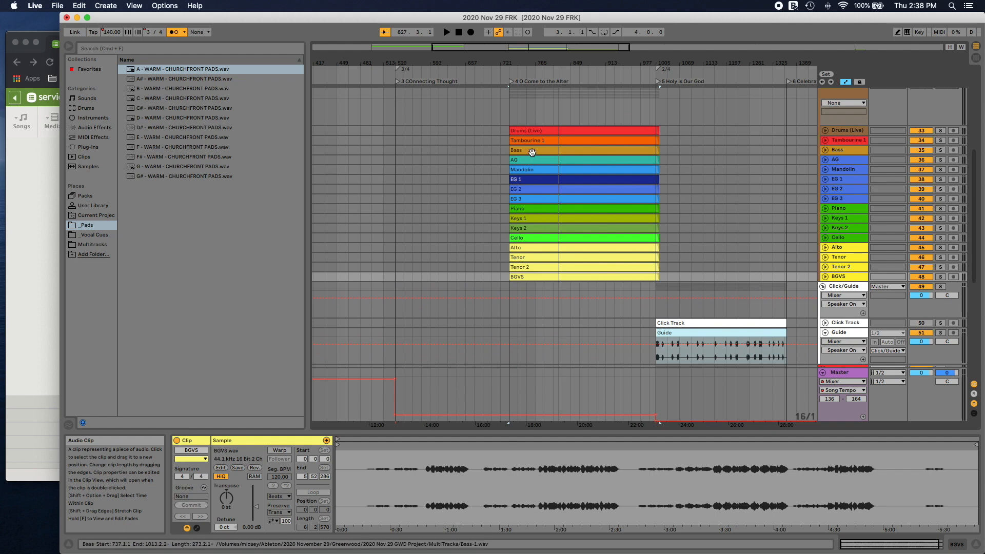
left_click(532, 151, "shift")
left_click(279, 451)
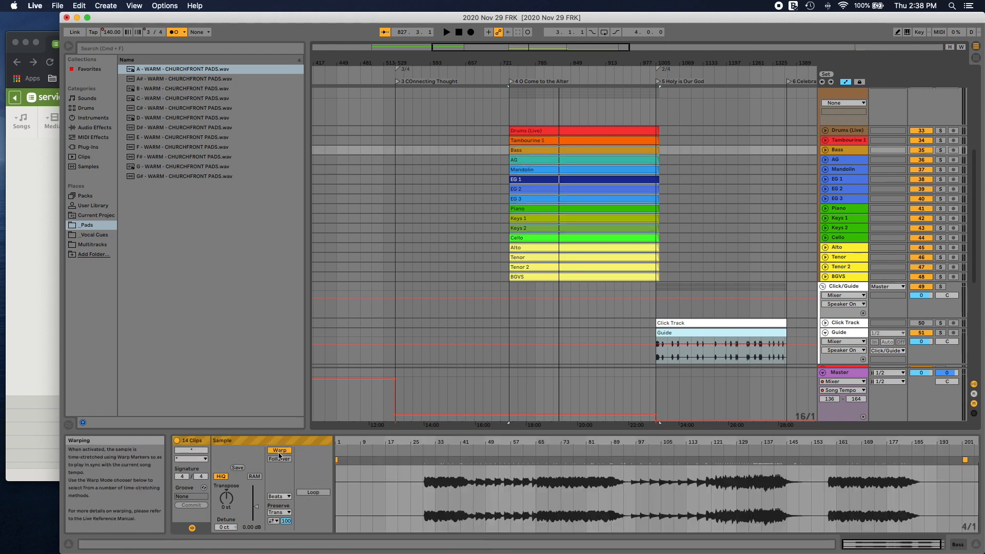
left_click(283, 498)
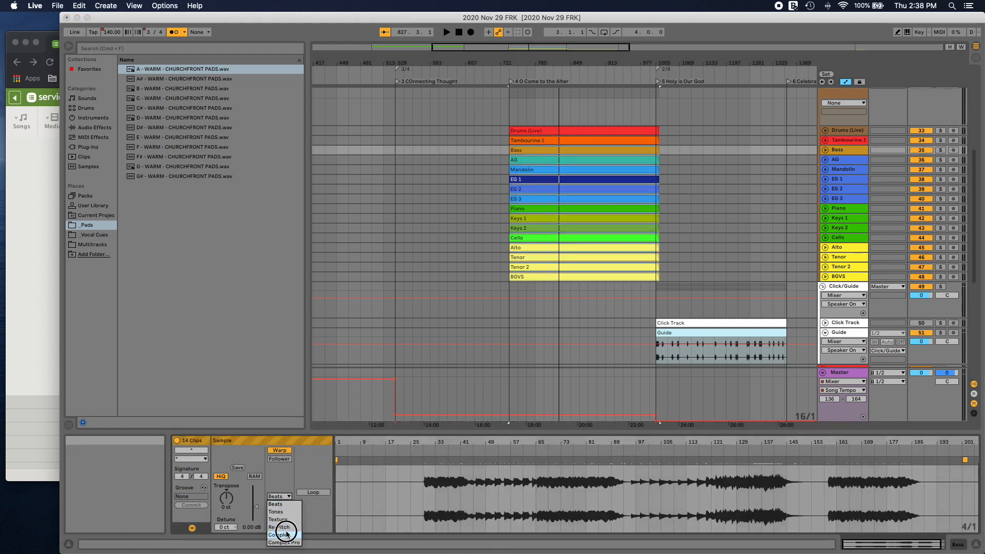
left_click(282, 528)
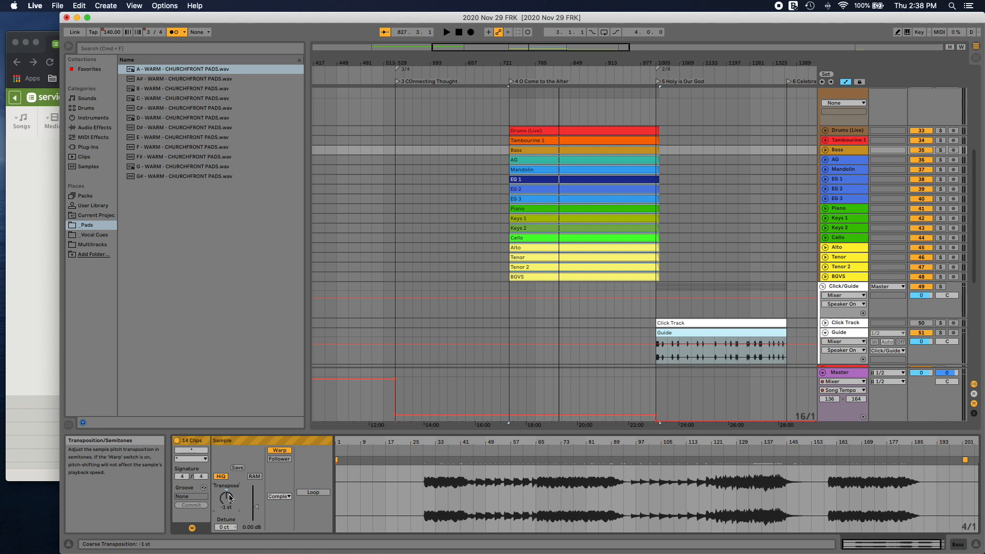
Step: Play O Come to the Alter and activate the upper Pad track to check the multitracks' key against the A pad
scroll(646, 209, "up", 5)
left_click(527, 78)
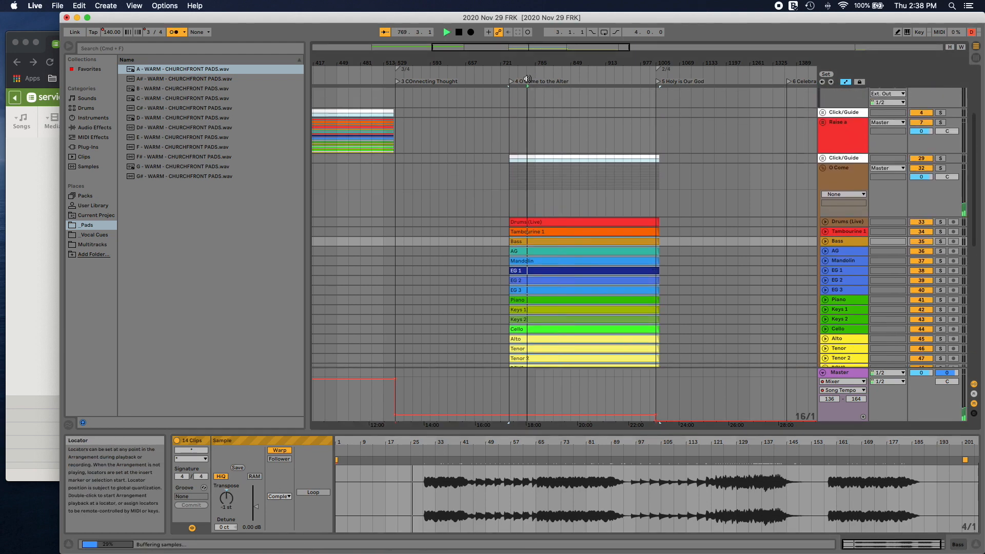
scroll(528, 79, "left", 2)
scroll(669, 147, "down", 1)
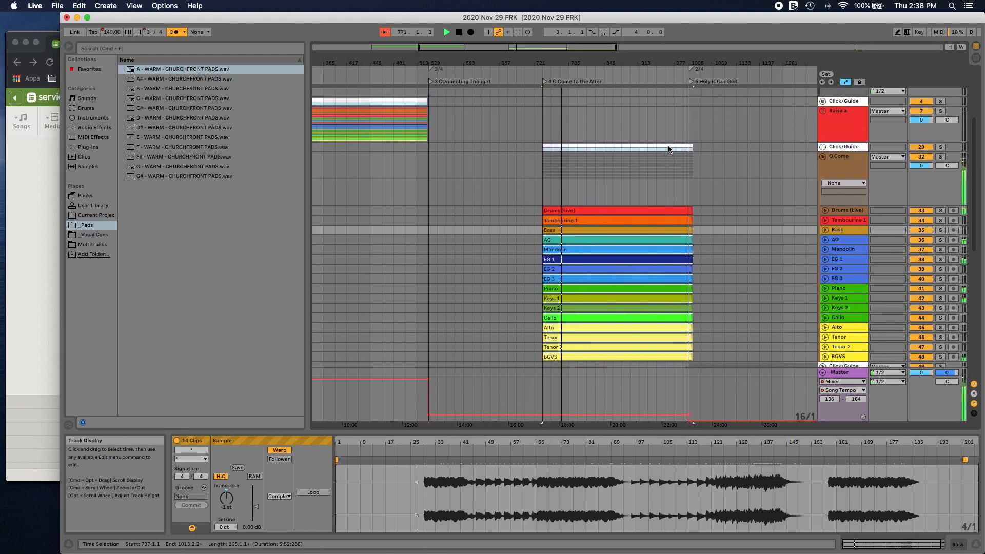
scroll(669, 148, "up", 4)
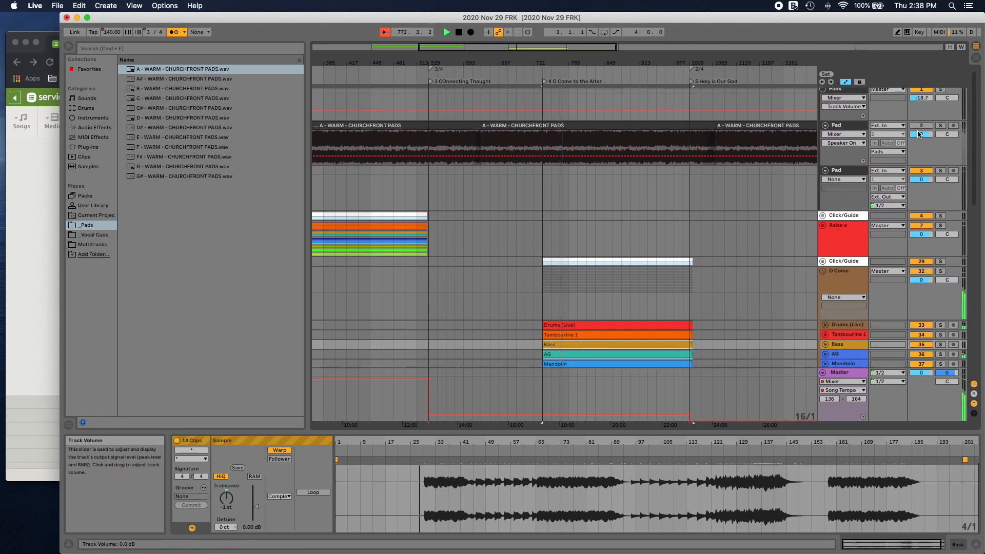
left_click(925, 128)
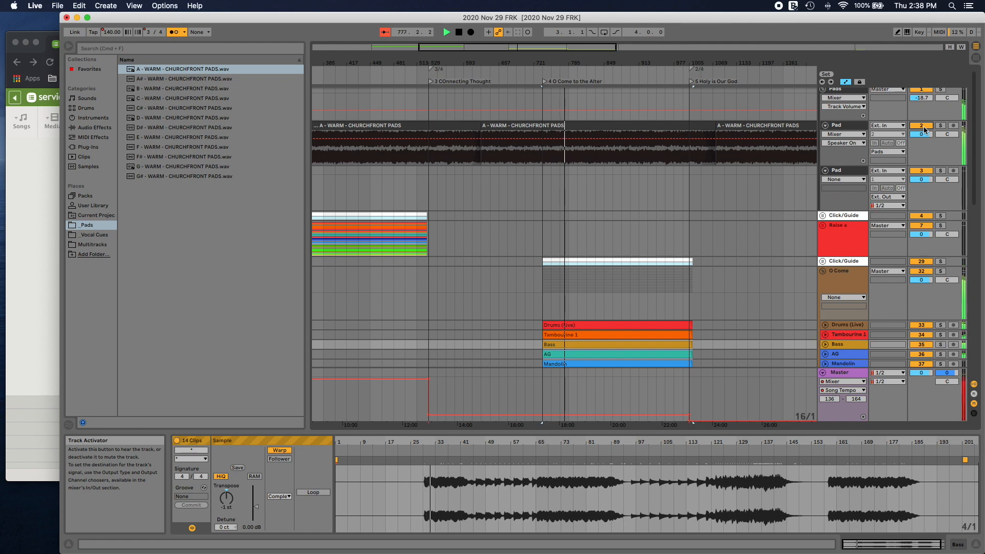
Step: Set the 14 selected O Come clips' transposition to -2 st, deactivate the upper Pad track, and stop after listening
left_click_drag(226, 498, 227, 501)
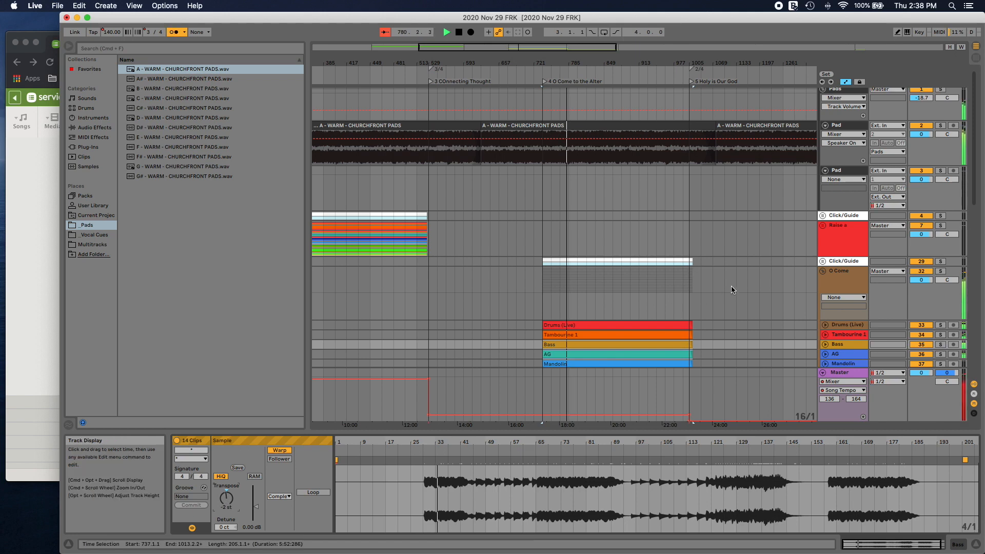
left_click(922, 126)
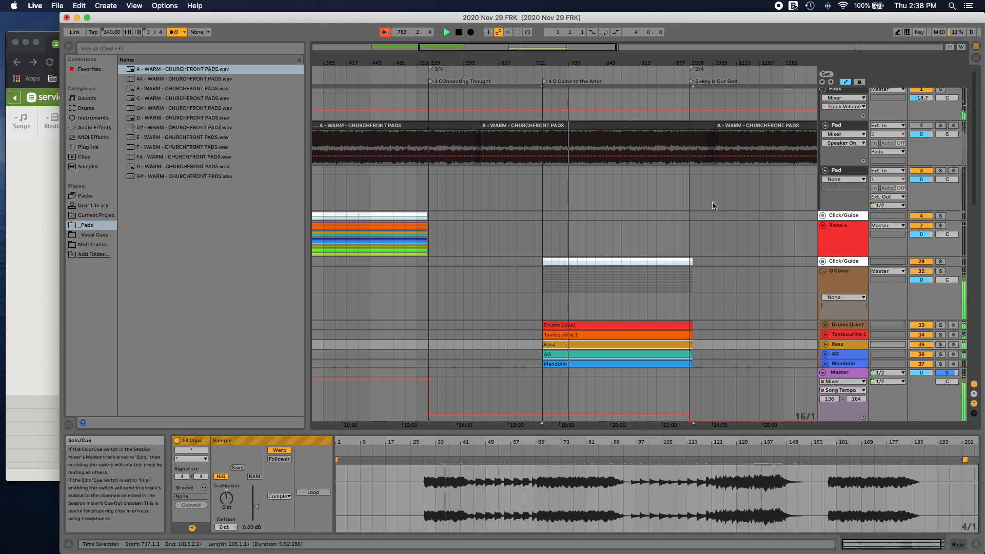
scroll(627, 244, "down", 3)
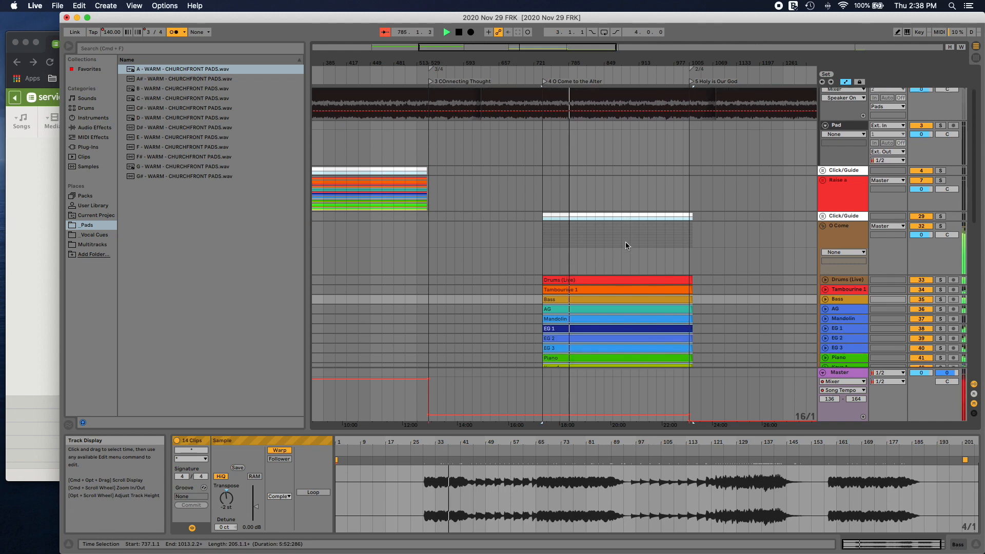
scroll(626, 245, "down", 1)
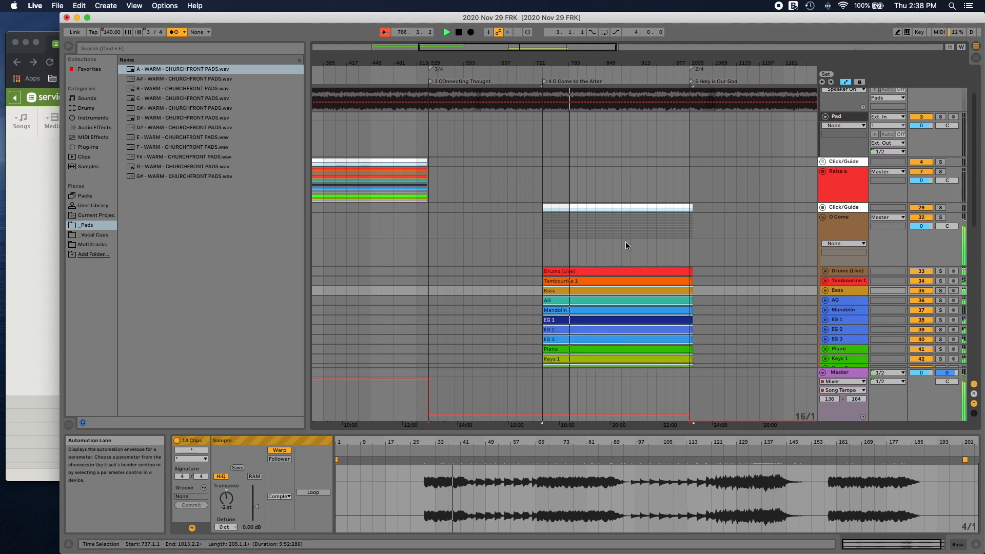
scroll(627, 245, "down", 7)
key("space")
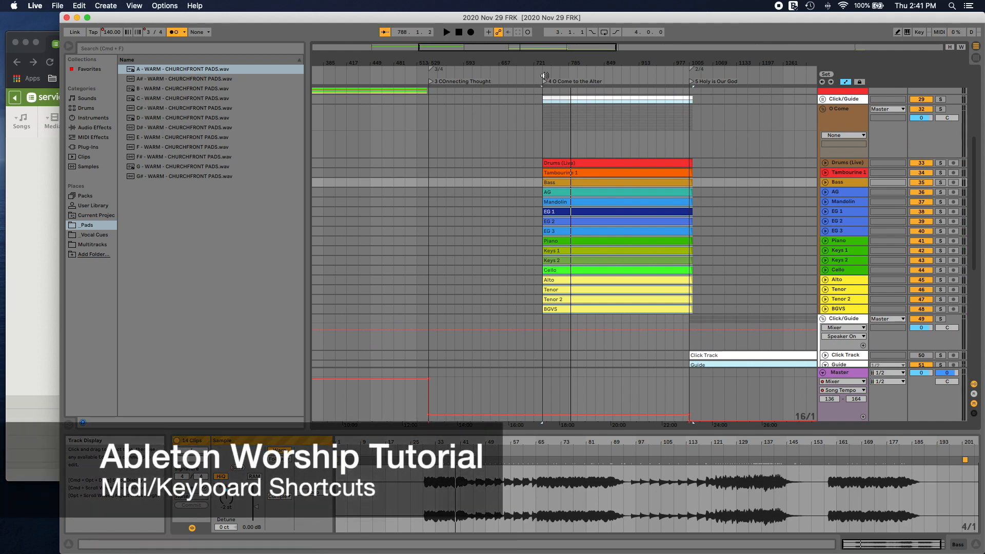
Step: Briefly play from the O Come to the Alter locator and view the MIDI mappings for the 5 Holy is Our God locator
left_click(553, 76)
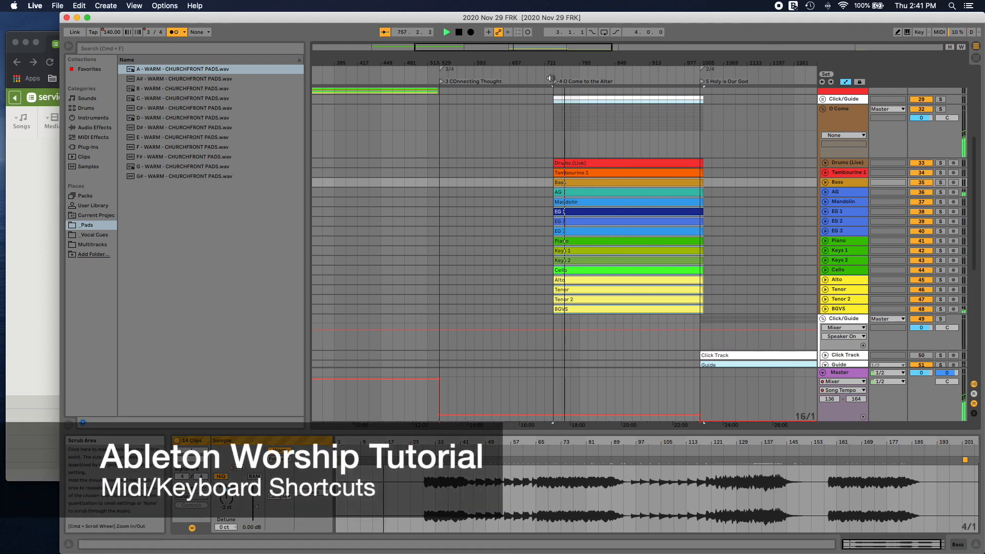
key("space")
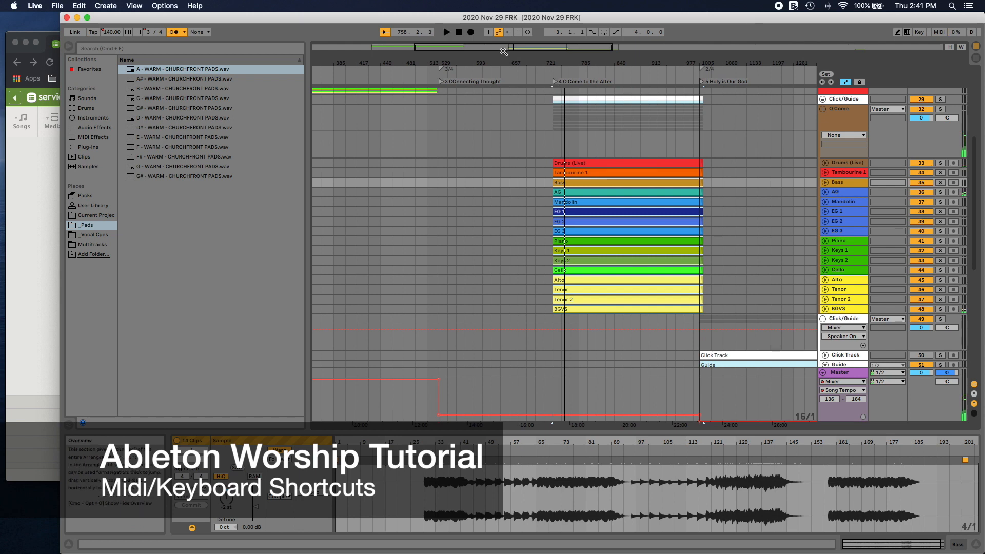
left_click(555, 83)
left_click(701, 81)
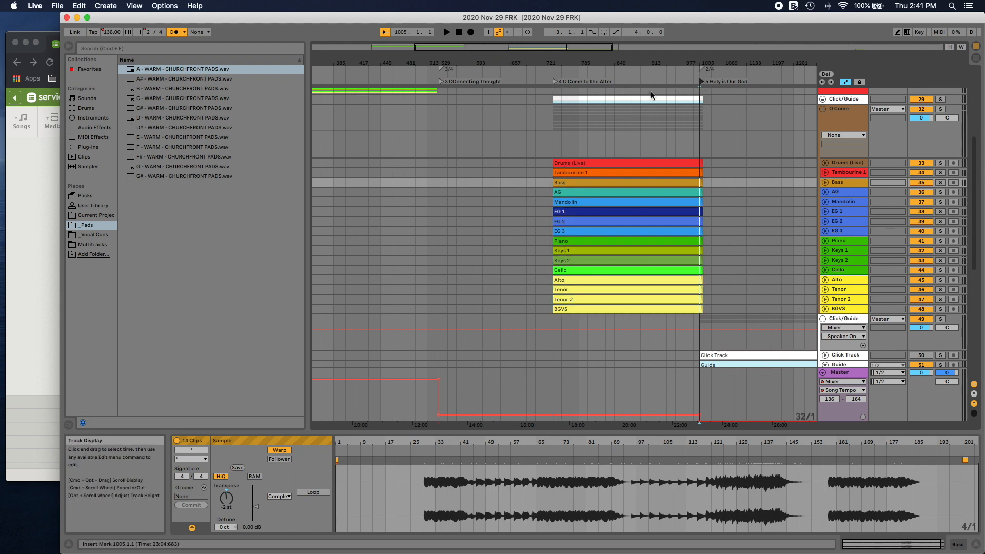
key("super+m")
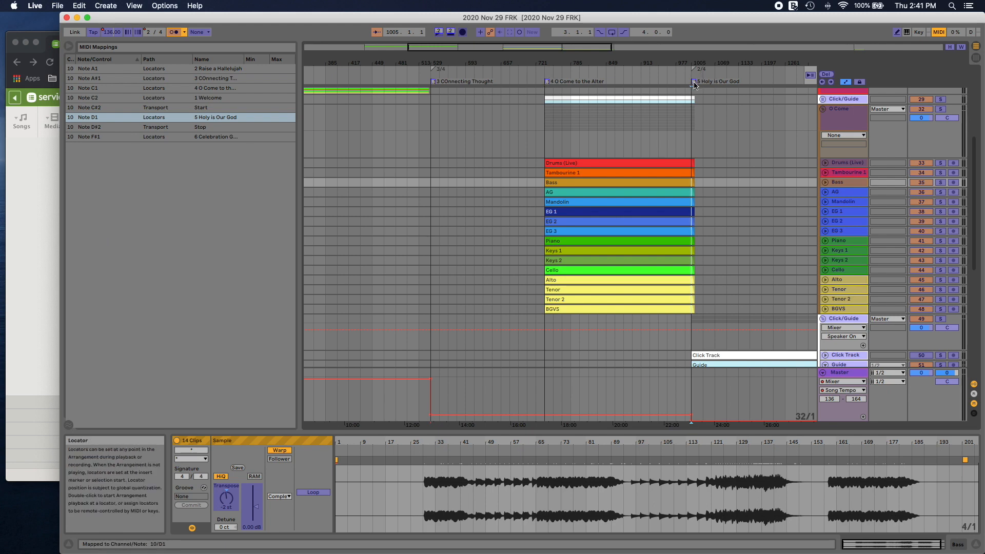
Step: Remove the computer-key mapping of the 5 Holy is Our God locator and map it to key 5 again
scroll(718, 99, "right", 1)
scroll(717, 100, "right", 5)
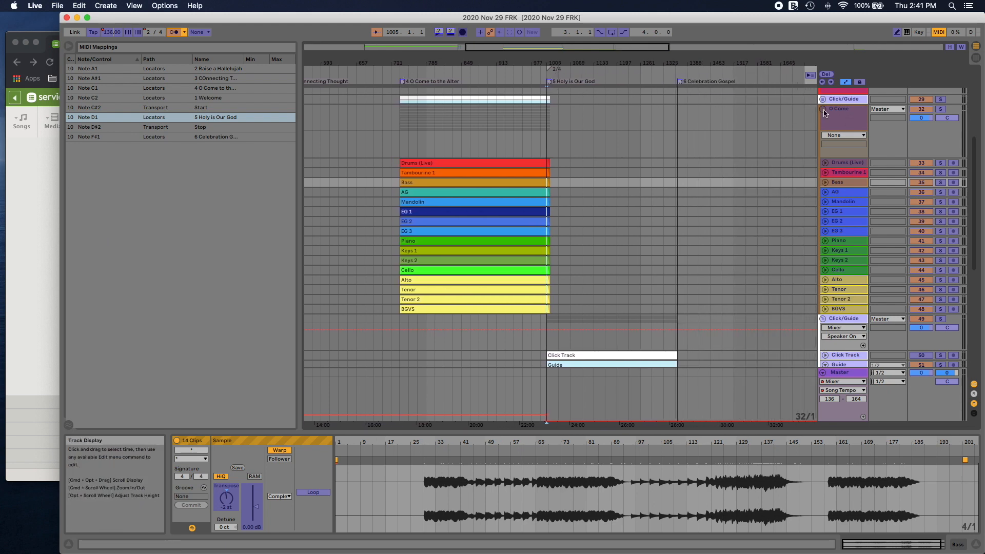
scroll(821, 114, "up", 1)
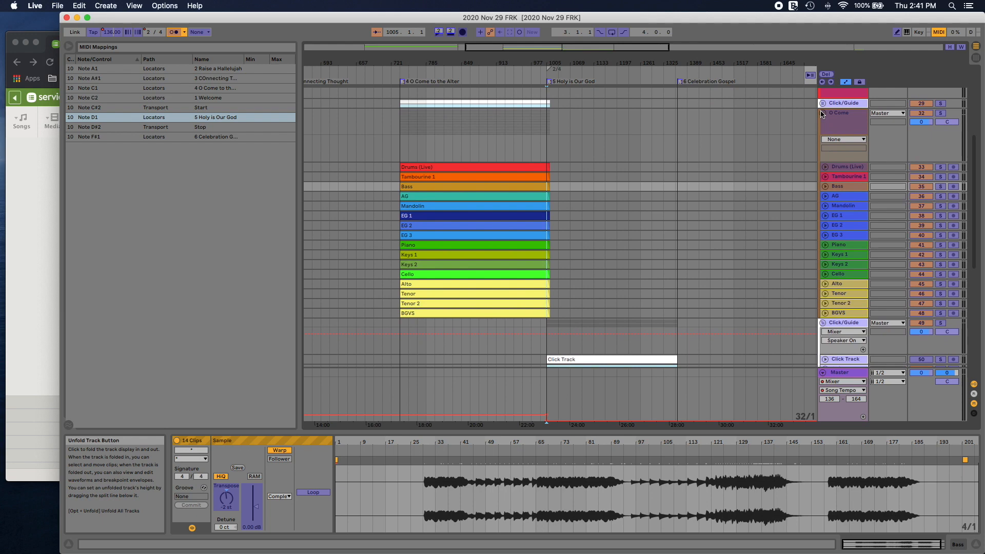
key("super+m")
key("super+k")
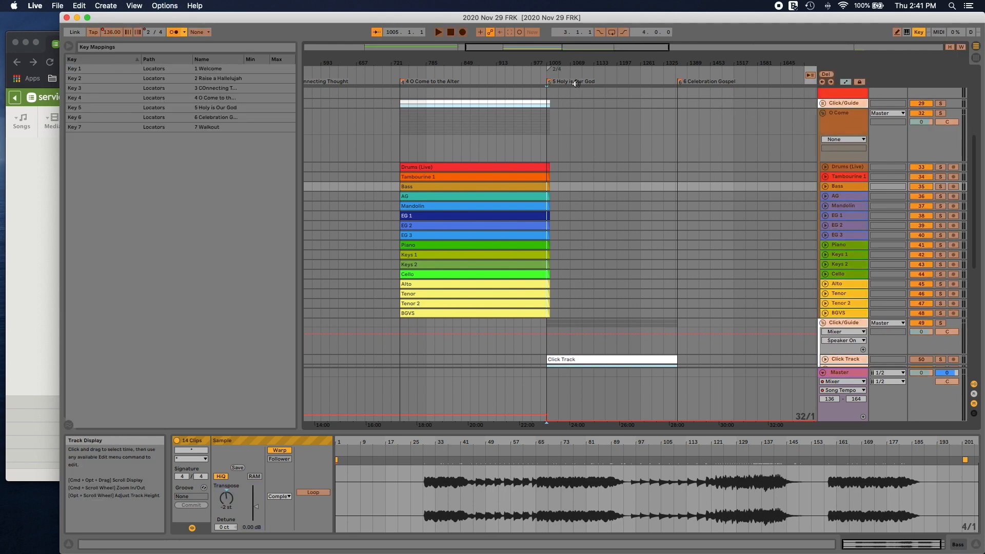
left_click(548, 83)
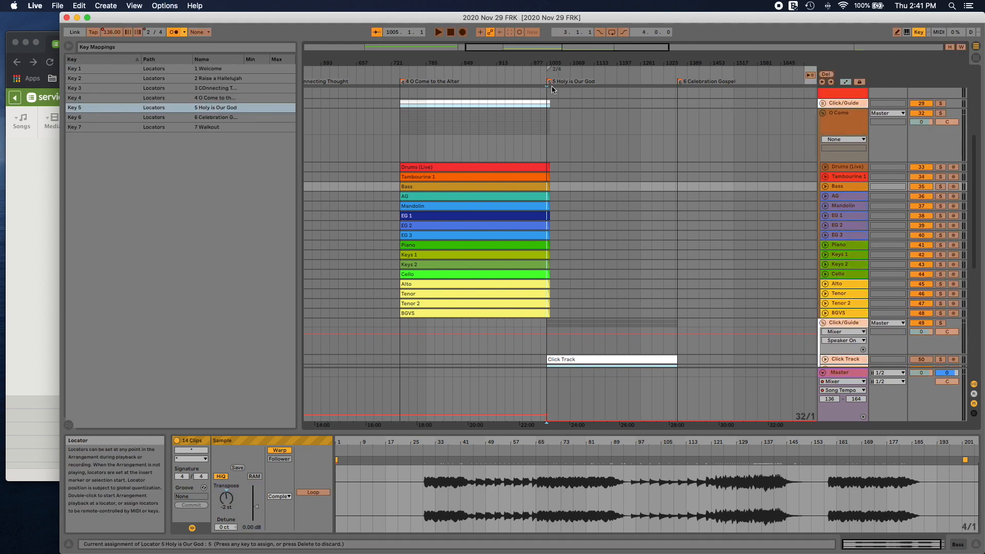
key("Delete")
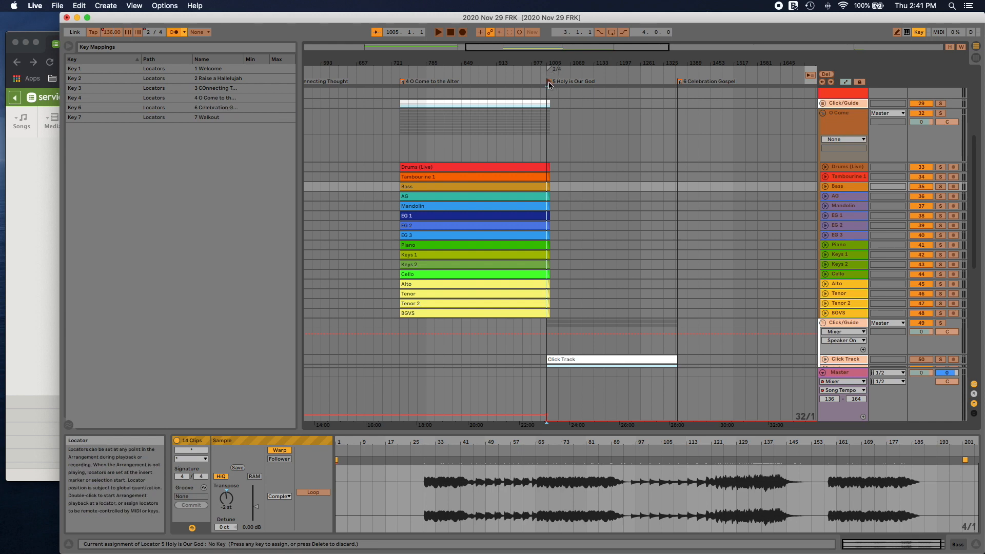
key("5")
Step: Add a locator named 8 Special Element at bar 3117, after the 7 Walkout locator
scroll(571, 95, "right", 10)
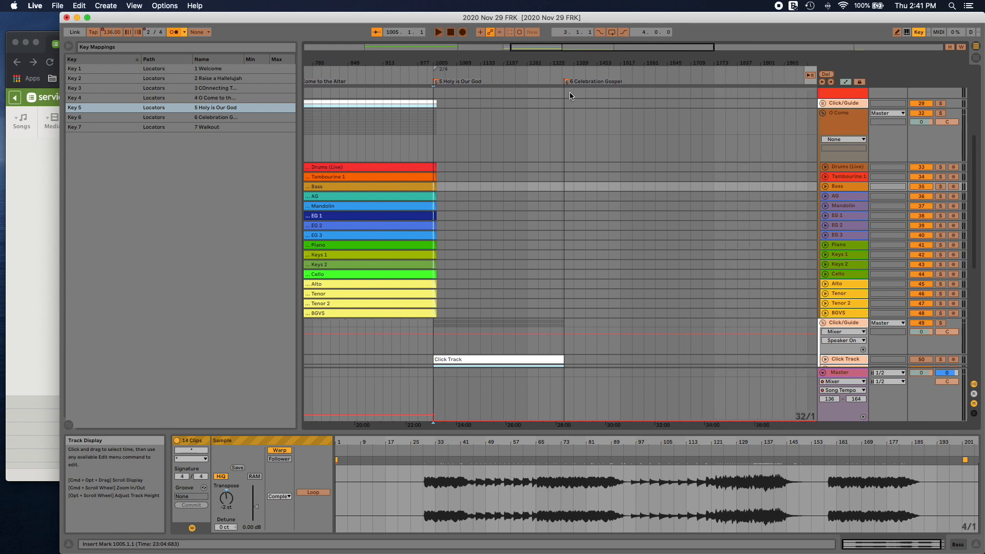
scroll(571, 95, "right", 6)
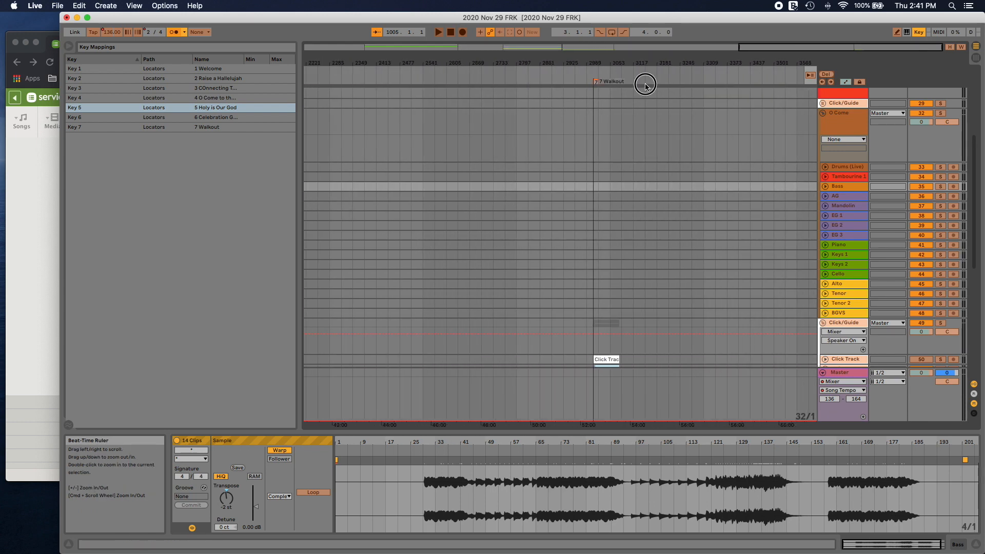
scroll(647, 81, "down", 1)
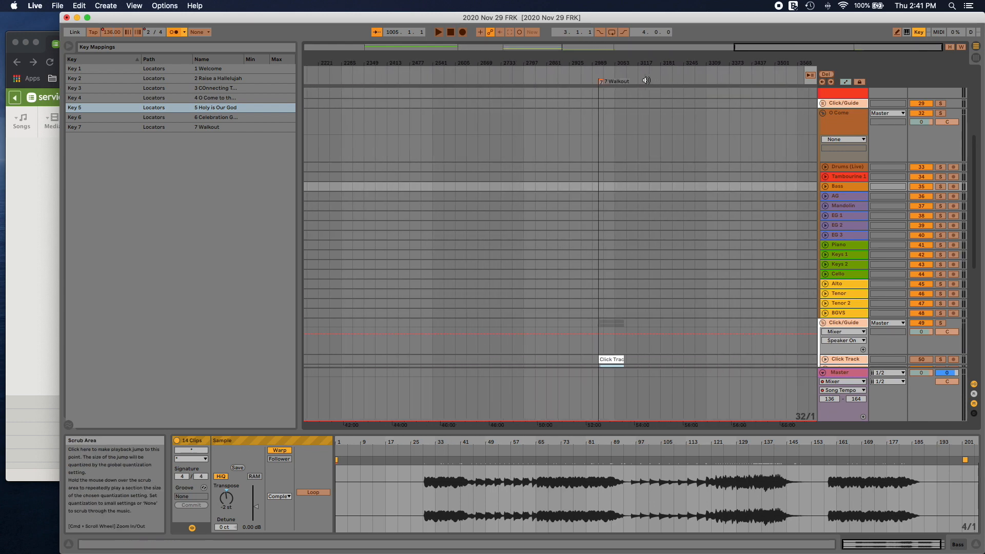
key("super+k")
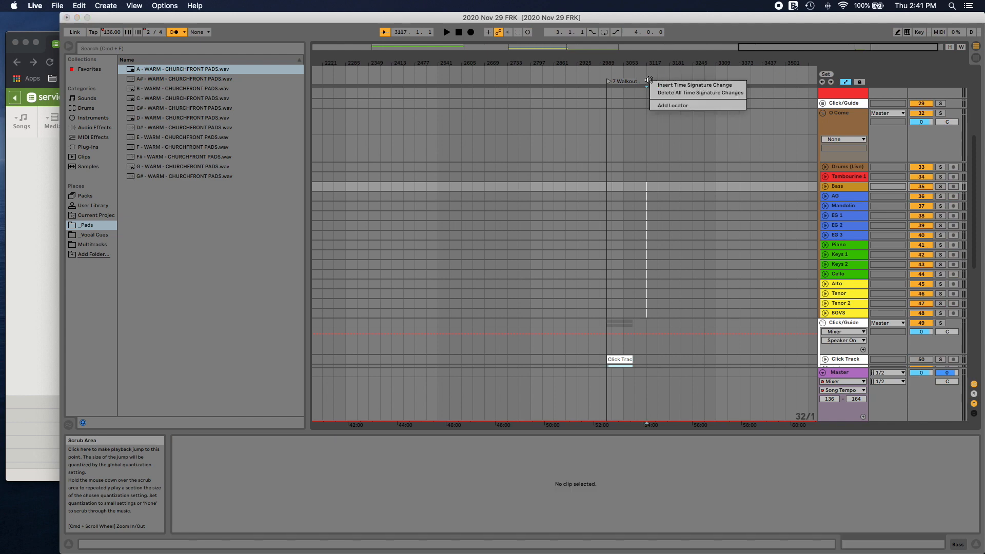
right_click(648, 81)
left_click(654, 106)
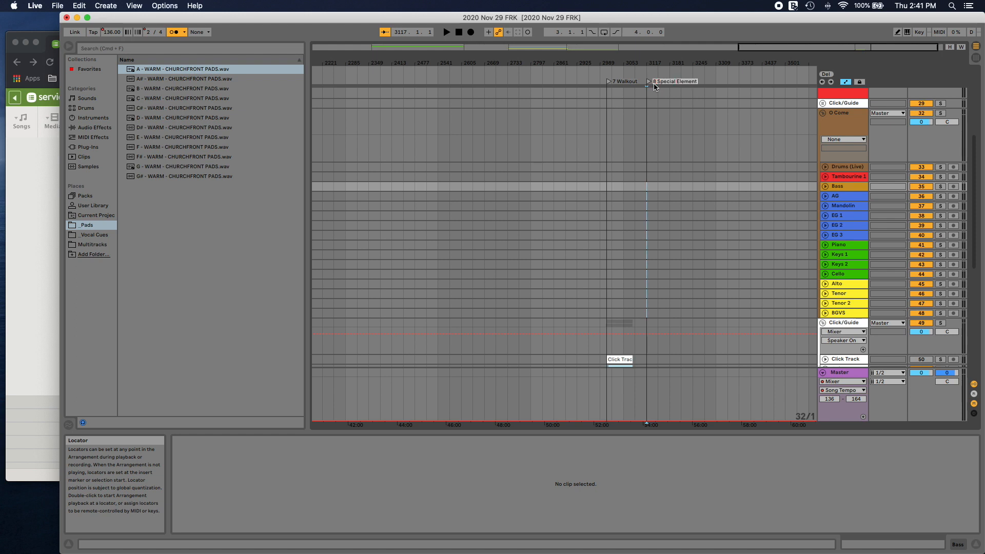
key("Return")
Step: Map the 8 Special Element locator to computer key 8
key("super+k")
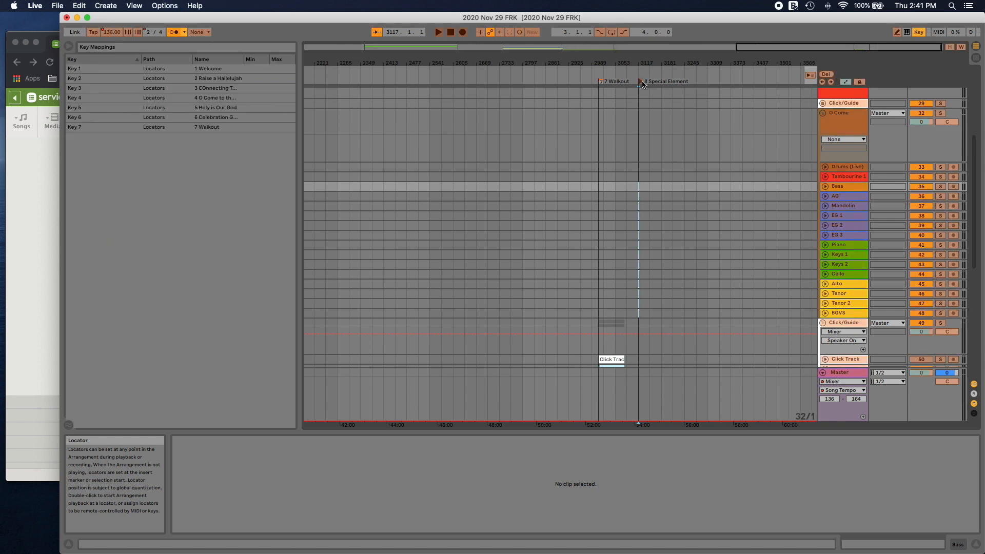
key("8")
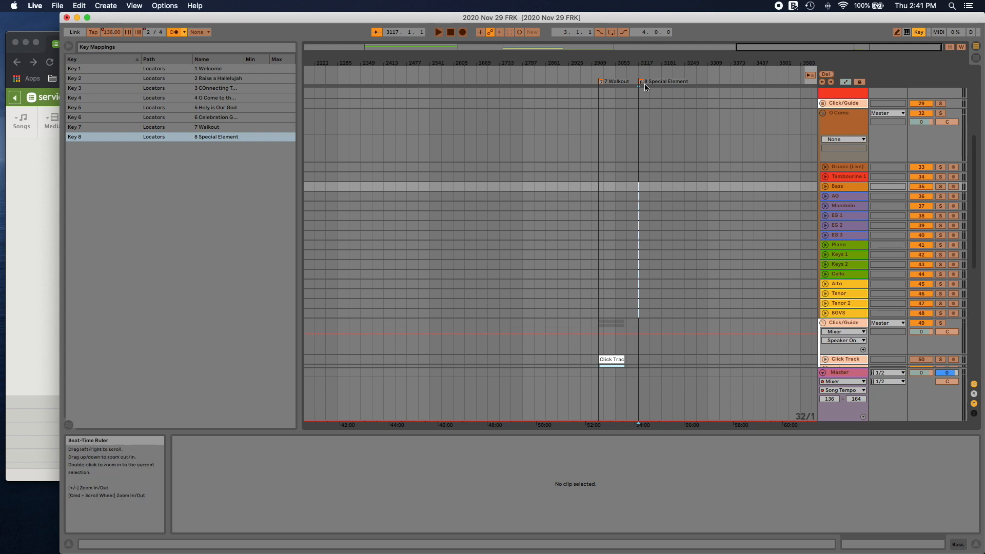
key("super+k")
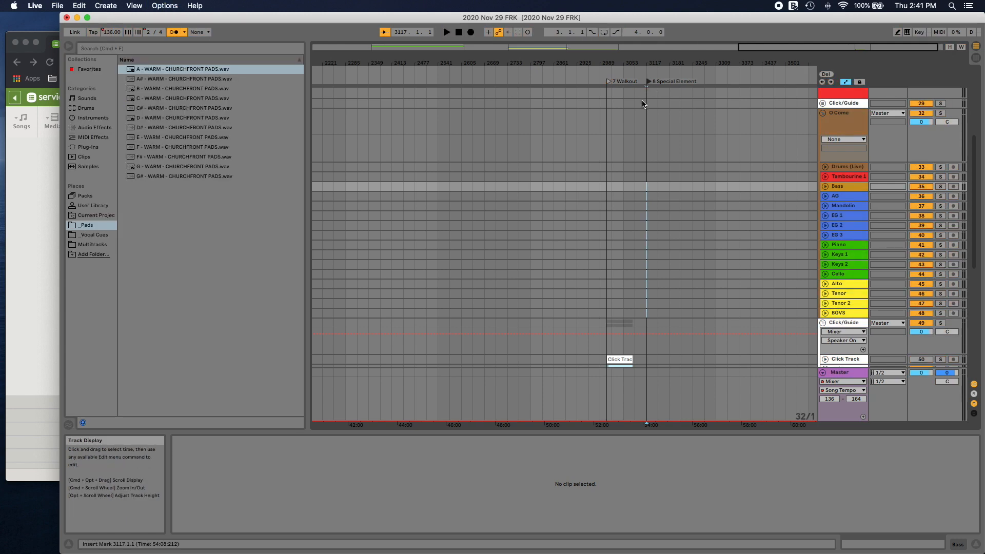
Step: Delete the 8 Special Element locator
left_click(648, 84)
right_click(648, 83)
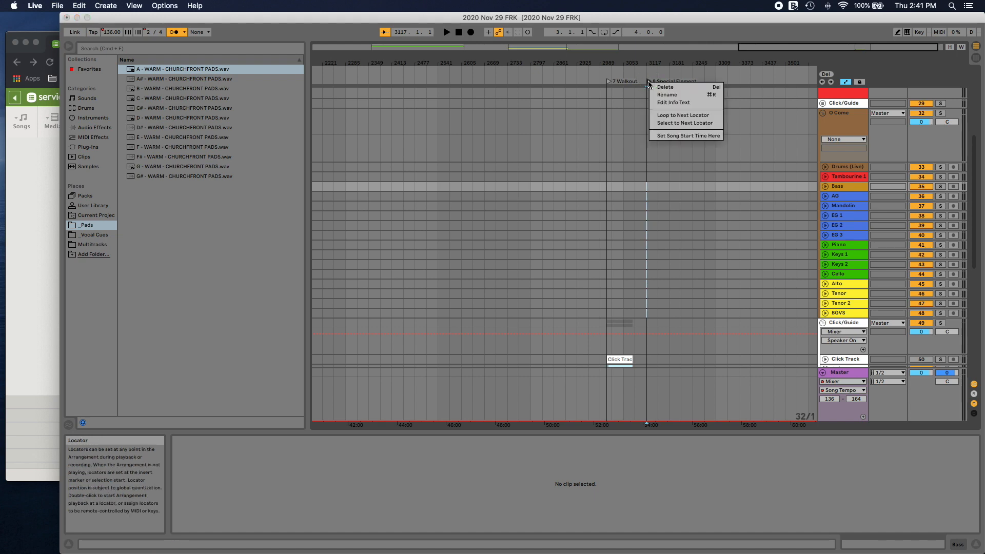
left_click(656, 91)
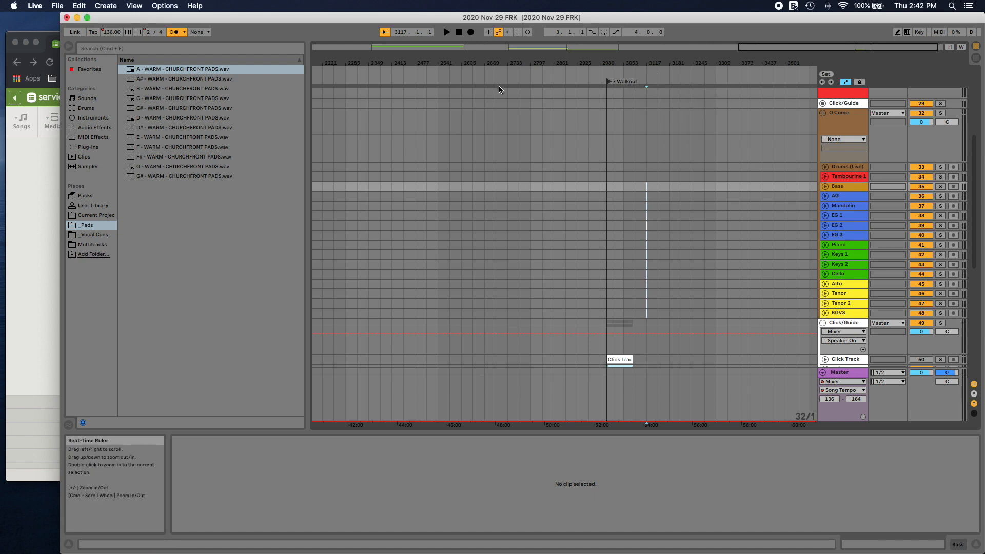
Step: Open the audio preferences and choose Screen Record Output (Crusher) as the audio output device
scroll(487, 90, "left", 20)
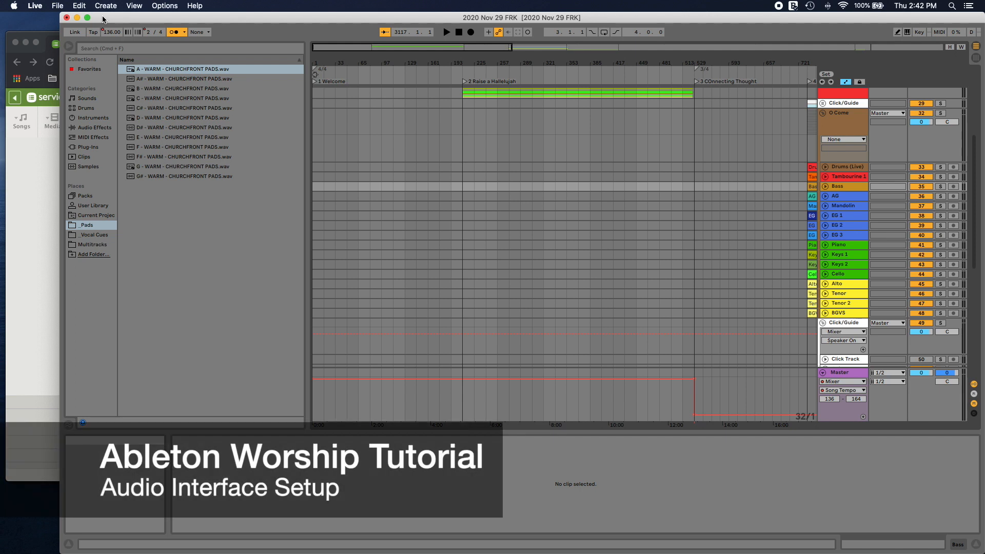
left_click(43, 5)
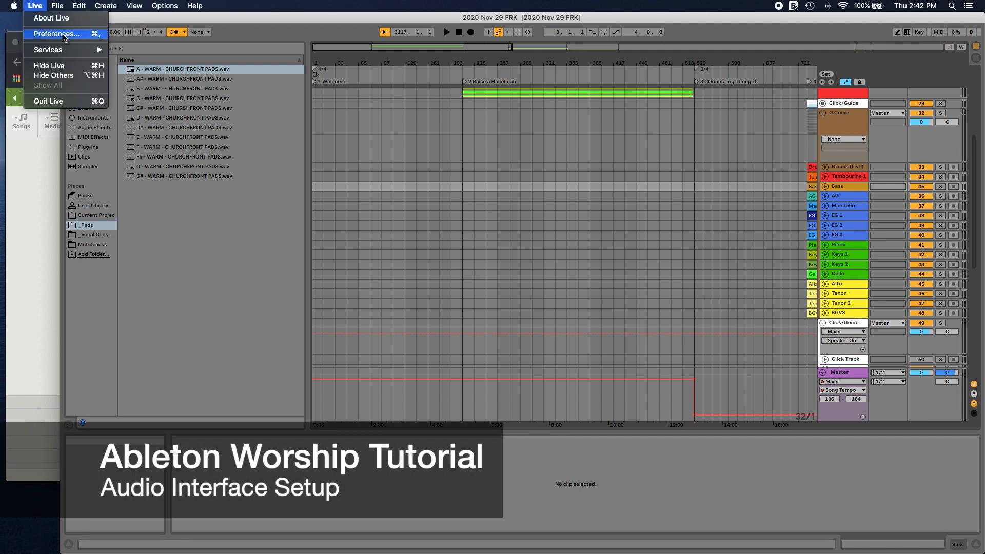
left_click(57, 34)
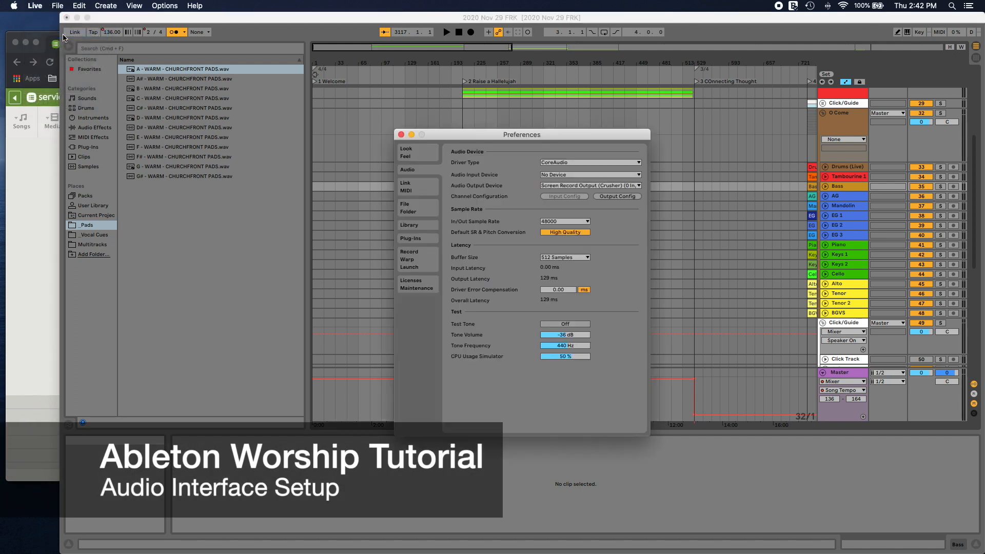
left_click(585, 185)
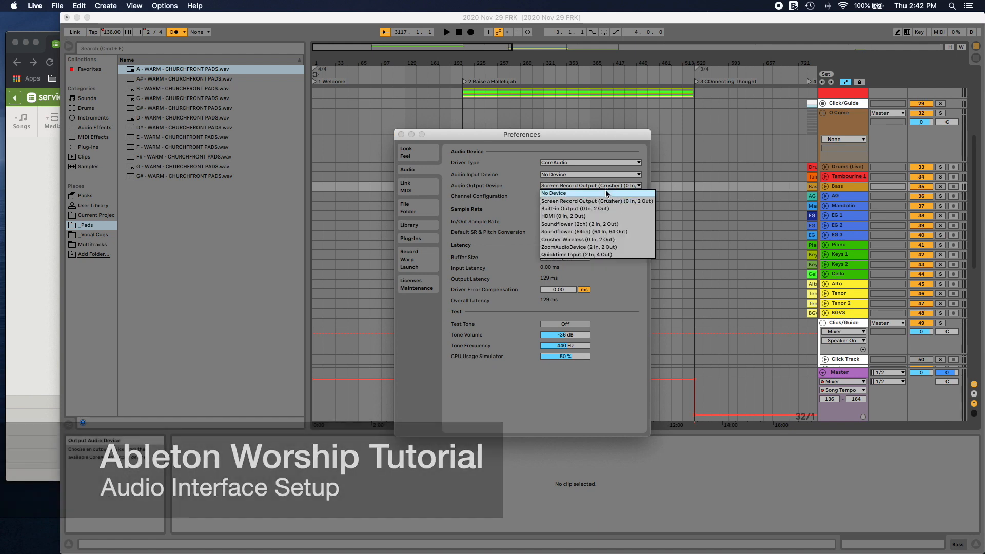
left_click(617, 204)
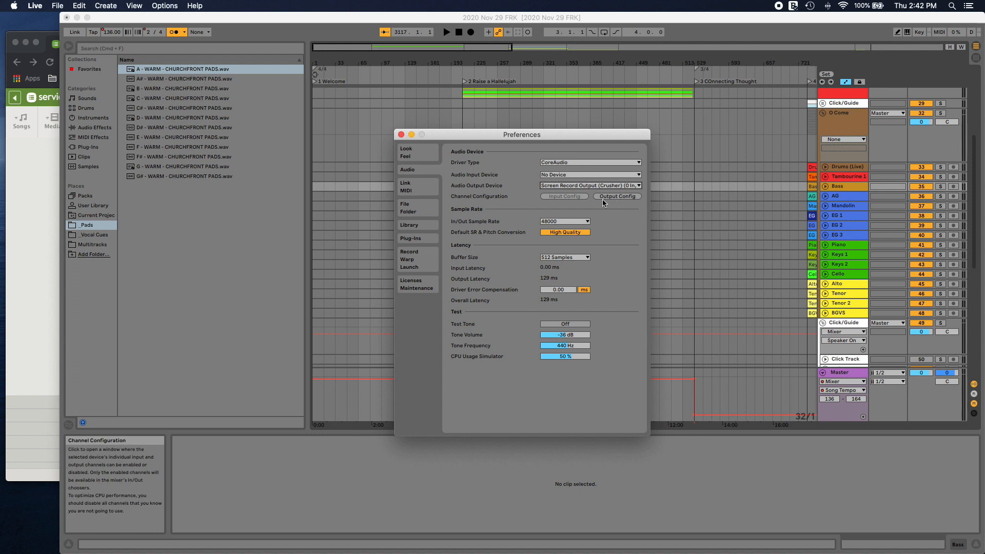
Step: Name the two mono outputs Main LR and Click/Guide in the output configuration, then close the preferences
left_click(607, 200)
left_click(475, 199)
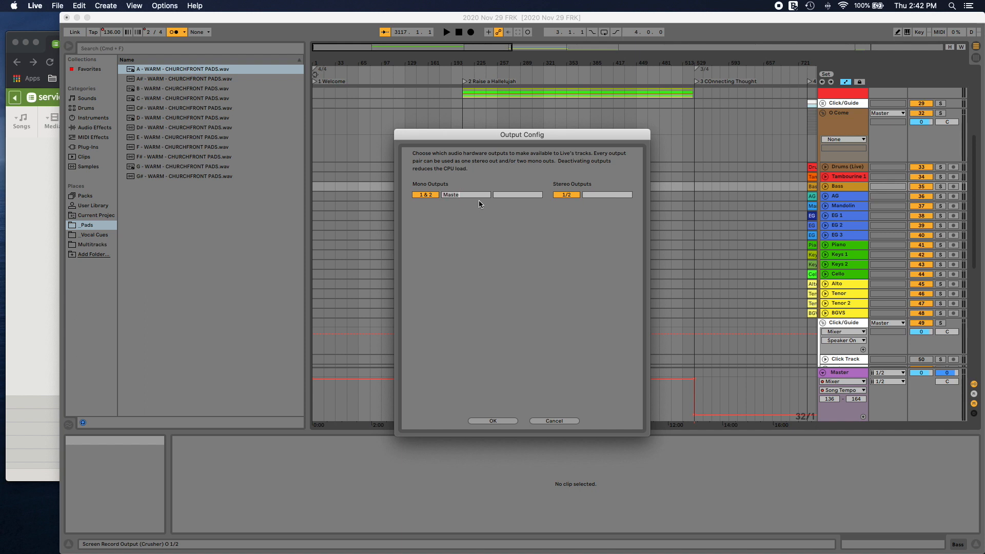
type("Main LR")
left_click(505, 422)
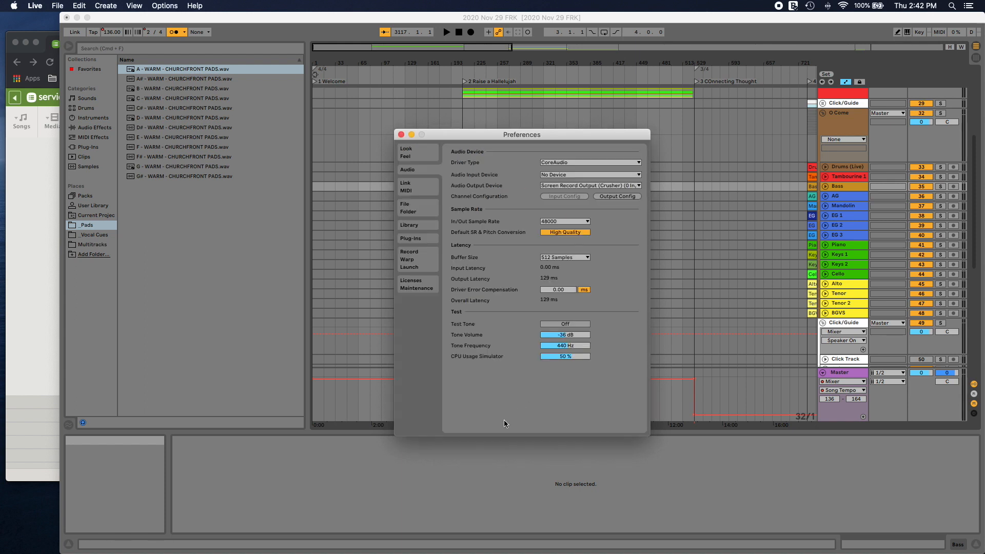
left_click(401, 135)
Step: Start playback within the 2 Raise a Hallelujah section
scroll(659, 187, "right", 8)
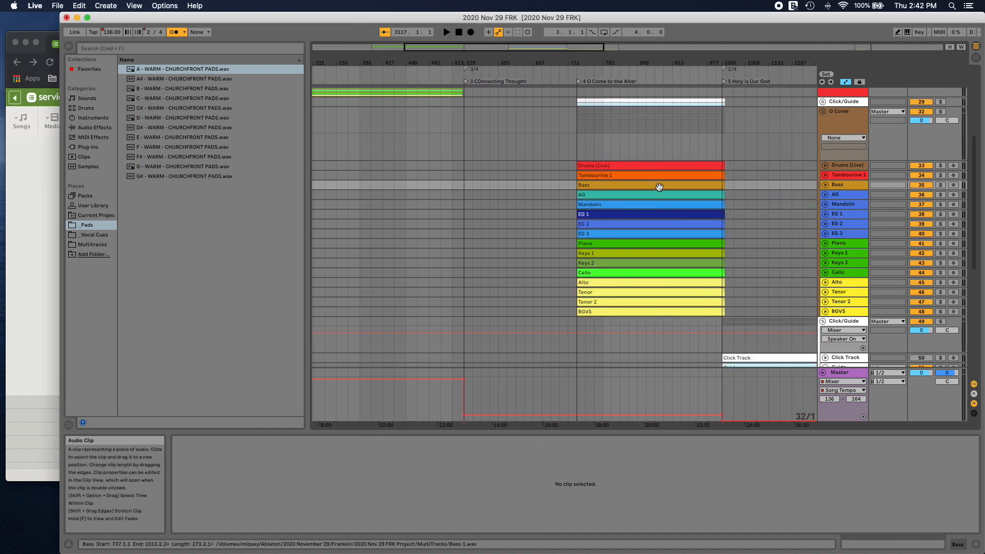
scroll(659, 187, "left", 8)
scroll(655, 189, "up", 5)
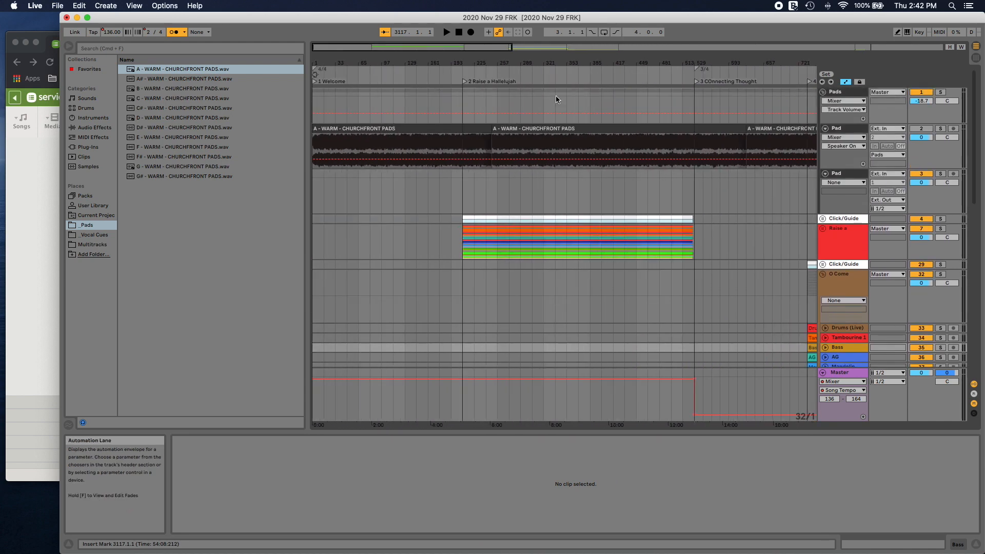
left_click(482, 67)
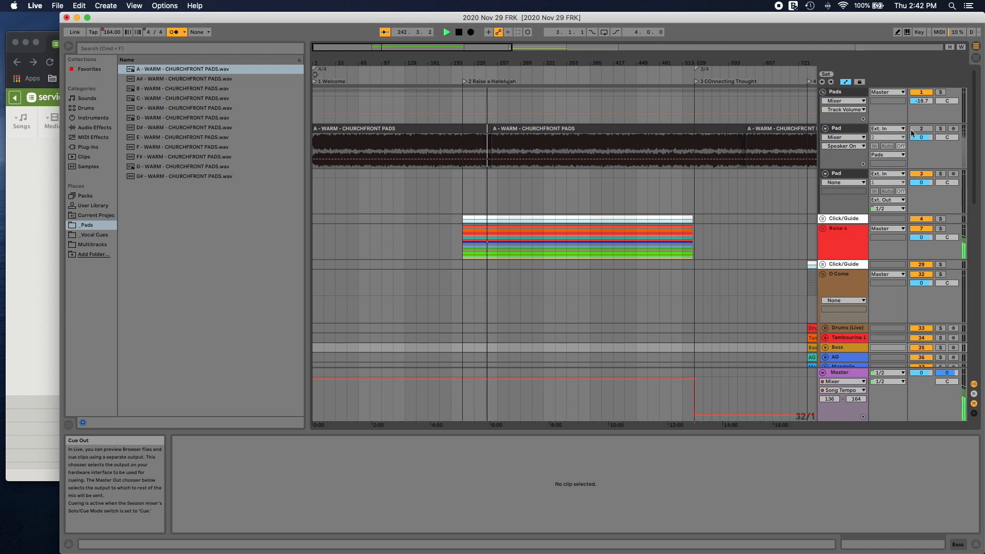
Step: Check the output routing of the Pads group and collapse the group
left_click(823, 93)
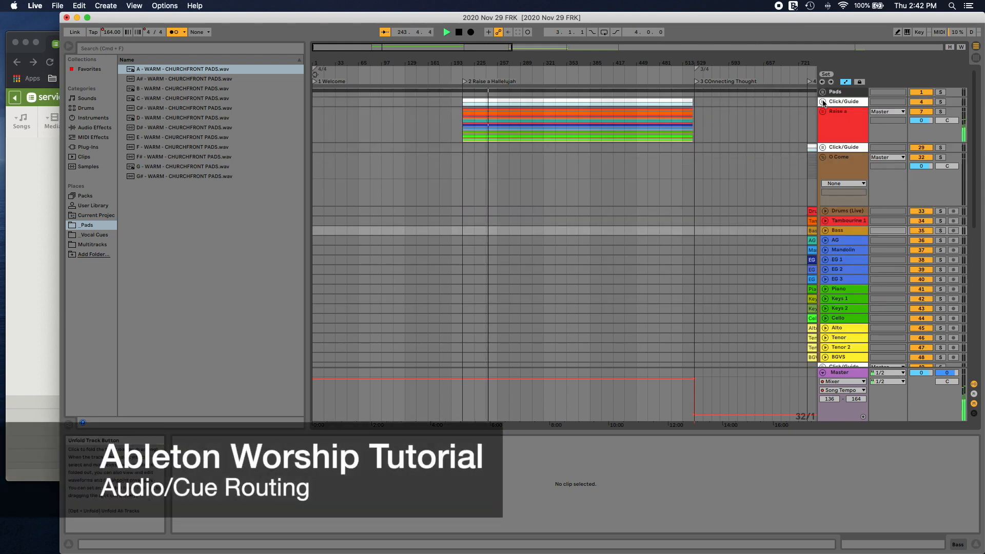
left_click(823, 92)
left_click(878, 93)
left_click(883, 93)
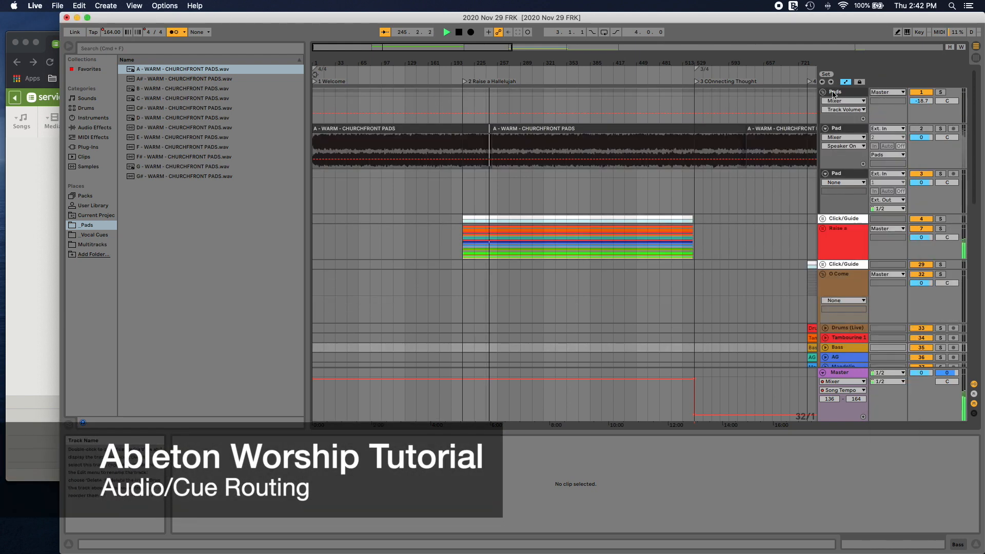
left_click(823, 92)
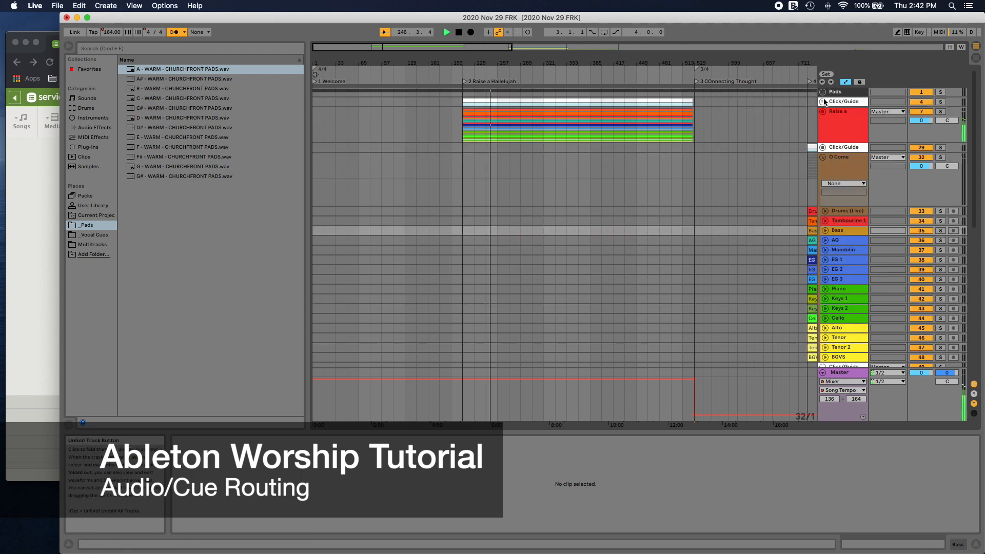
Step: Route the Click/Guide group above Raise a Hallelujah to Ext. Out, channel 2 Click/Guide, and collapse the group
left_click(823, 102)
left_click(886, 102)
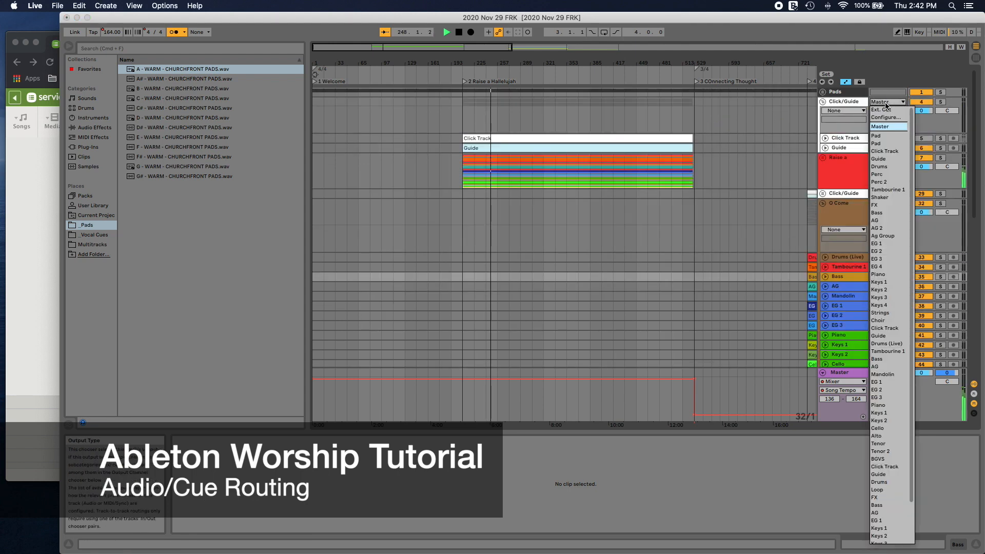
left_click(887, 109)
left_click(888, 110)
left_click(886, 131)
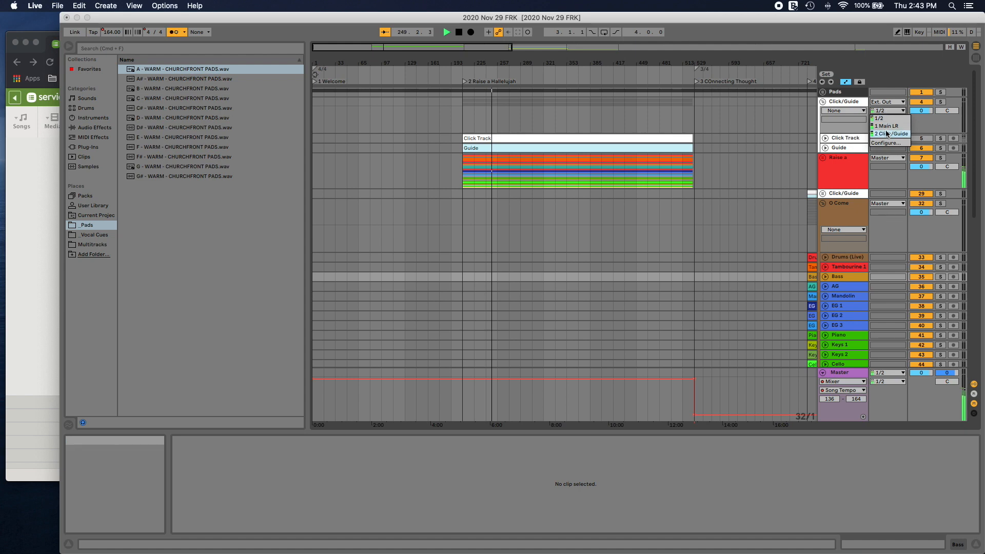
left_click(823, 101)
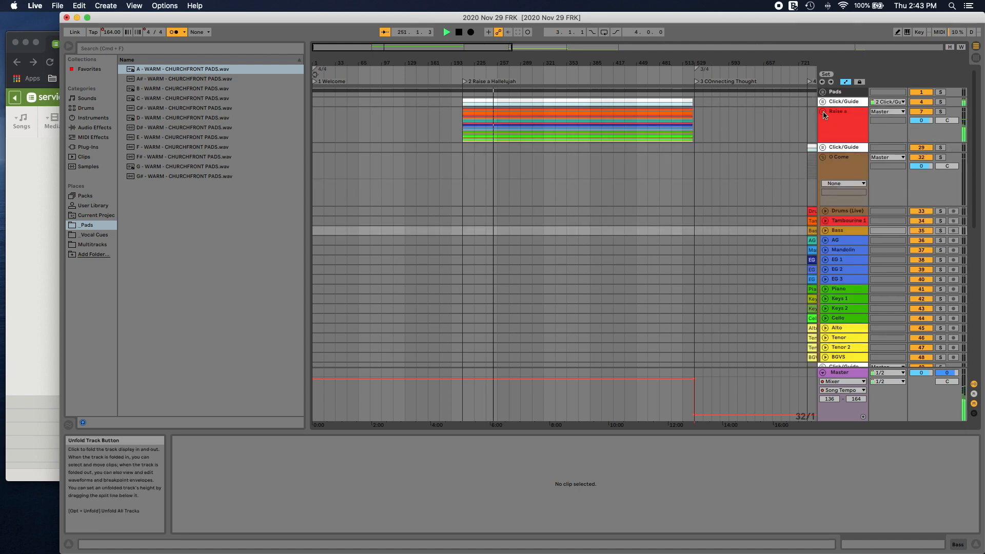
Step: Select all three Click/Guide groups, switch their shared output to 1 Main LR and back to 2 Click/Guide, and collapse Holy is Our God
left_click(824, 148)
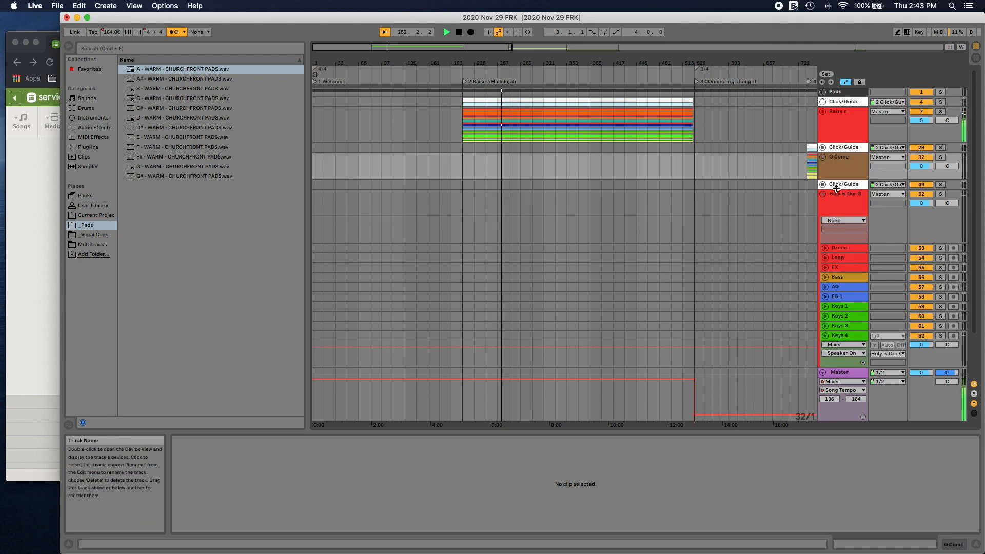
left_click(859, 185)
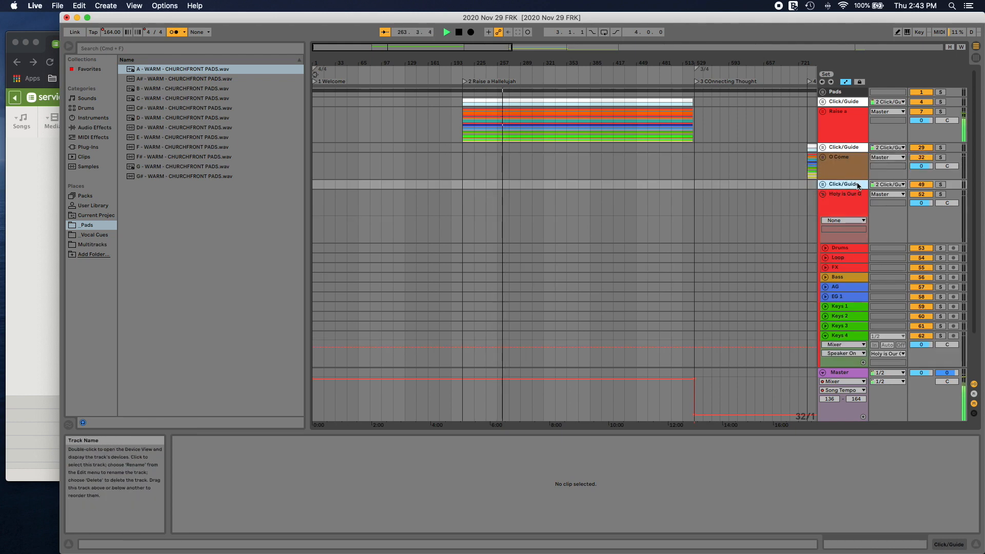
left_click(857, 149)
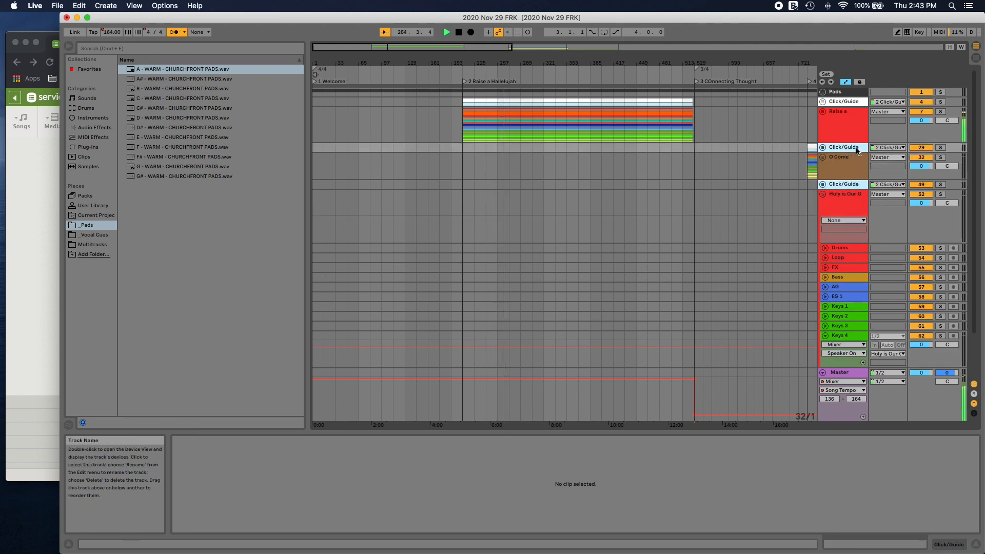
left_click(855, 105)
left_click(889, 102)
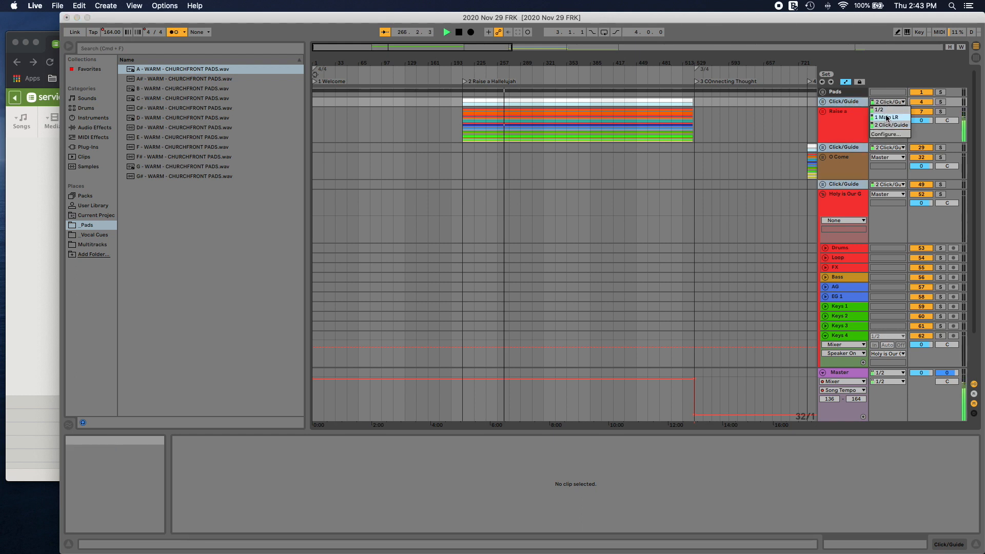
left_click(886, 117)
left_click(890, 101)
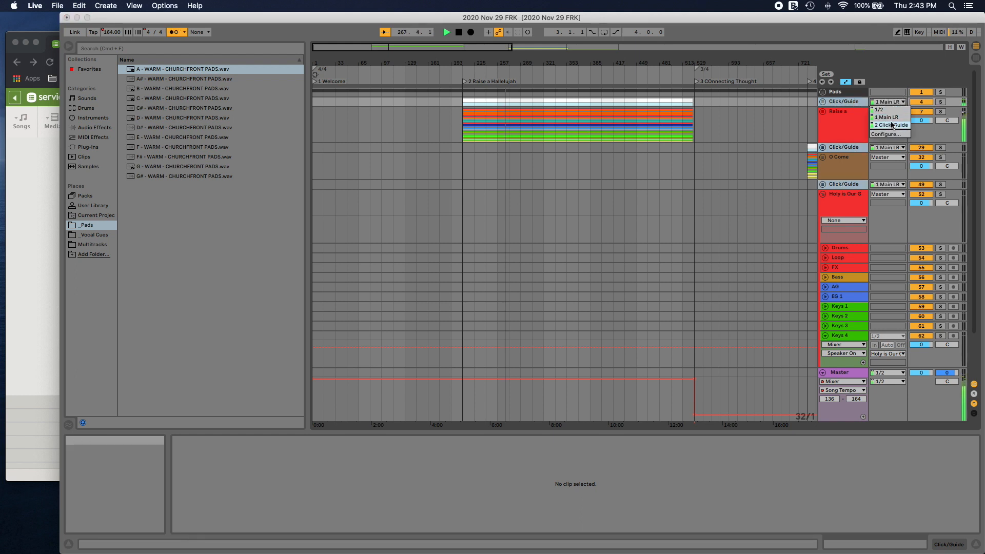
left_click(892, 125)
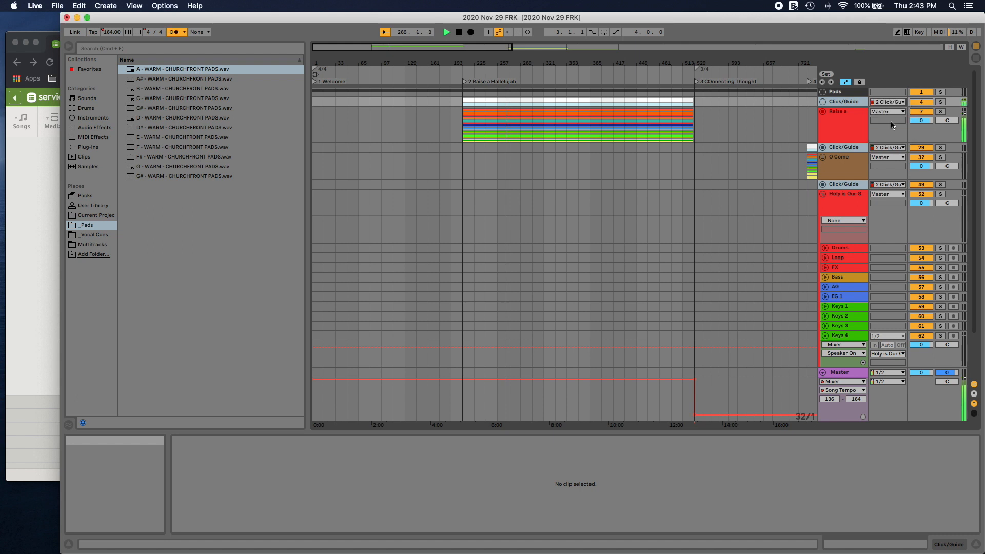
left_click(824, 195)
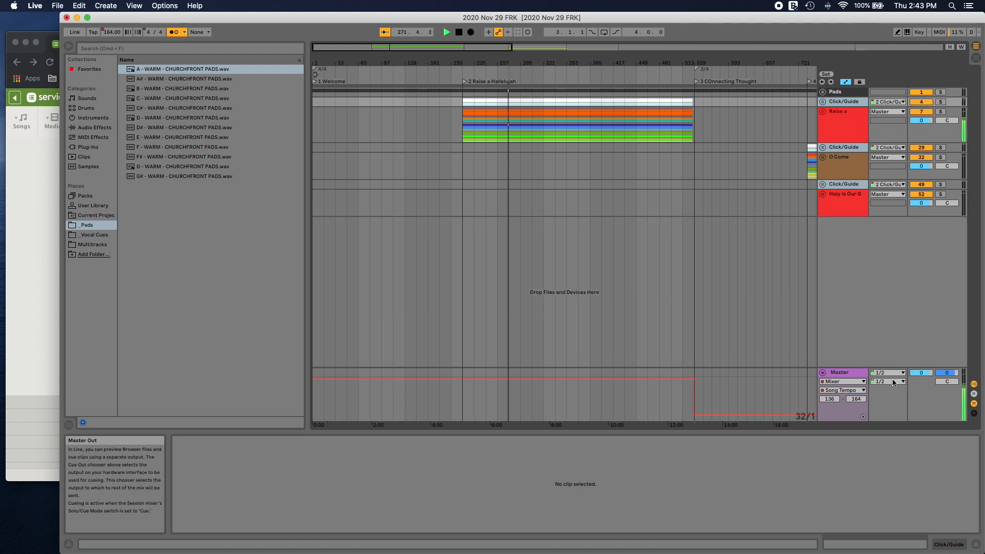
Step: Set the Cue Out to 2 Click/Guide and the Master Out to 1 Main LR in Session View, and return to the arrangement
key("Tab")
left_click(940, 345)
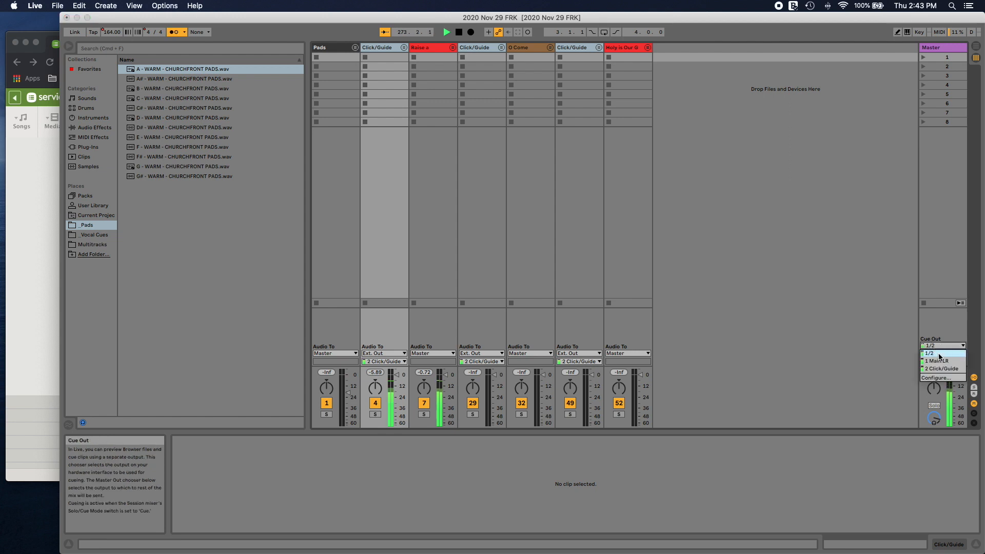
left_click(943, 362)
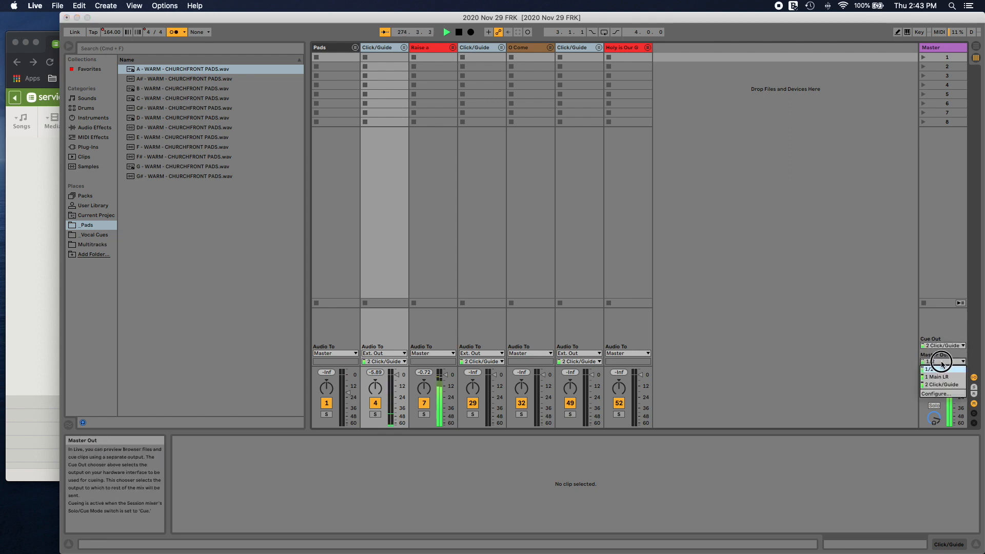
left_click(941, 382)
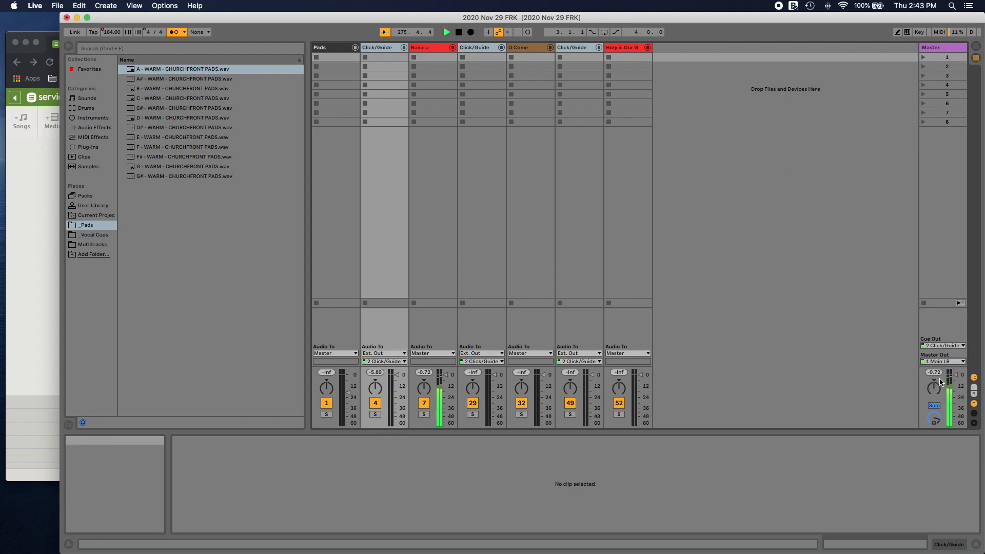
key("Tab")
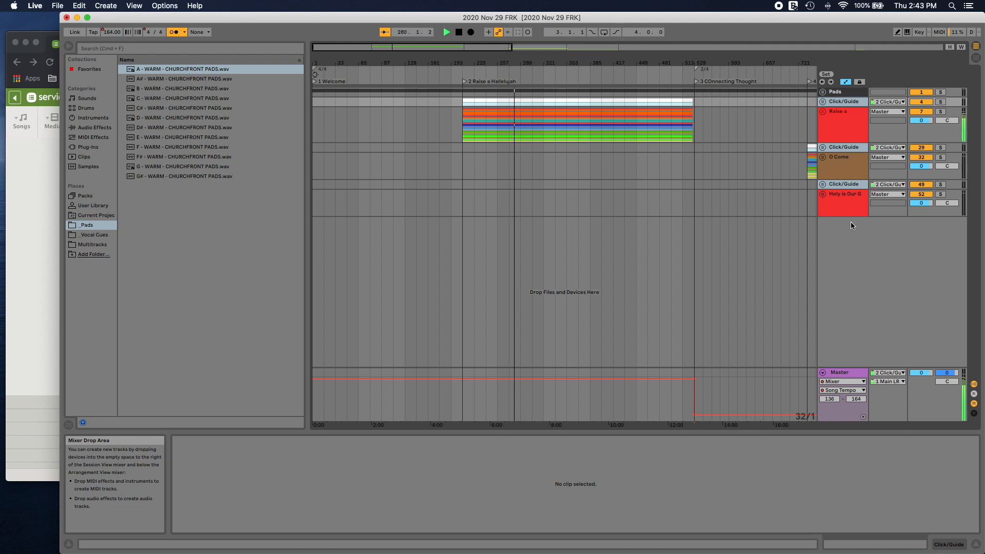
Step: Rename the second mono output to Bass in the output configuration, and check the output choices of the Click/Guide group above O Come
left_click(852, 200)
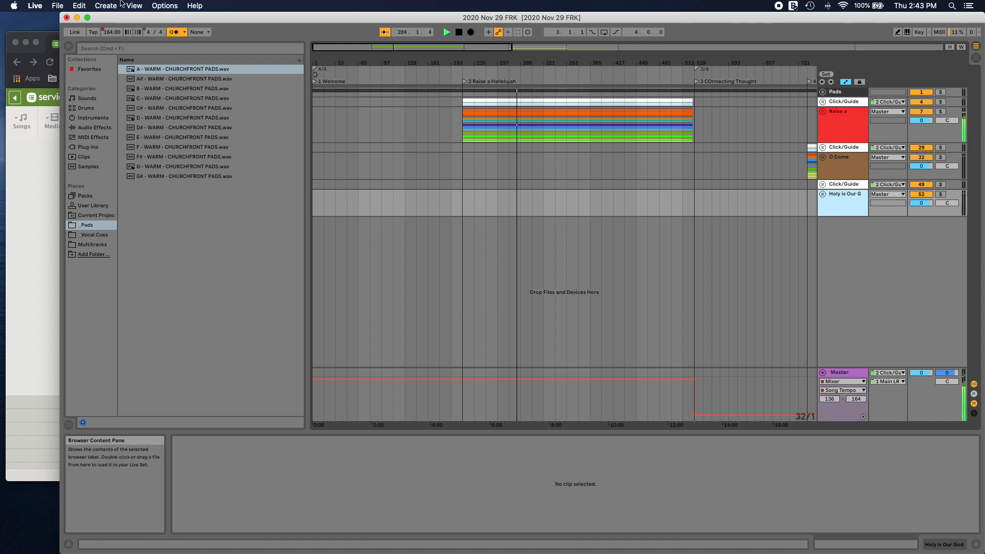
left_click(35, 6)
mouse_move(56, 5)
left_click(54, 34)
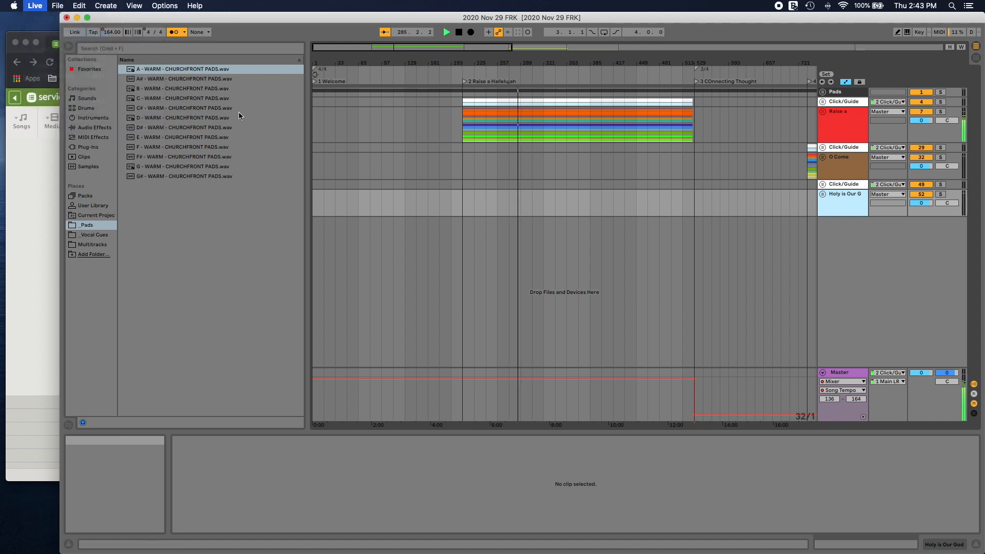
left_click(619, 195)
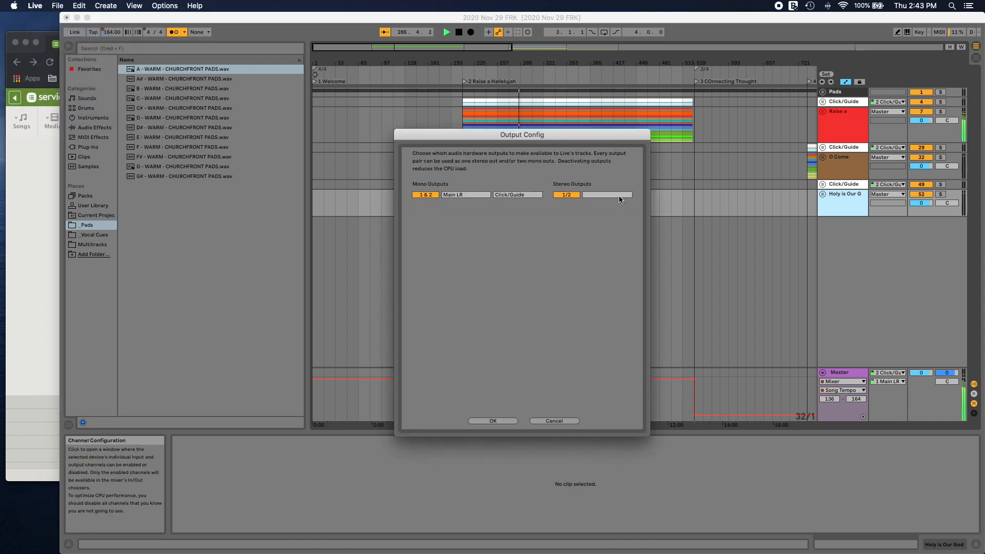
double_click(511, 195)
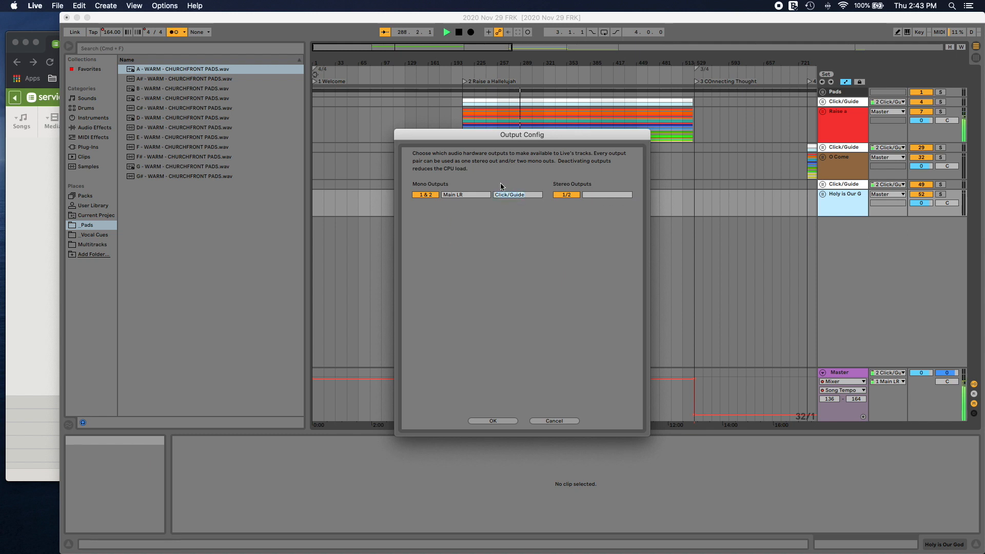
type("Bass")
left_click(494, 421)
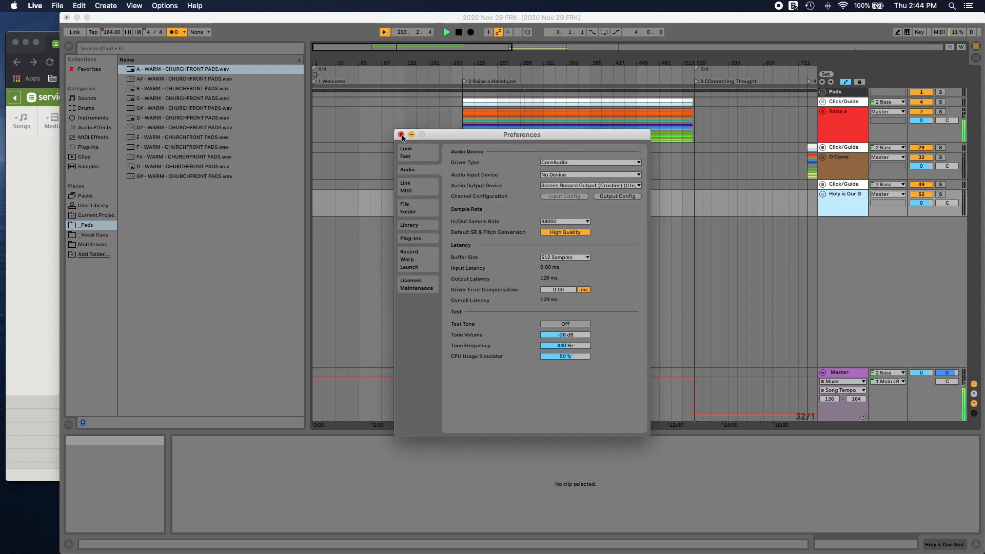
left_click(402, 135)
left_click(894, 148)
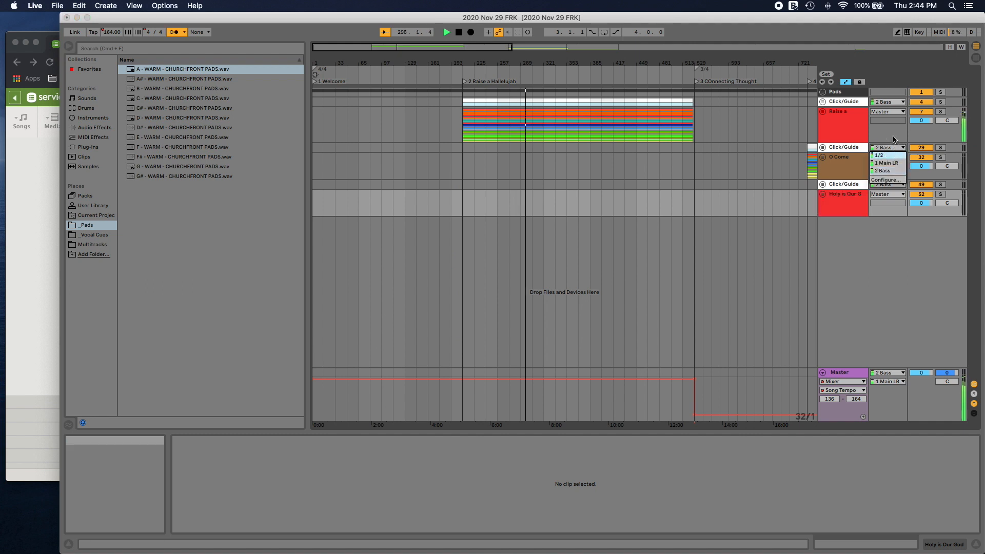
left_click(894, 140)
Step: Route the Bass track in the Raise a Hallelujah group to Ext. Out, channel 2 Bass, and collapse the group
left_click(823, 111)
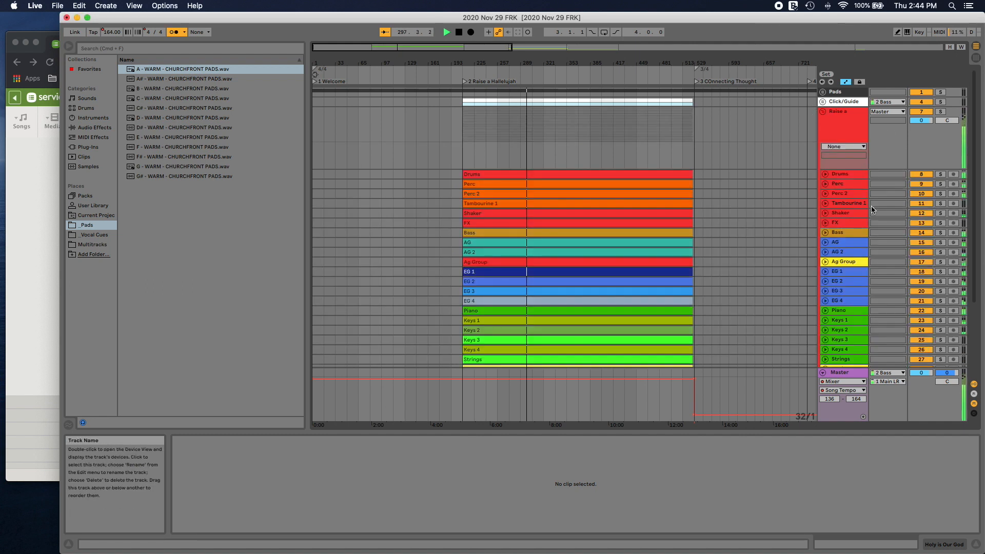
scroll(872, 209, "down", 3)
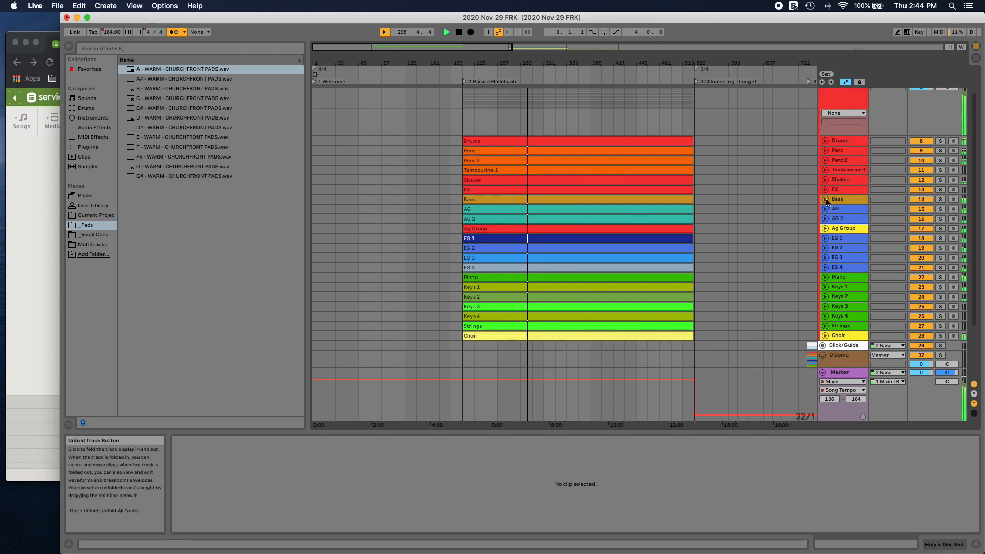
left_click(826, 200)
left_click(894, 217)
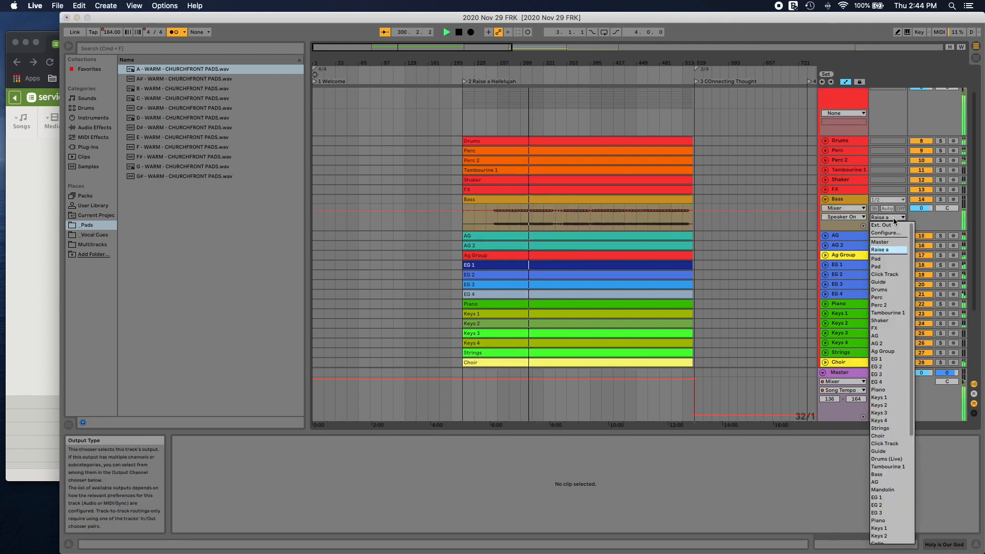
left_click(884, 226)
left_click(888, 226)
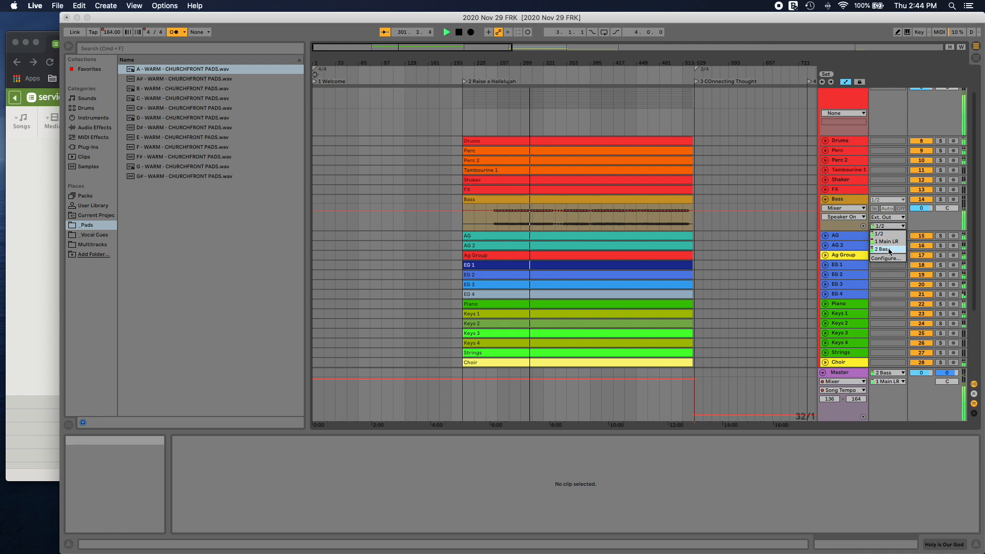
left_click(889, 250)
left_click(826, 199)
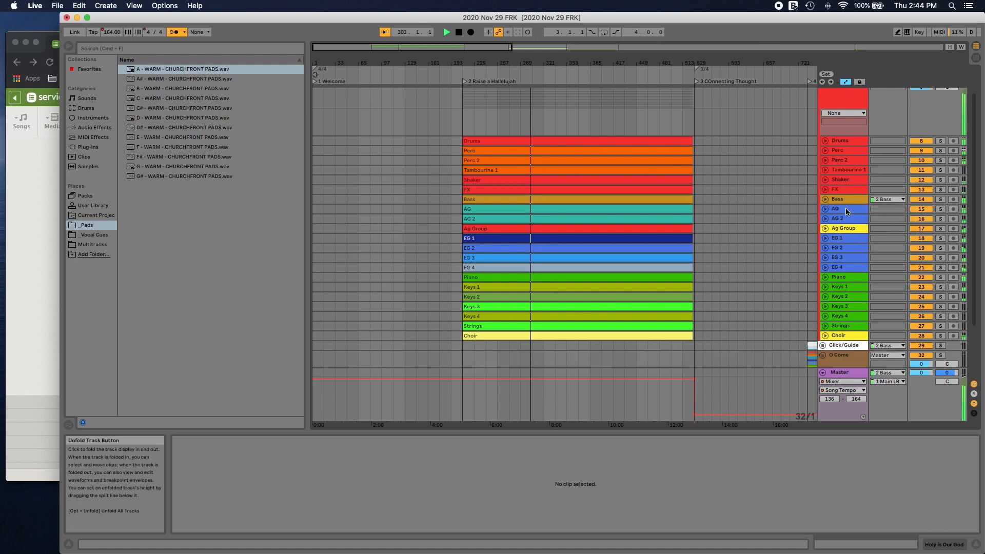
scroll(847, 213, "down", 3)
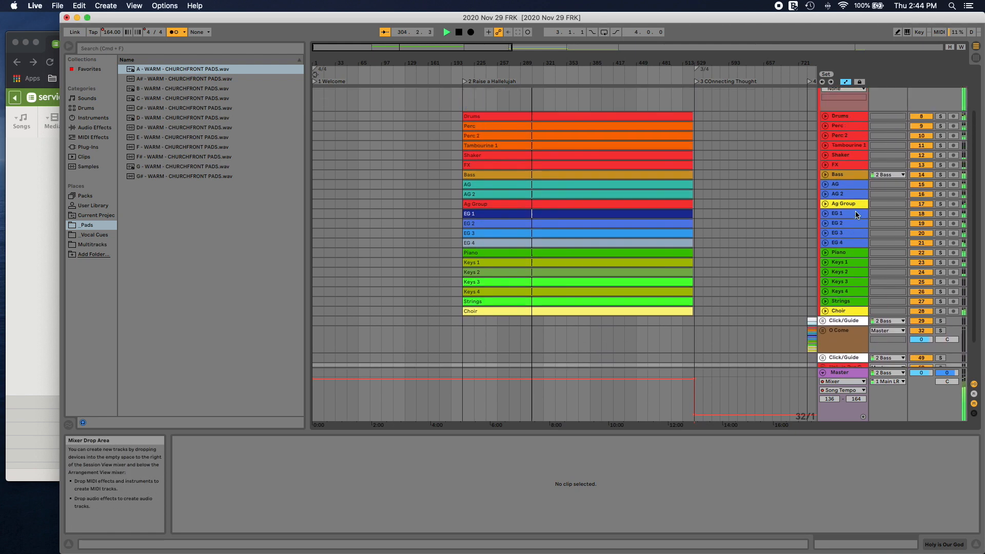
scroll(857, 214, "up", 5)
left_click(823, 111)
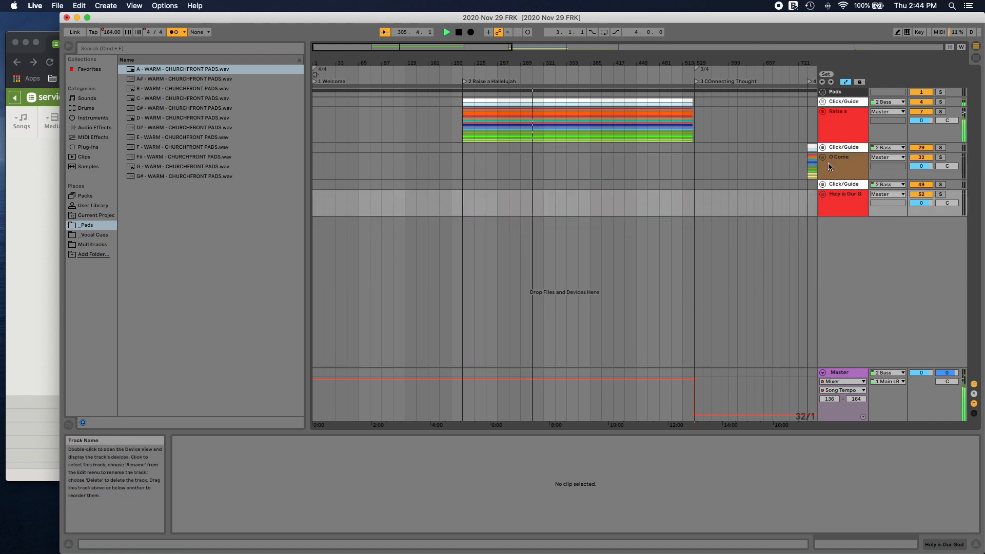
Step: Route the Bass track in the O Come group to Ext. Out, channel 2 Bass, and collapse the group
left_click(823, 157)
scroll(849, 174, "down", 5)
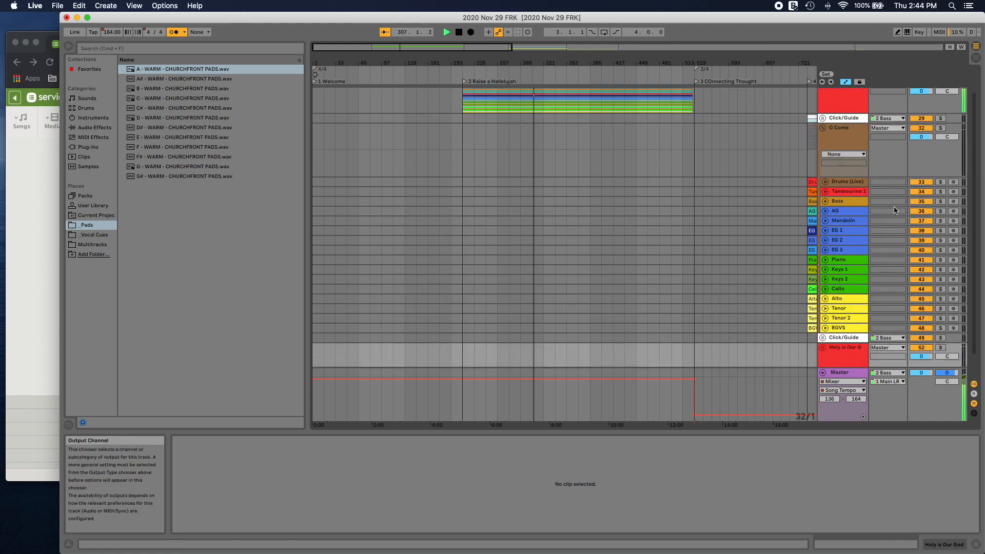
left_click(826, 182)
left_click(884, 199)
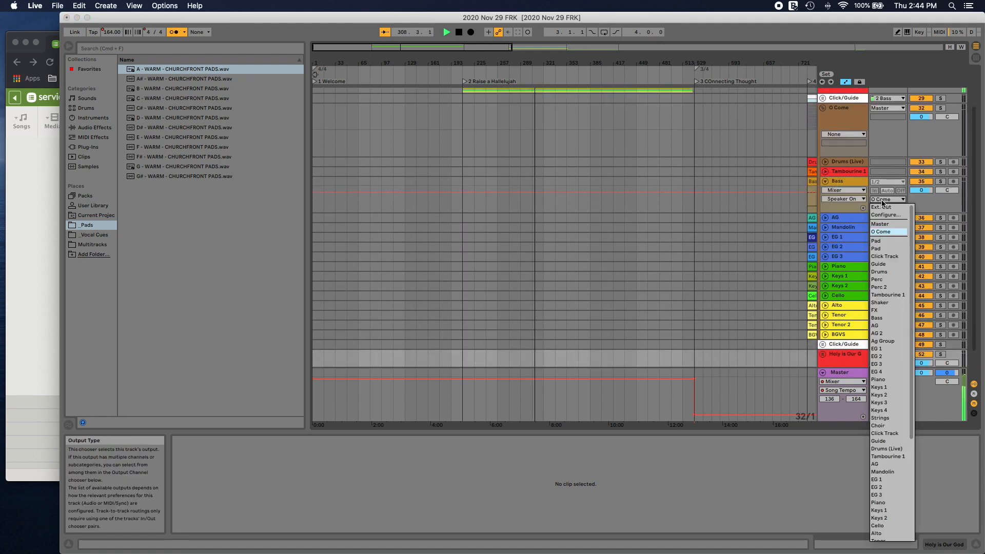
left_click(884, 207)
left_click(887, 208)
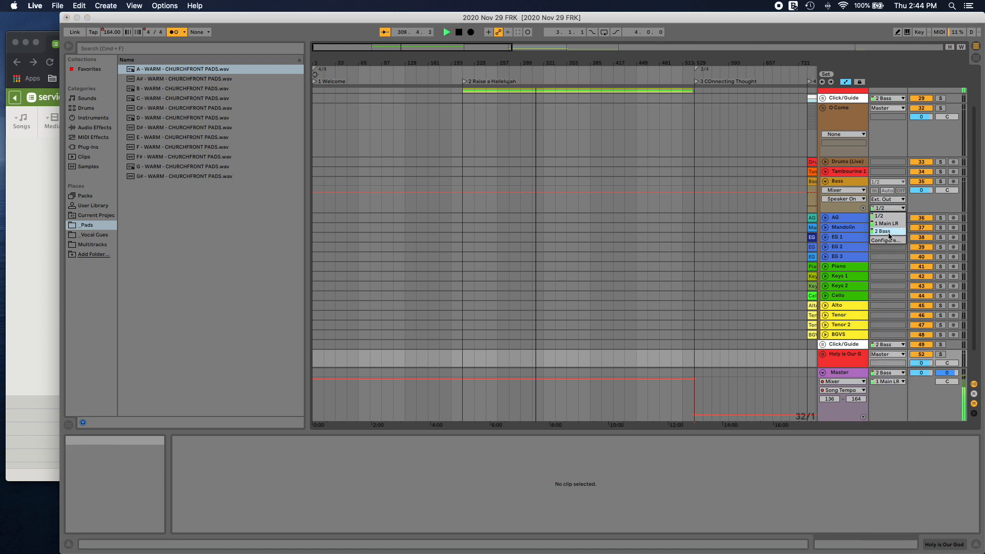
left_click(883, 232)
left_click(826, 181)
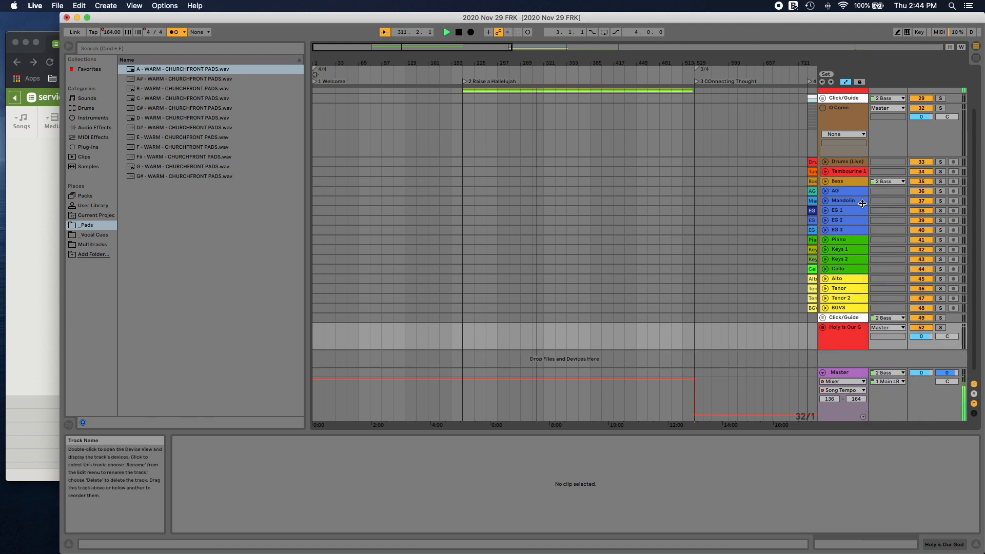
scroll(864, 208, "down", 1)
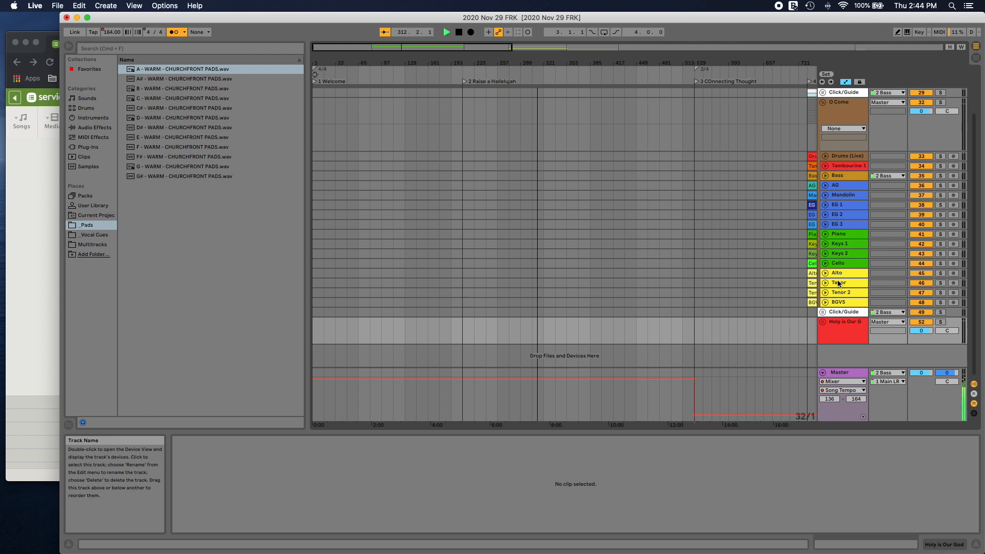
scroll(824, 146, "up", 3)
left_click(824, 145)
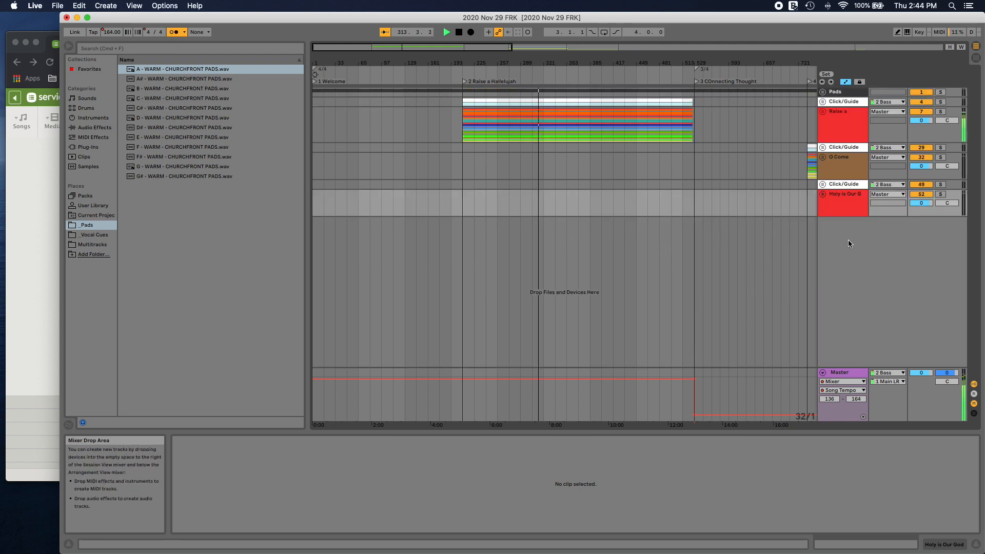
Step: Route the Bass track in the Holy is Our God group to Ext. Out, channel 2 Bass, and collapse the group
left_click(824, 194)
scroll(847, 226, "down", 2)
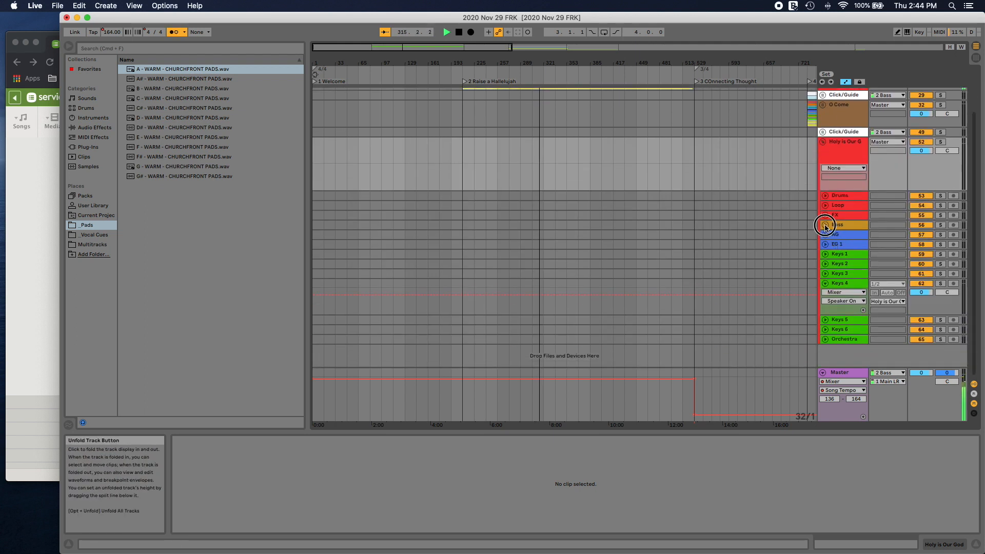
left_click(825, 225)
left_click(887, 243)
left_click(884, 251)
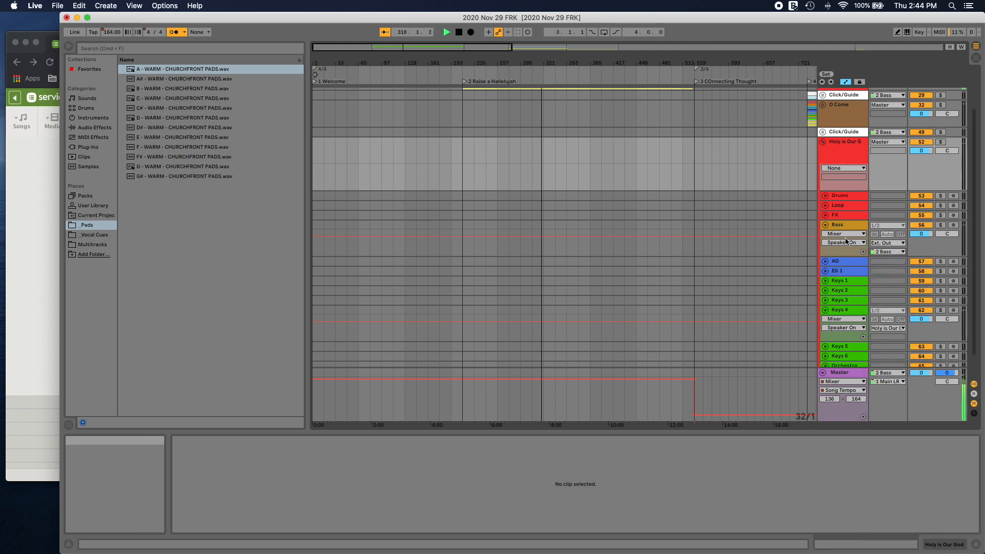
left_click(824, 226)
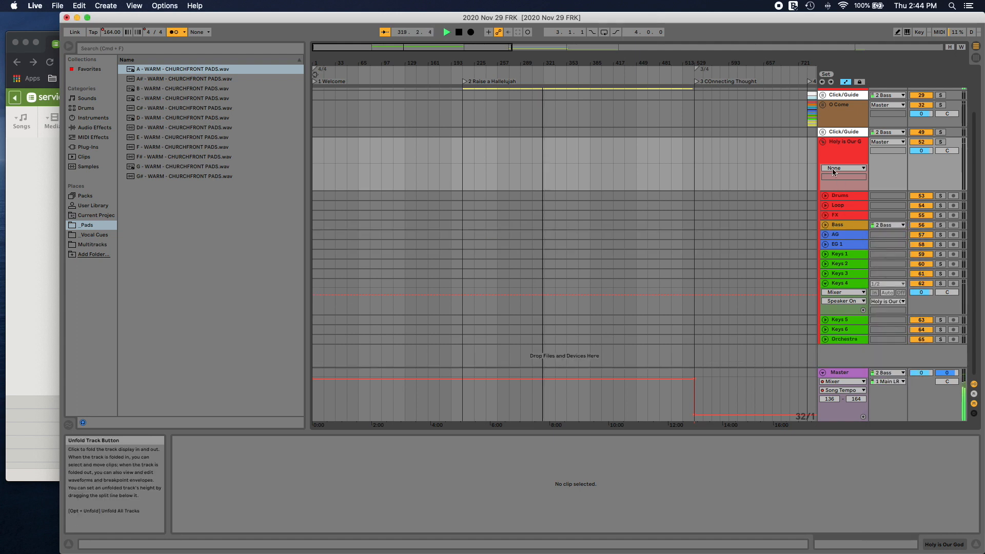
left_click(824, 144)
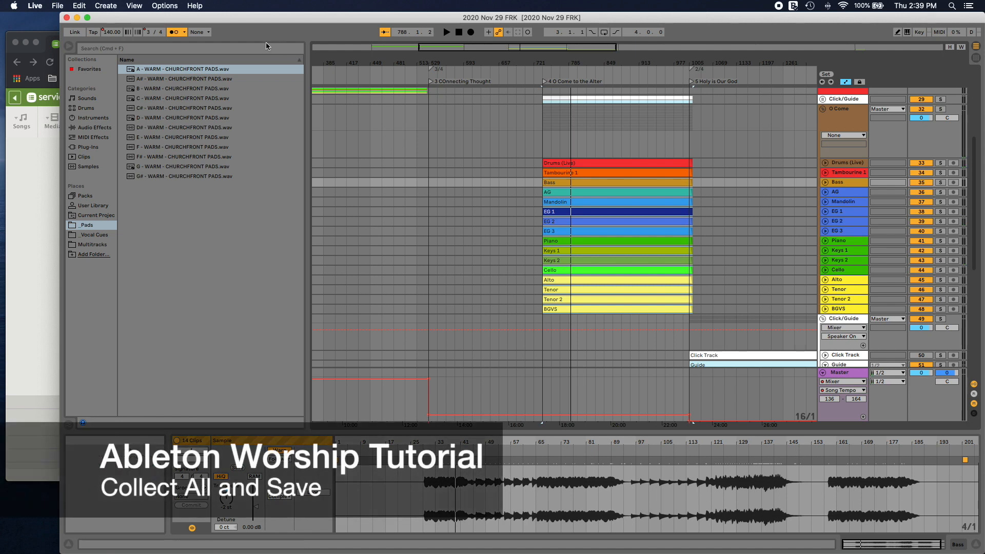
Step: Collect all external files into the project and save the Live set with Collect All and Save
left_click(55, 4)
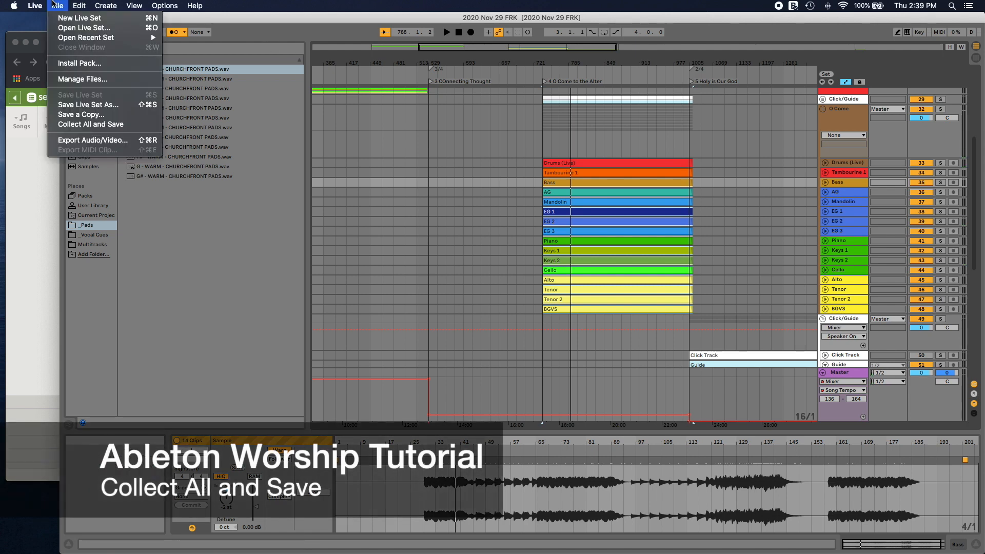
left_click(90, 124)
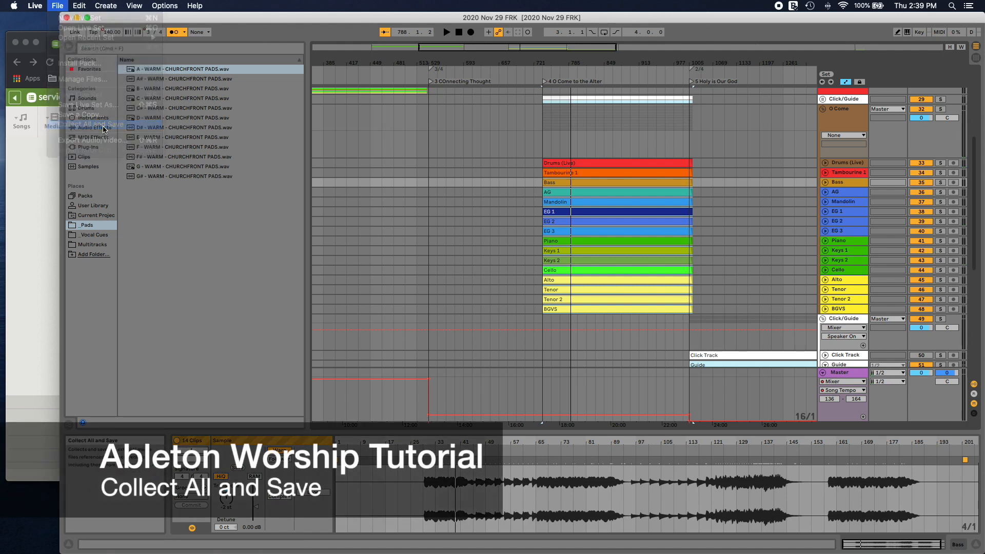
left_click(597, 329)
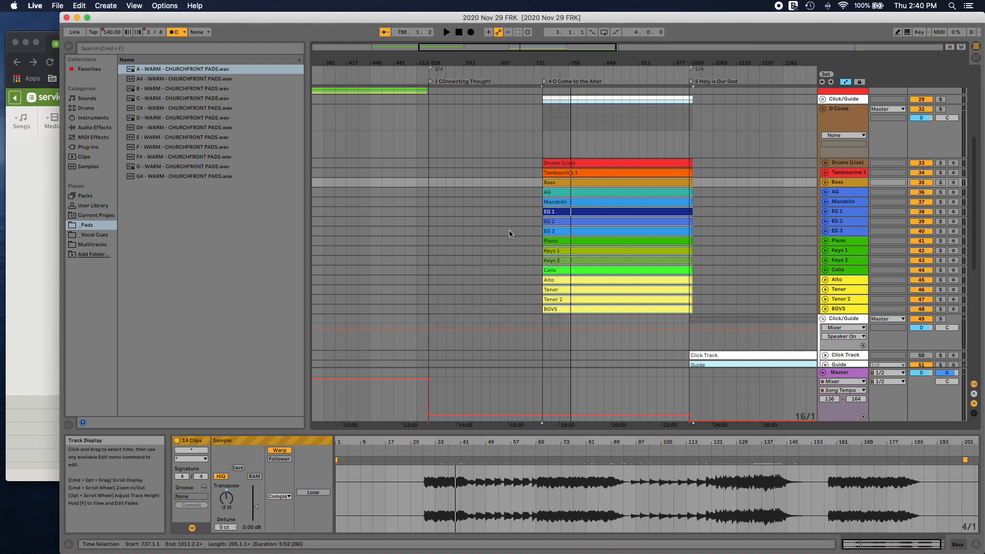
Step: Play the arrangement from the 4 O Come to the Alter locator and stop playback
left_click(554, 77)
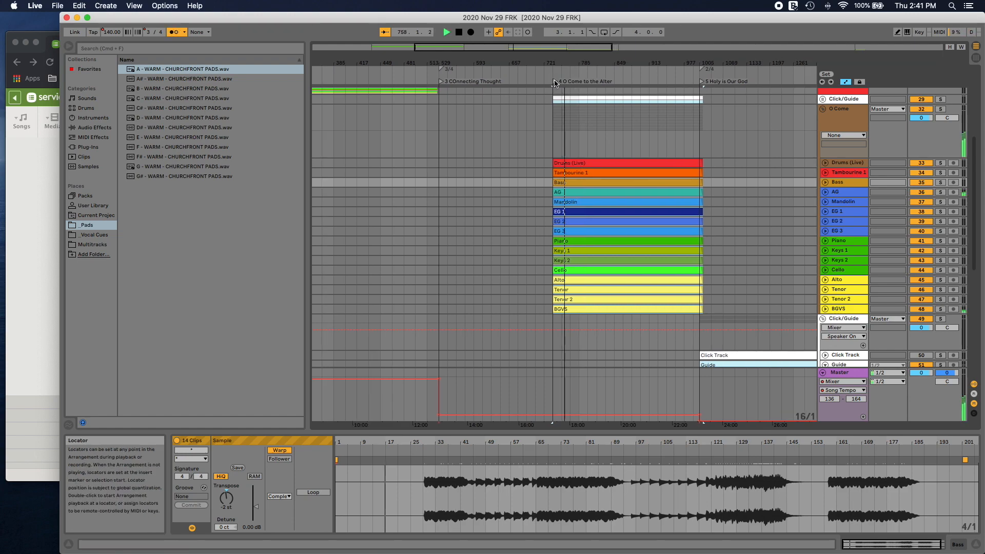
key("space")
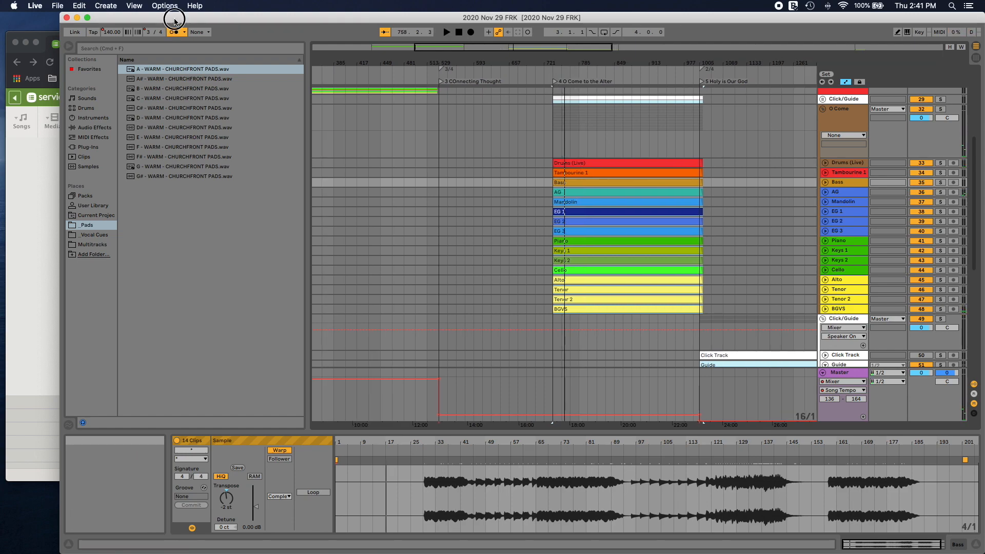